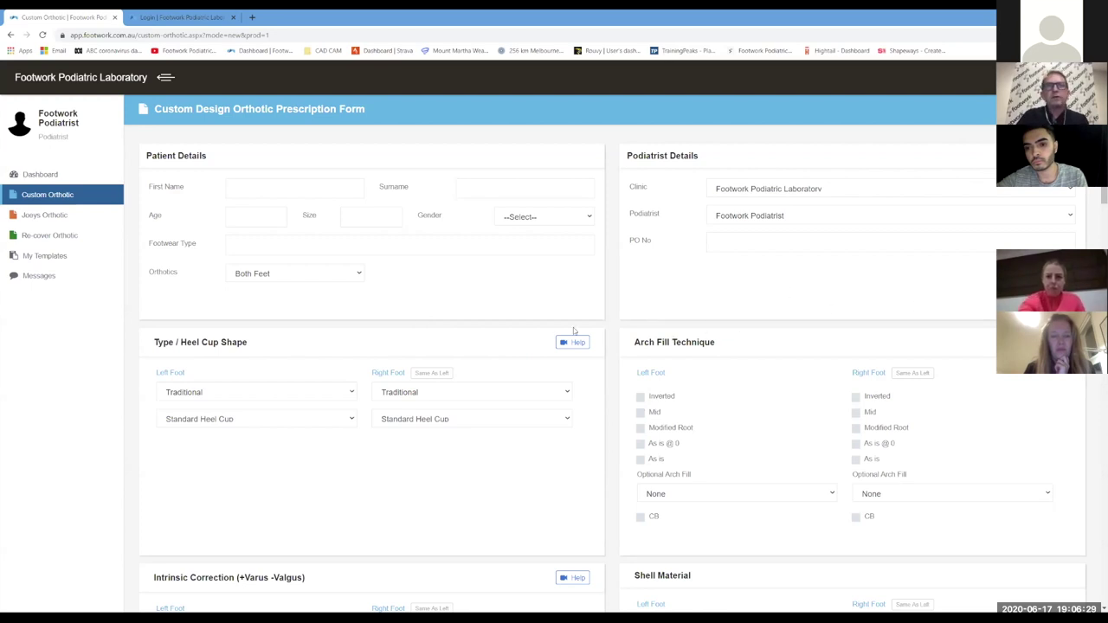
Examine the Orthotics foot options and the PO No field in the patient and podiatrist details of the prescription form
click(359, 276)
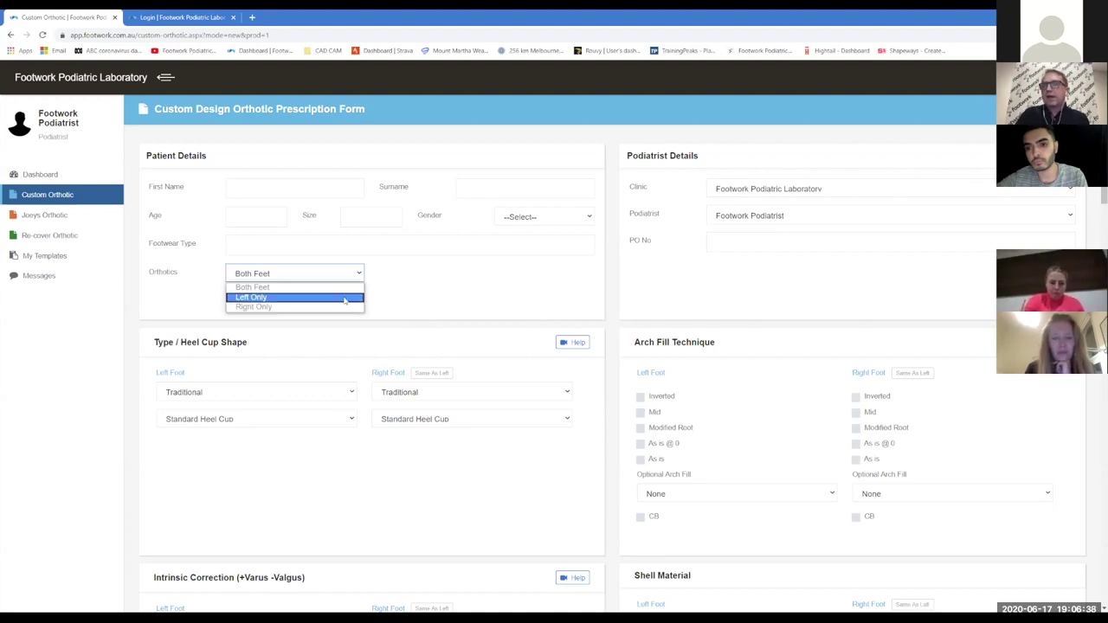
click(469, 278)
scroll(714, 242, down, 1)
scroll(714, 242, up, 1)
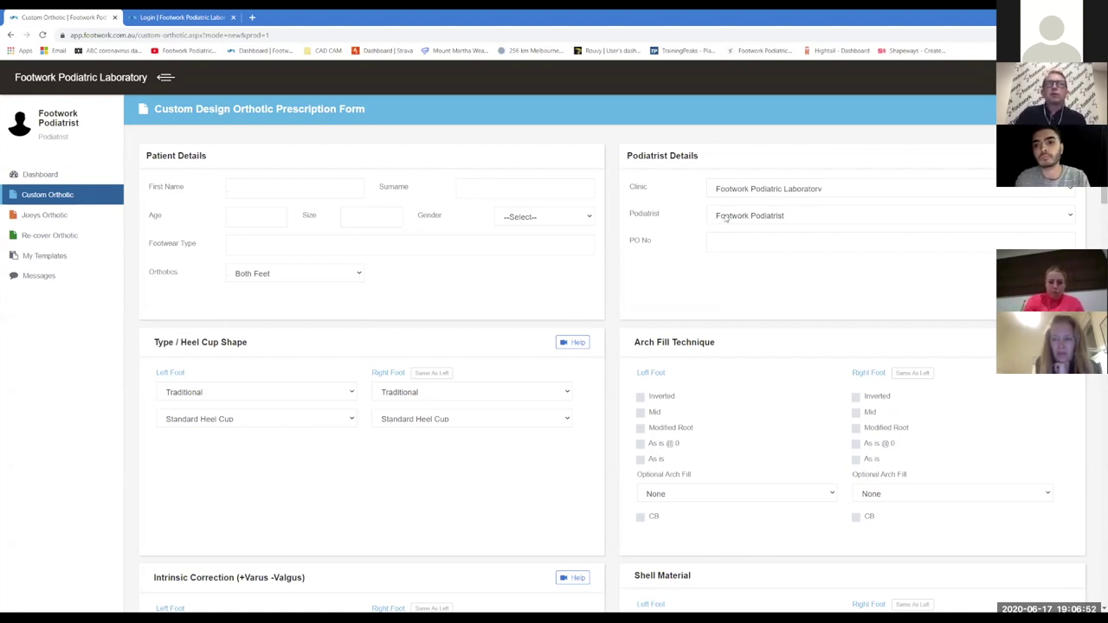
click(725, 245)
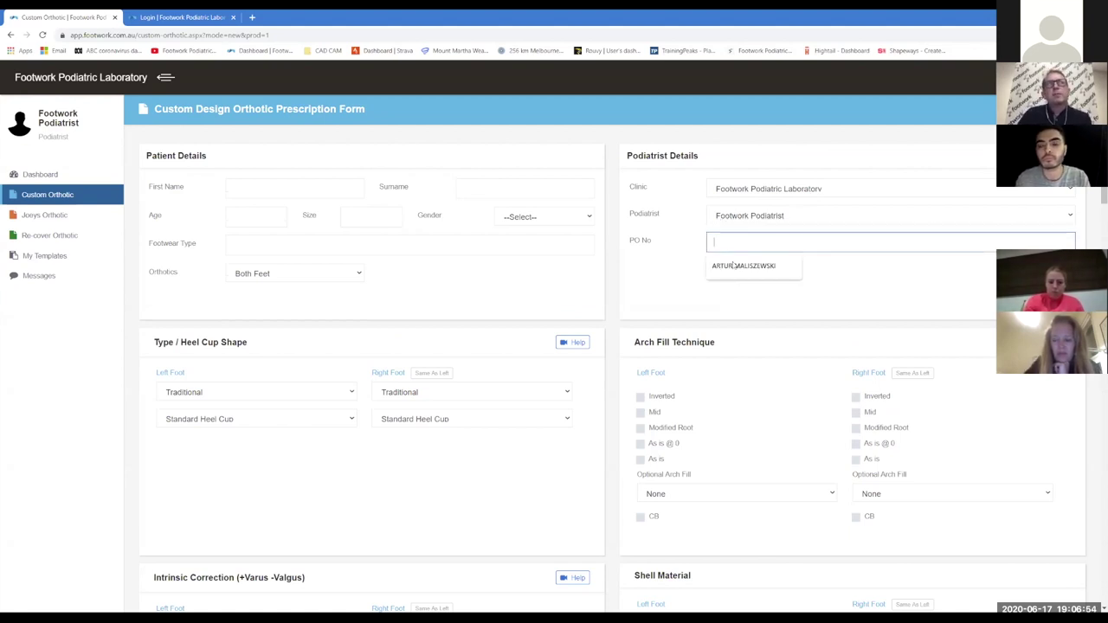
click(726, 244)
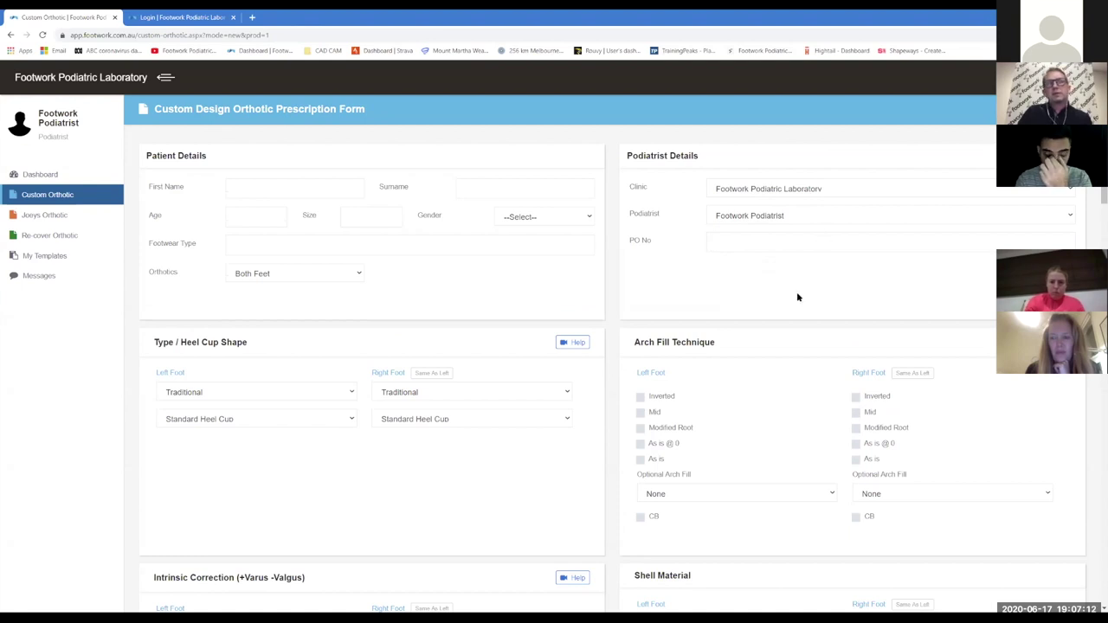
scroll(797, 297, down, 2)
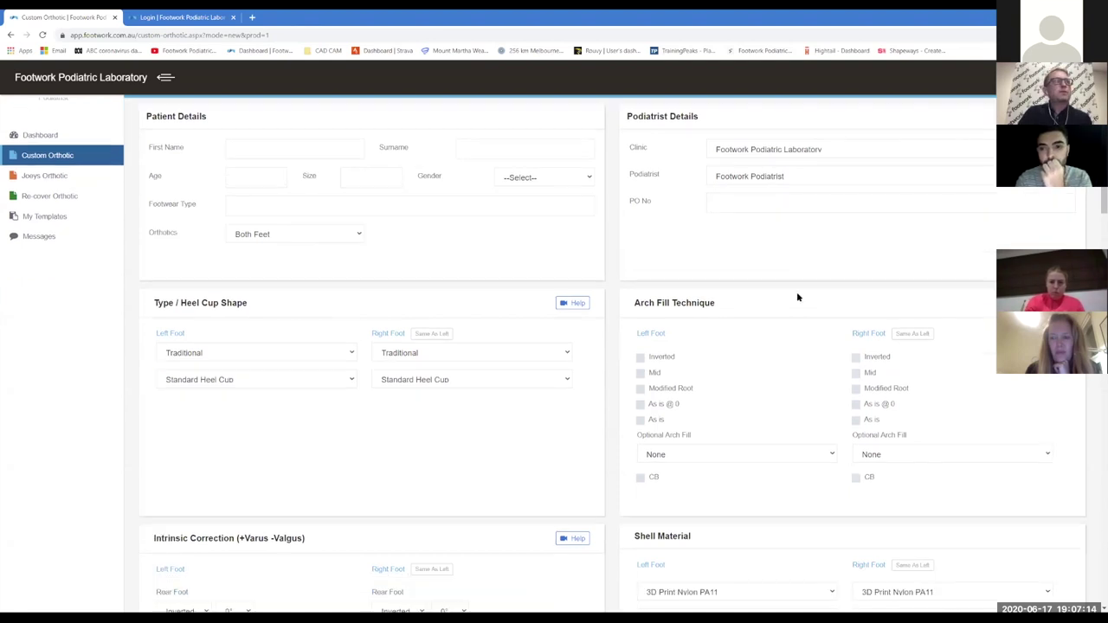
scroll(797, 295, up, 1)
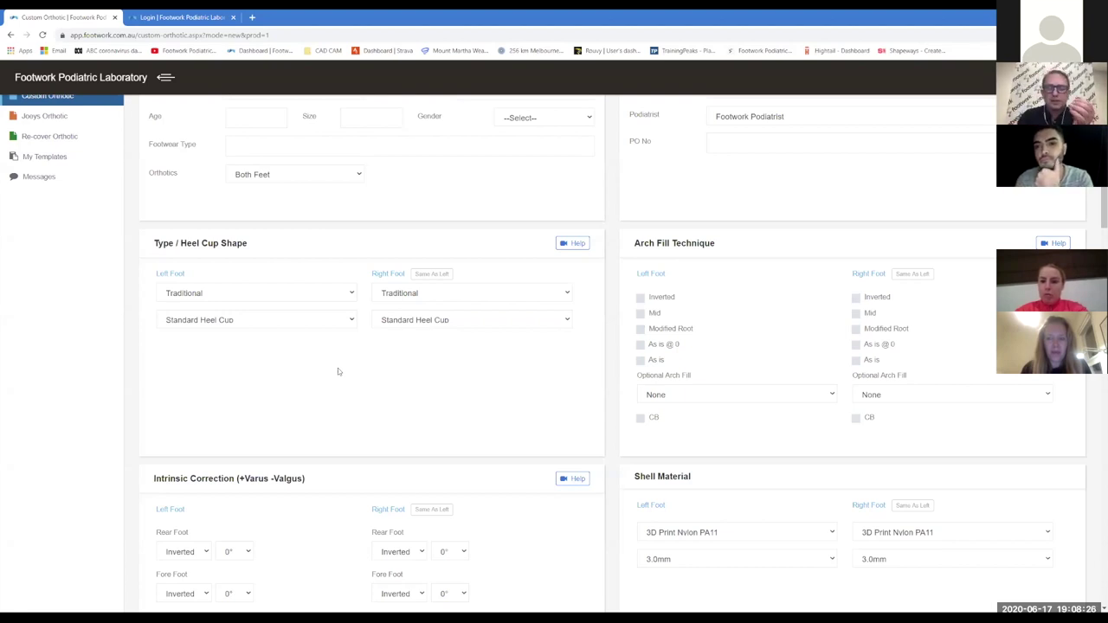
Examine the orthotic type options available for the left foot in the Type / Heel Cup Shape section
click(353, 297)
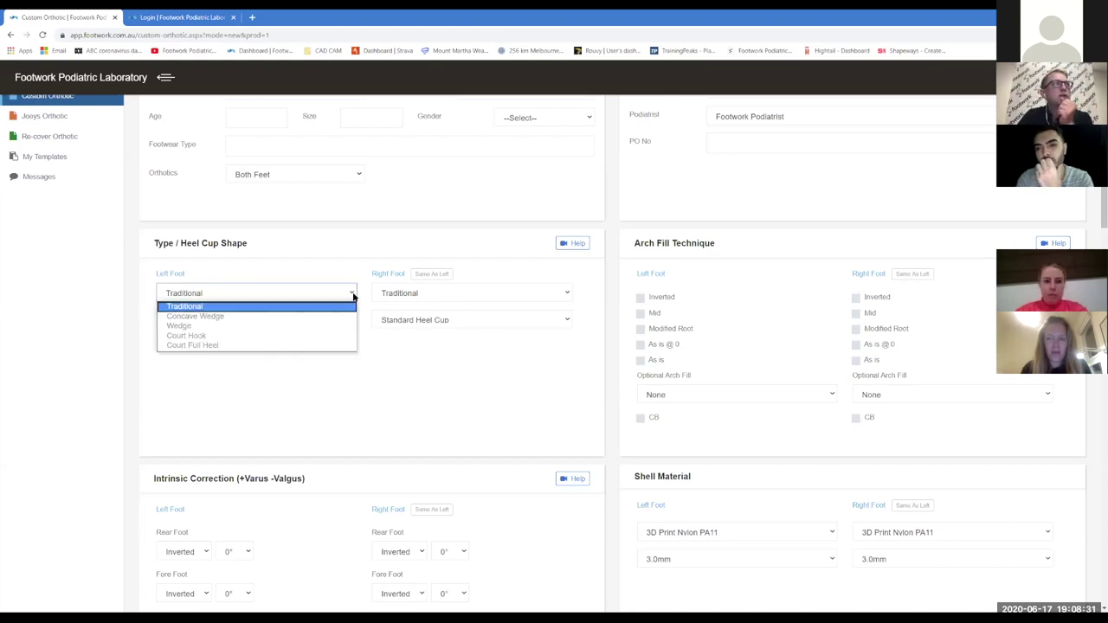
click(354, 296)
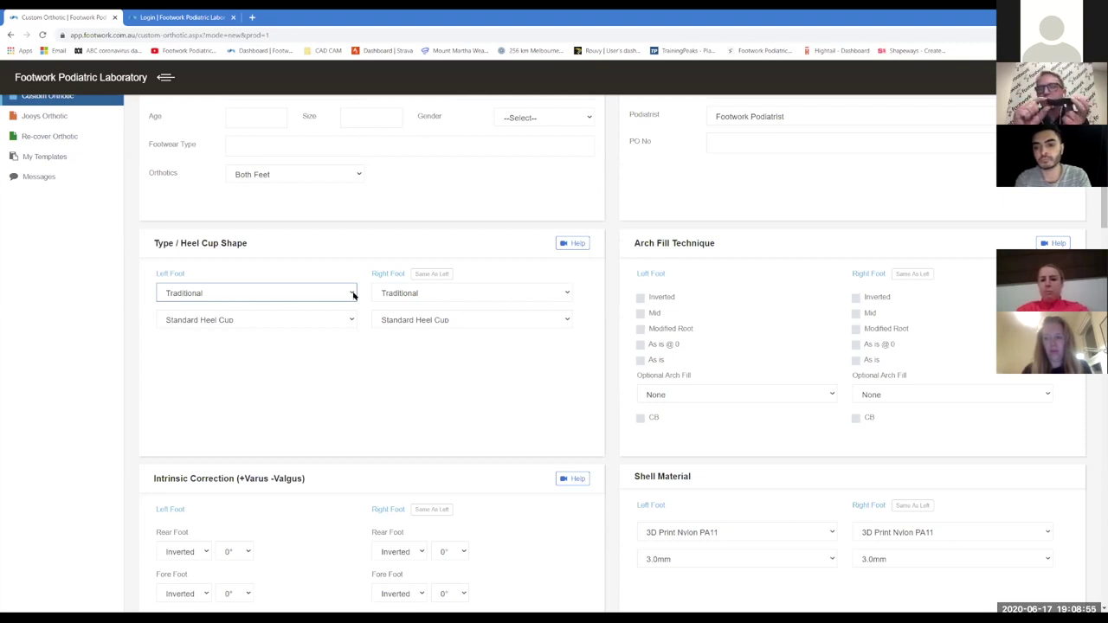
click(352, 295)
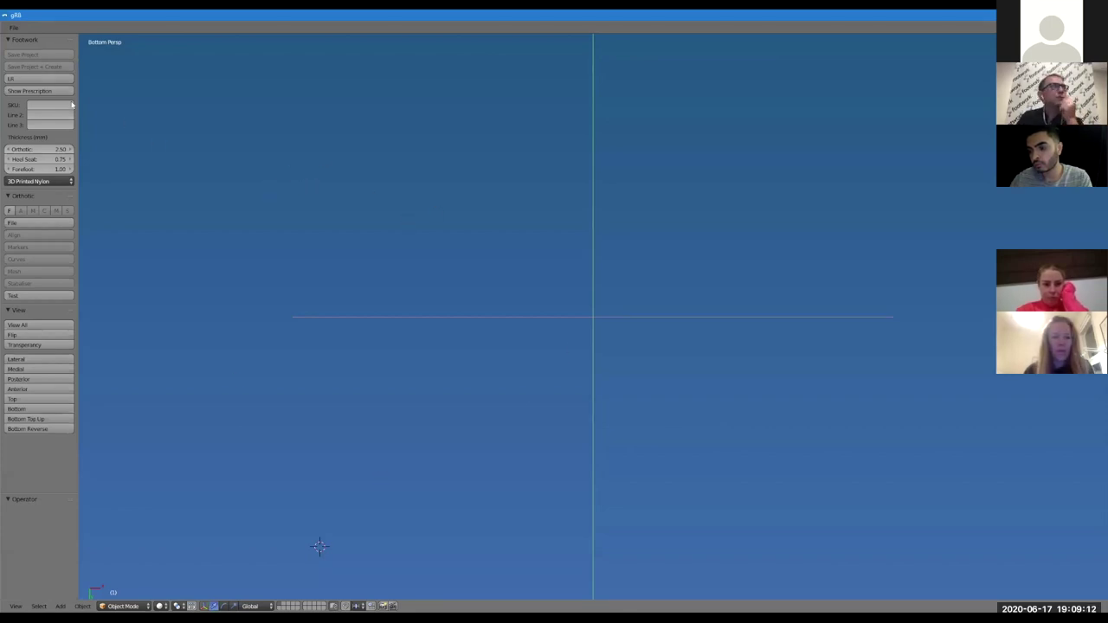
Switch to gR8 and import a foot scan from the New folder inside the STL folder on the C drive
click(15, 227)
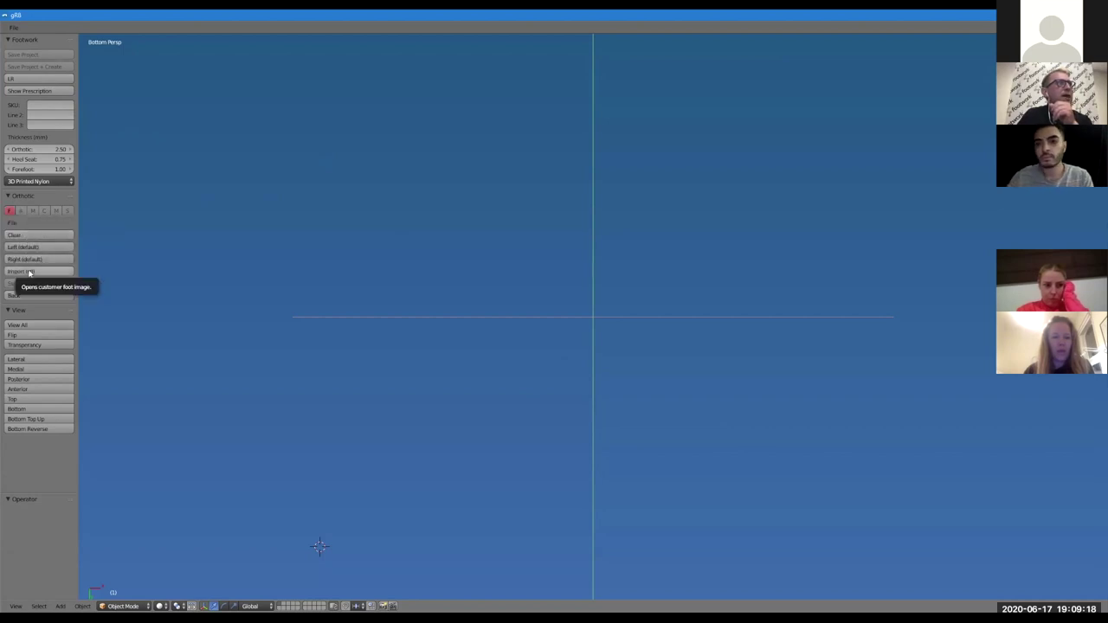
click(30, 273)
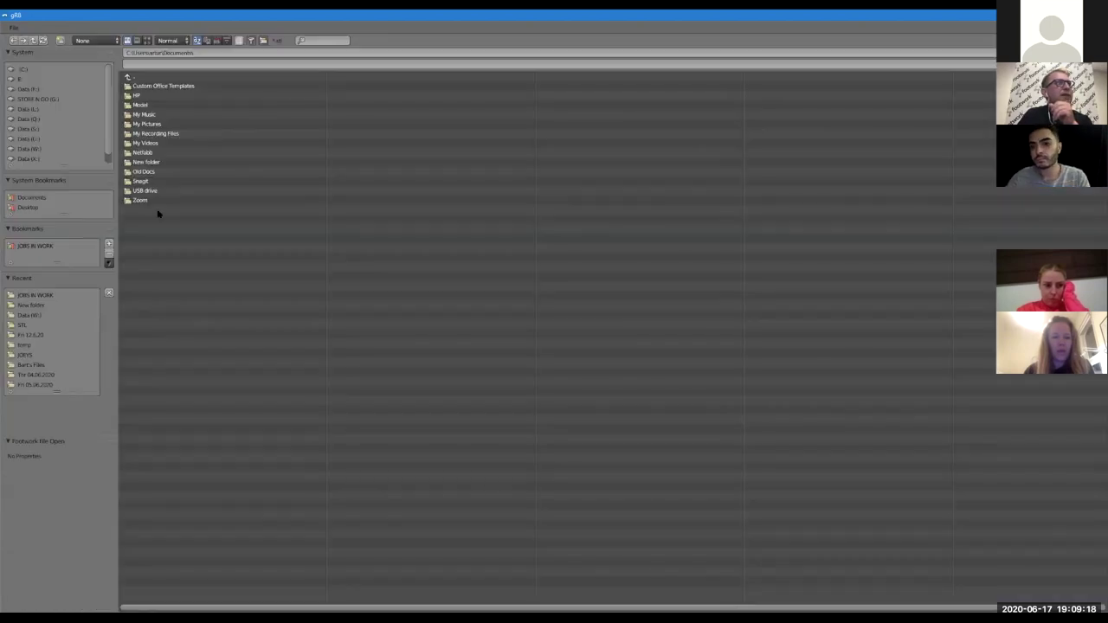
click(22, 70)
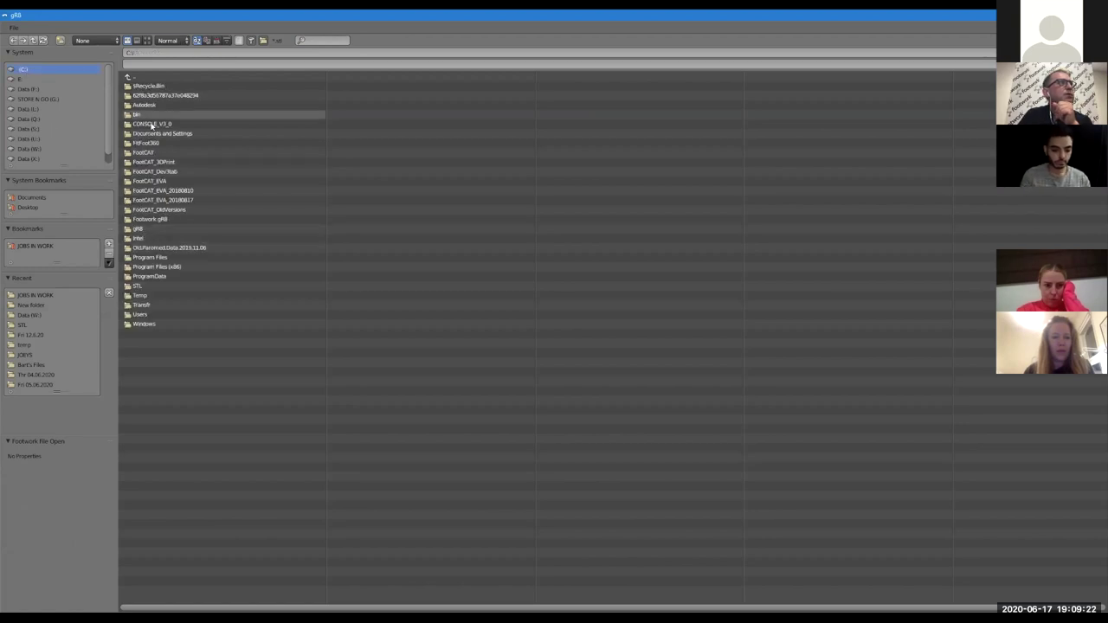
click(138, 286)
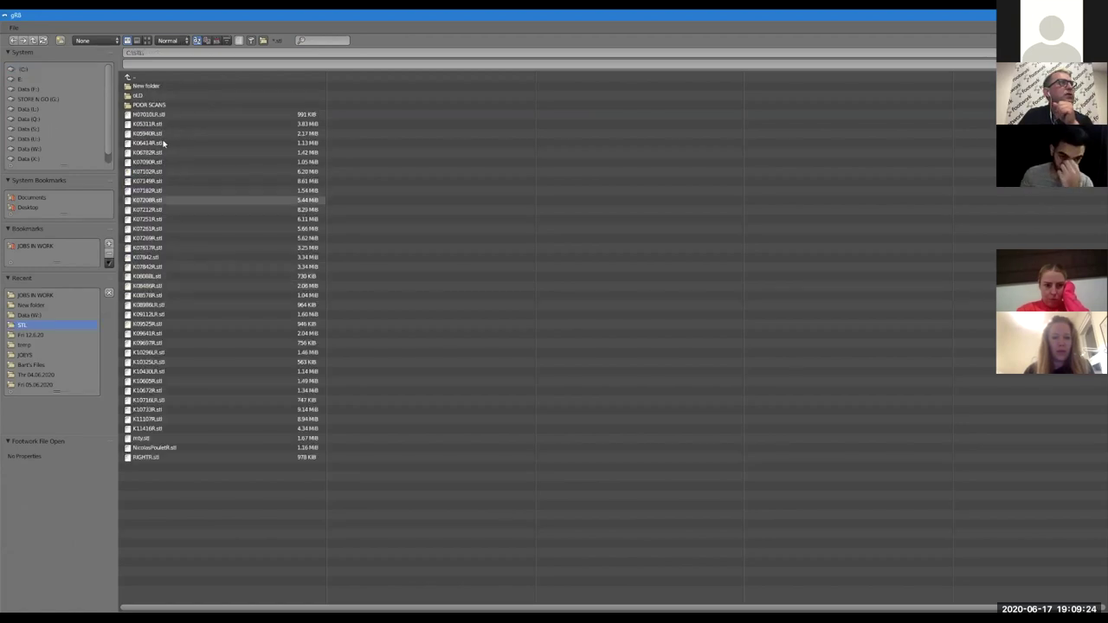
click(138, 86)
double_click(145, 105)
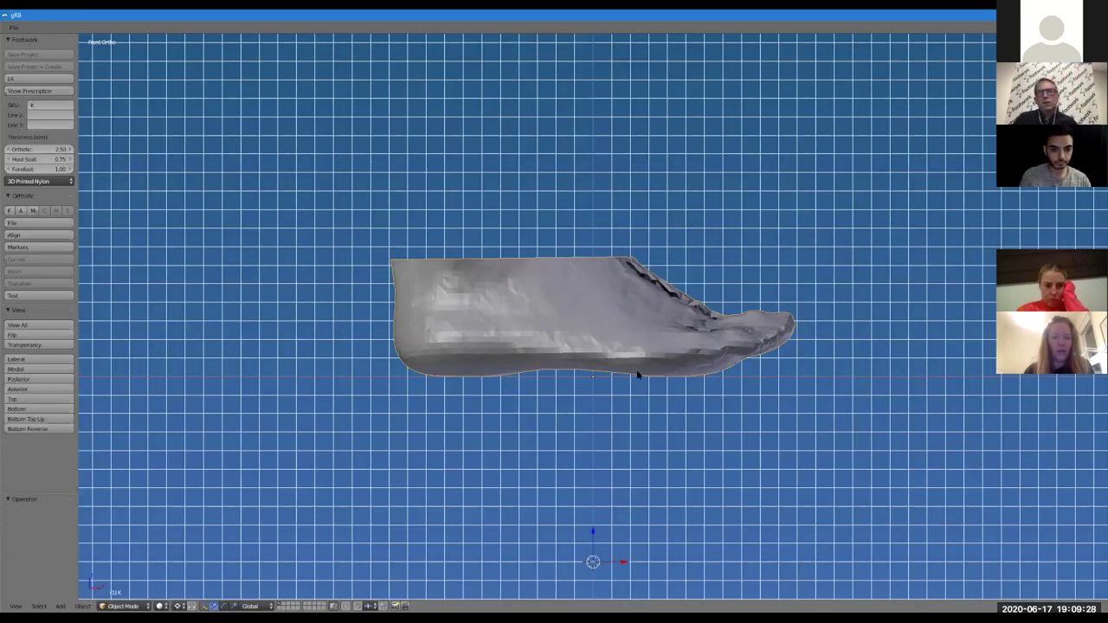
Inspect the imported foot scan, then rotate it in the Bottom view until the heel centre lies on the horizontal axis
middle_drag(569, 329, 608, 342)
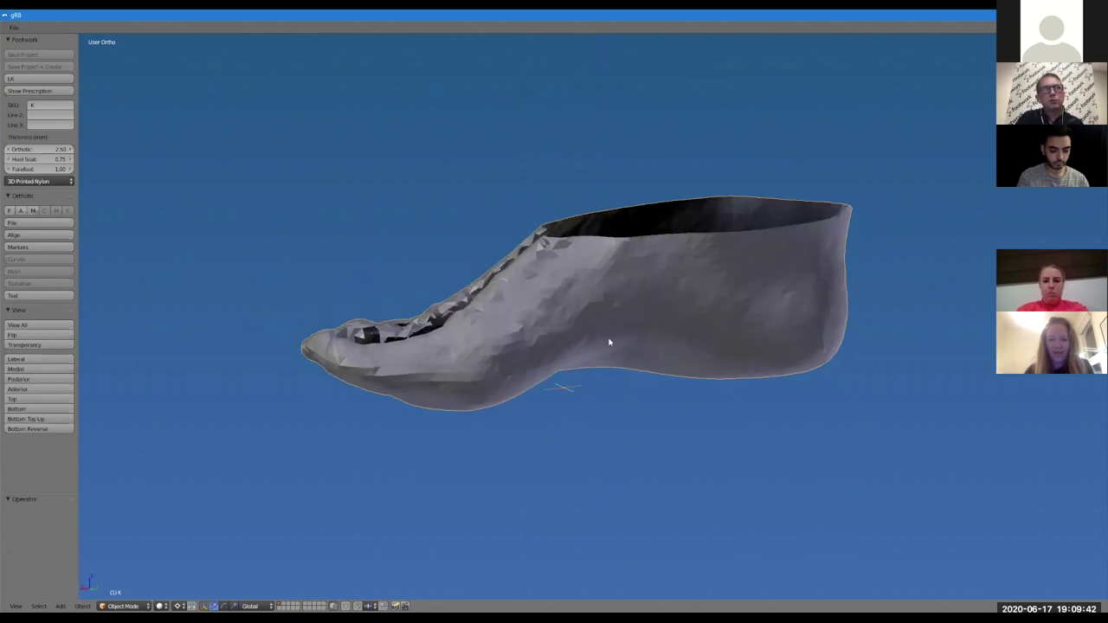
middle_drag(520, 344, 578, 304)
middle_drag(633, 233, 603, 329)
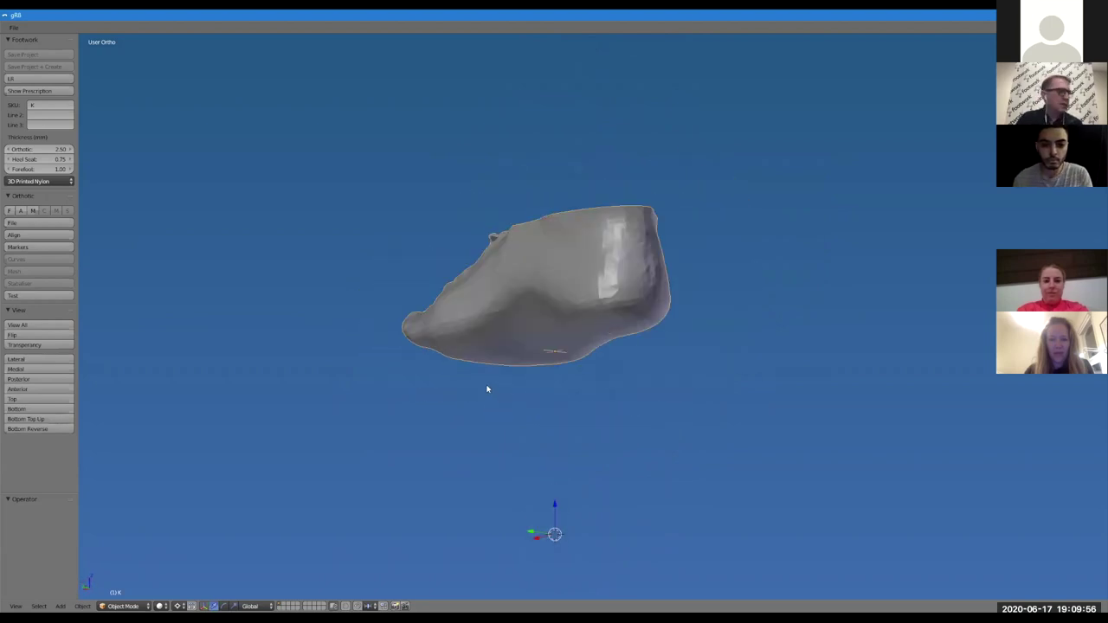
right_click(462, 423)
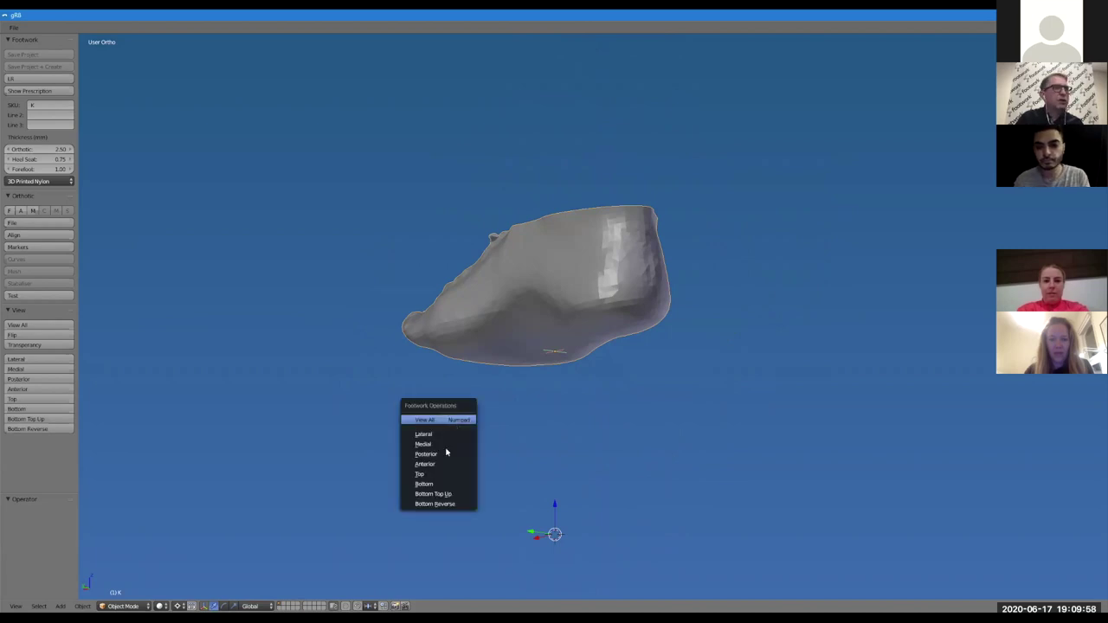
click(448, 490)
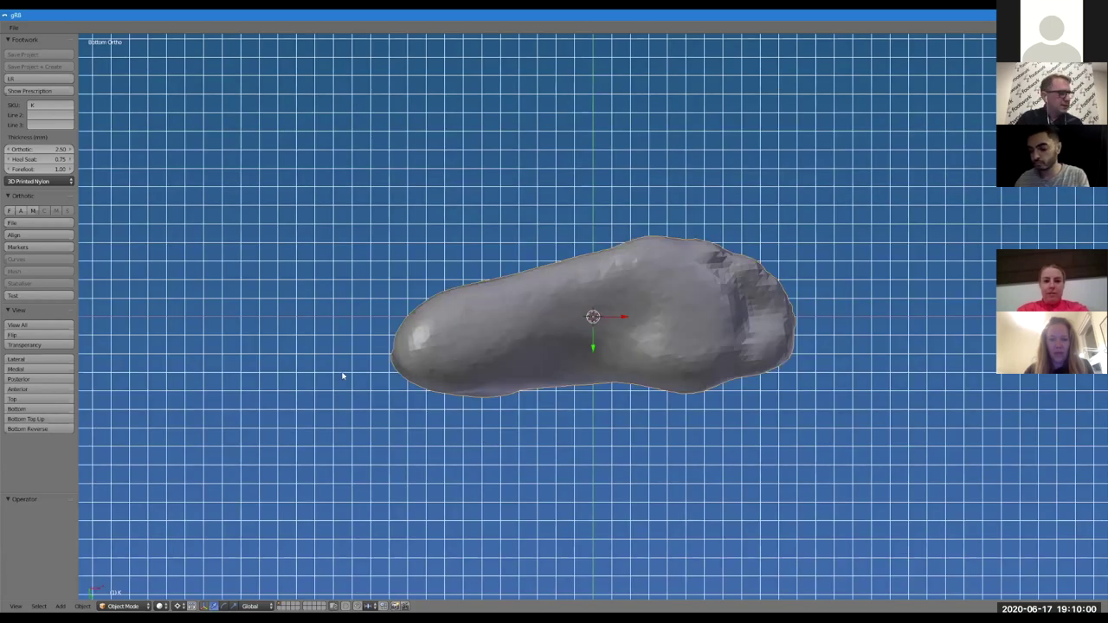
key(r)
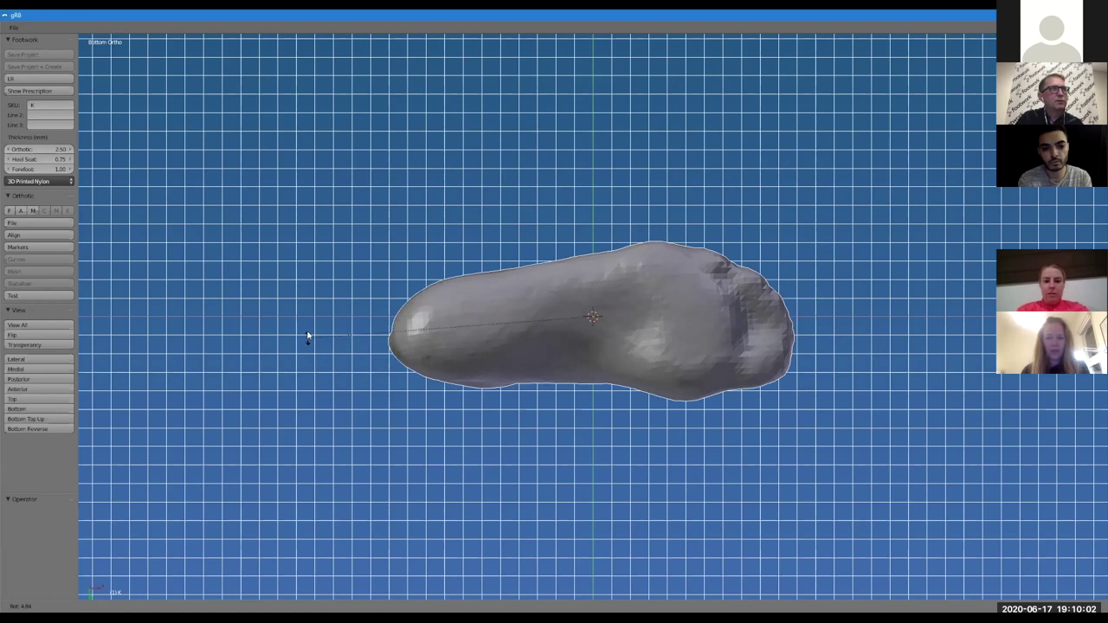
click(307, 316)
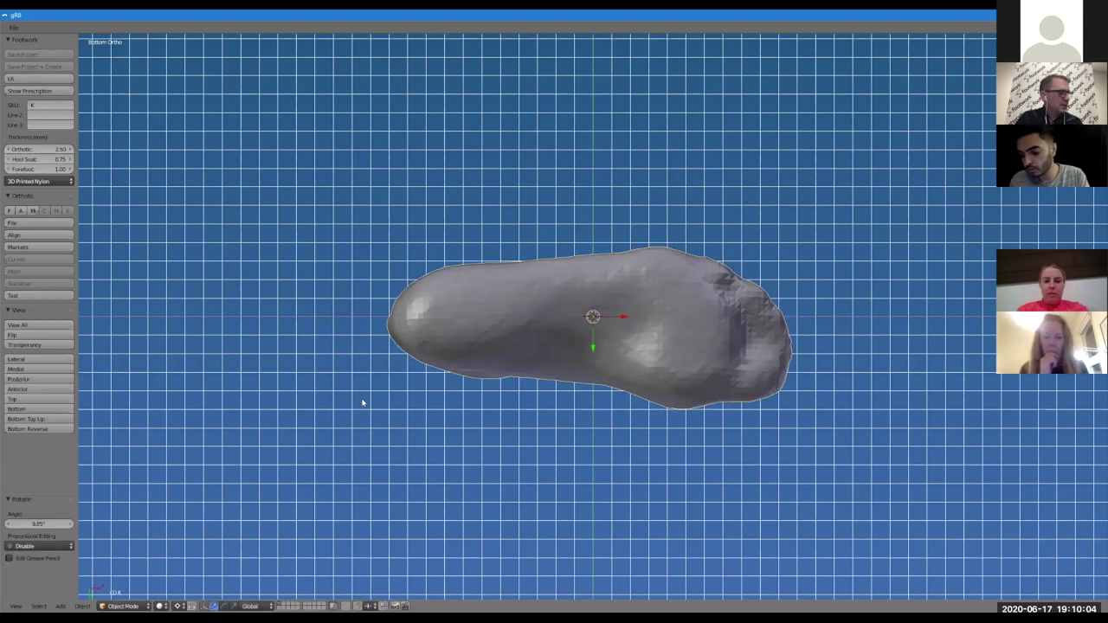
Rotate the foot scan by about 2.9° in the Posterior view
right_click(363, 410)
click(337, 379)
right_click(340, 352)
click(339, 362)
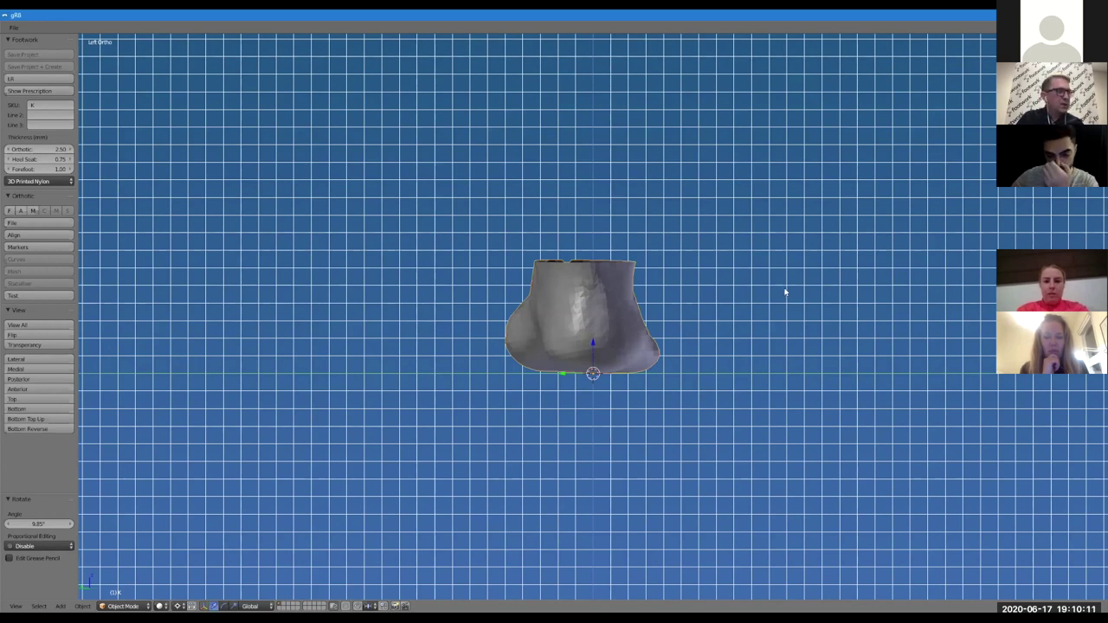
key(r)
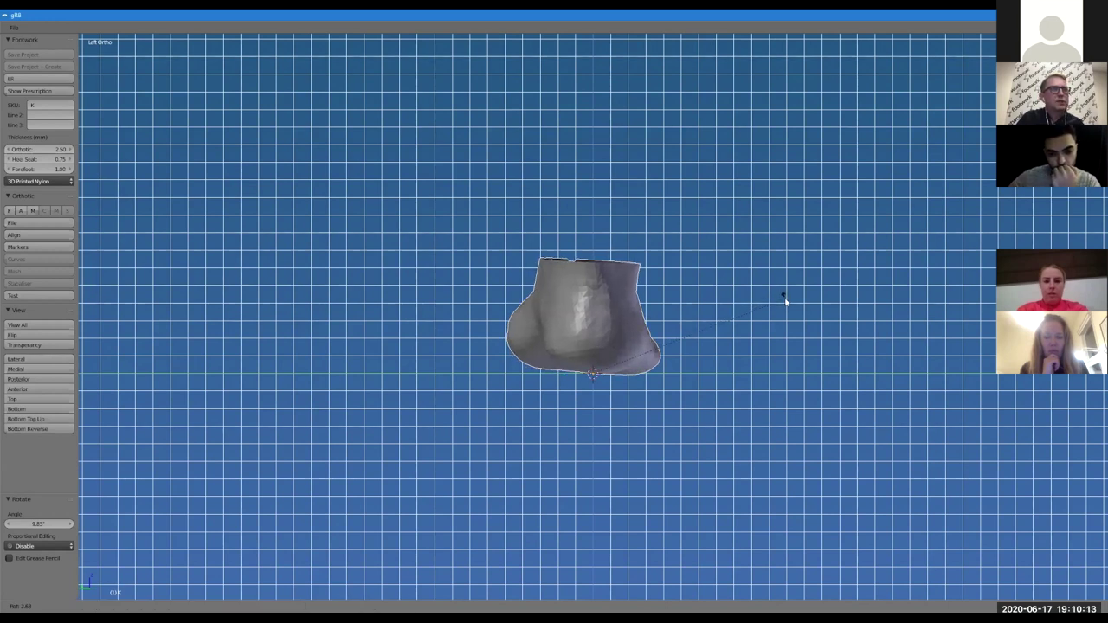
click(759, 321)
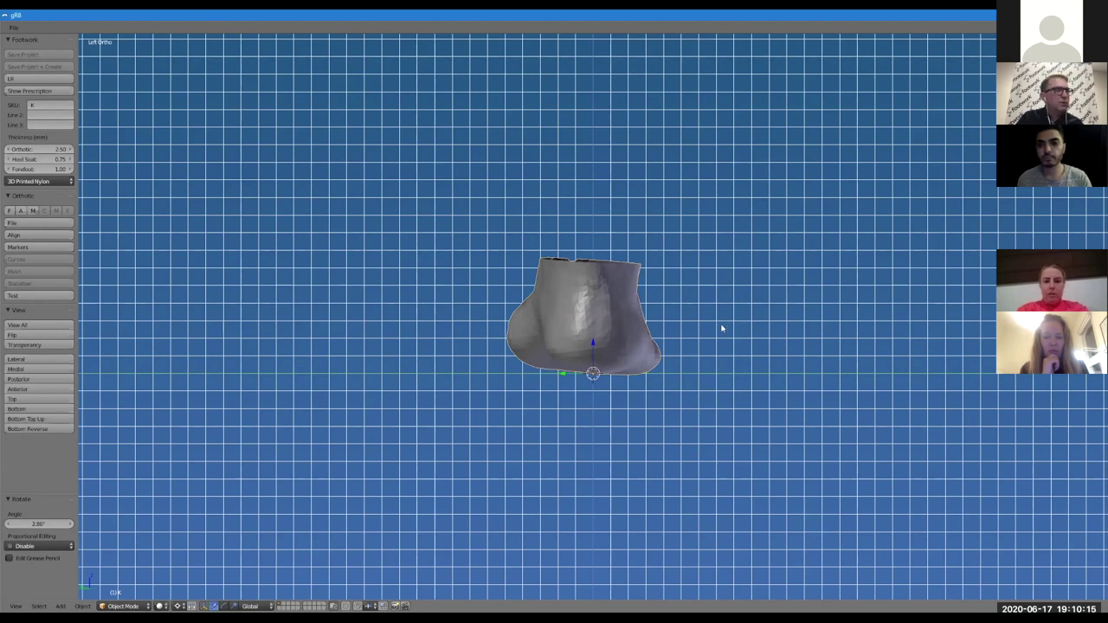
Rotate the foot scan by about -1.85° in the Posterior view and align it with the Base operation
key(Tab)
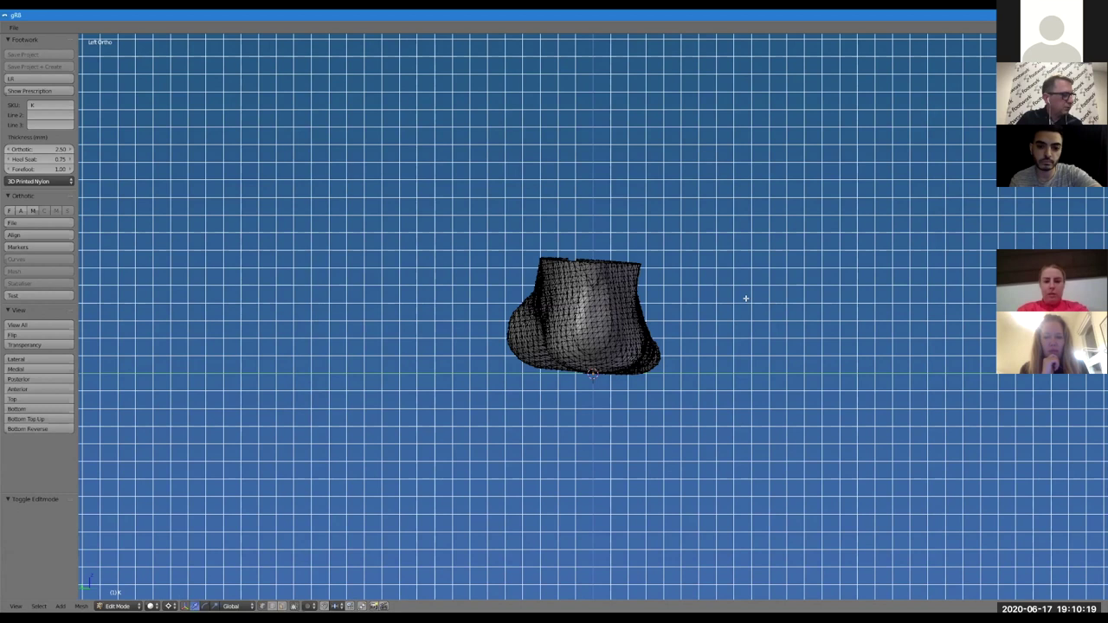
key(Tab)
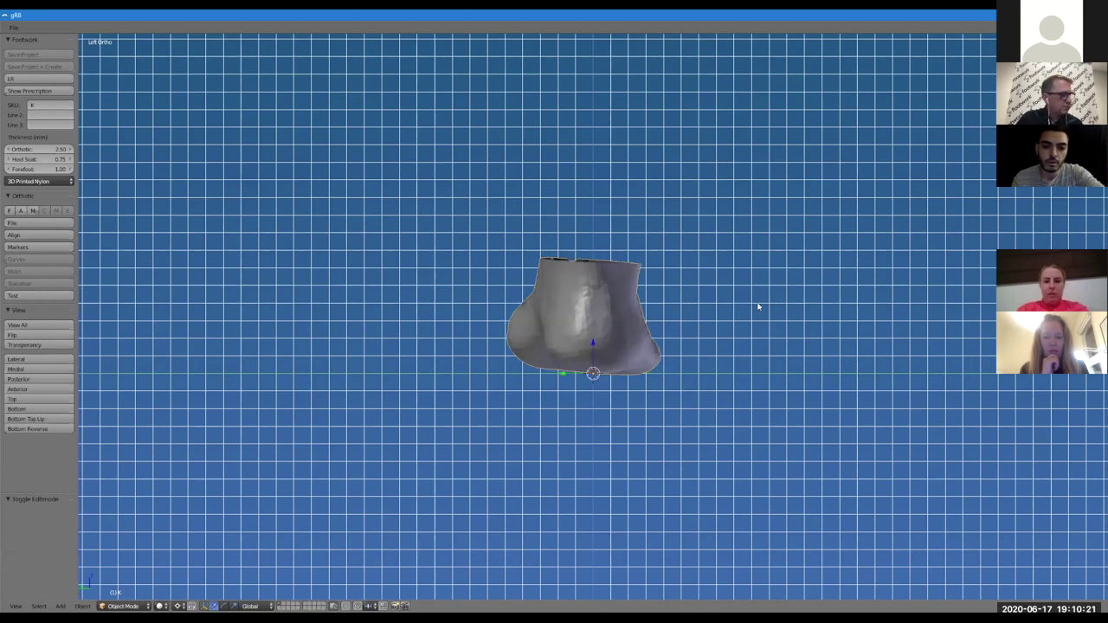
key(r)
click(750, 327)
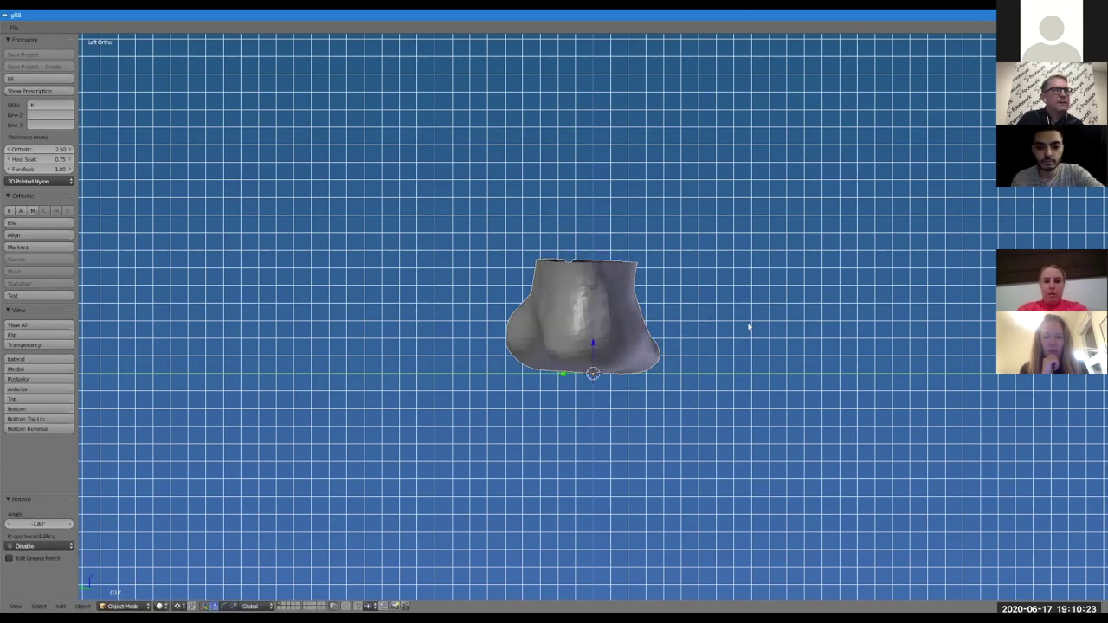
click(42, 235)
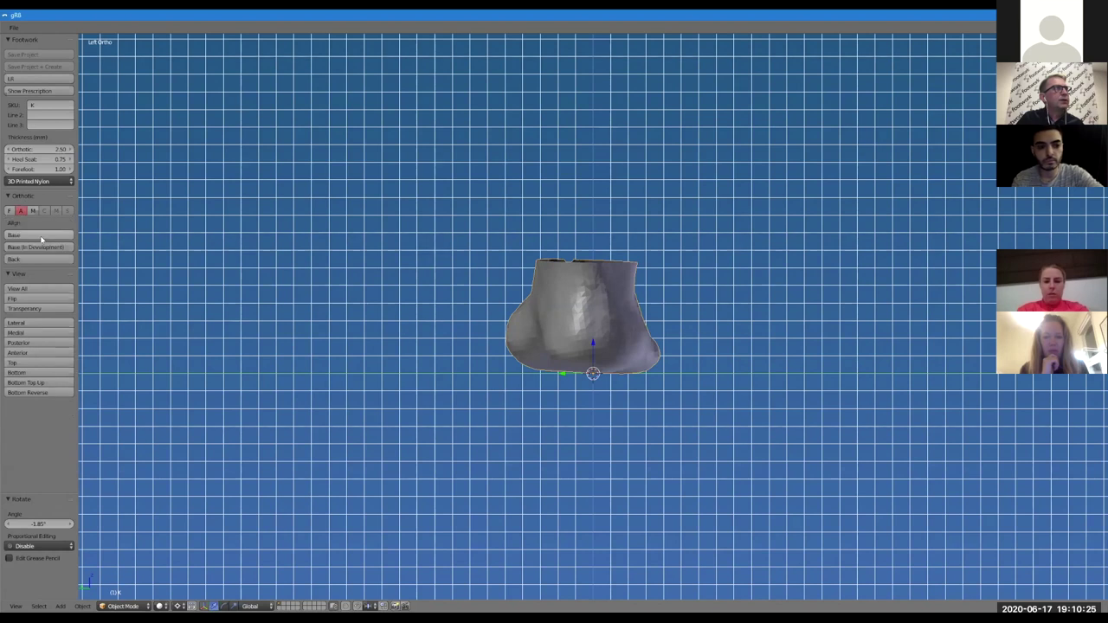
click(42, 237)
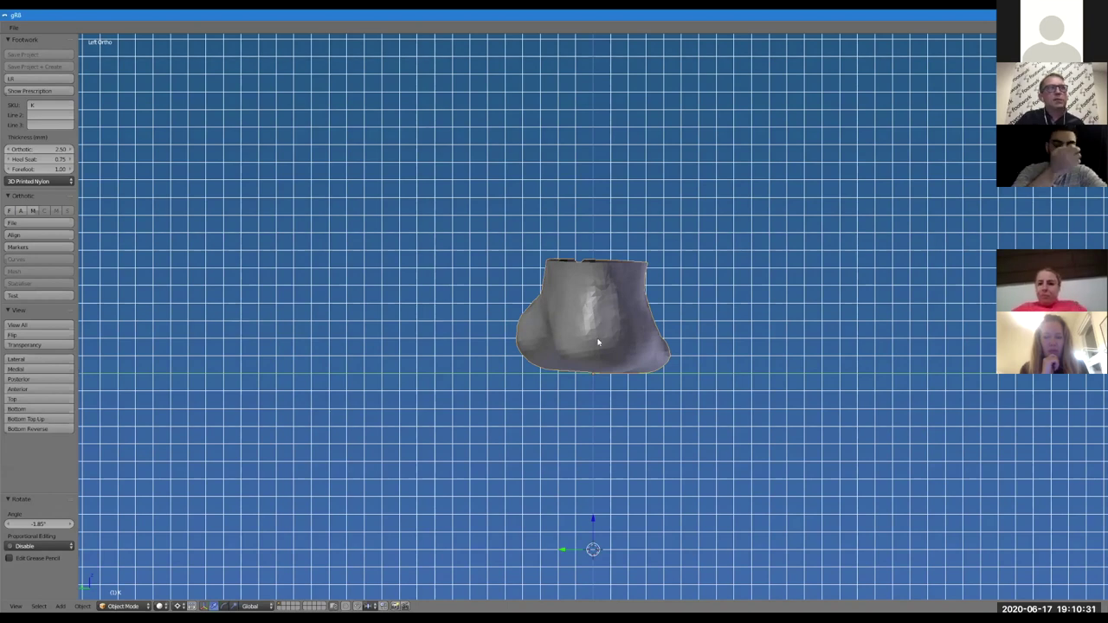
Place four orthotic markers on the foot scan: heel centre, both sides of the forefoot, and the medial arch
click(61, 251)
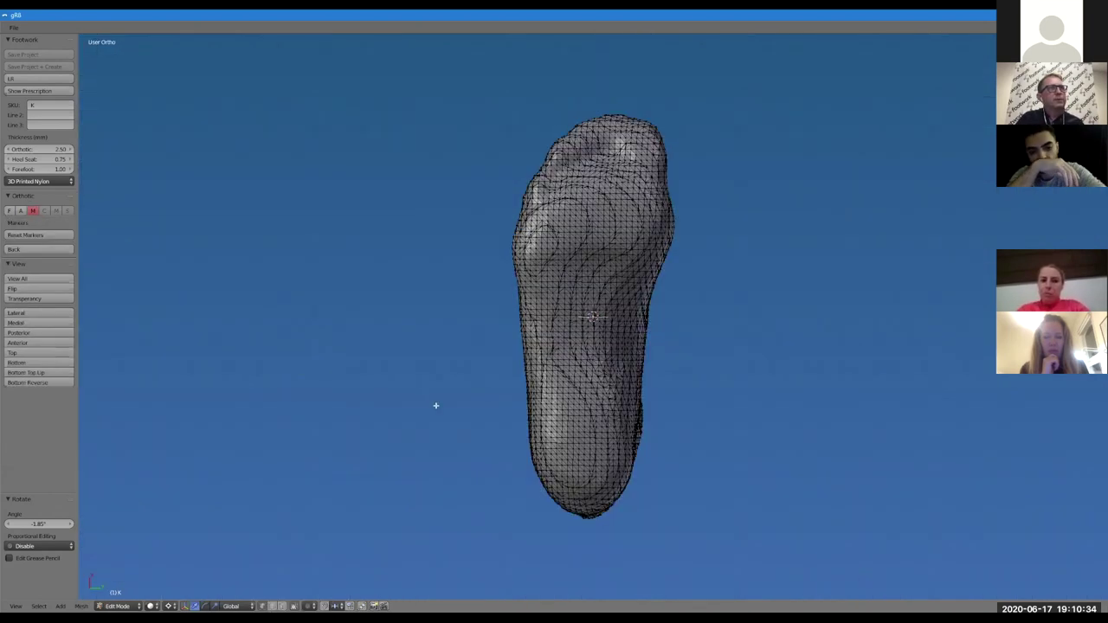
click(583, 460)
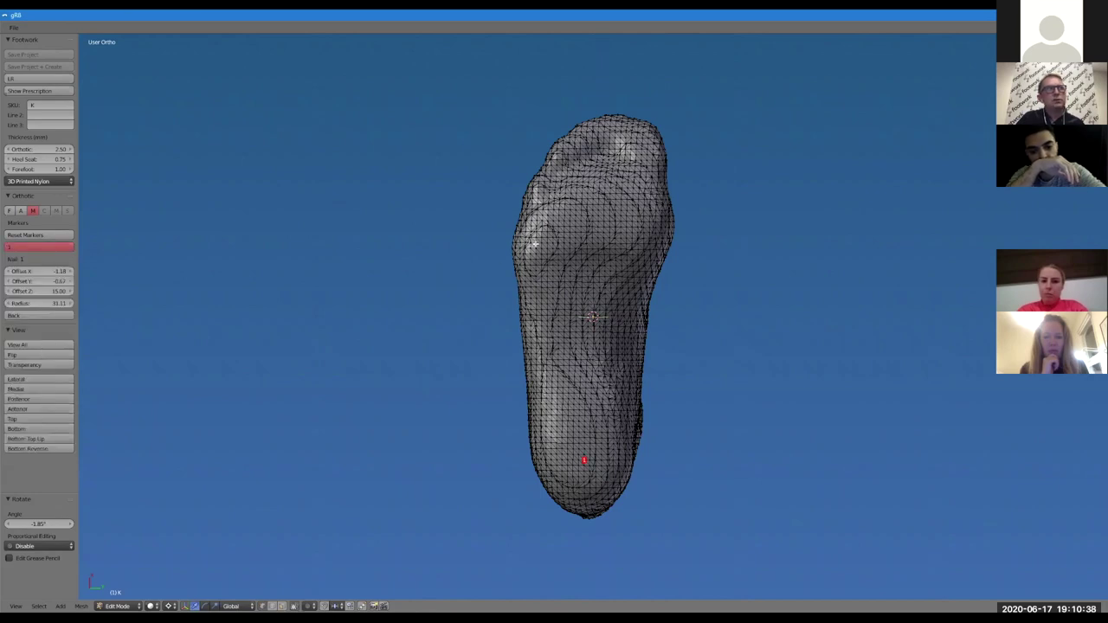
click(536, 244)
click(631, 243)
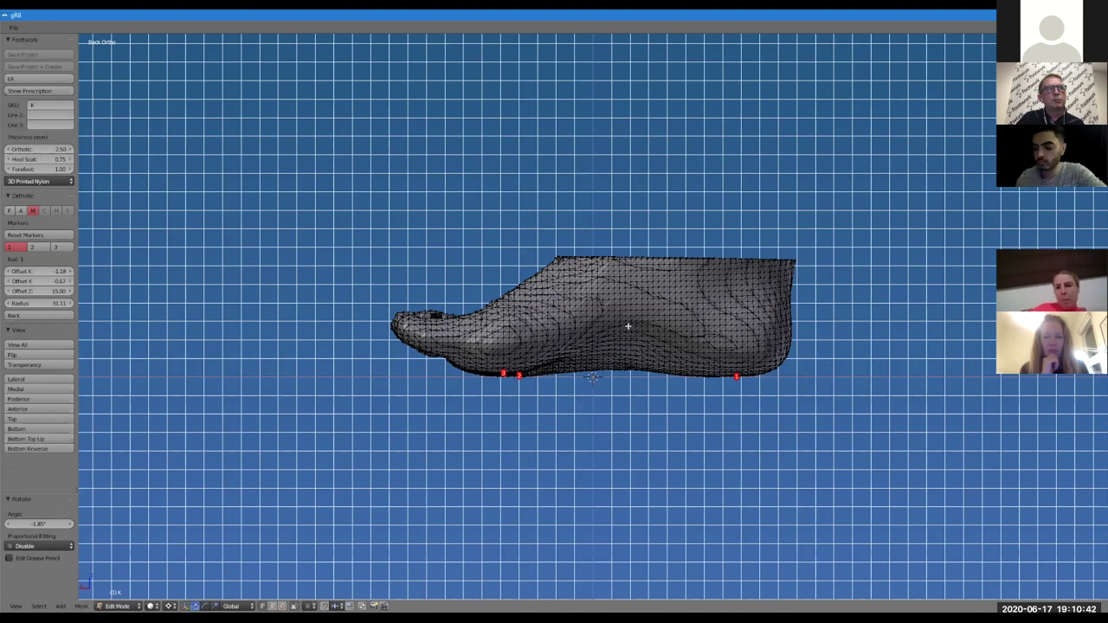
click(629, 328)
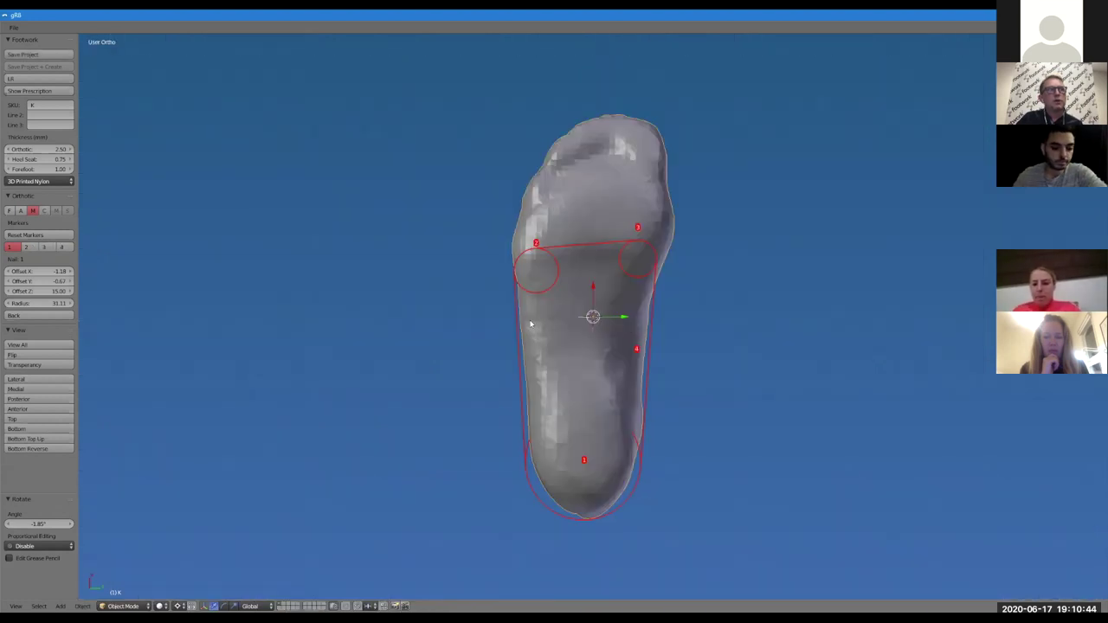
Fine-tune the outline by setting marker 3's Y offset to about -2.38 and marker 1's X offset to -2.86 and radius to about 29.4
scroll(424, 293, down, 1)
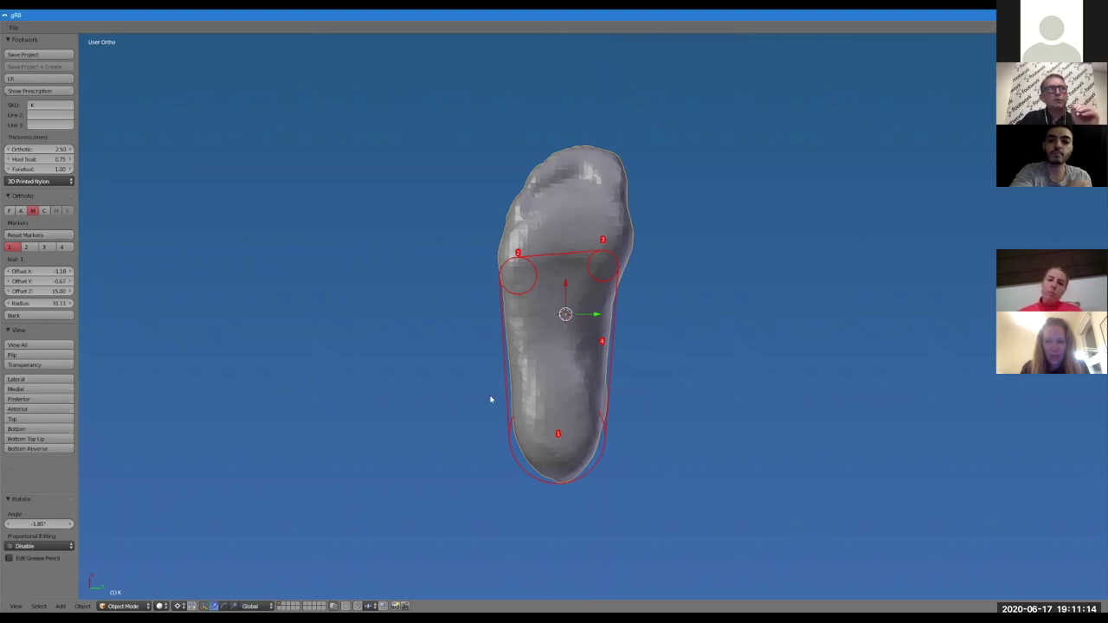
click(42, 248)
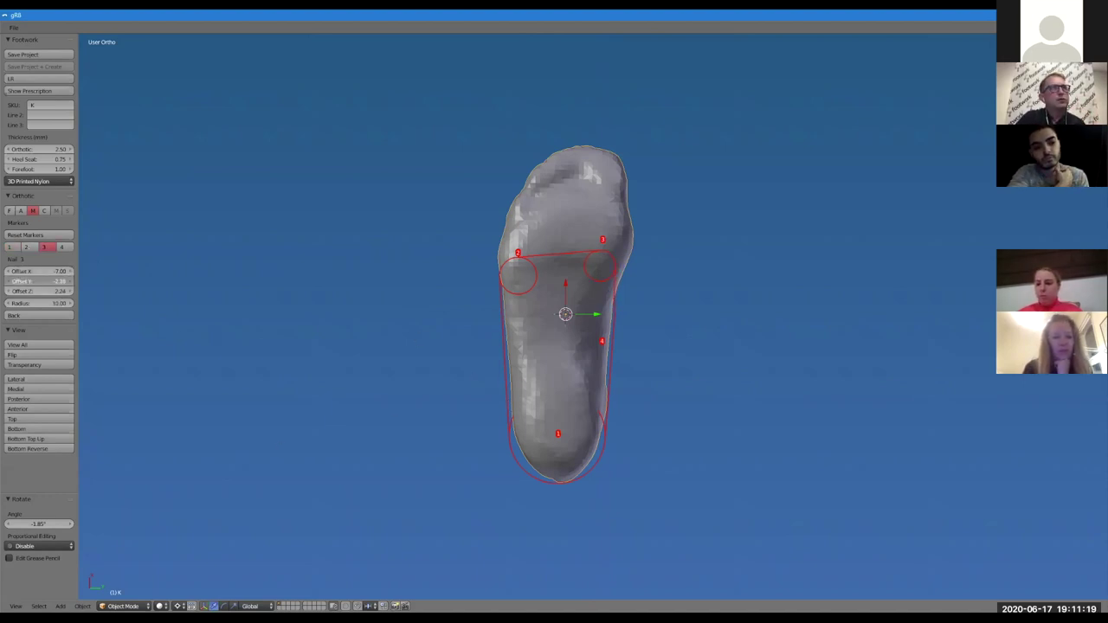
click(186, 322)
click(9, 247)
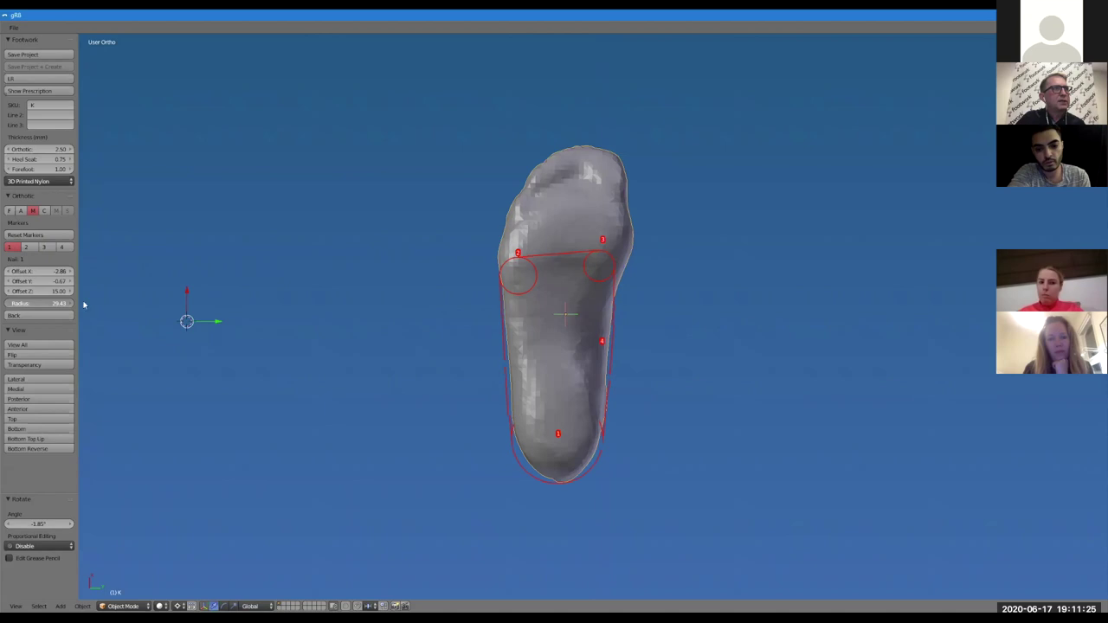
Refine the orthotic outline with Y offsets of about -2.17 for marker 1, 1.6 for marker 4 and -4.26 for marker 3
drag(70, 282, 52, 282)
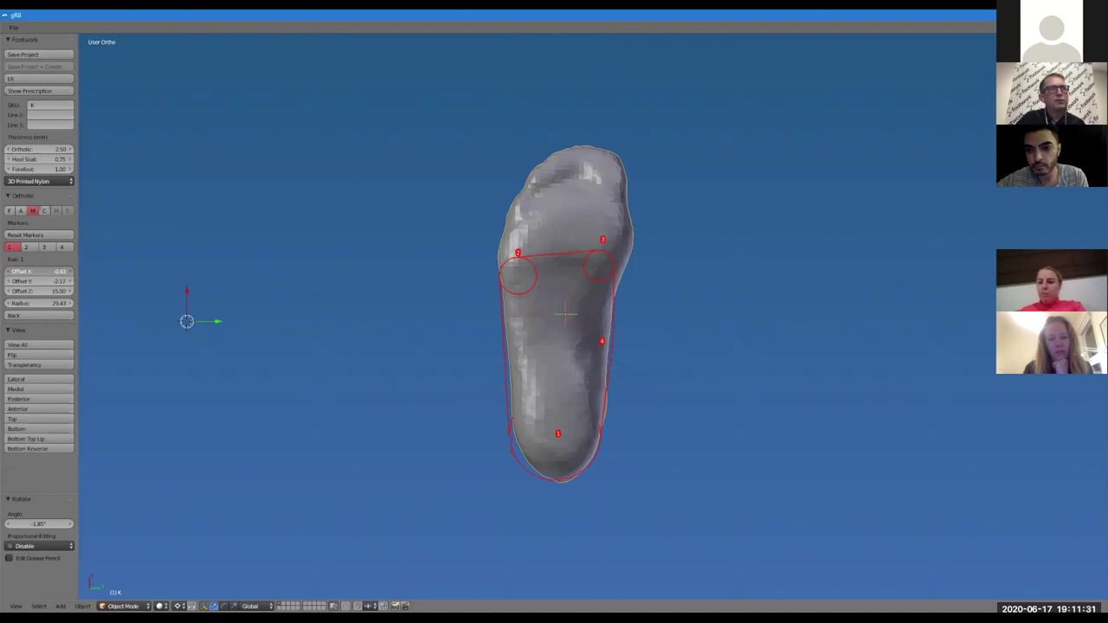
drag(62, 284, 63, 284)
click(63, 247)
drag(62, 282, 62, 281)
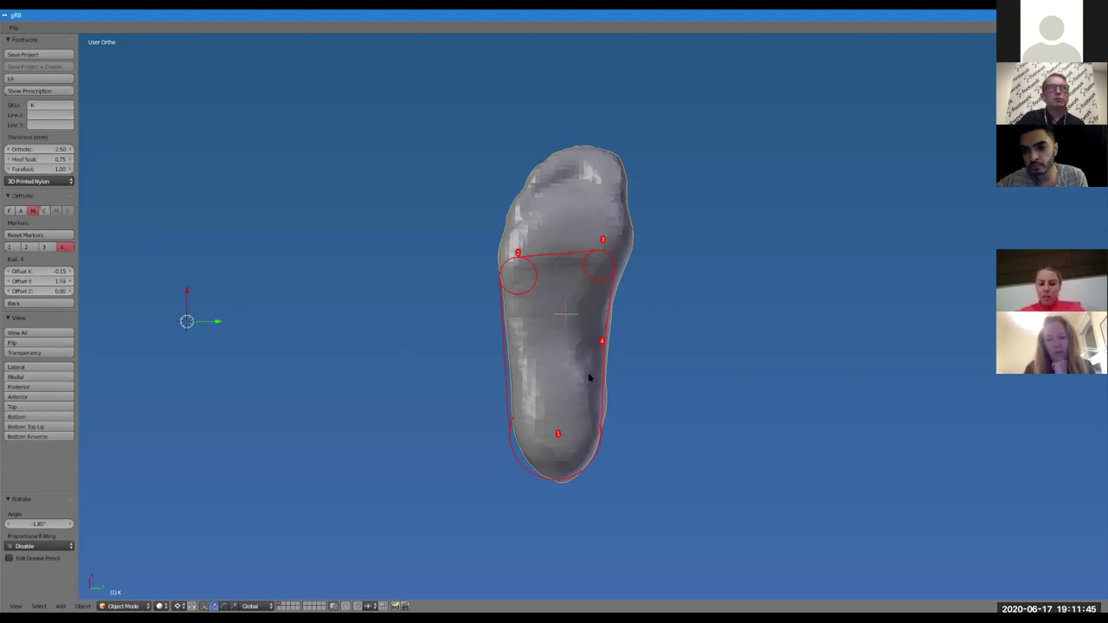
click(44, 248)
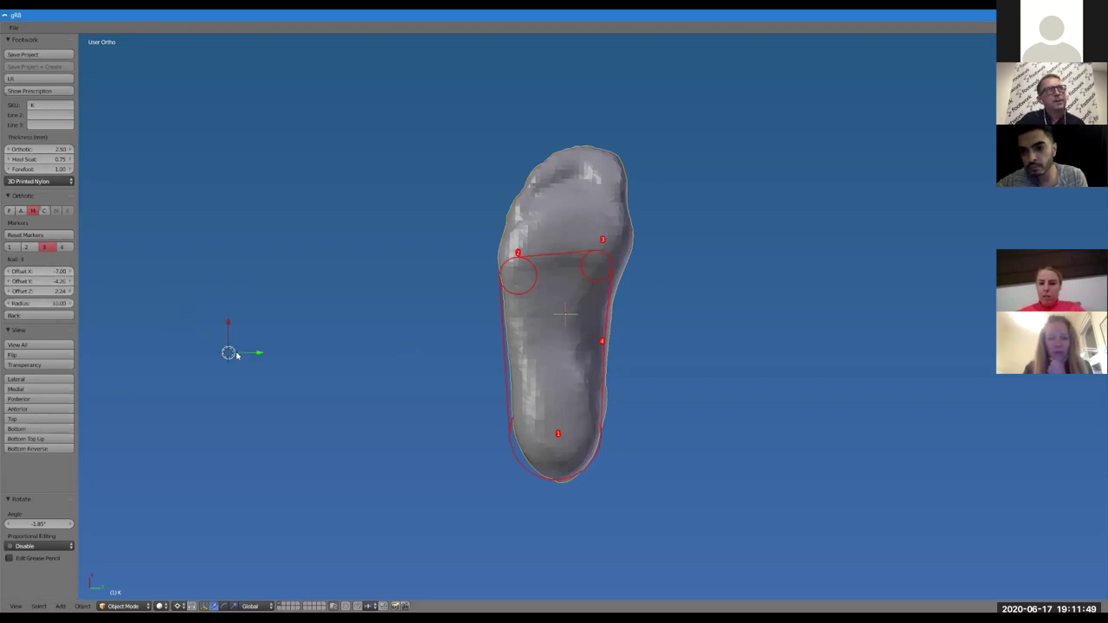
Move to the curves stage and select the orthotic's upper edge curve on the medial side of the foot
click(43, 212)
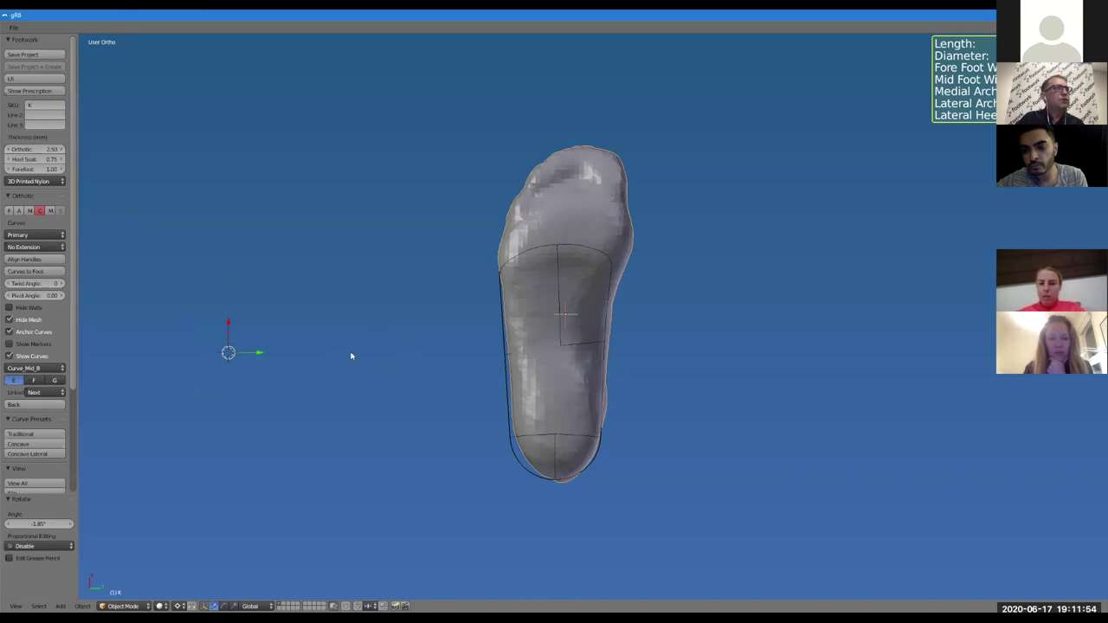
key(q)
click(338, 344)
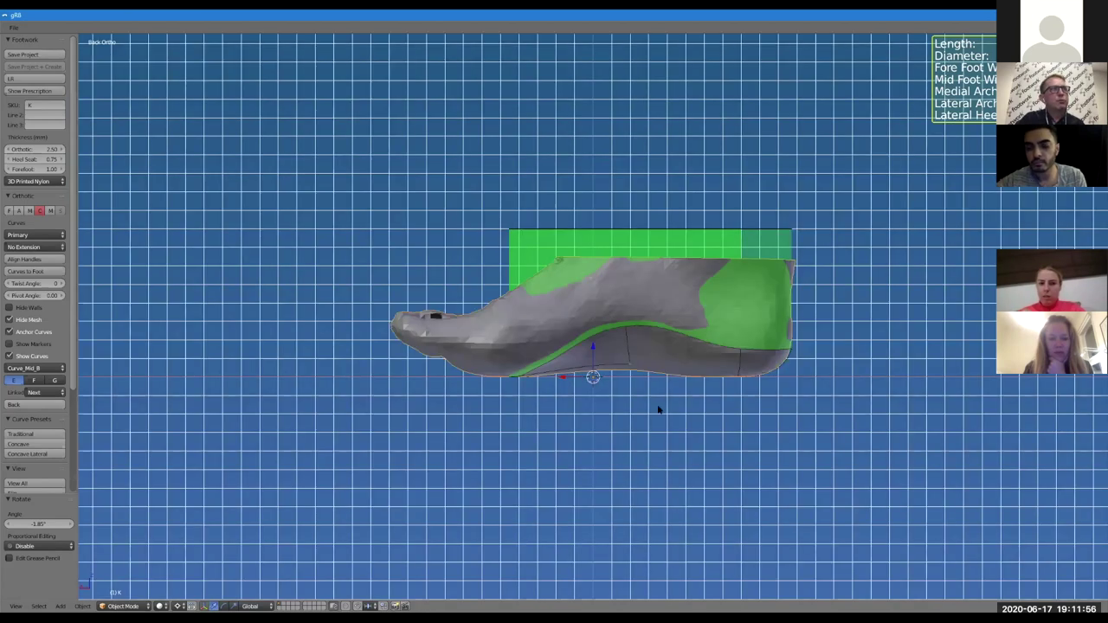
middle_drag(726, 358, 679, 355)
right_click(699, 344)
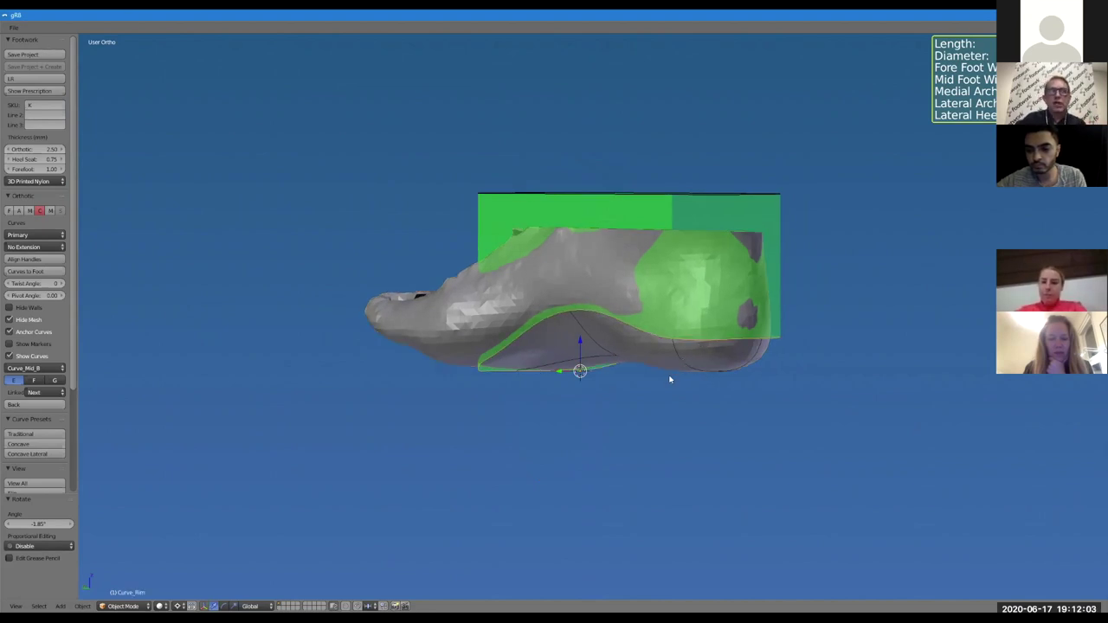
Examine the upper edge curve along the arch and heel from several angles, with the walls hidden and shown
mouse_move(675, 390)
middle_down()
mouse_move(717, 384)
mouse_move(694, 370)
mouse_move(677, 379)
middle_up()
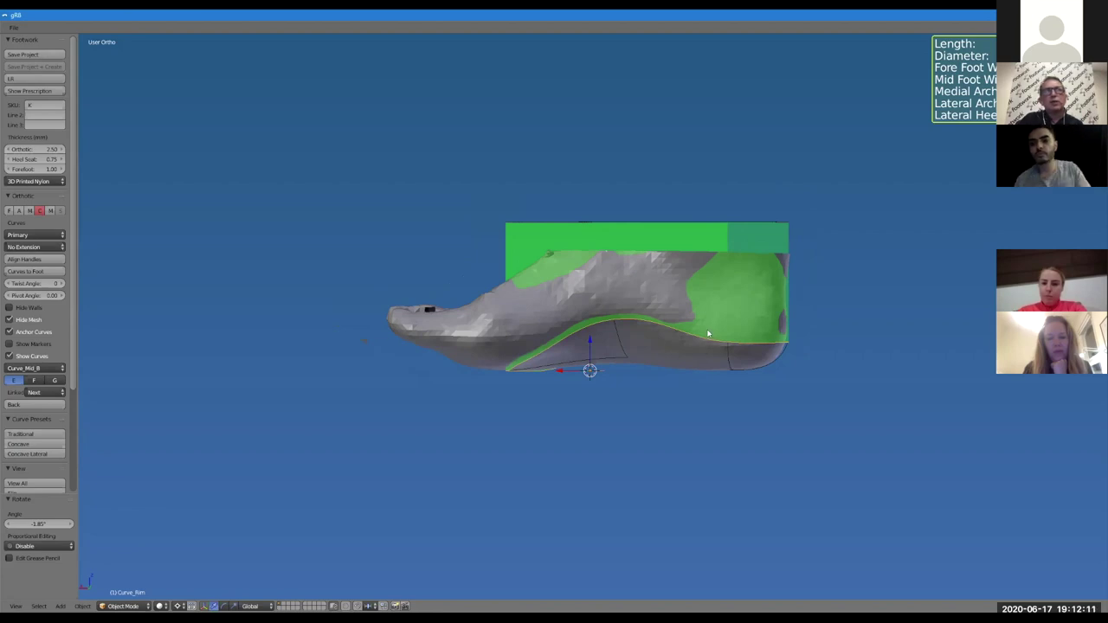
middle_drag(708, 336, 687, 357)
middle_drag(616, 374, 701, 383)
middle_drag(618, 369, 631, 349)
scroll(608, 328, up, 1)
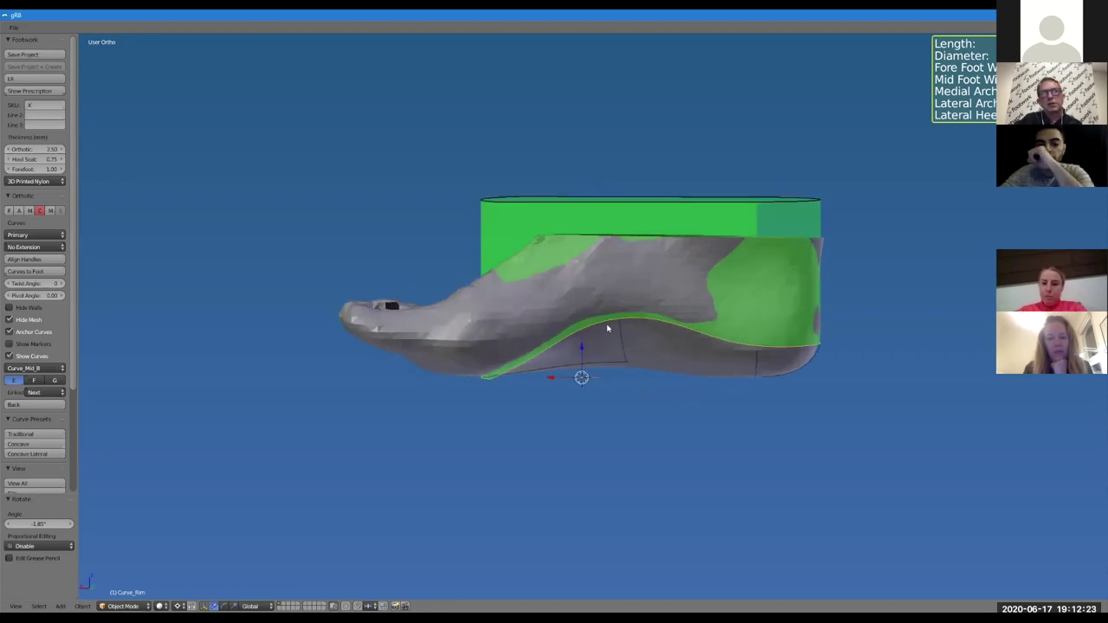
scroll(644, 400, down, 2)
middle_drag(633, 389, 608, 397)
click(30, 309)
click(24, 311)
mouse_move(762, 398)
middle_down()
mouse_move(630, 398)
mouse_move(609, 410)
mouse_move(666, 421)
mouse_move(739, 389)
mouse_move(782, 390)
middle_up()
scroll(736, 385, up, 1)
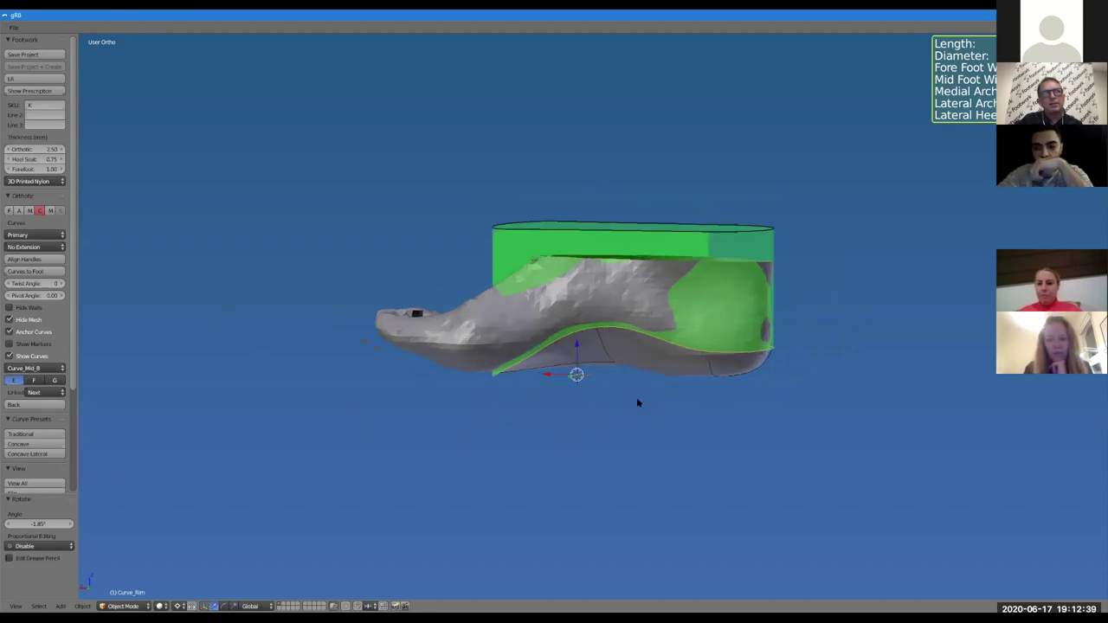
scroll(637, 402, up, 2)
Reshape the medial arch of the upper edge curve by adjusting its peak and the point in front of it
key(Tab)
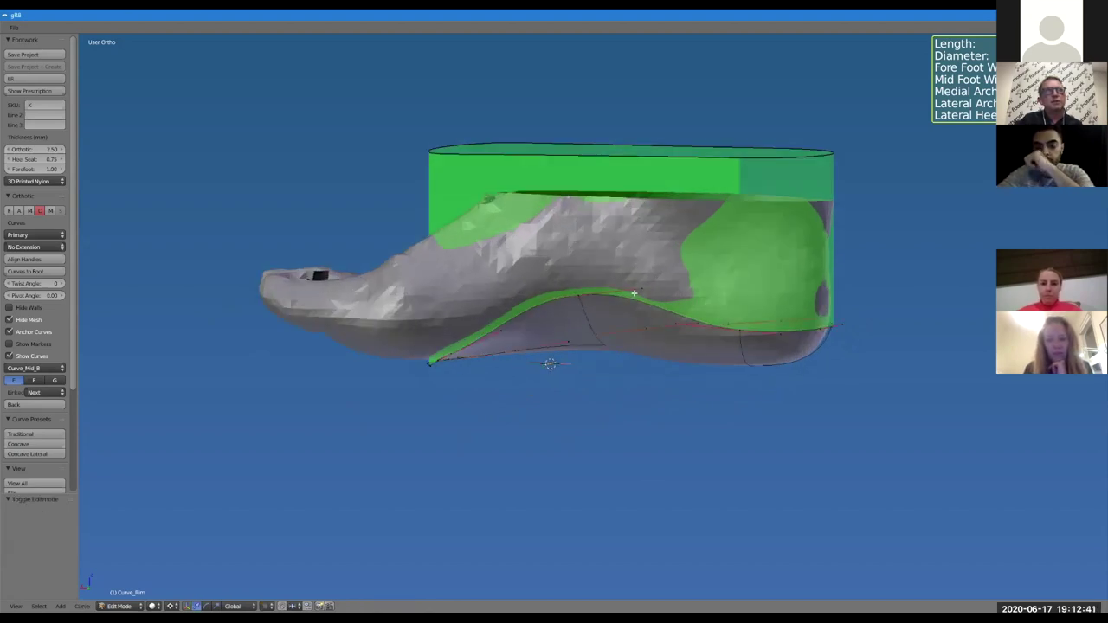
right_click(631, 297)
key(g)
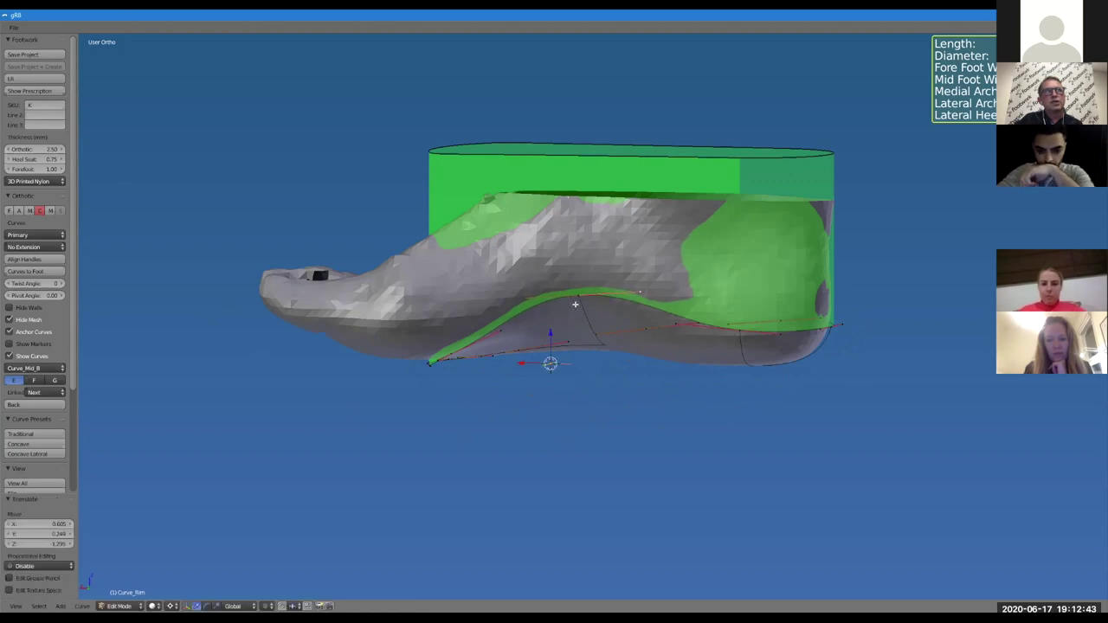
click(580, 297)
right_drag(517, 323, 506, 329)
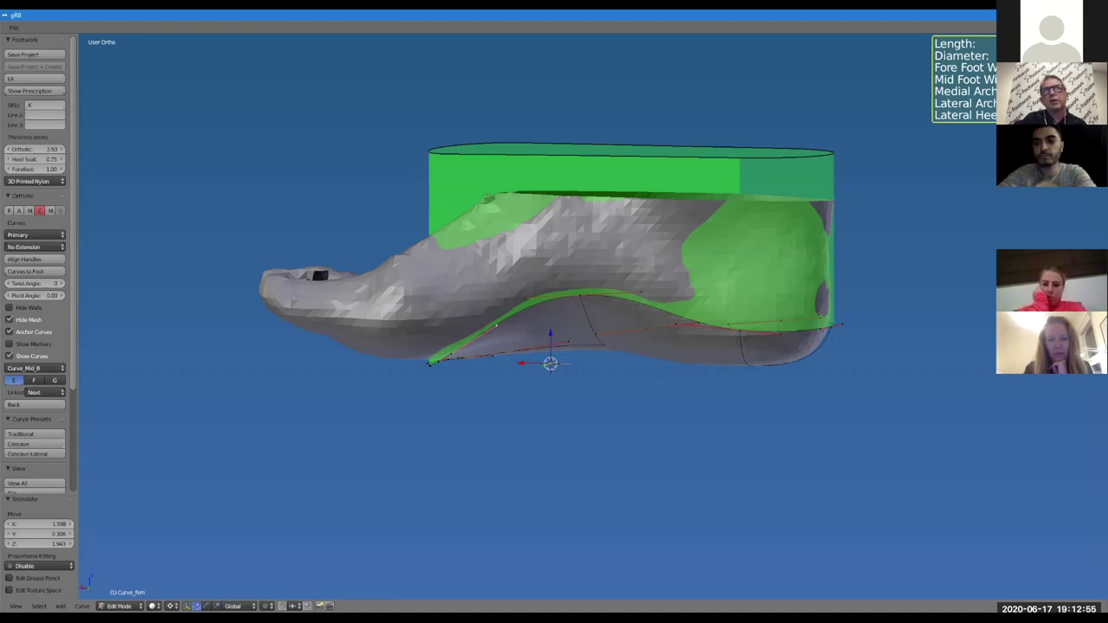
Lower the arch peak of the upper edge curve by about 0.32 in Z and finish editing the curve
mouse_move(890, 406)
middle_down()
mouse_move(735, 408)
mouse_move(889, 407)
middle_up()
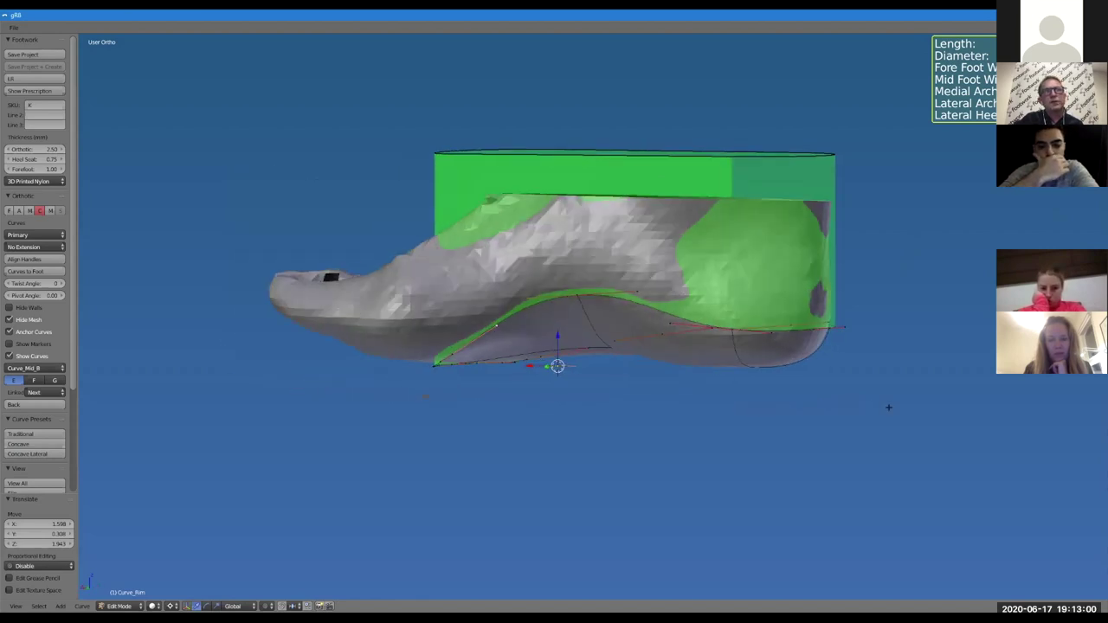
scroll(892, 394, down, 2)
scroll(696, 385, up, 2)
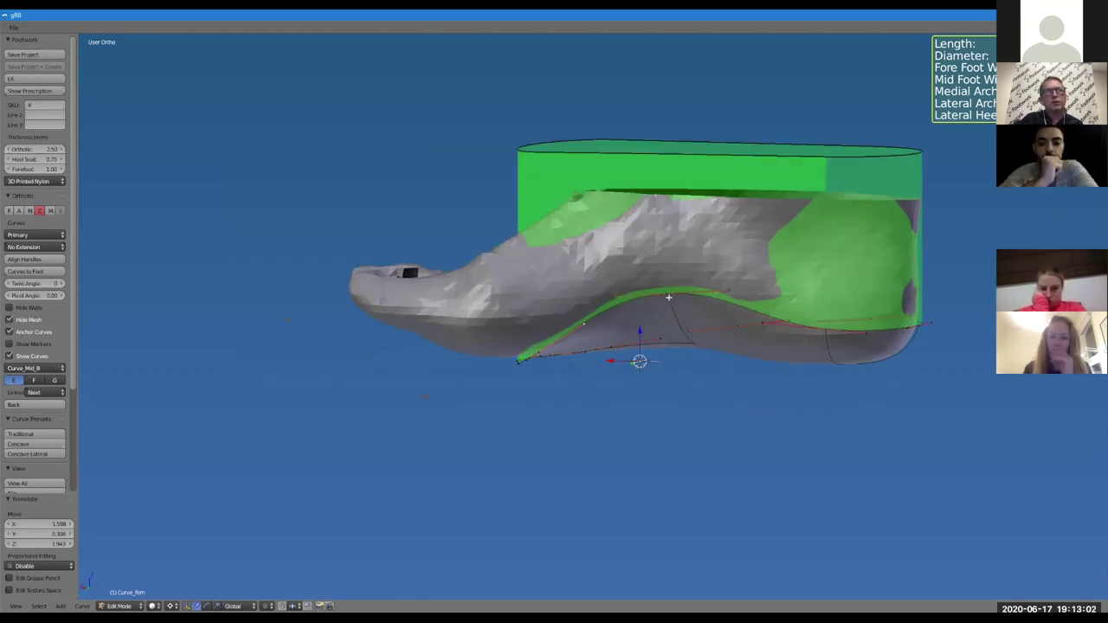
key(g)
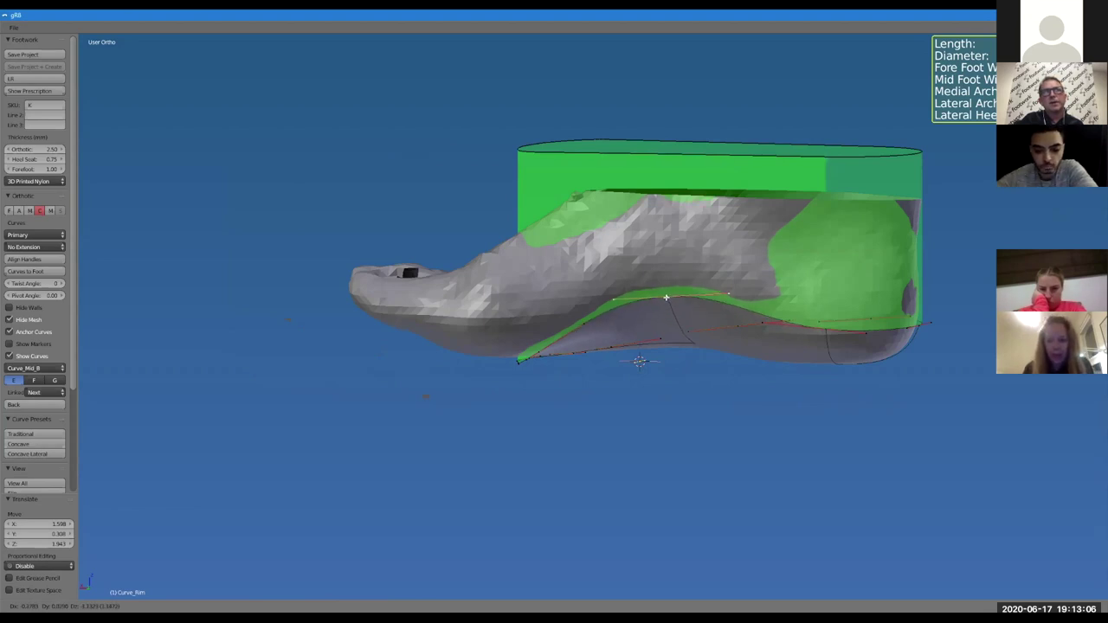
click(666, 297)
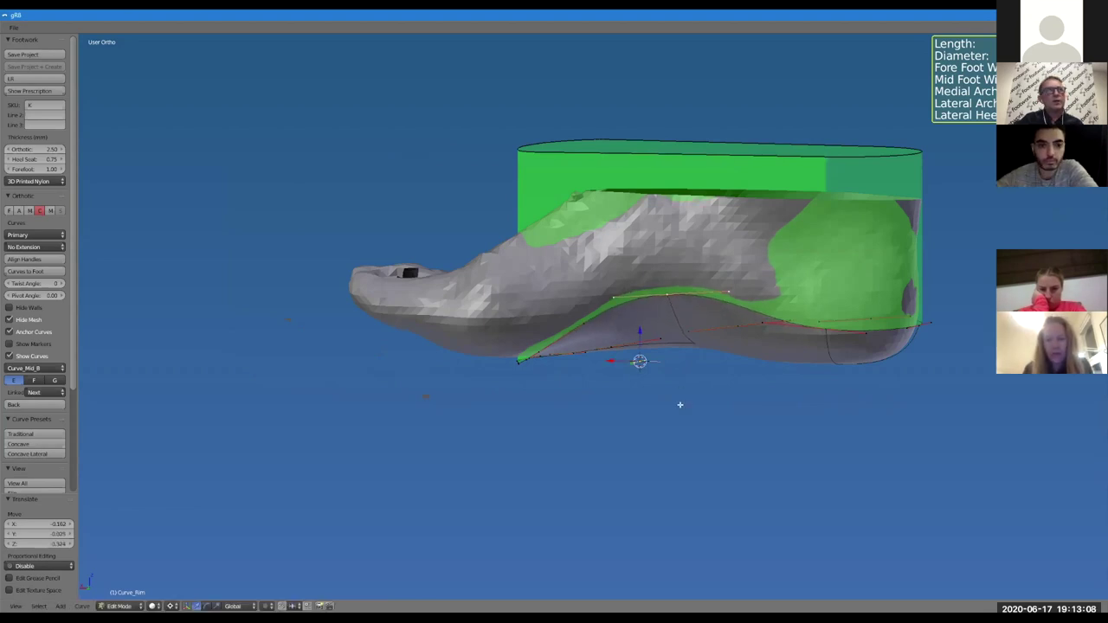
middle_drag(837, 396, 761, 396)
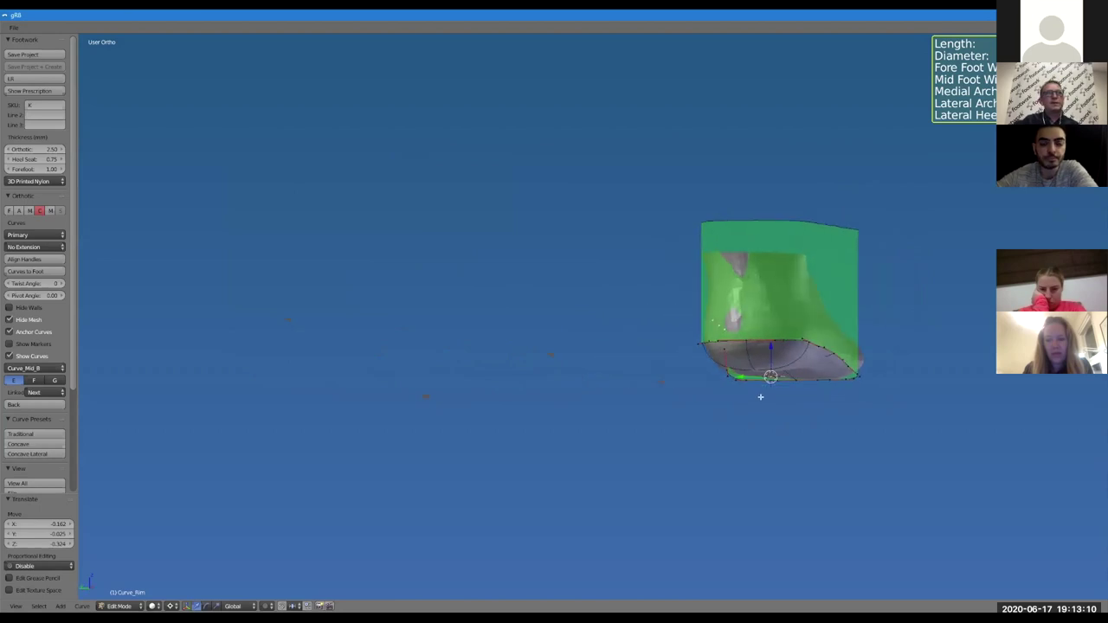
middle_drag(873, 267, 819, 396)
key(Tab)
Starting from the Posterior view, move the selected point of Curve_Mid_B to fit the underside of the foot scan
key(q)
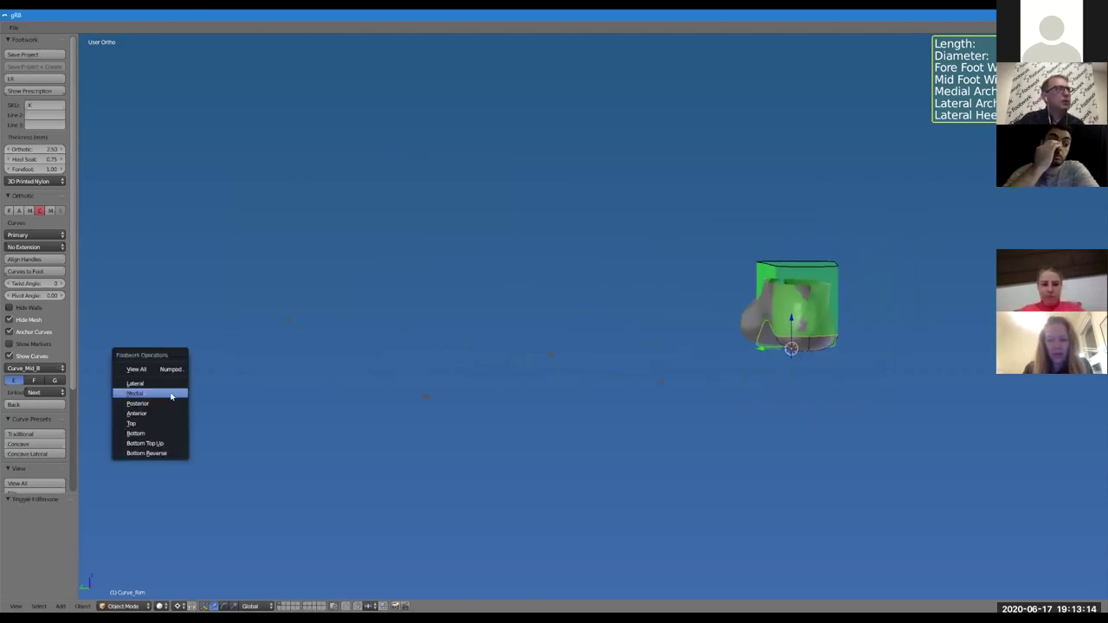
click(167, 403)
middle_drag(610, 397, 673, 378)
right_click(668, 352)
key(Tab)
key(g)
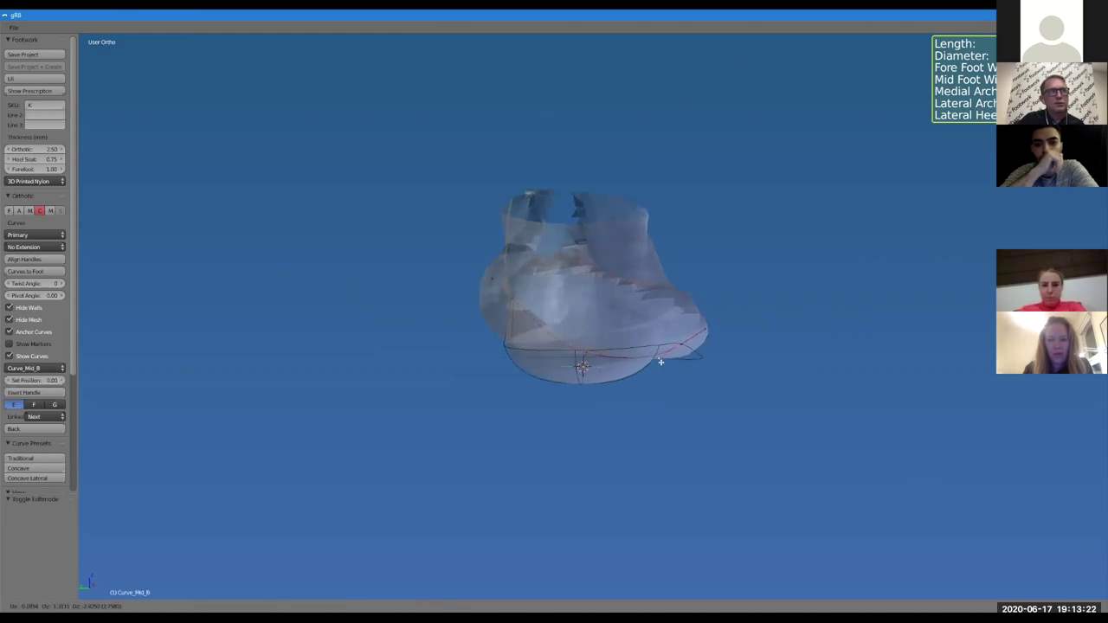
click(660, 361)
key(Tab)
Adjust the upper edge curve along the lateral side of the foot
middle_drag(681, 404, 623, 406)
scroll(549, 347, up, 2)
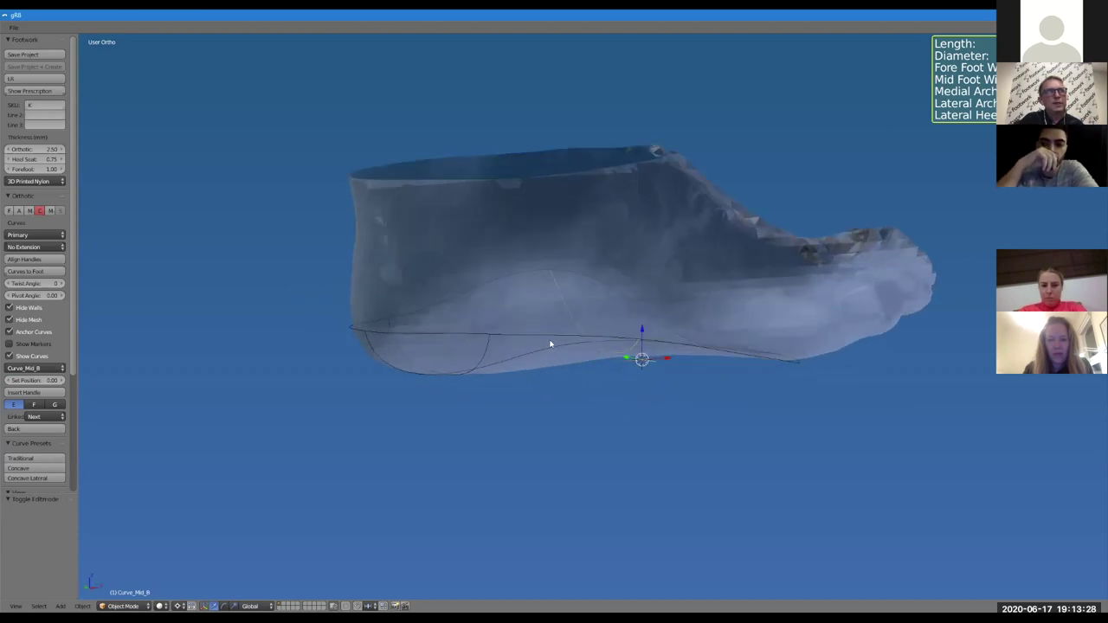
right_click(544, 339)
key(Tab)
click(545, 321)
key(Tab)
Move the bottom handles of the heel curve vertically to fit the underside of the heel
middle_drag(560, 404, 621, 413)
scroll(606, 390, up, 3)
right_click(607, 373)
key(Tab)
right_click(537, 377)
click(580, 420)
key(g)
key(z)
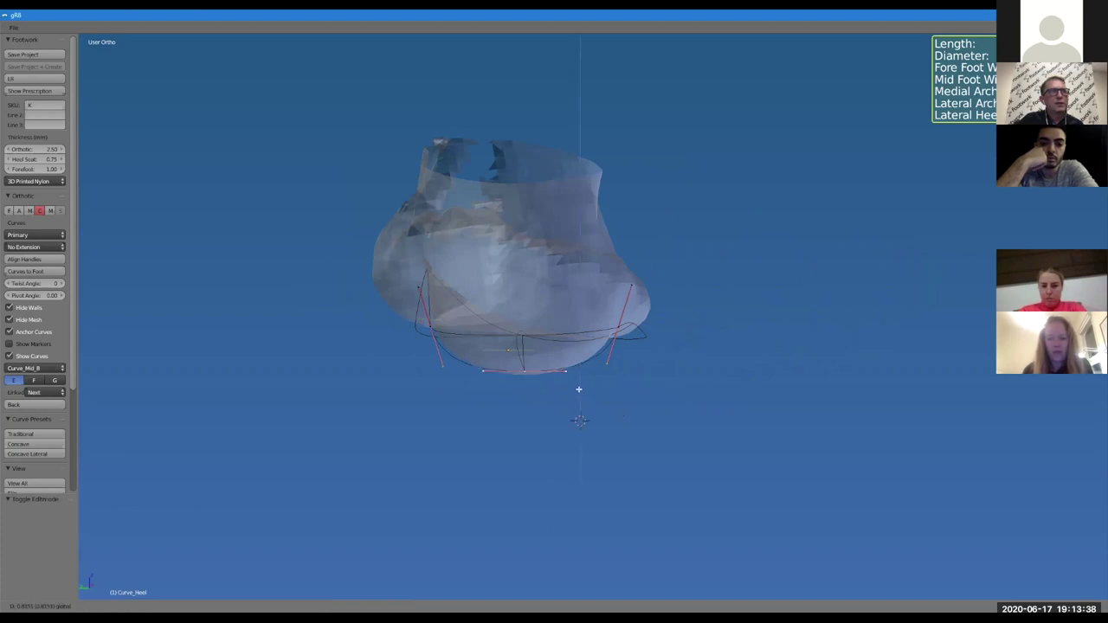
click(579, 390)
key(Tab)
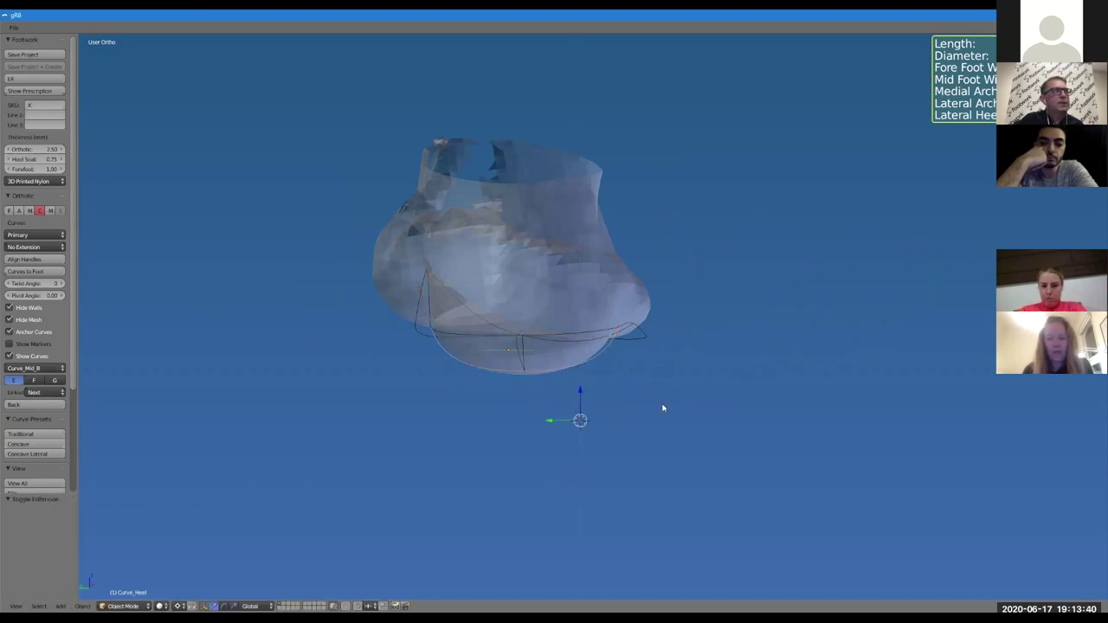
Set the curves' pivot angle to -0.63 in the Posterior view and check the heel from the medial side
key(q)
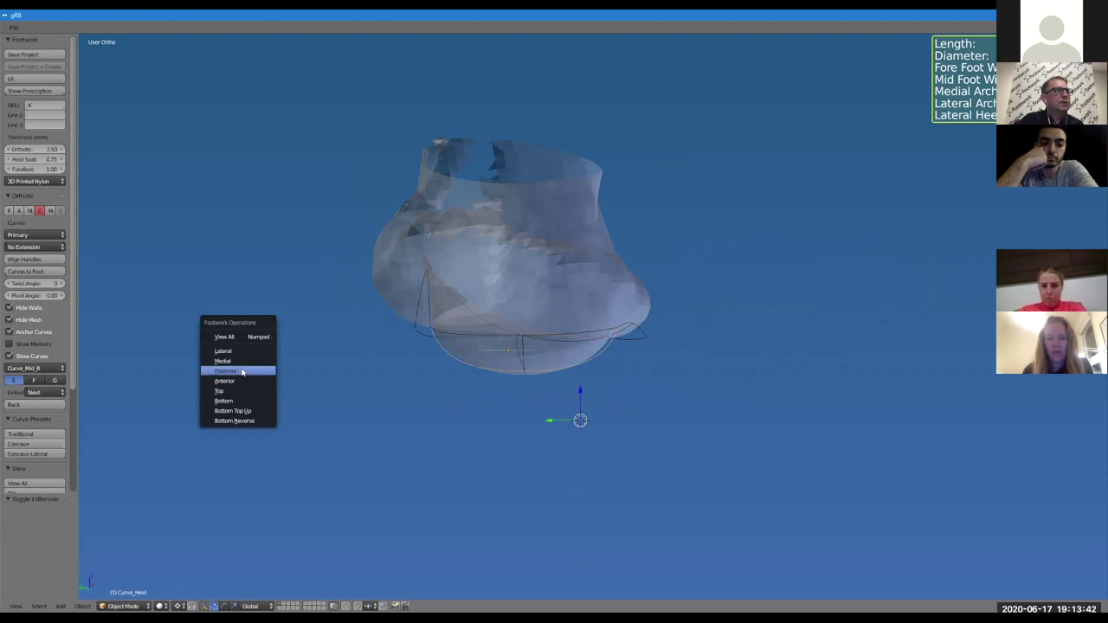
click(244, 370)
scroll(734, 387, up, 3)
drag(34, 295, 52, 296)
click(35, 295)
text(-0.83)
key(Return)
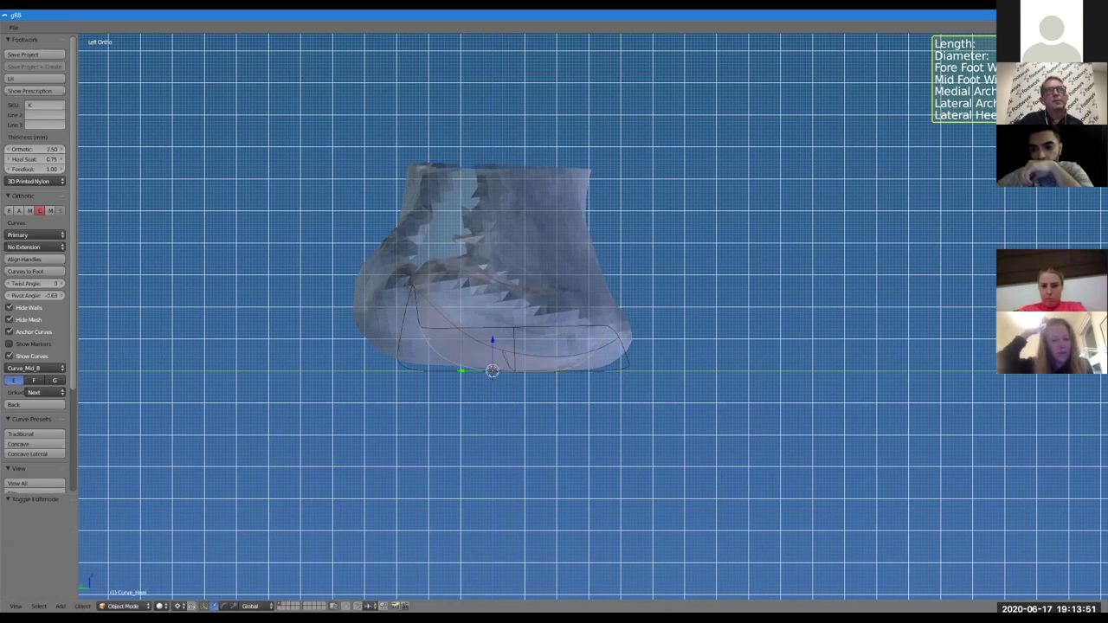
mouse_move(646, 349)
middle_down()
mouse_move(639, 383)
mouse_move(729, 375)
mouse_move(670, 378)
middle_up()
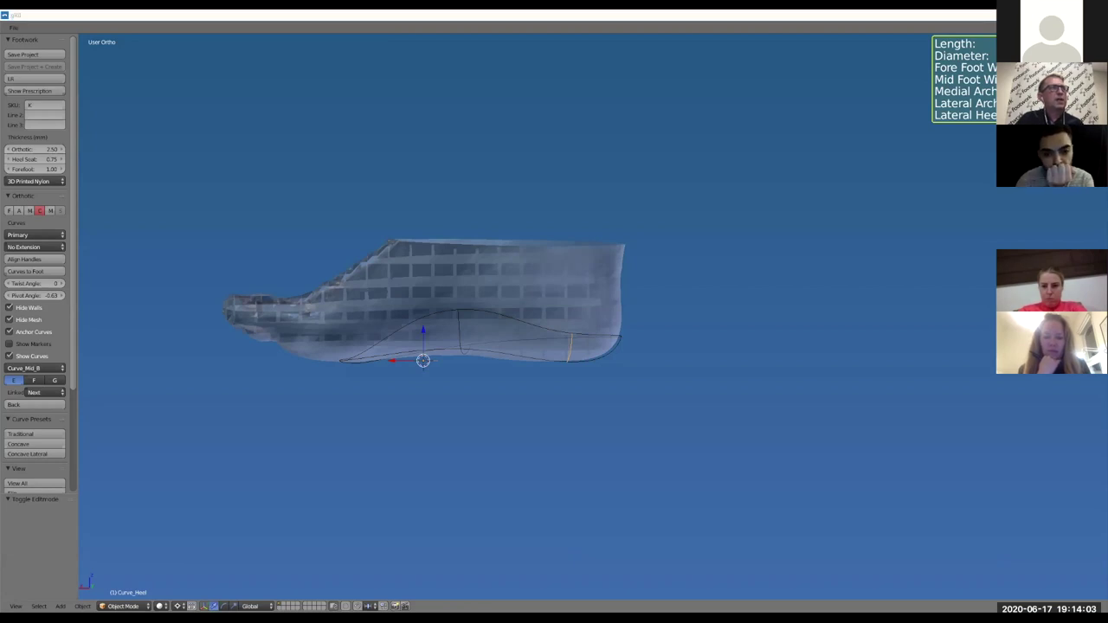
Switch to the custom orthotic form in the browser and view the left foot's type and heel cup shape options
key(alt+Tab)
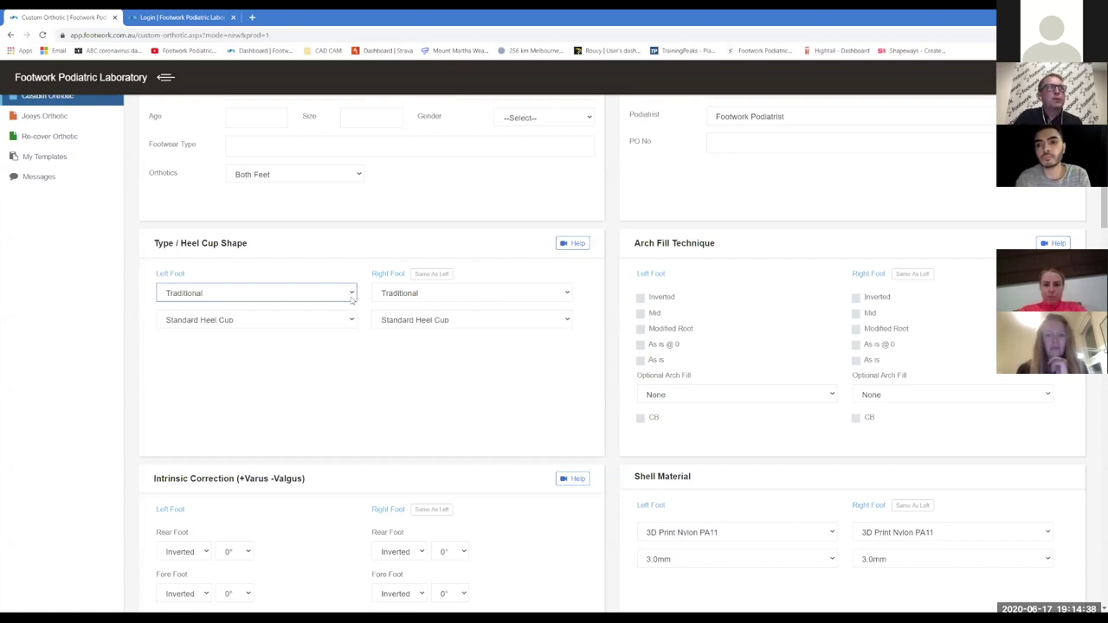
click(352, 296)
click(352, 296)
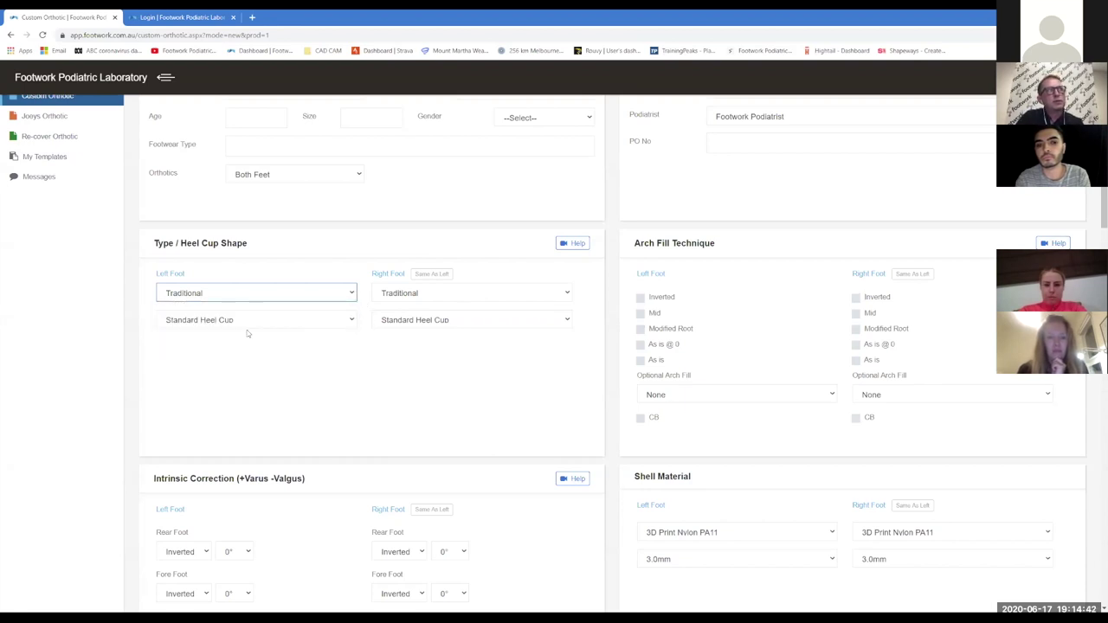
click(351, 322)
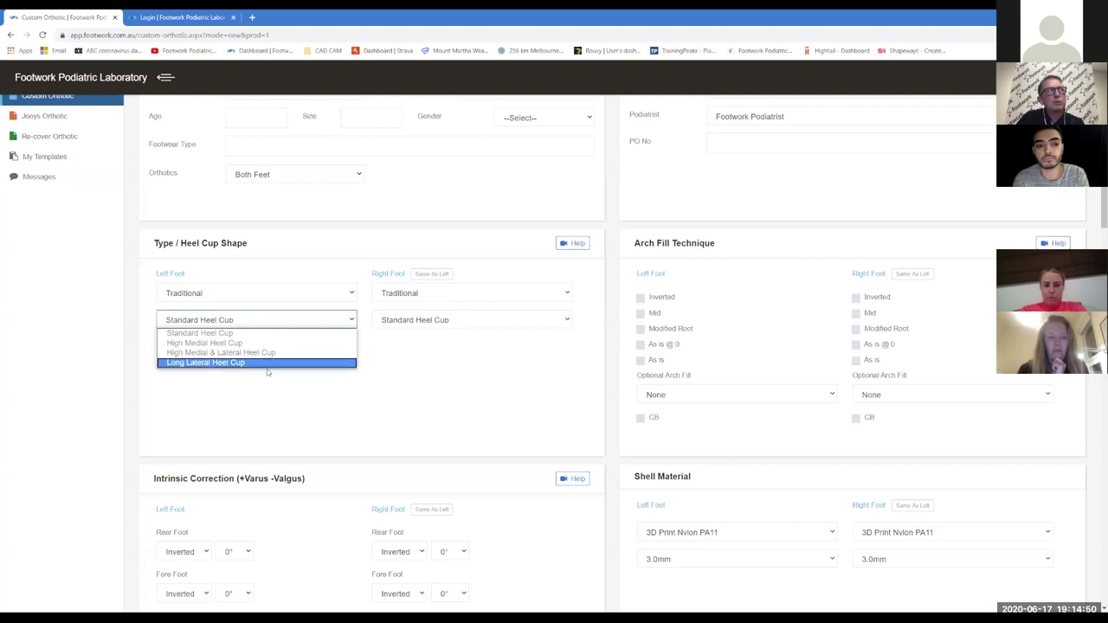
click(306, 390)
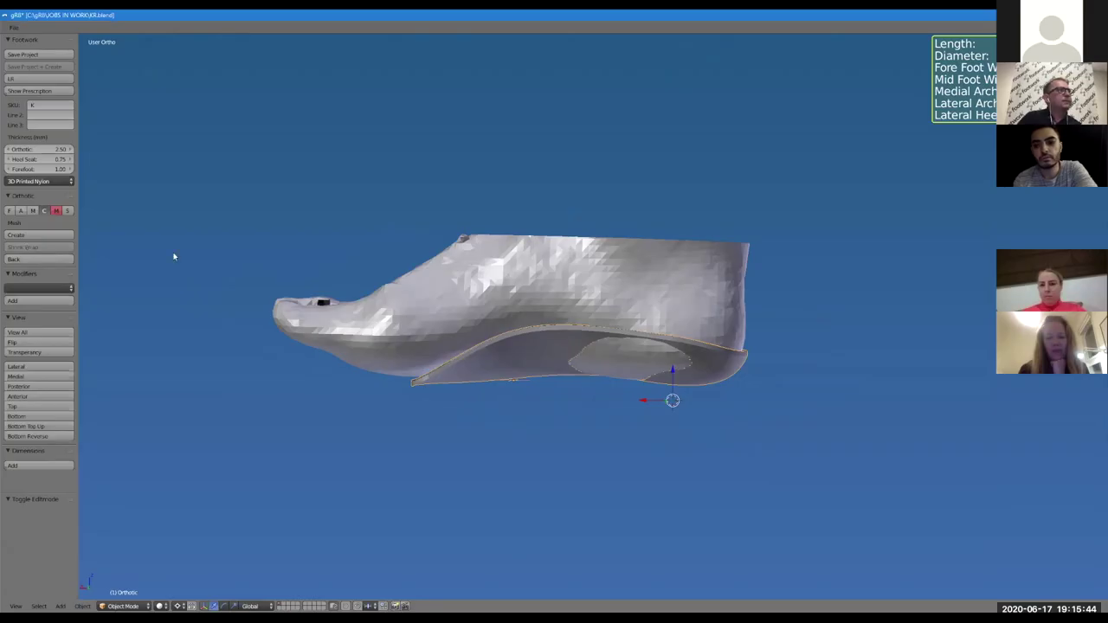
Back in the gR8 orthotic project, raise the upper edge curve between the medial arch and the heel
right_click(653, 339)
key(Tab)
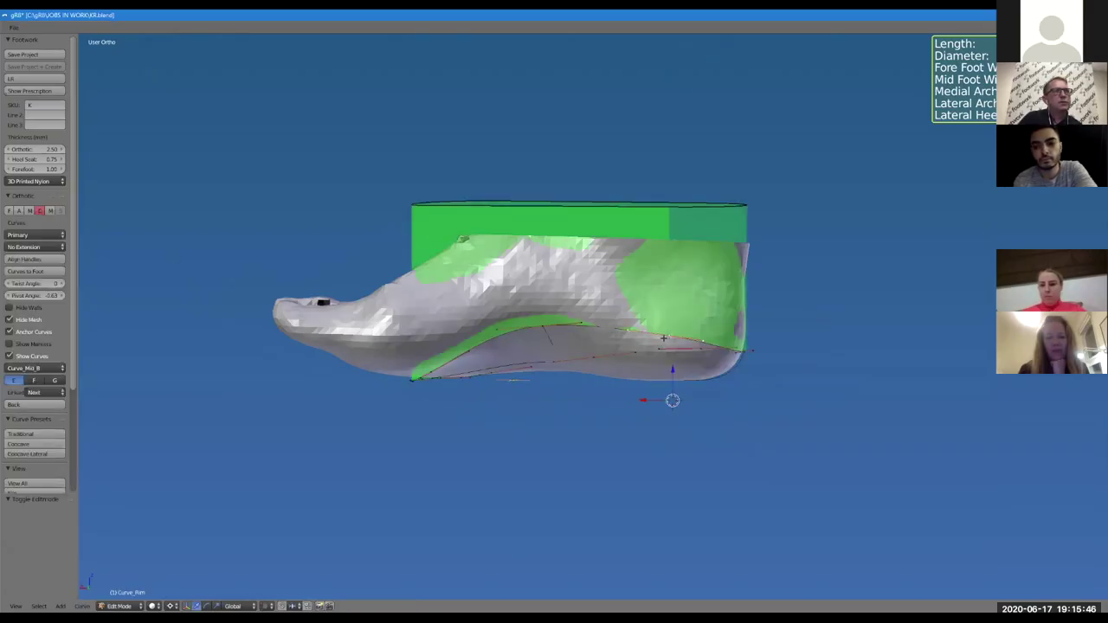
key(g)
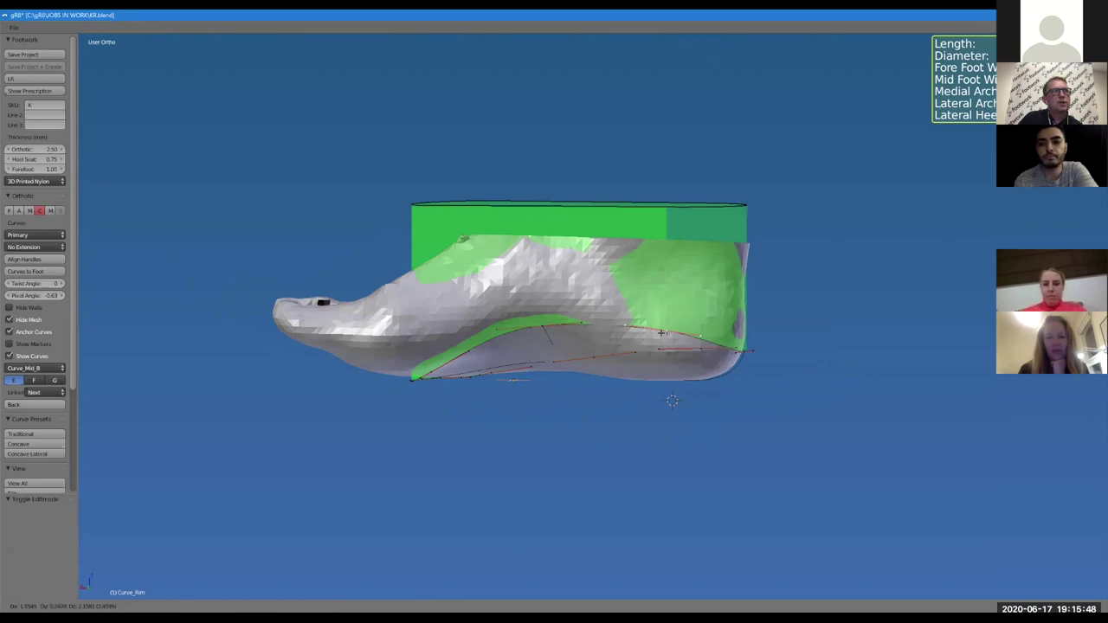
click(625, 327)
key(Tab)
Lower the medial part of Curve_Mid_B by about 2.78 in Z from the posterior side
key(shift+s)
click(605, 409)
right_click(559, 352)
key(g)
right_click(546, 356)
right_click(586, 340)
key(Tab)
key(g)
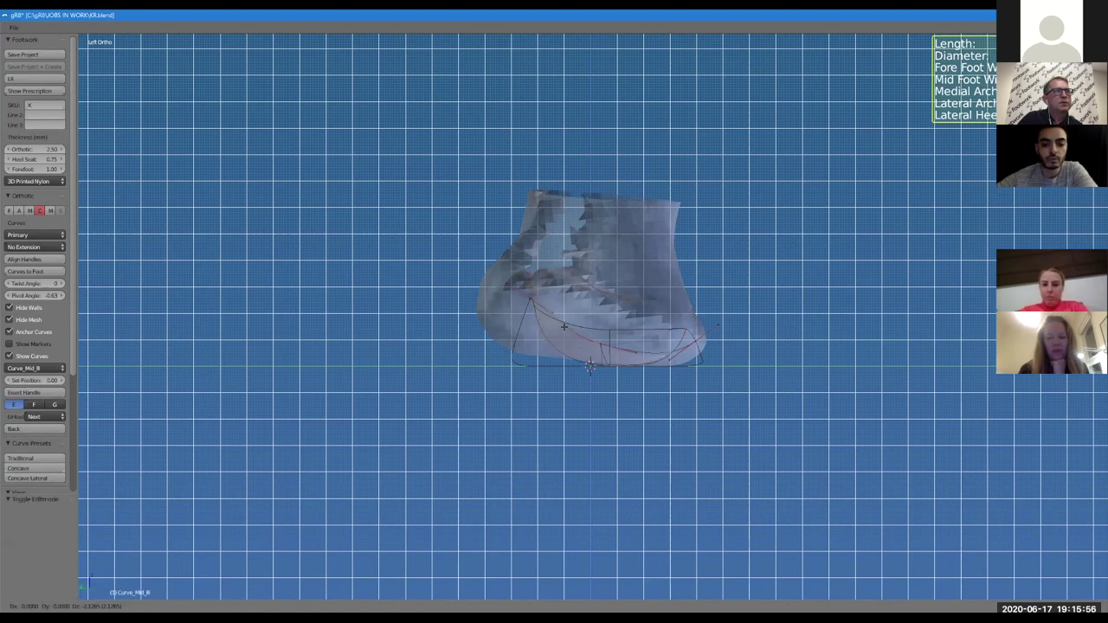
click(565, 329)
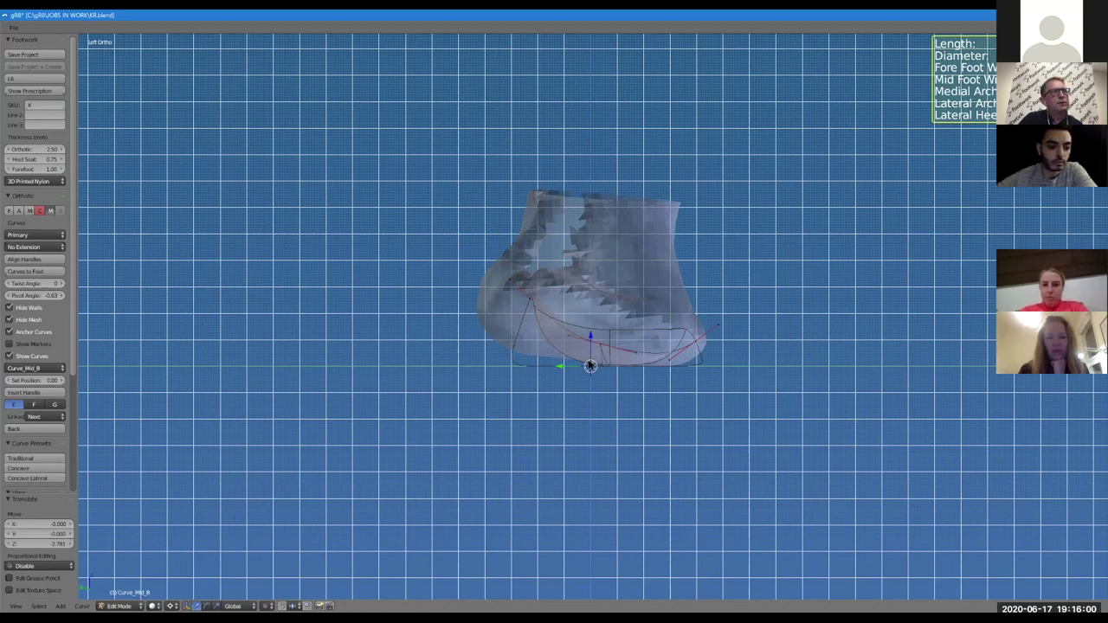
key(Tab)
Regenerate the orthotic mesh from the edited curves and inspect its medial arch against the foot scan
middle_drag(588, 358, 721, 379)
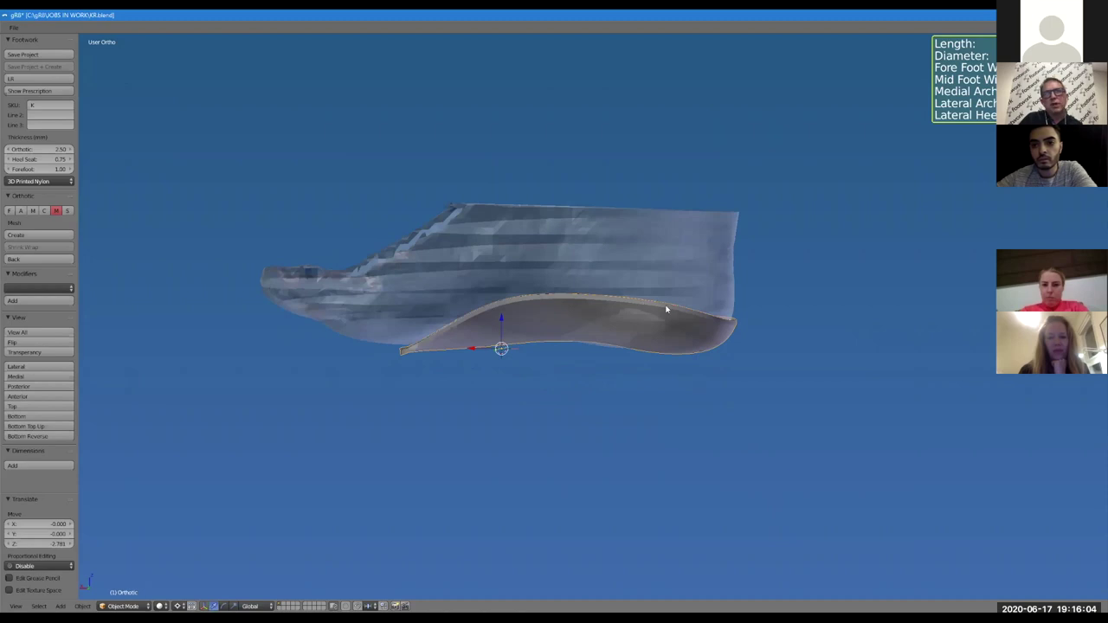
middle_drag(688, 363, 704, 364)
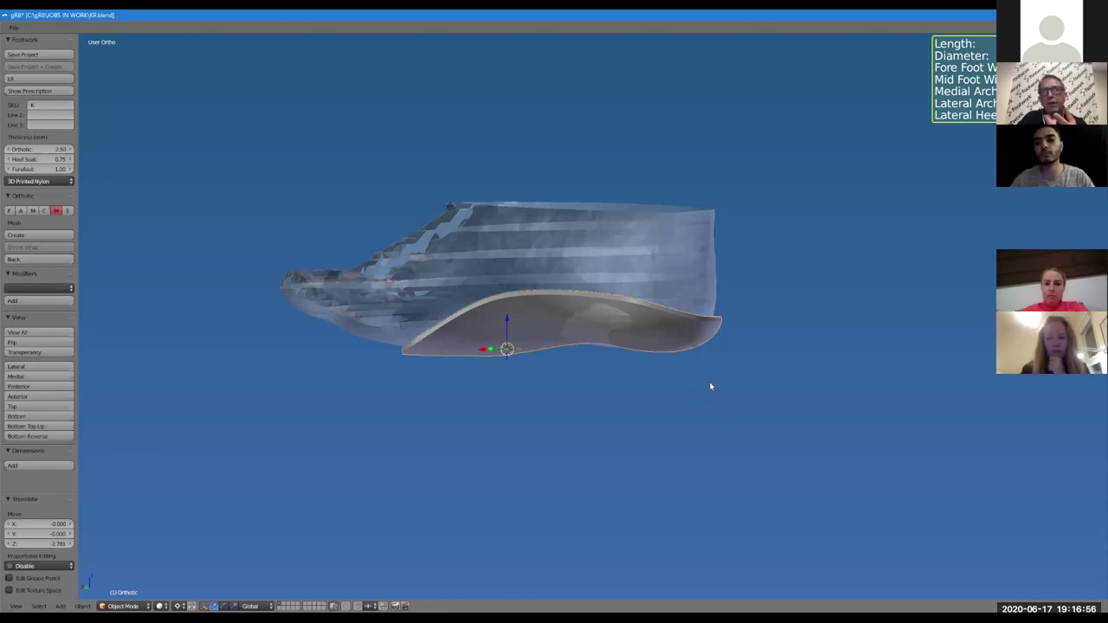
Return to the curves from the orthotic mesh and raise the lateral heel point of Curve_Rim by about 5.5 in Z
middle_drag(711, 379, 451, 417)
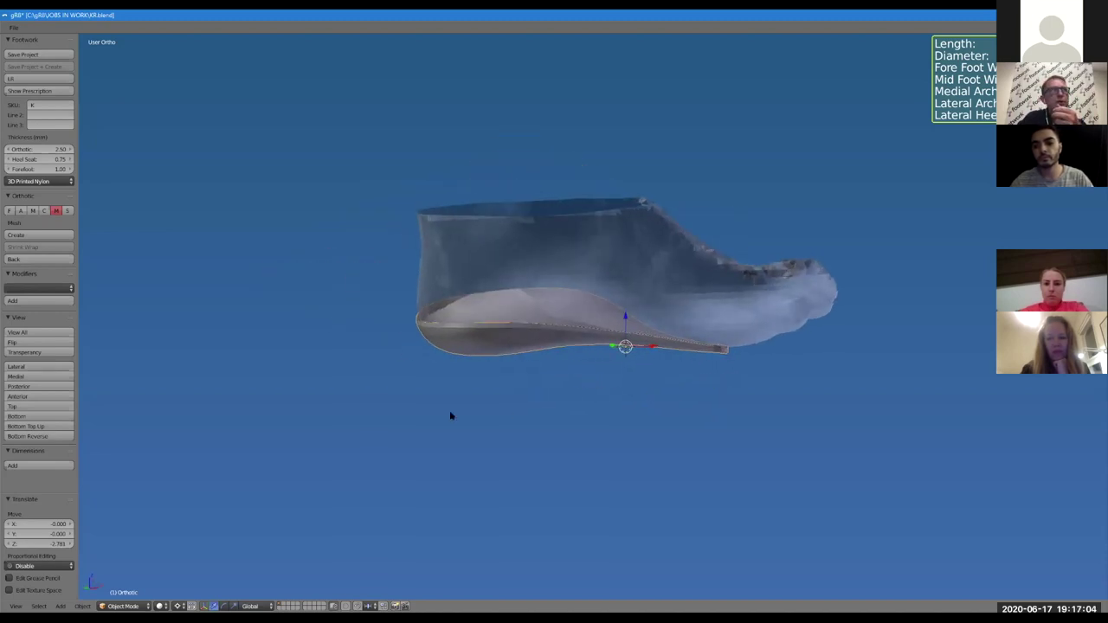
click(44, 211)
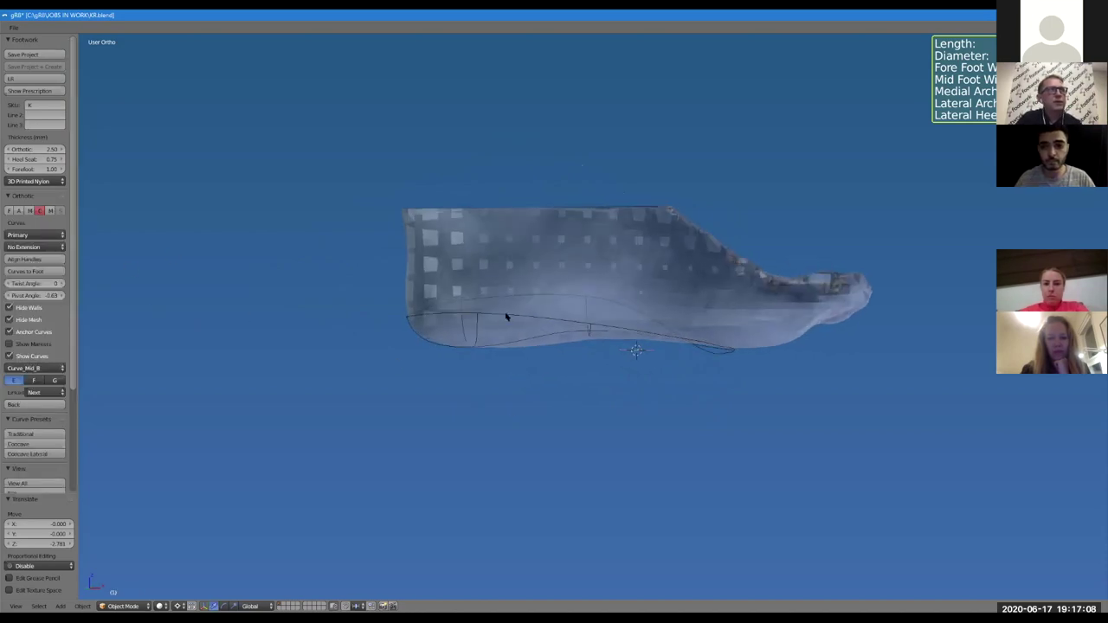
key(Tab)
key(g)
key(z)
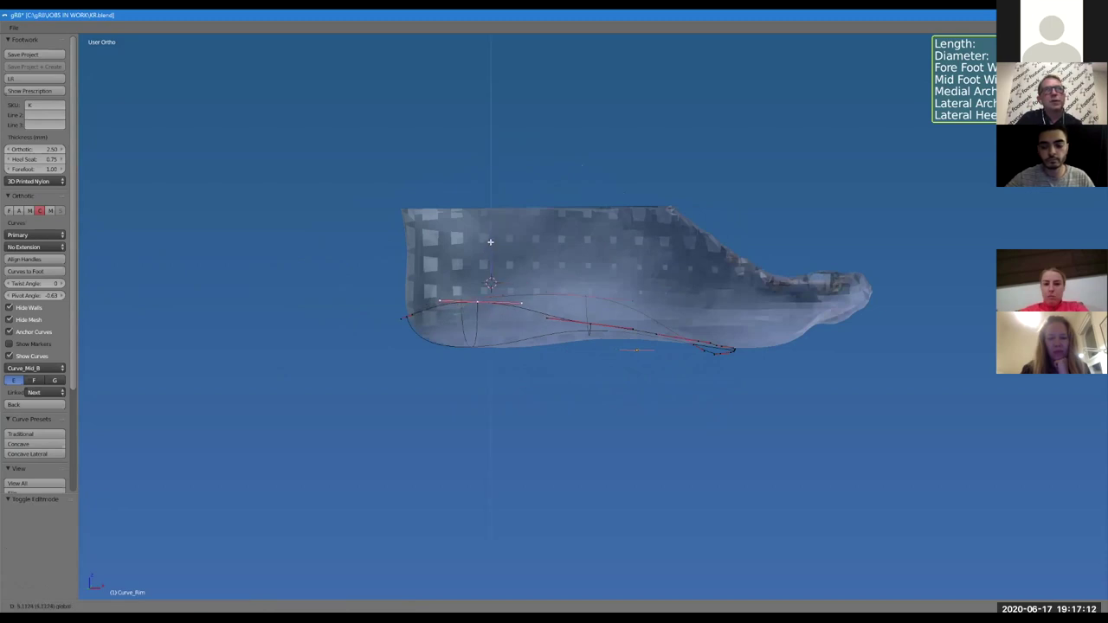
click(490, 242)
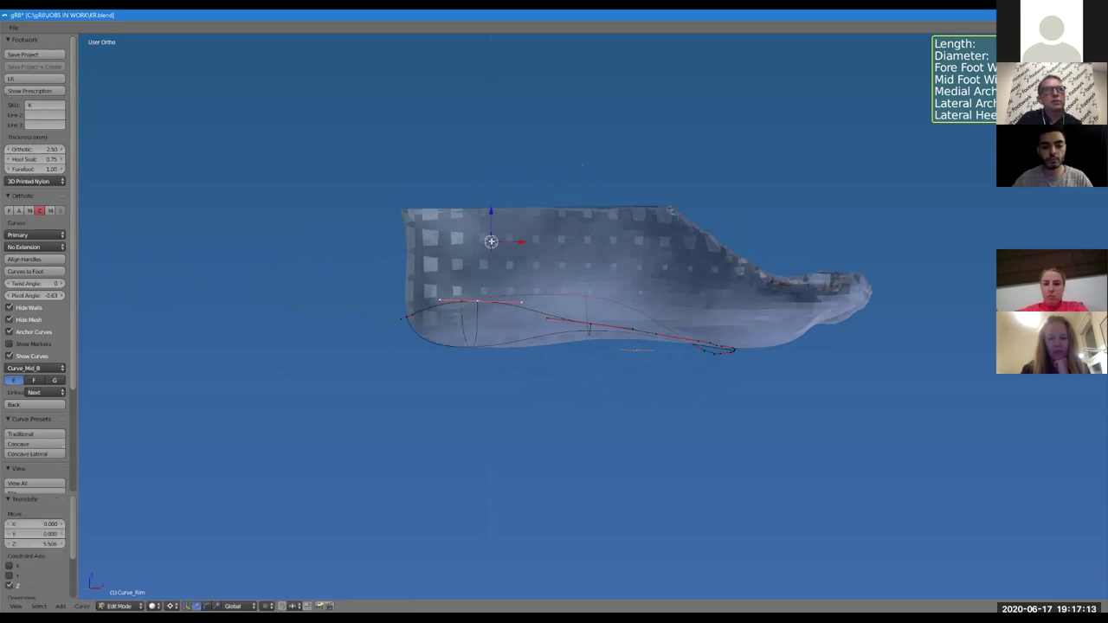
Raise the lateral midfoot point of Curve_Rim and its handle so the edge follows the raised heel section
key(g)
click(549, 317)
right_click(597, 314)
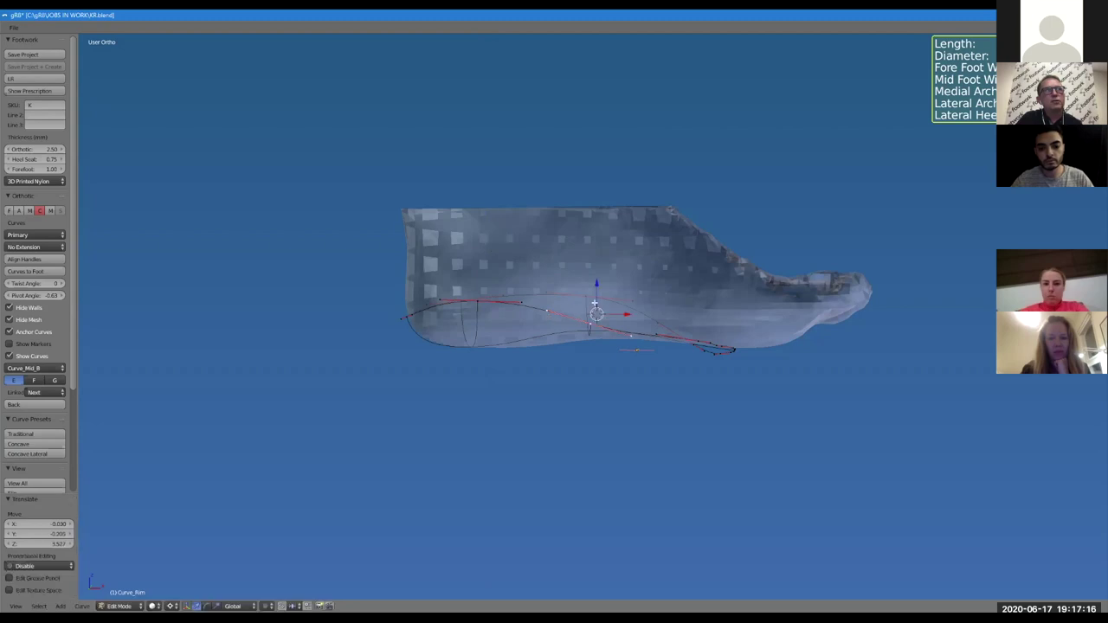
key(g)
key(z)
click(593, 283)
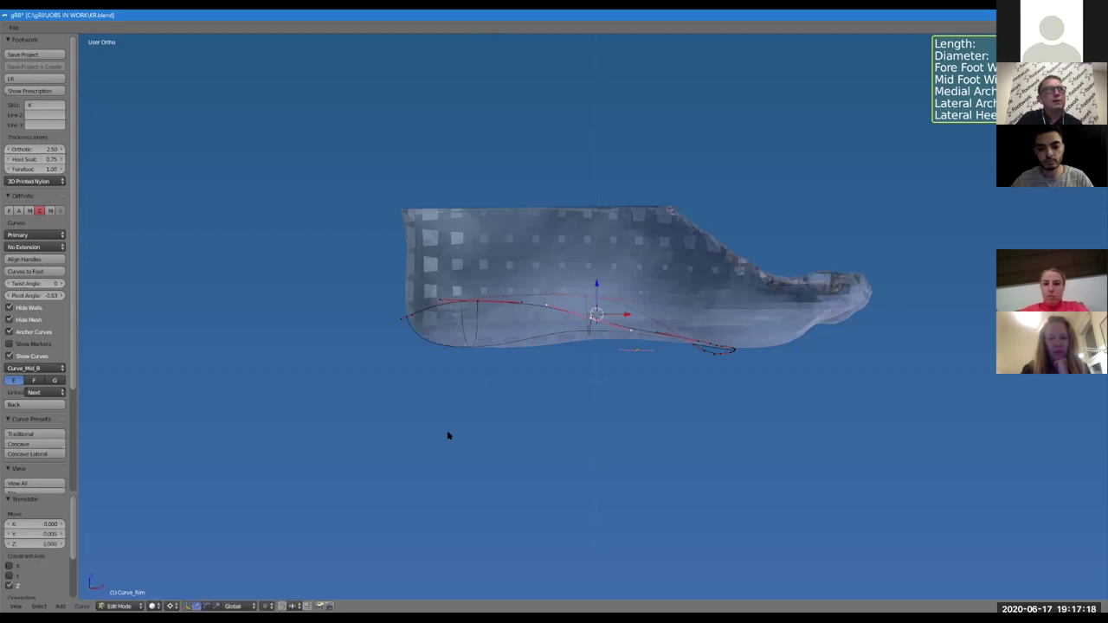
Lower the lateral handle of Curve_Heel by about 5.7 from the posterior side and regenerate the orthotic mesh
key(Tab)
key(q)
click(446, 433)
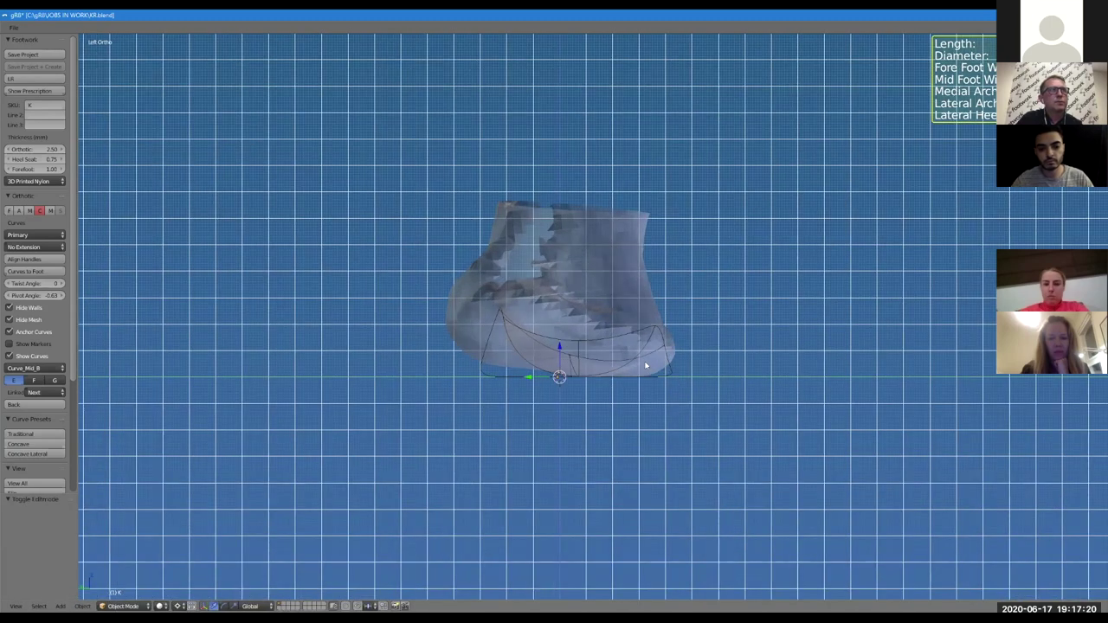
key(Tab)
key(g)
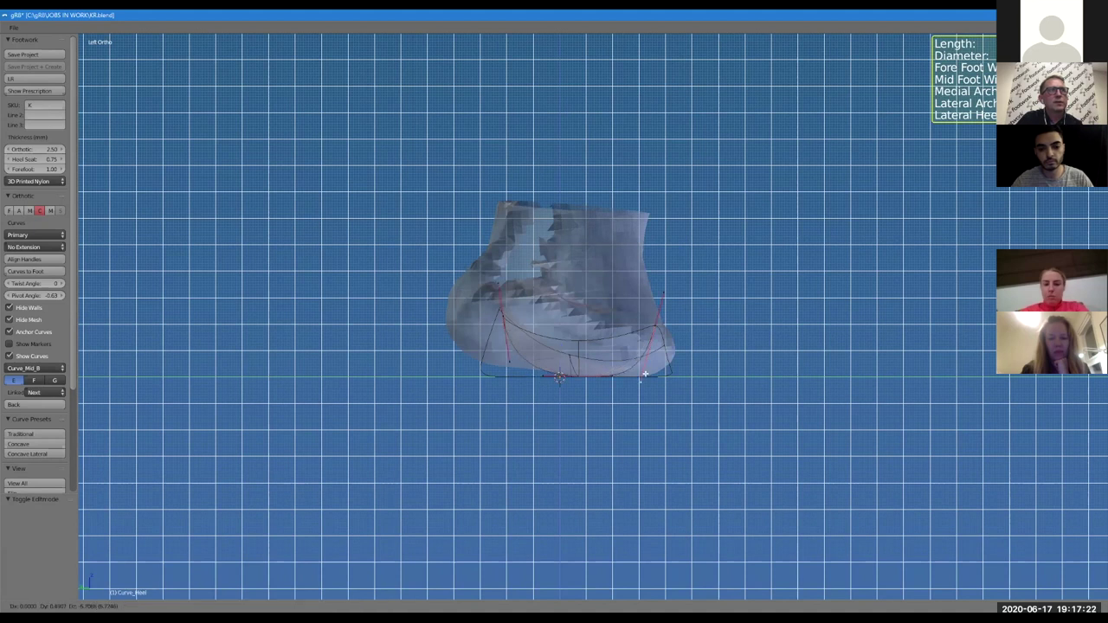
click(645, 374)
key(Tab)
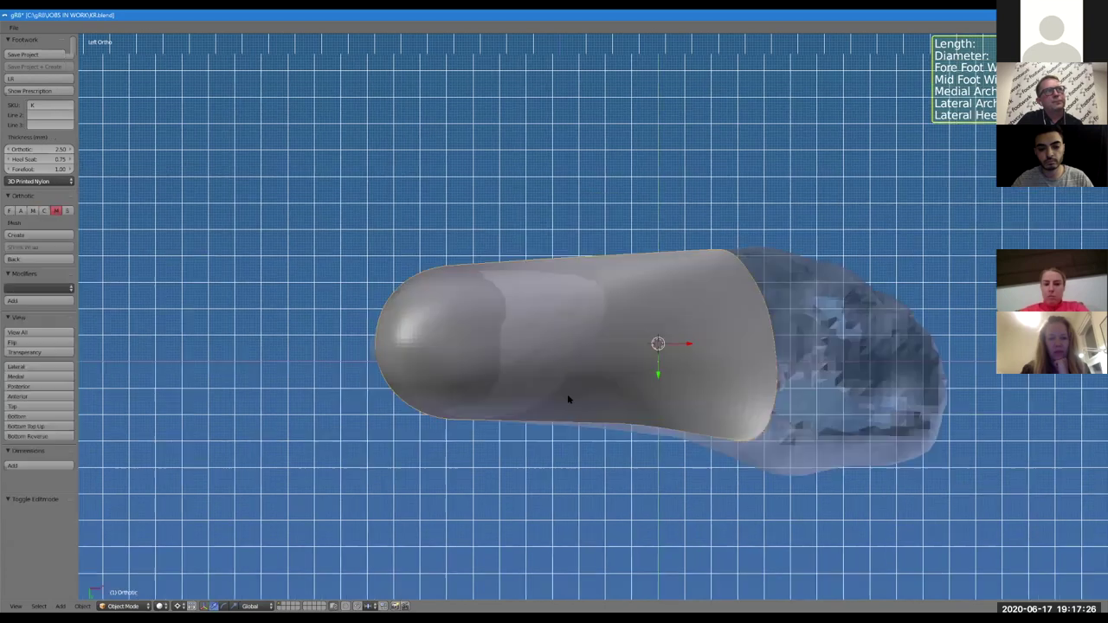
middle_drag(594, 389, 592, 490)
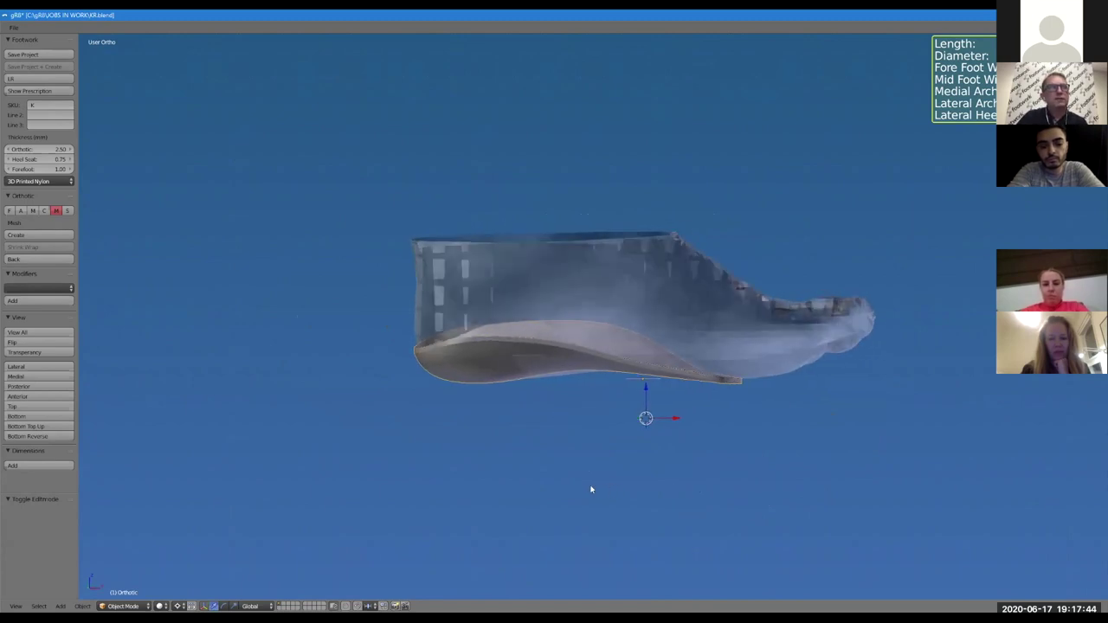
Return to the curves, raise the lateral midfoot point of Curve_Rim in Z and adjust its handles to smooth the edge
click(43, 211)
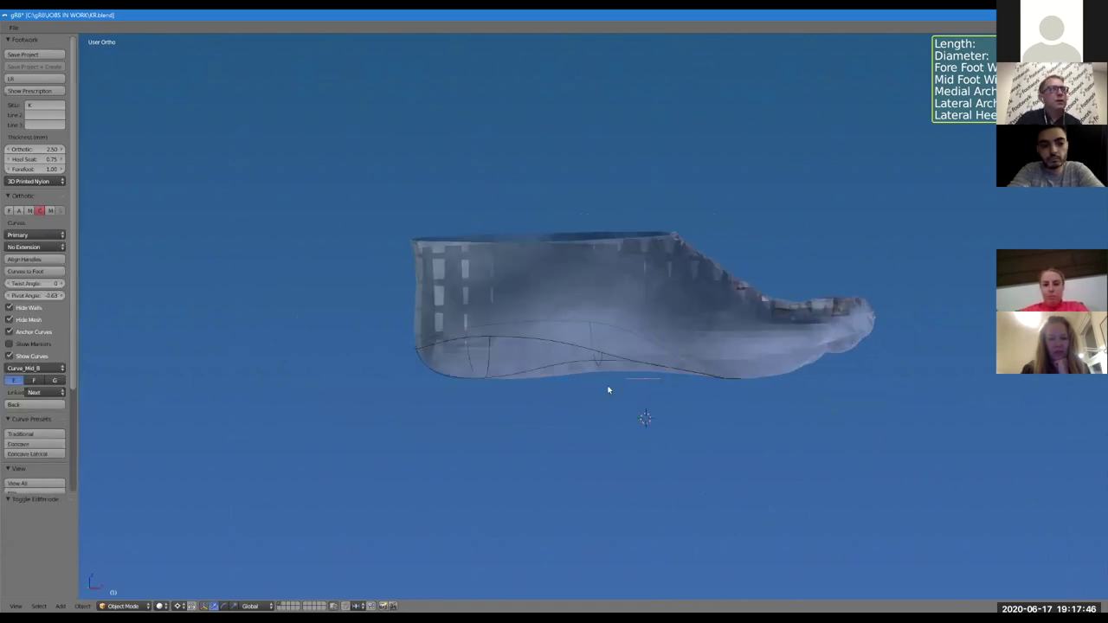
click(584, 350)
key(Tab)
key(g)
key(z)
click(609, 317)
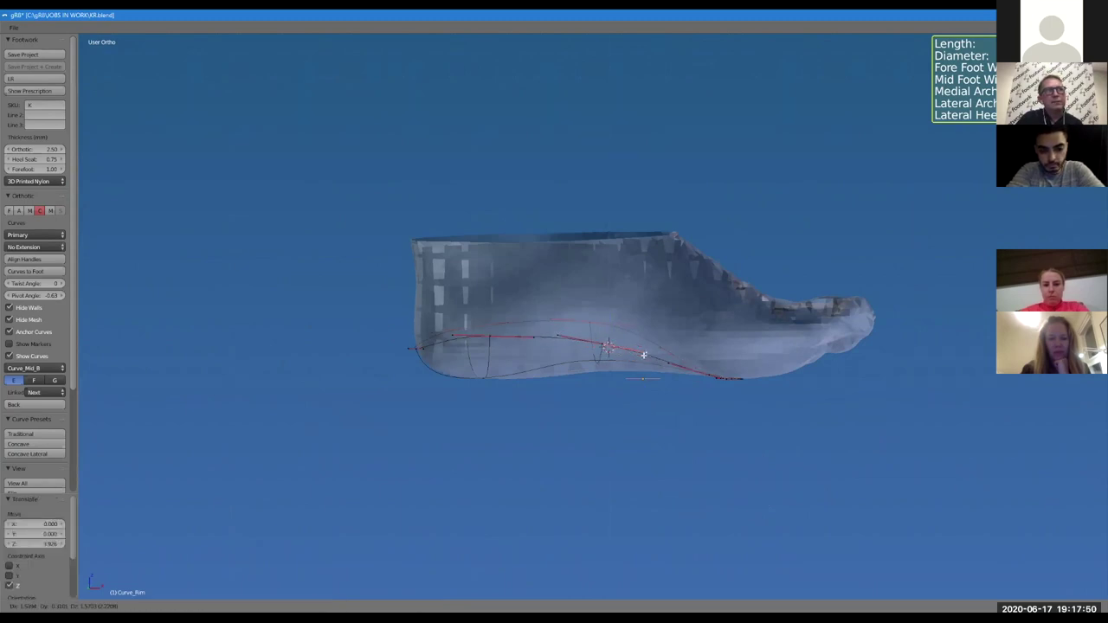
key(g)
click(568, 338)
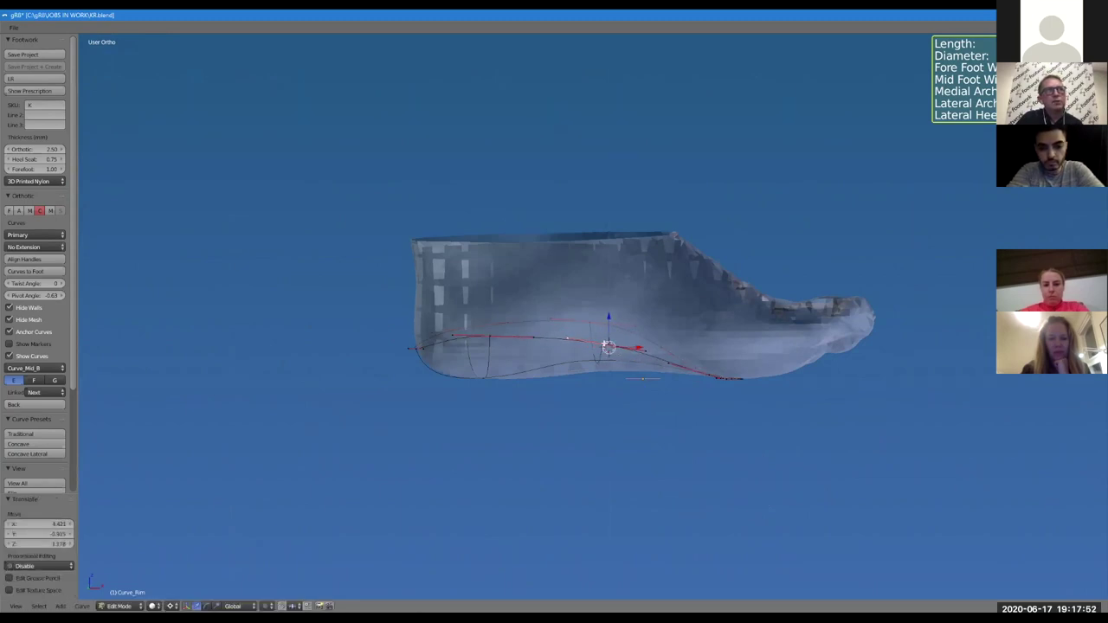
key(g)
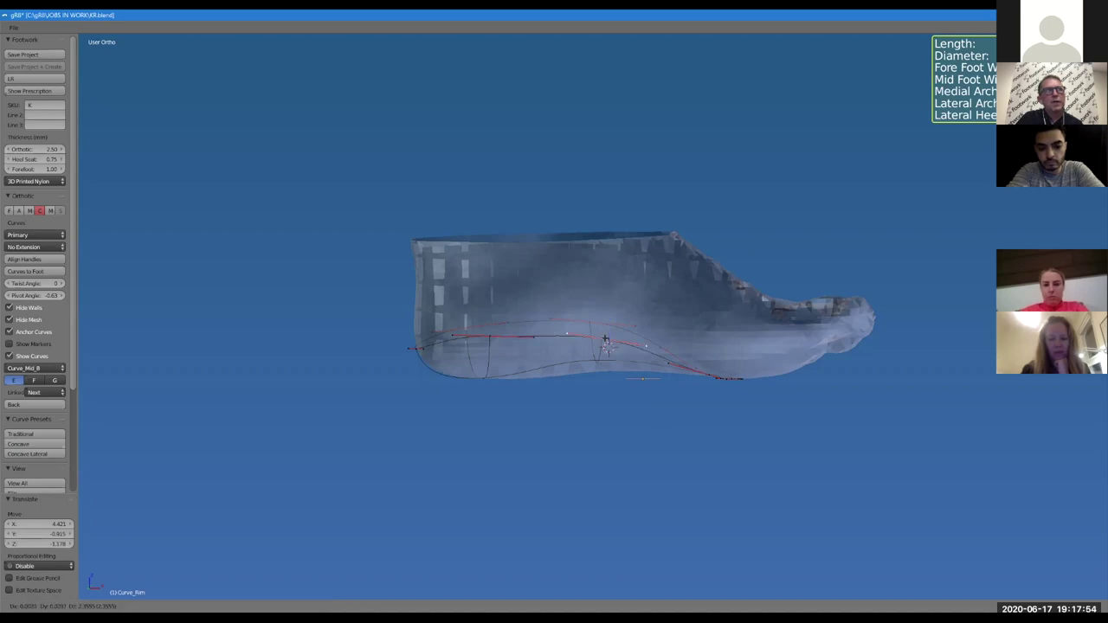
click(534, 317)
Adjust the lateral handle of Curve_Mid_B downward from the posterior side and regenerate the orthotic mesh
key(Tab)
key(w)
click(539, 410)
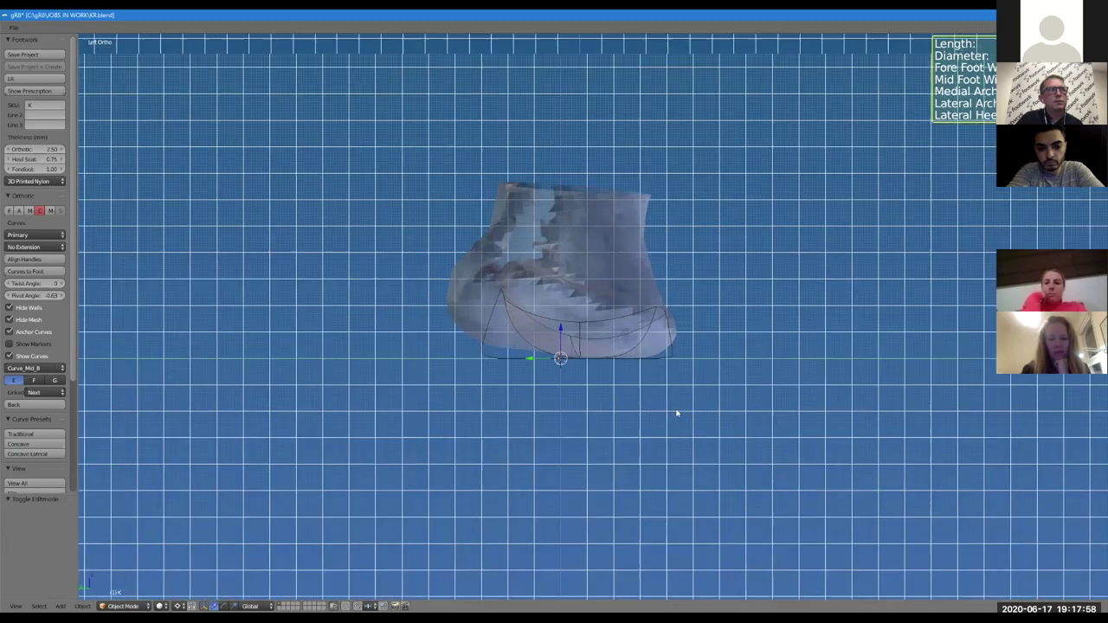
key(Tab)
key(g)
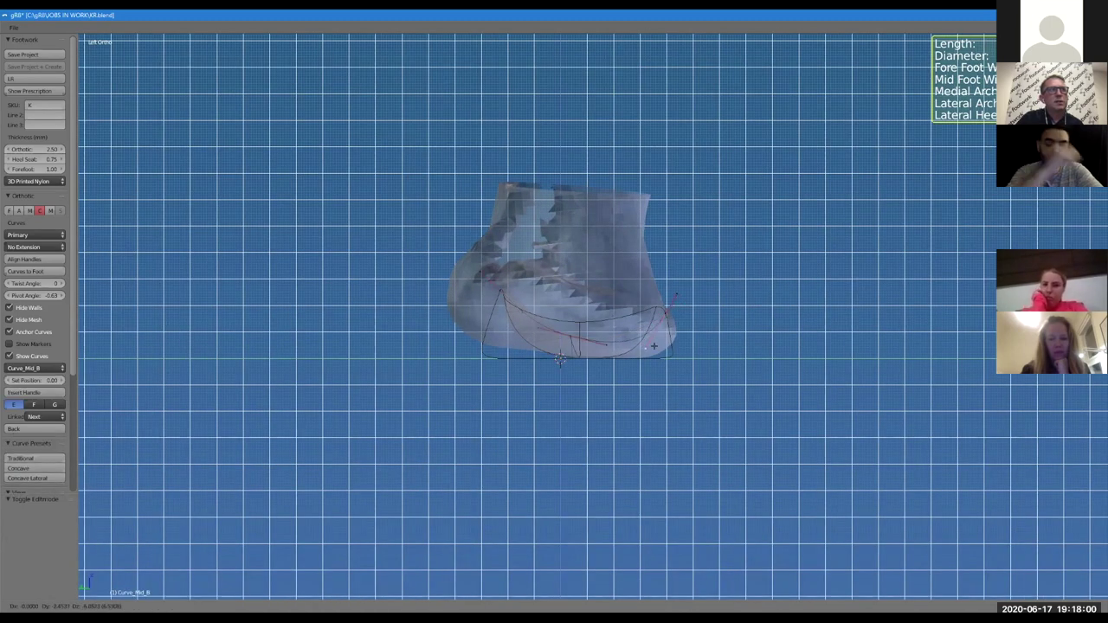
key(Escape)
key(Tab)
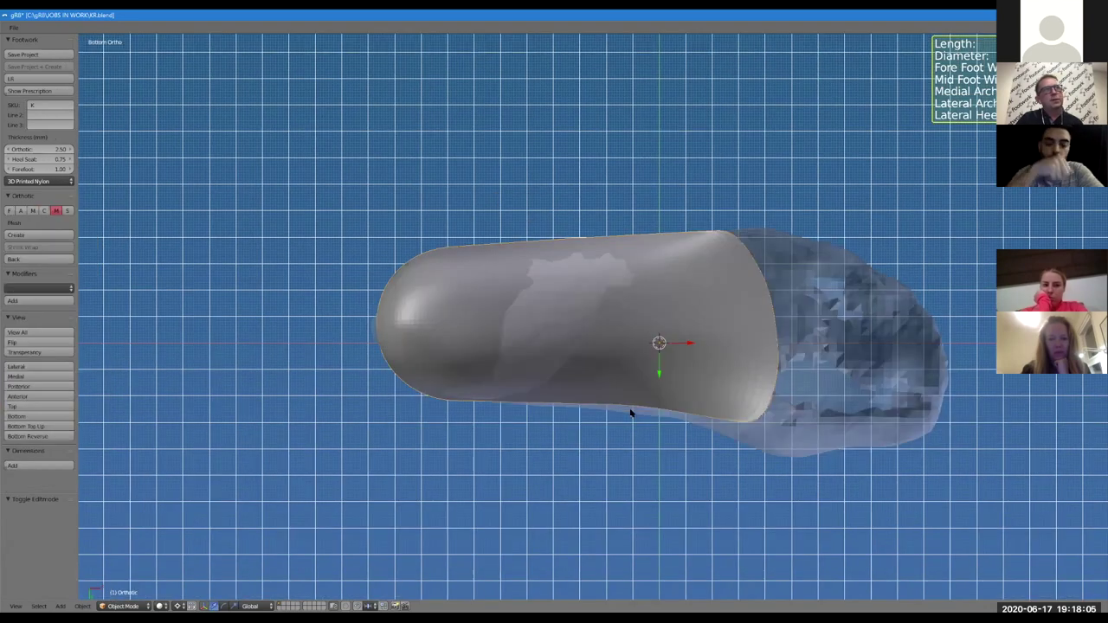
Examine the orthotic's lateral edge, medial arch and heel cup against the foot scan from several sides
middle_drag(628, 408, 630, 491)
scroll(637, 451, up, 3)
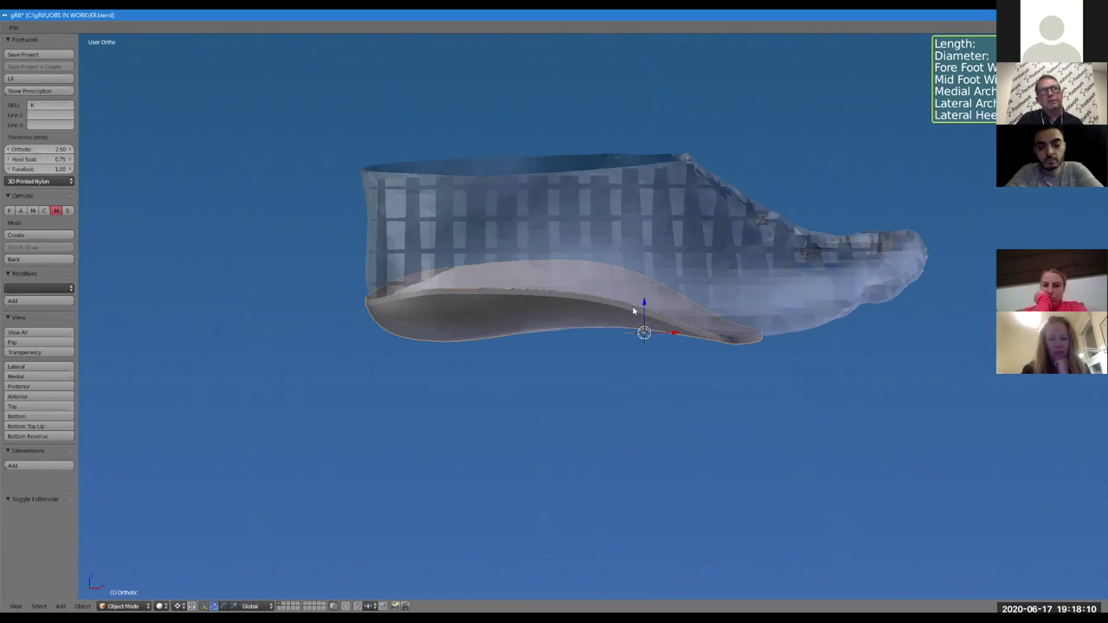
middle_drag(646, 380, 674, 371)
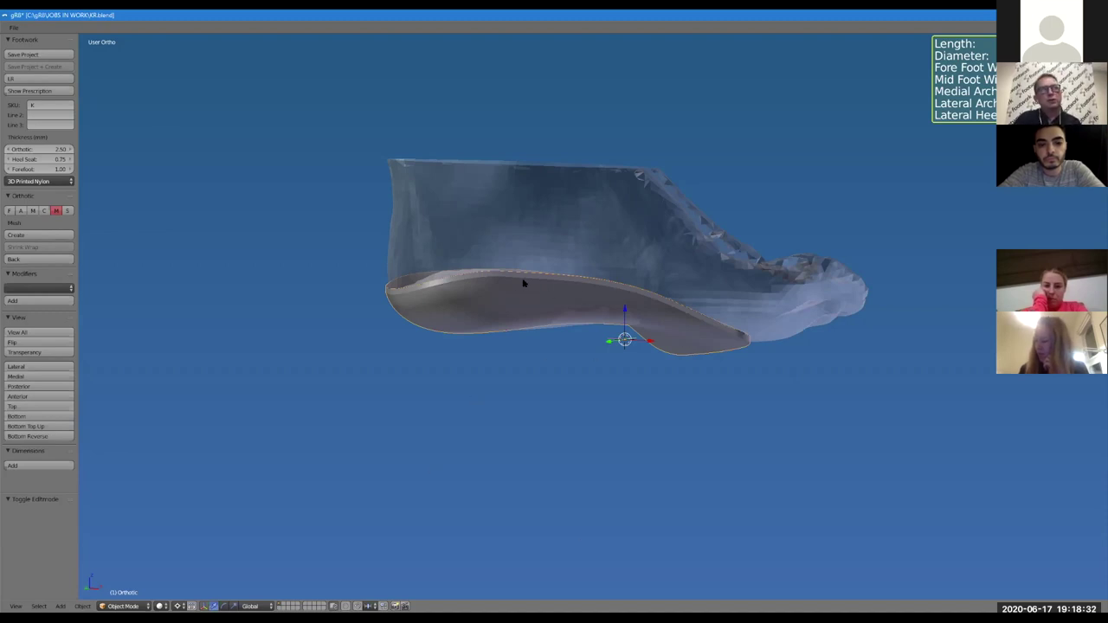
middle_drag(580, 319, 643, 326)
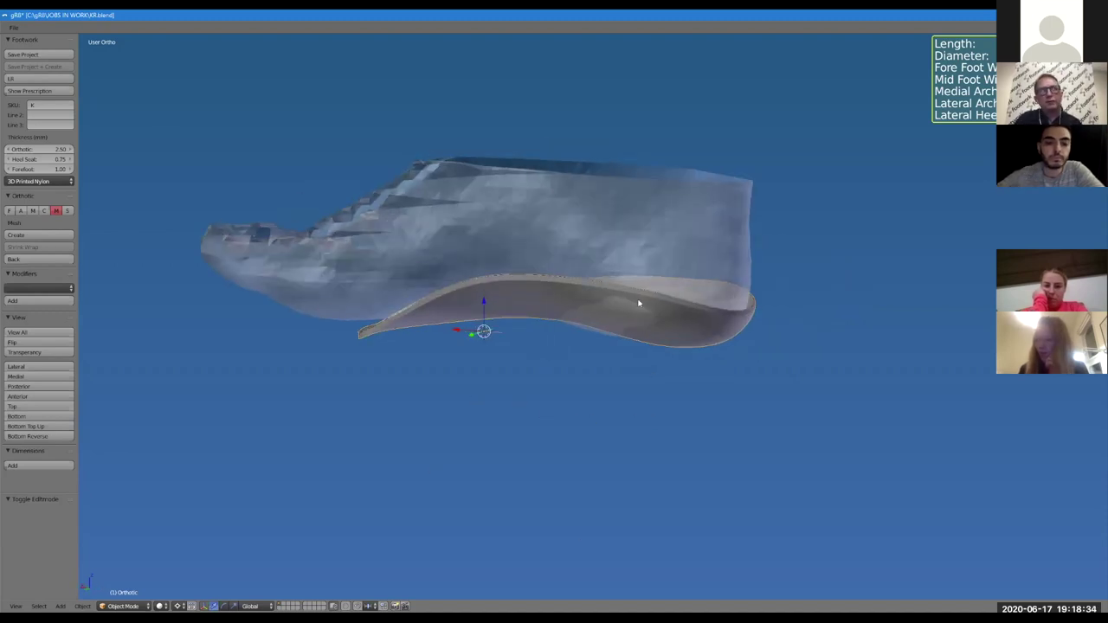
middle_drag(626, 403, 510, 415)
middle_drag(473, 381, 619, 329)
middle_drag(630, 381, 536, 381)
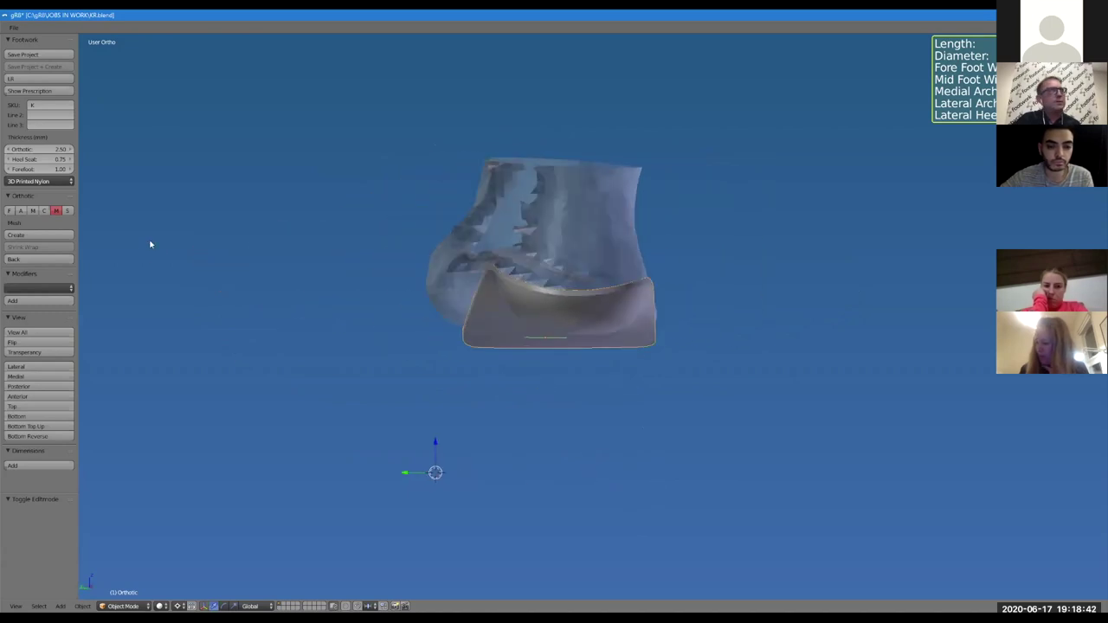
middle_drag(468, 364, 583, 361)
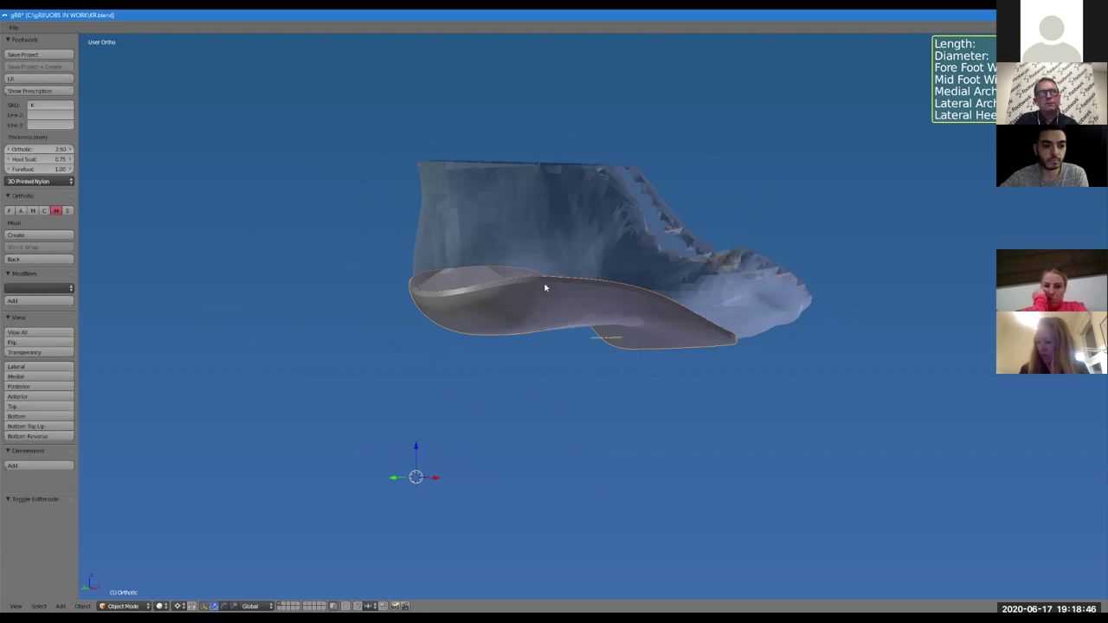
middle_drag(562, 296, 518, 323)
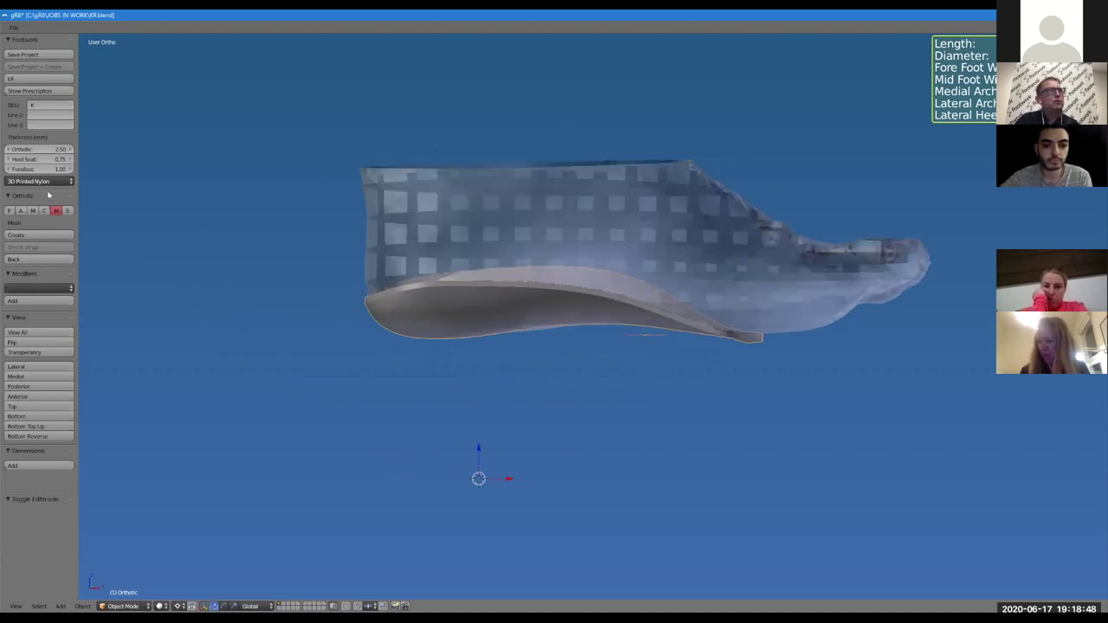
Return to the curves and raise the lateral heel point of Curve_Rim in Z to form a high lateral flange
click(44, 210)
right_click(506, 284)
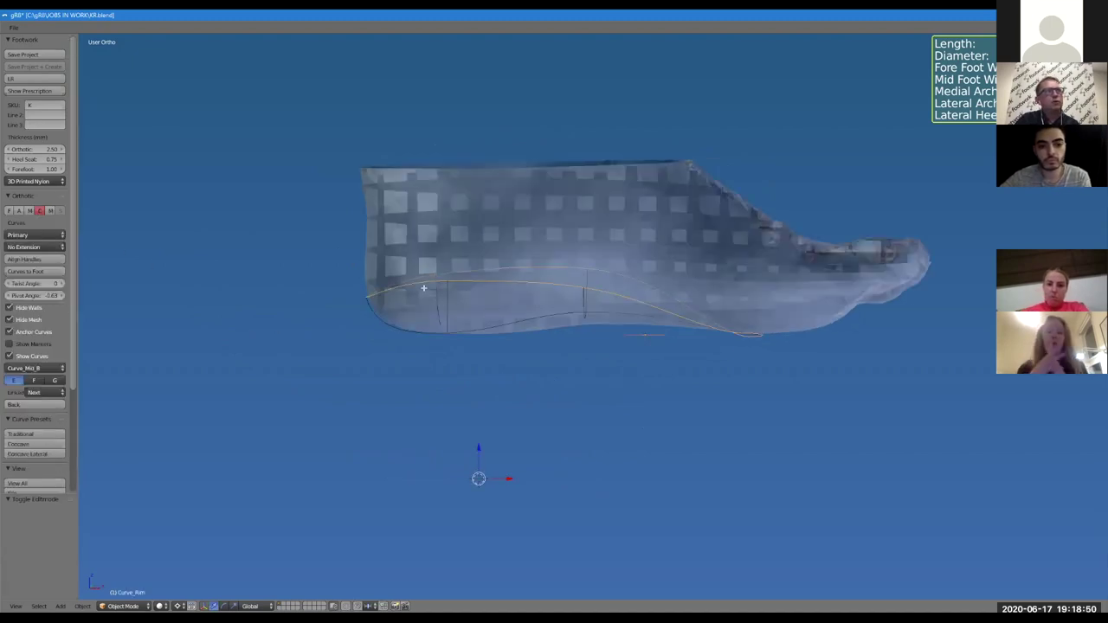
key(Tab)
click(463, 249)
key(g)
key(z)
click(468, 205)
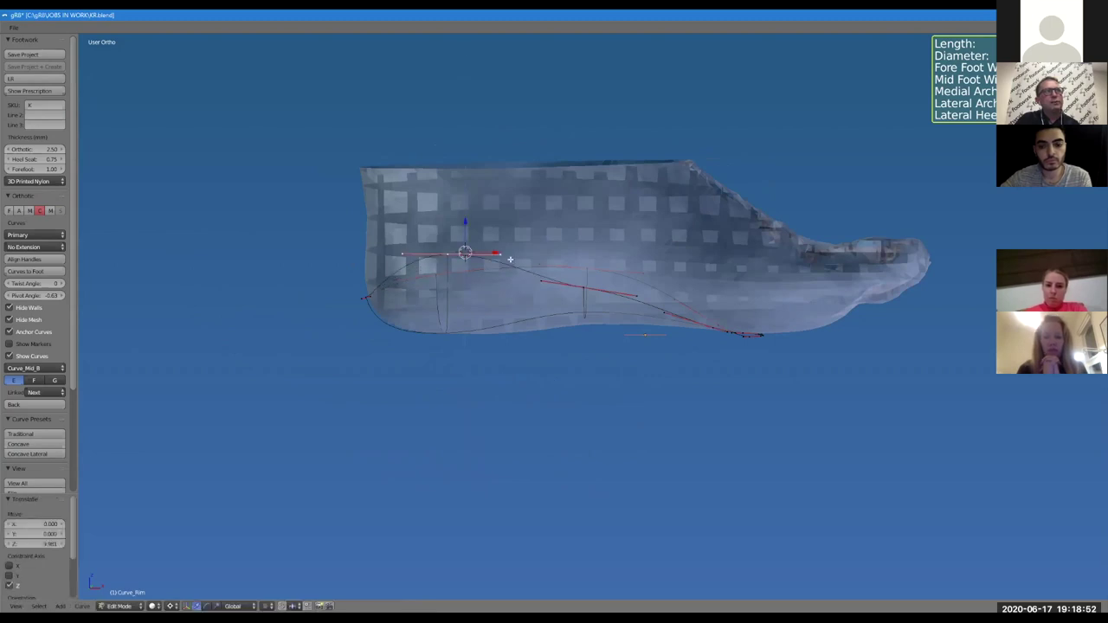
Raise the lateral midfoot point of Curve_Rim by about 4.1 in Z and reshape its rear handle
right_click(541, 281)
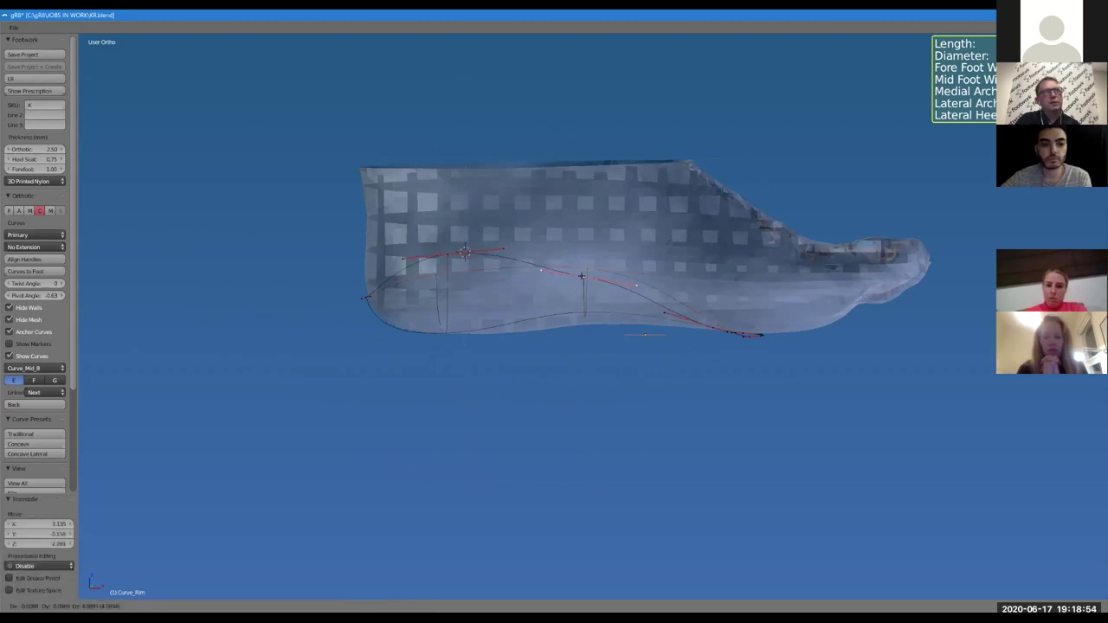
key(g)
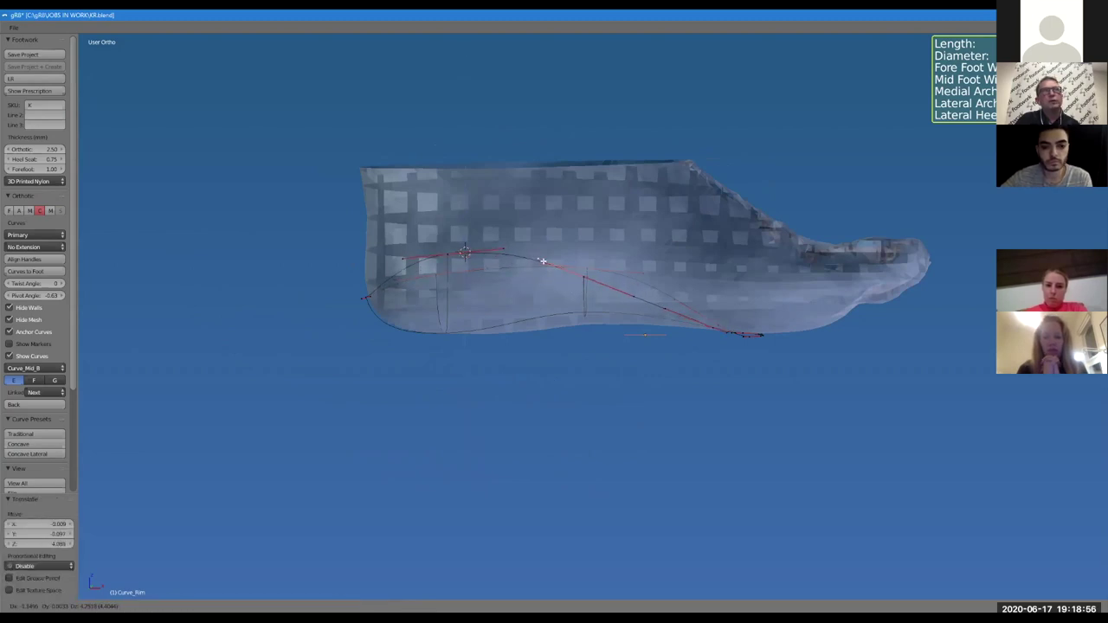
click(543, 261)
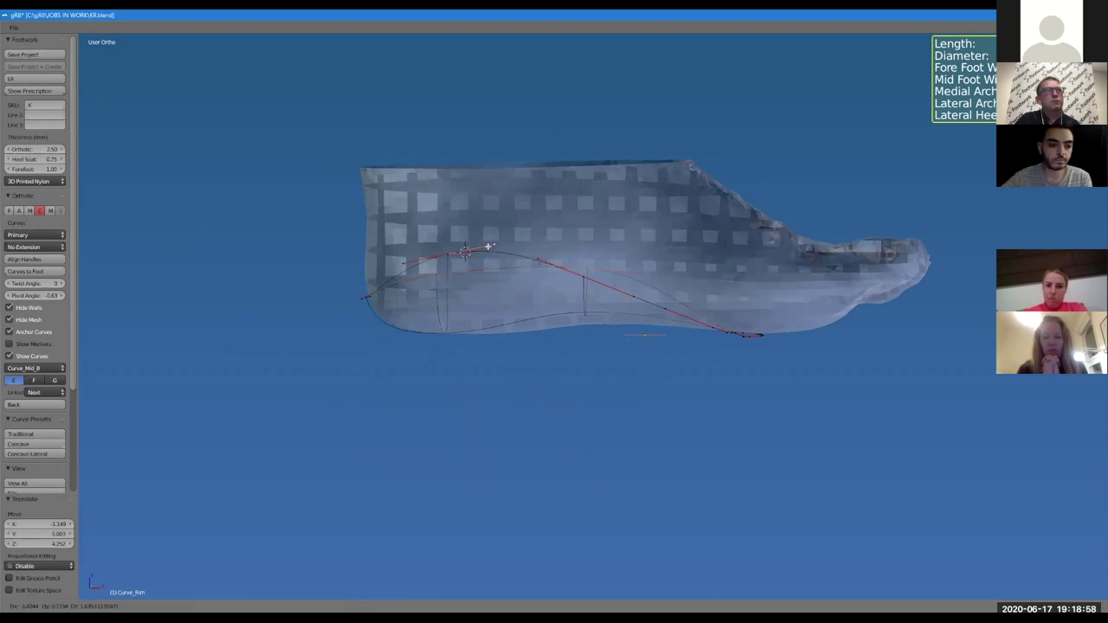
Regenerate the orthotic mesh and inspect the raised lateral flange against the foot scan
key(Tab)
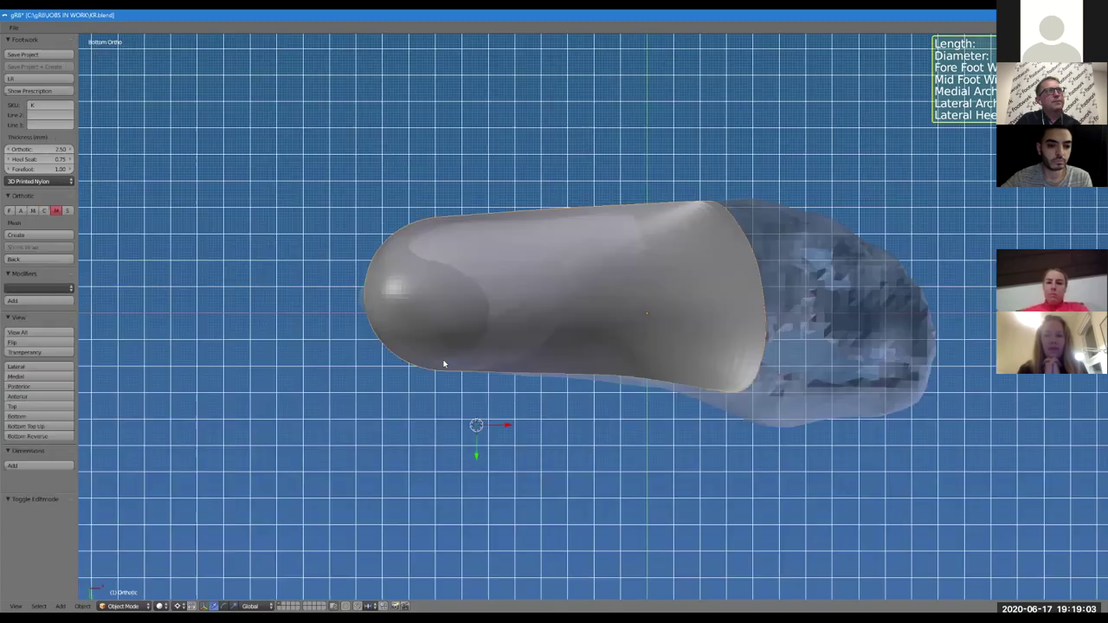
middle_drag(445, 364, 456, 420)
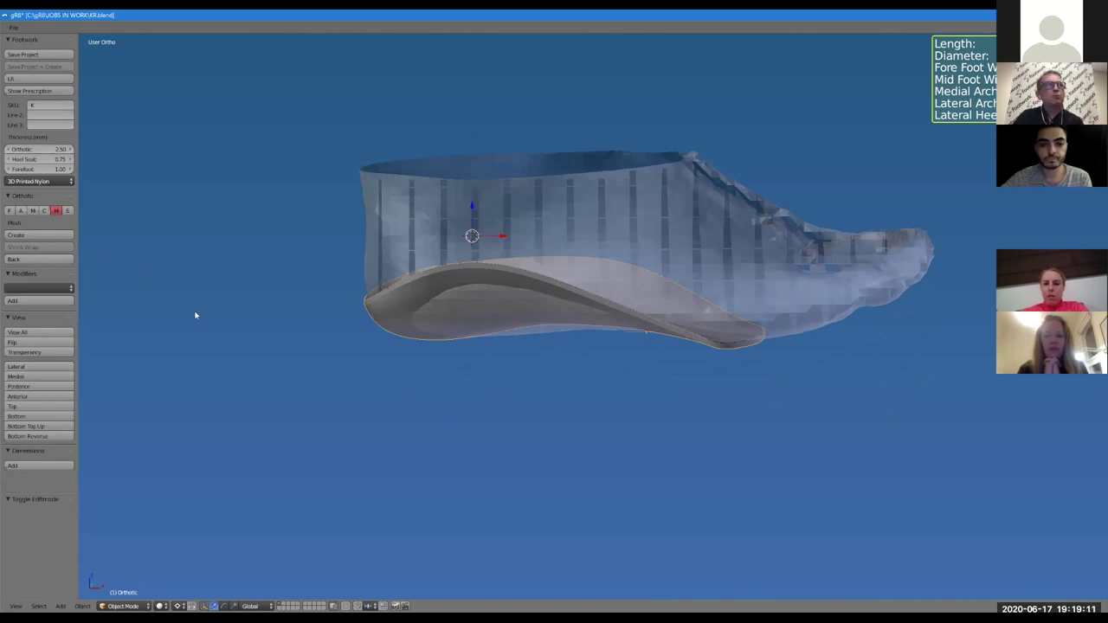
middle_drag(183, 290, 560, 321)
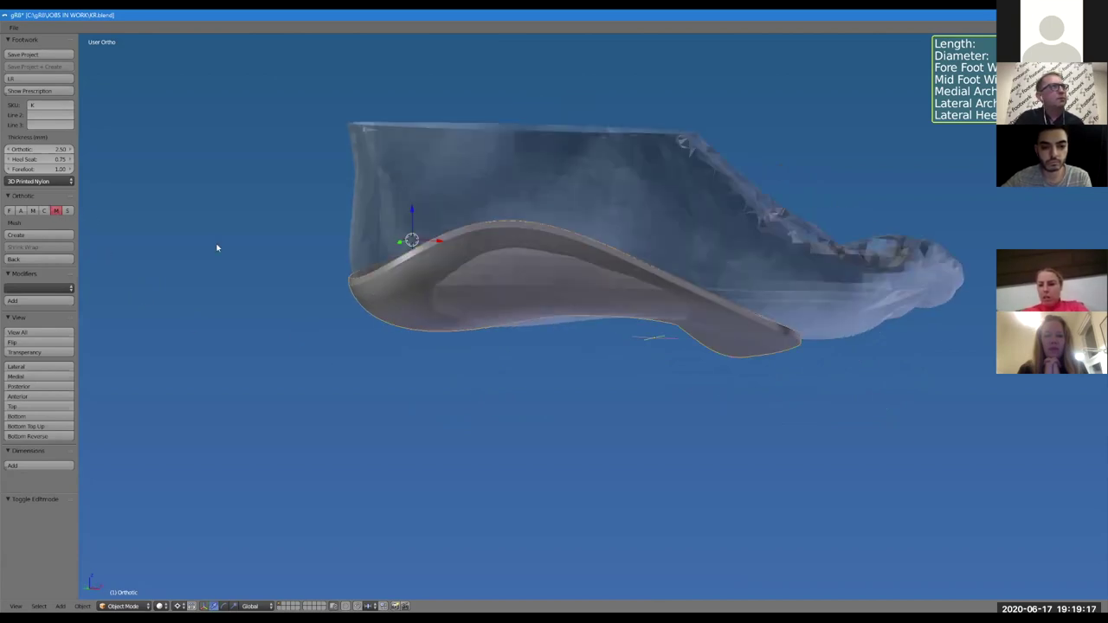
middle_drag(581, 278, 448, 297)
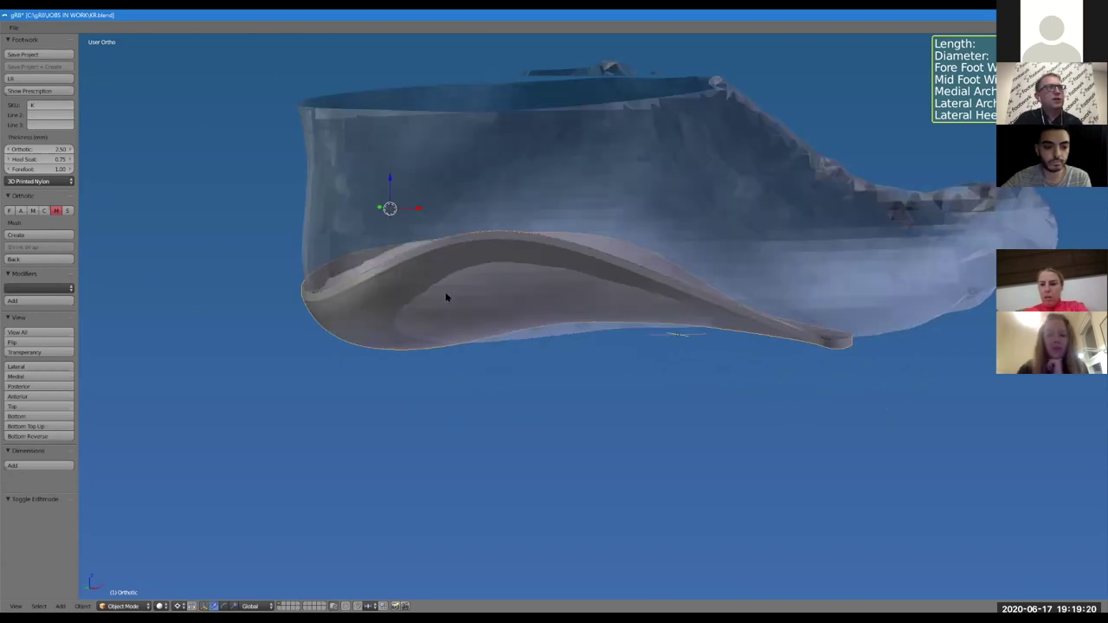
Return to the orthotic curves and apply the Concave curve preset
click(70, 236)
scroll(421, 344, down, 4)
middle_drag(421, 344, 265, 435)
click(56, 442)
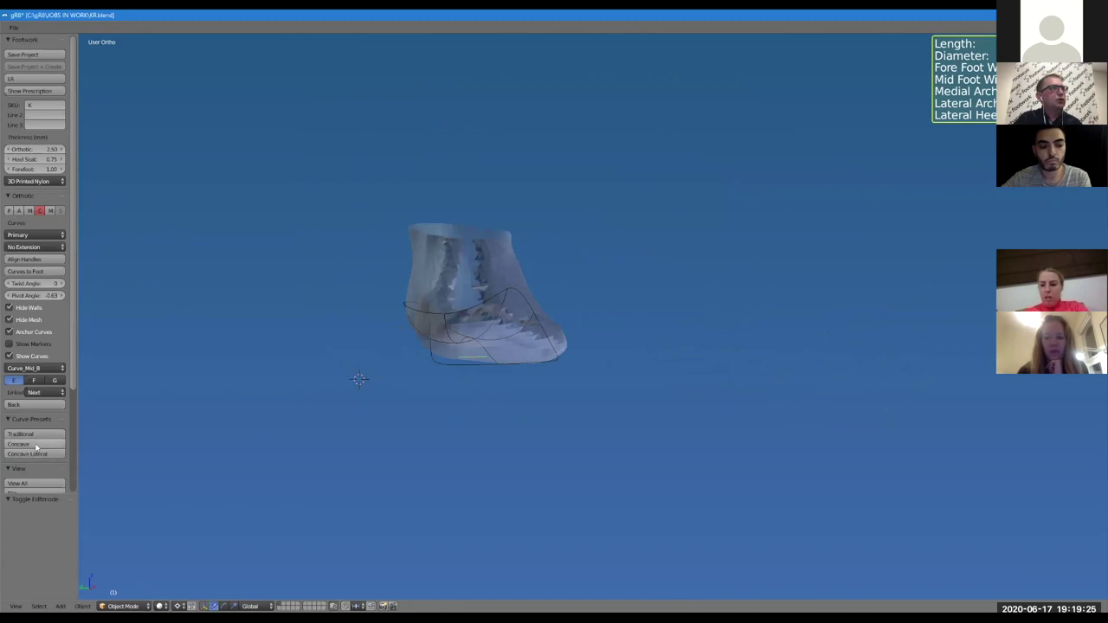
Lower the lateral heel point of Curve_Rim slightly in Z and regenerate the orthotic mesh
middle_drag(468, 381, 482, 381)
mouse_move(585, 394)
middle_down()
mouse_move(477, 413)
mouse_move(467, 396)
mouse_move(586, 408)
mouse_move(450, 401)
mouse_move(594, 403)
mouse_move(569, 406)
mouse_move(546, 406)
mouse_move(599, 401)
mouse_move(603, 389)
mouse_move(582, 392)
middle_up()
right_click(568, 336)
key(Tab)
click(553, 320)
click(550, 297)
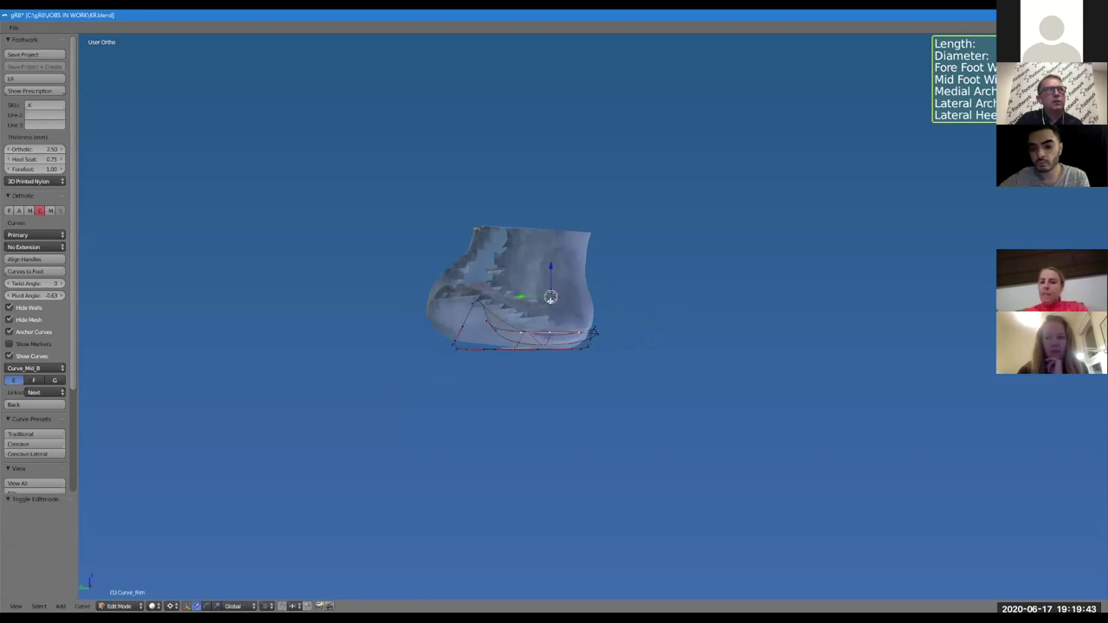
drag(548, 274, 549, 272)
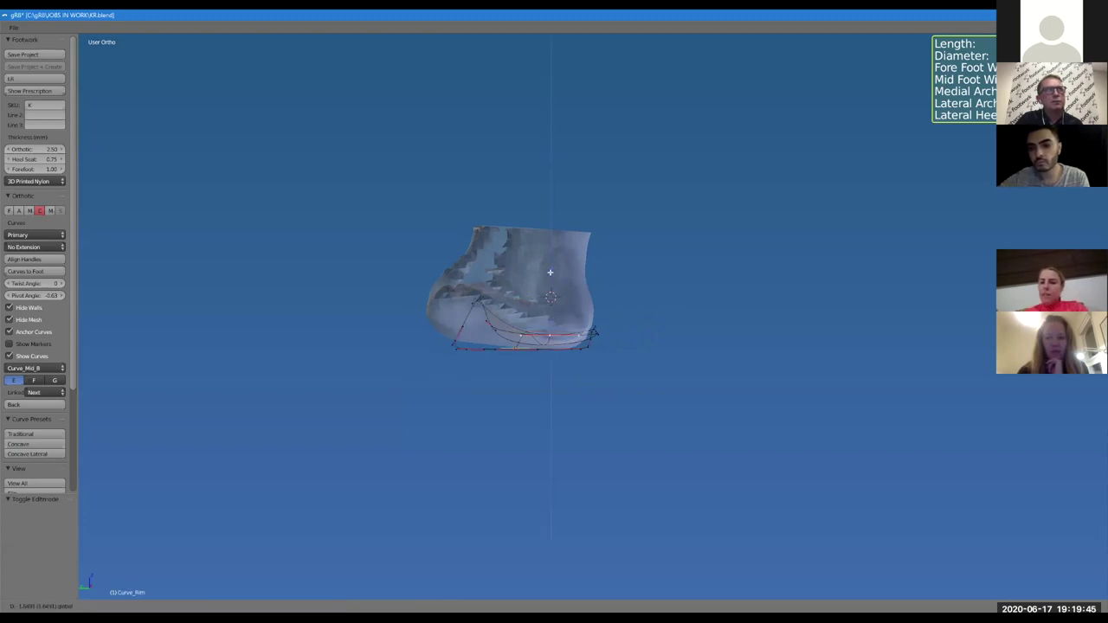
click(550, 272)
key(Tab)
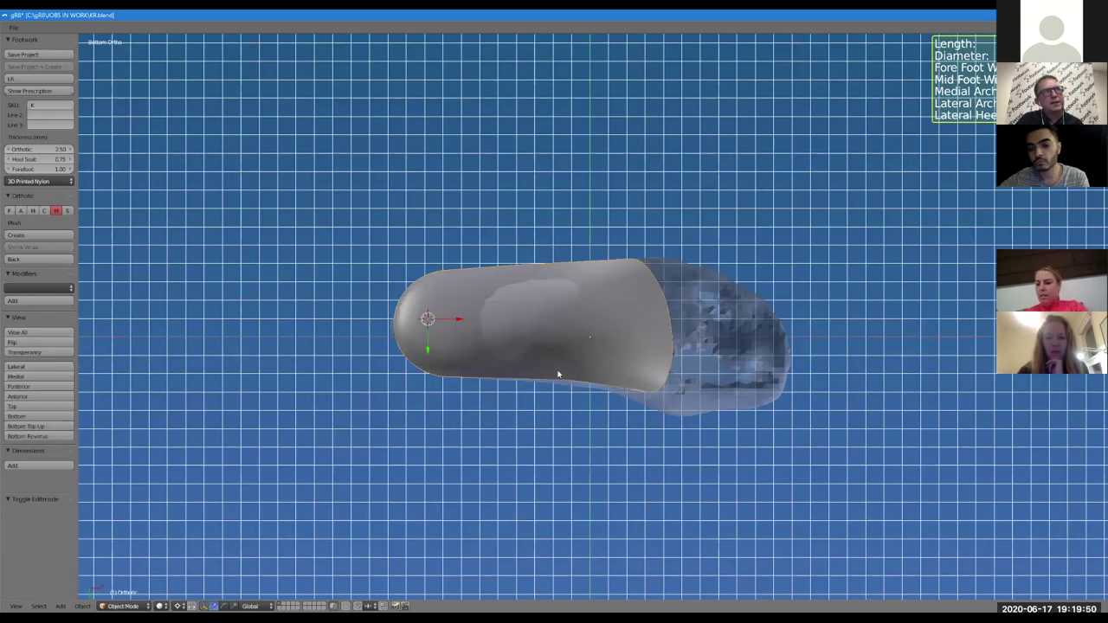
Inspect the regenerated orthotic mesh against the foot scan from the plantar, posterior and side directions
middle_drag(576, 409, 544, 359)
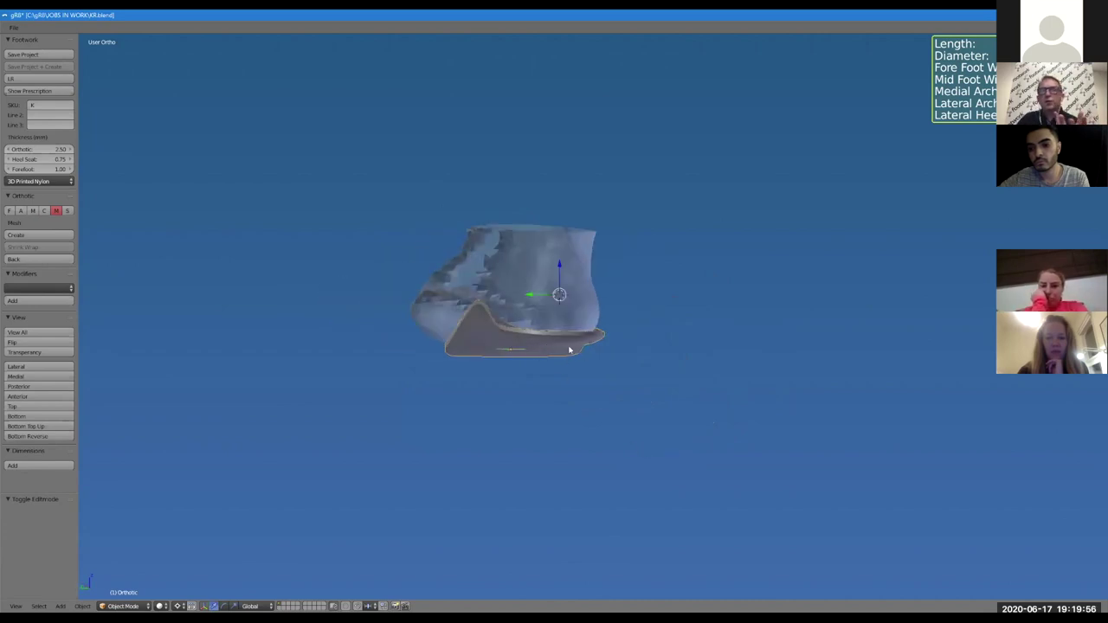
middle_drag(608, 387, 509, 305)
middle_drag(559, 335, 591, 375)
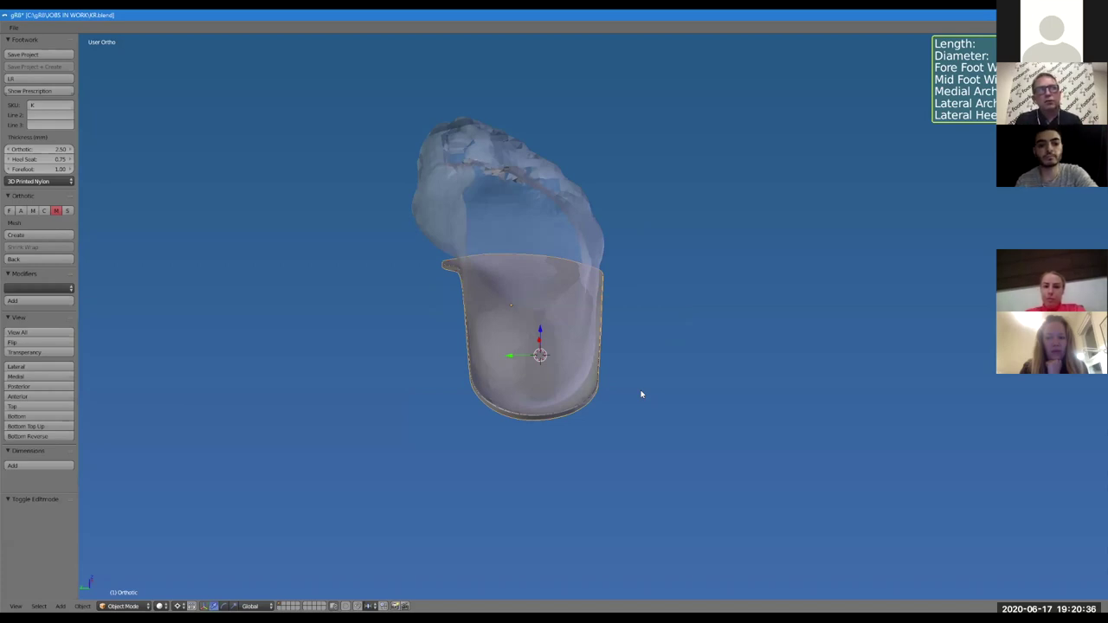
middle_drag(617, 396, 592, 409)
scroll(517, 401, down, 2)
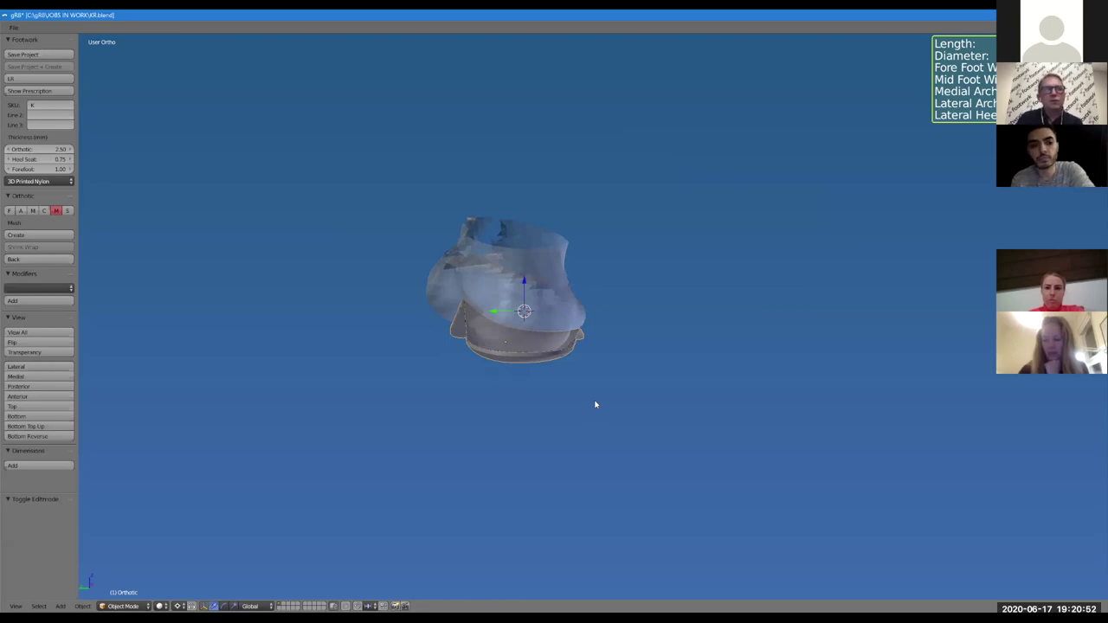
middle_drag(564, 404, 517, 401)
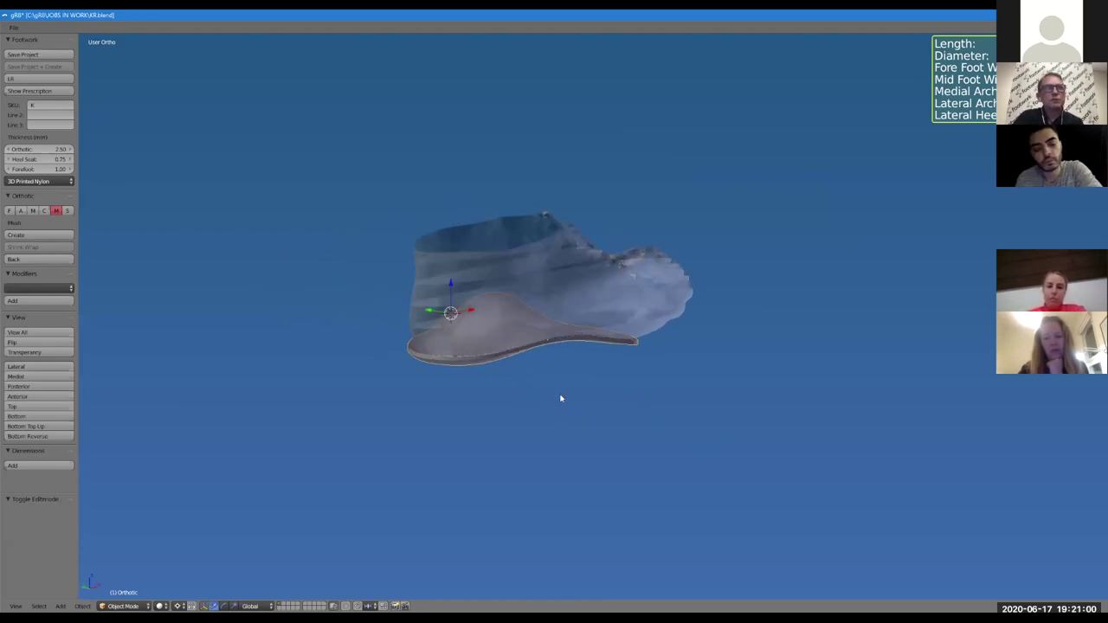
middle_drag(450, 392, 531, 362)
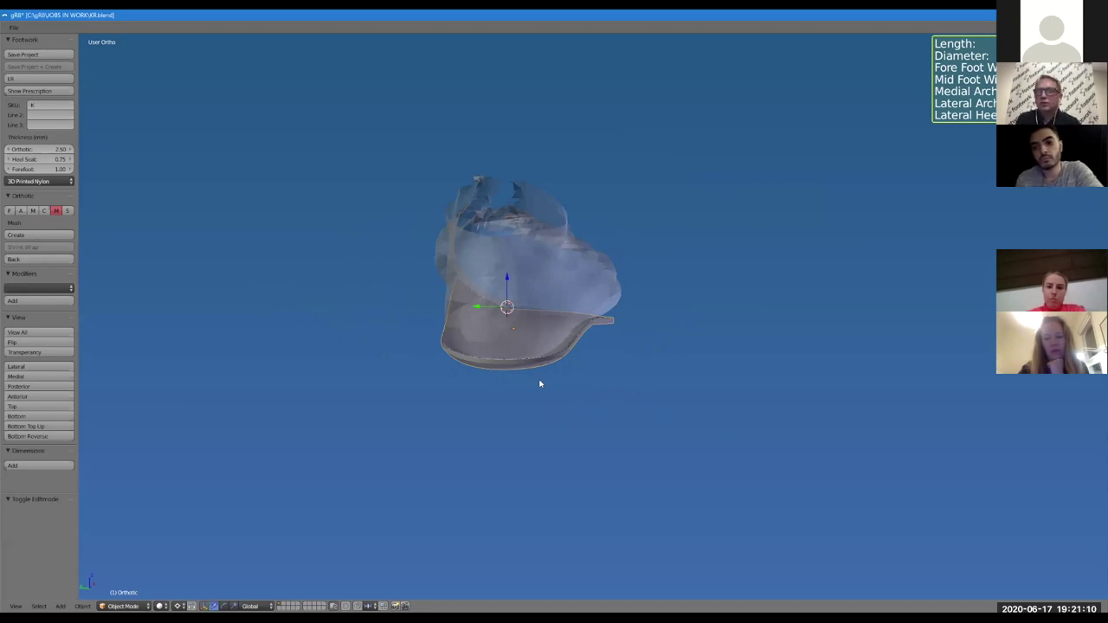
middle_drag(538, 403, 477, 391)
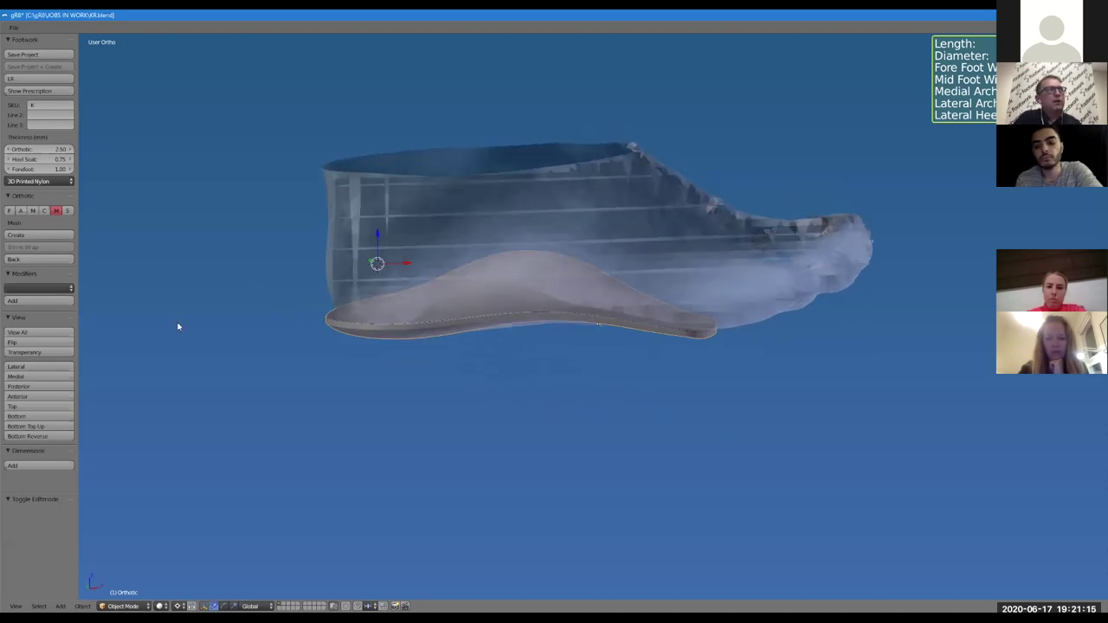
Return to the curves and raise the lateral heel point of Curve_Rim by about 7.2 in Z
click(44, 211)
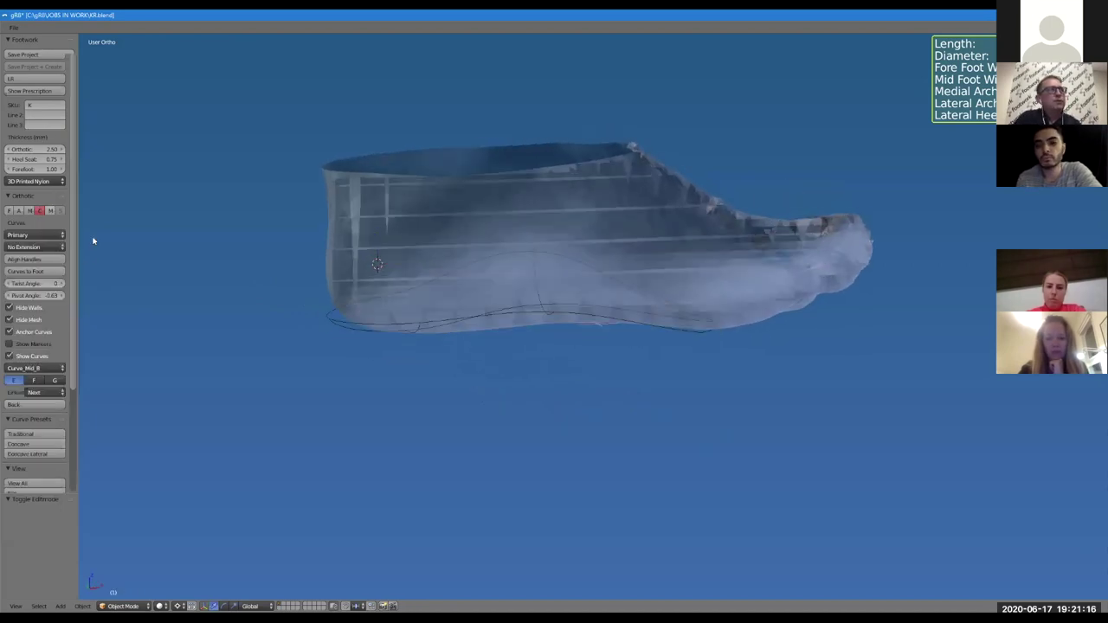
right_click(450, 326)
click(434, 305)
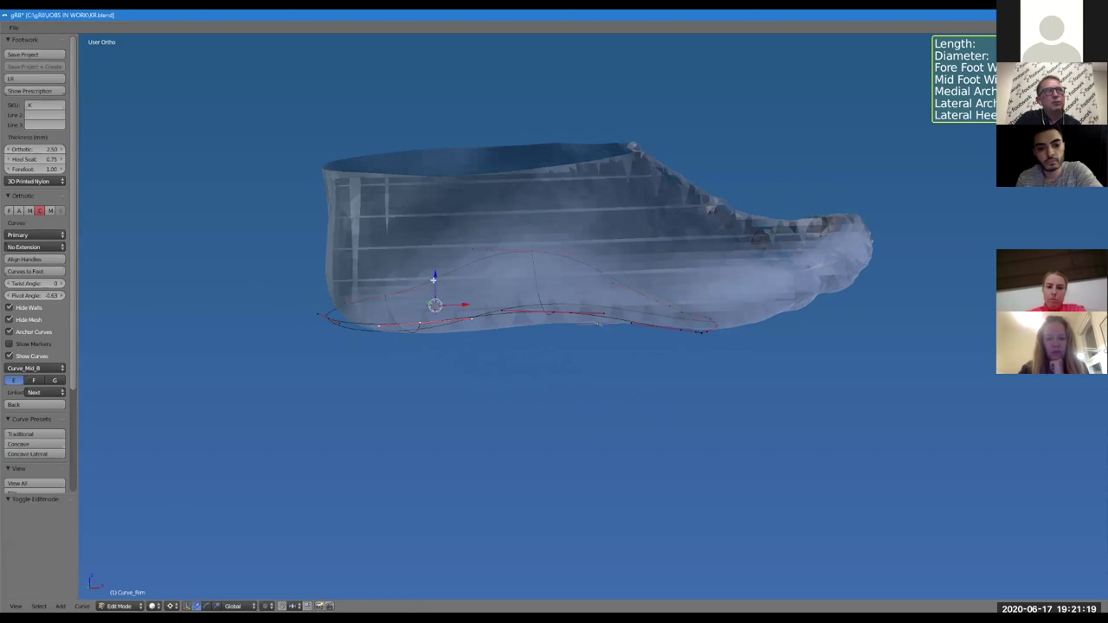
key(g)
key(z)
click(520, 317)
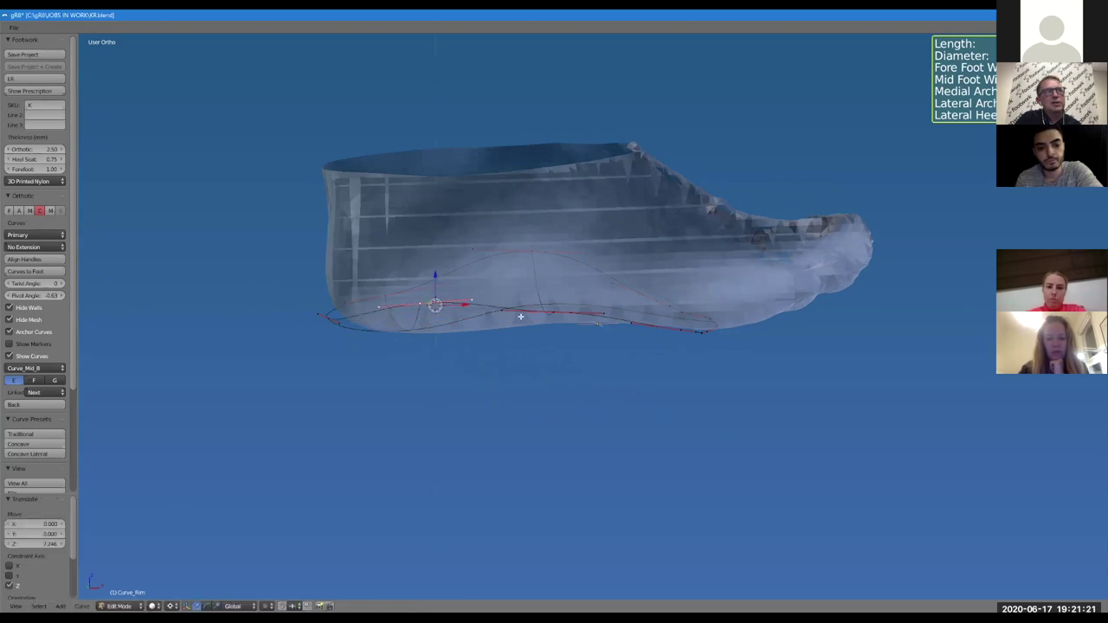
Raise the lateral midfoot point of Curve_Rim by about 1.9 in Z and finish editing the curve
right_click(549, 302)
click(549, 302)
key(g)
key(z)
click(508, 325)
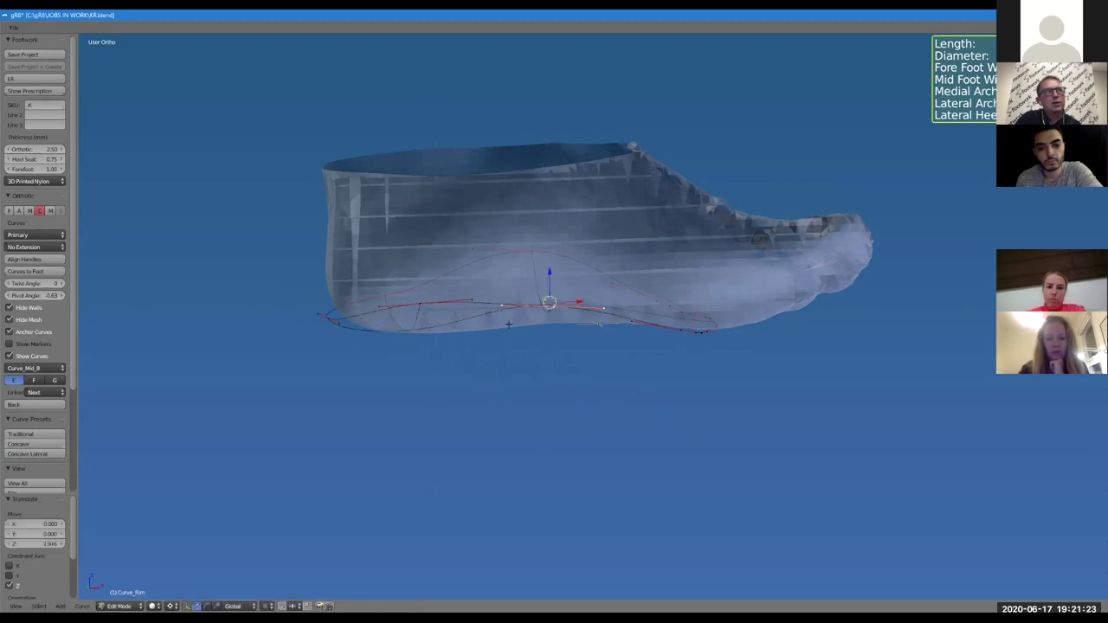
key(Tab)
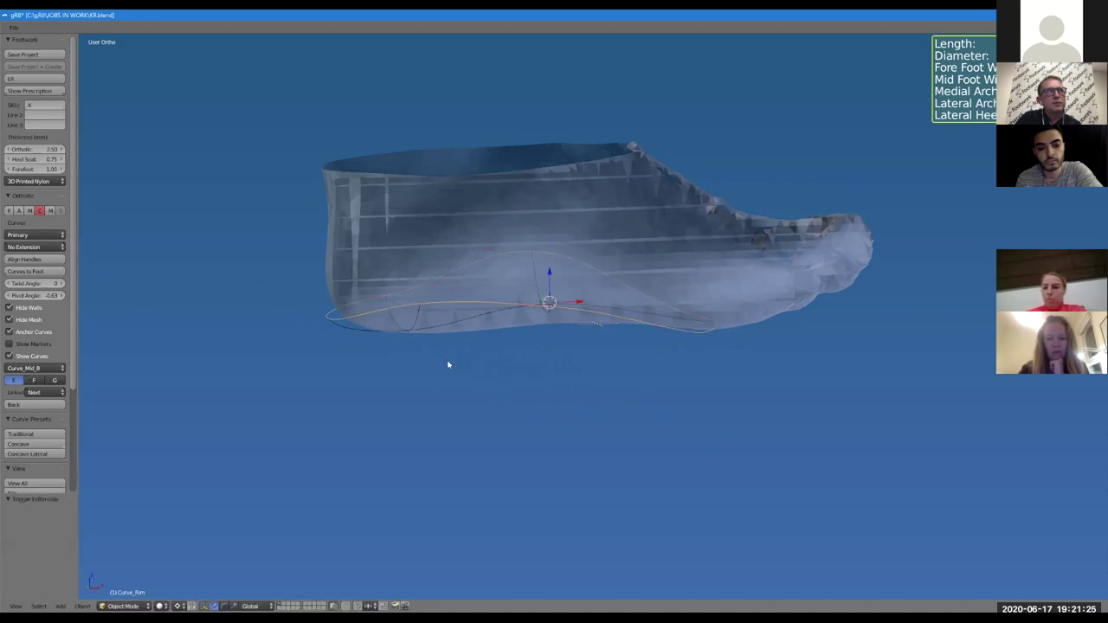
From the posterior view, reposition the lower handle on the lateral side of Curve_Heel and regenerate the orthotic mesh
key(q)
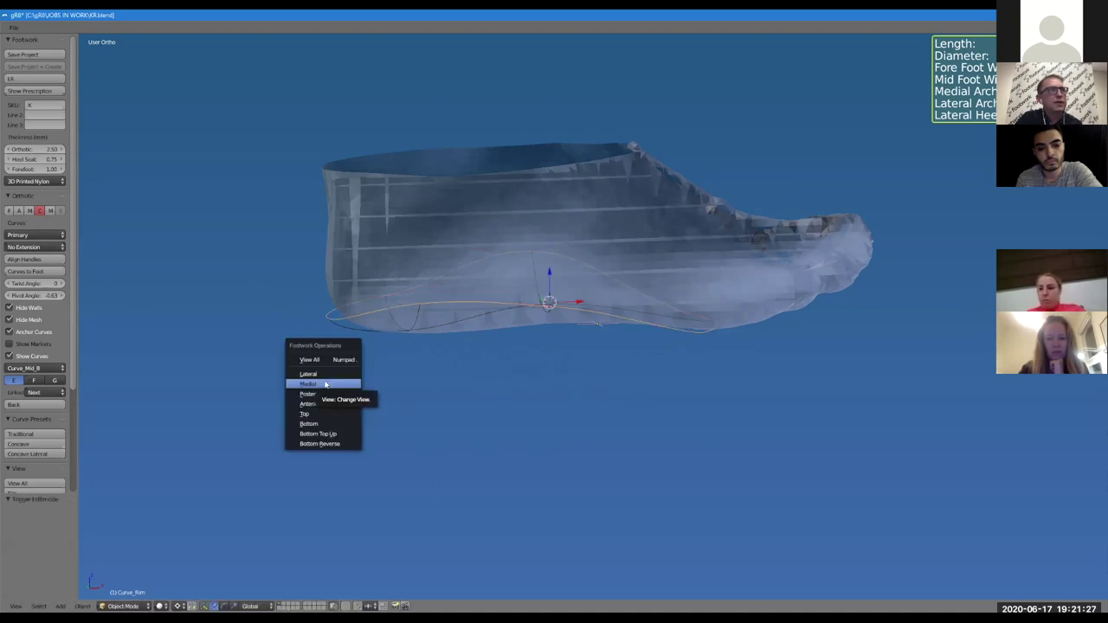
click(328, 396)
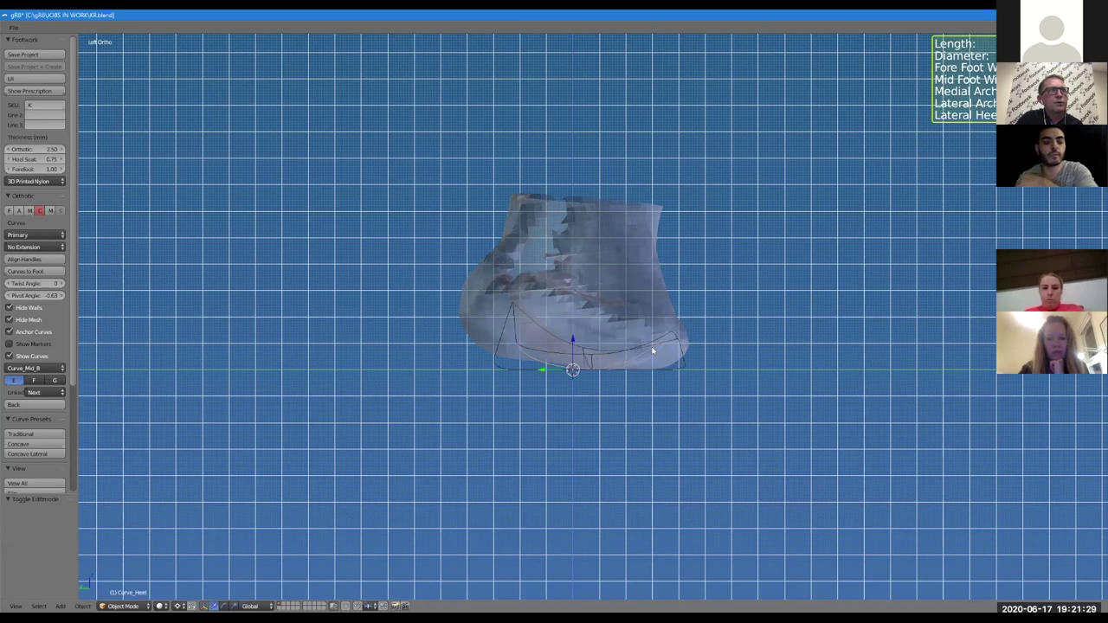
key(Tab)
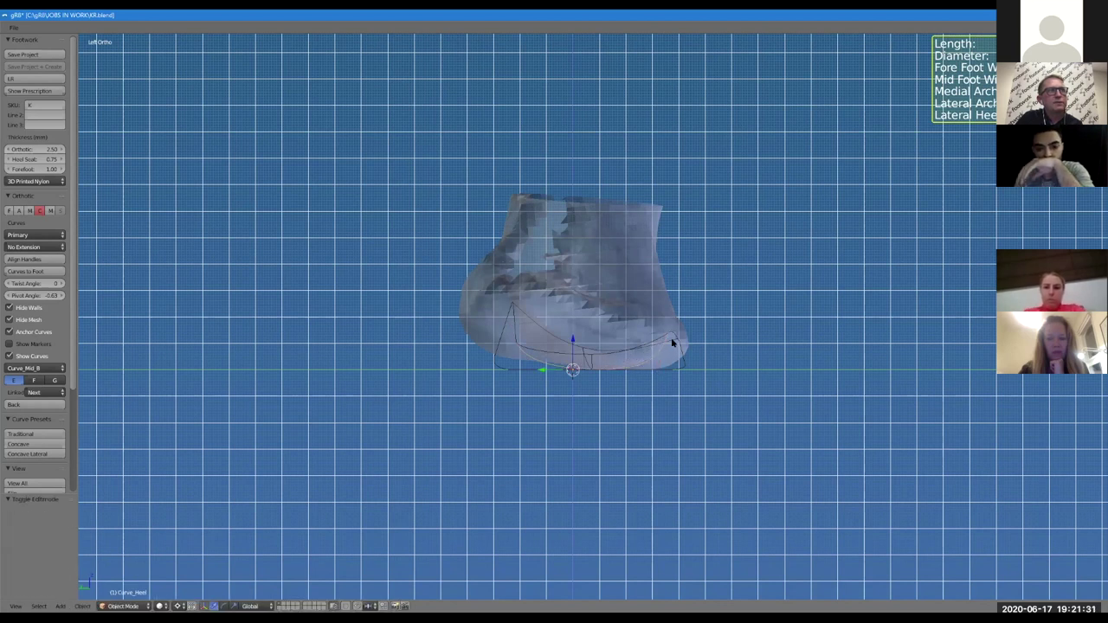
right_click(673, 343)
right_click(654, 363)
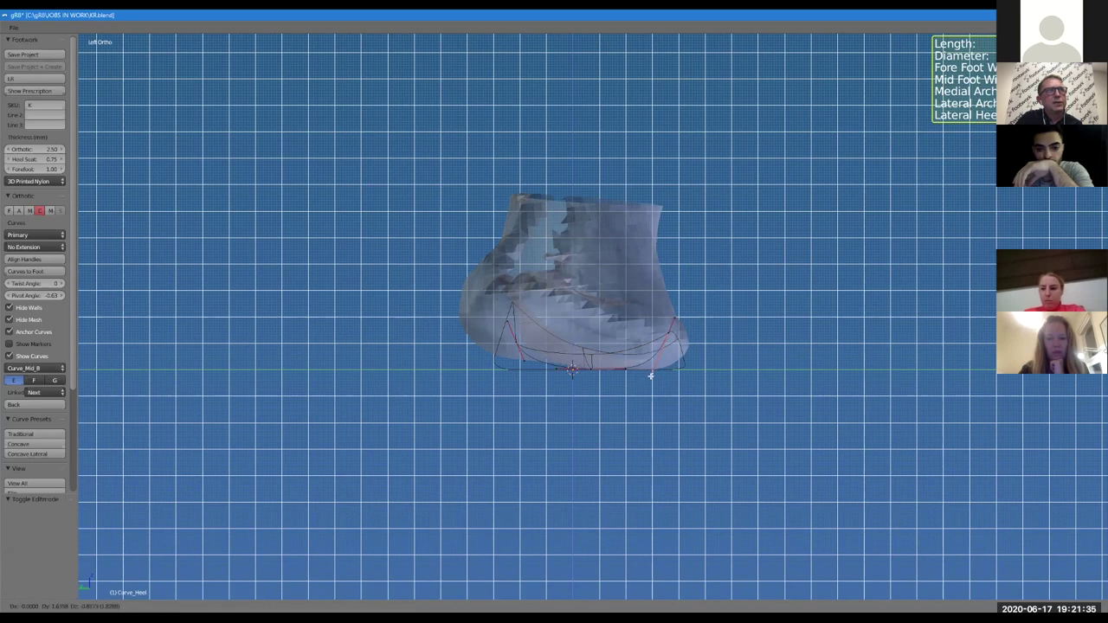
click(517, 456)
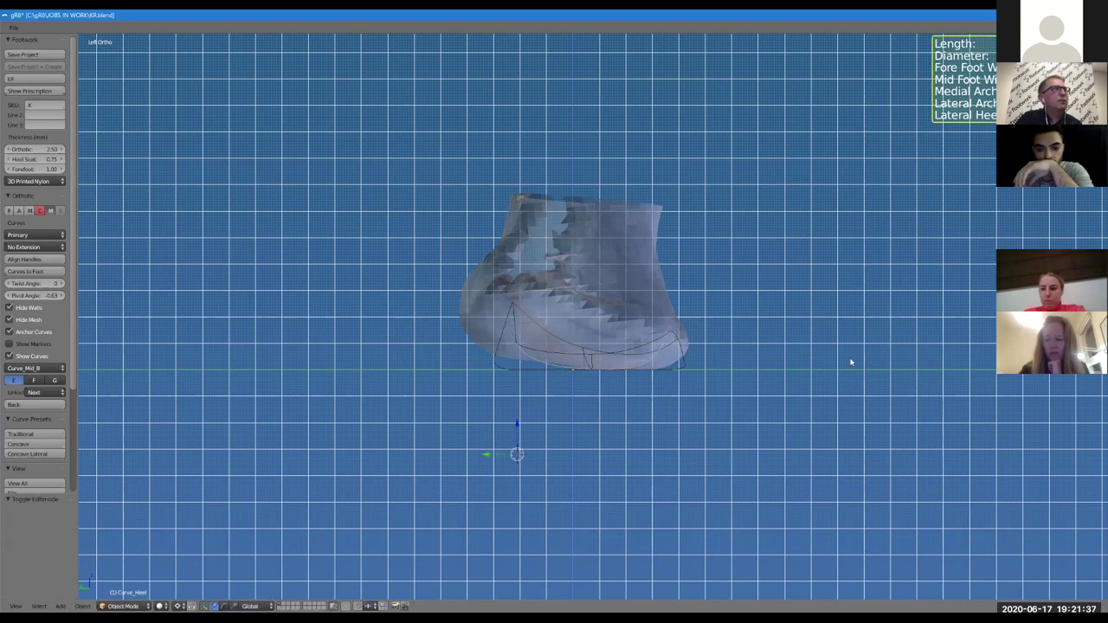
key(ctrl+z)
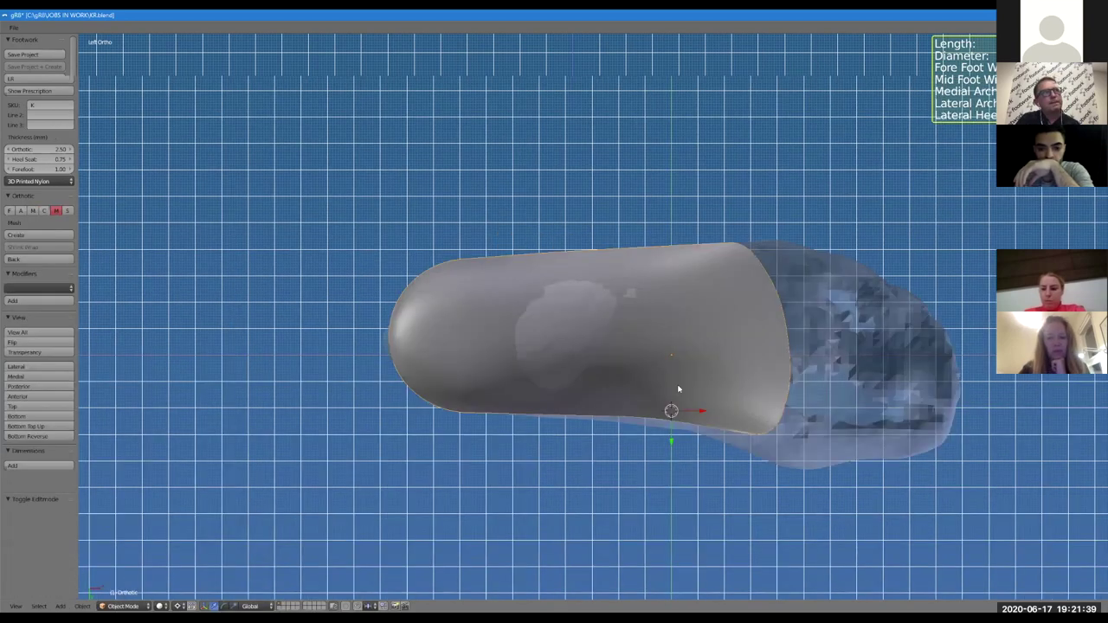
Examine the medial arch, heel cup and raised lateral side of the orthotic mesh against the foot scan
middle_drag(650, 364, 834, 460)
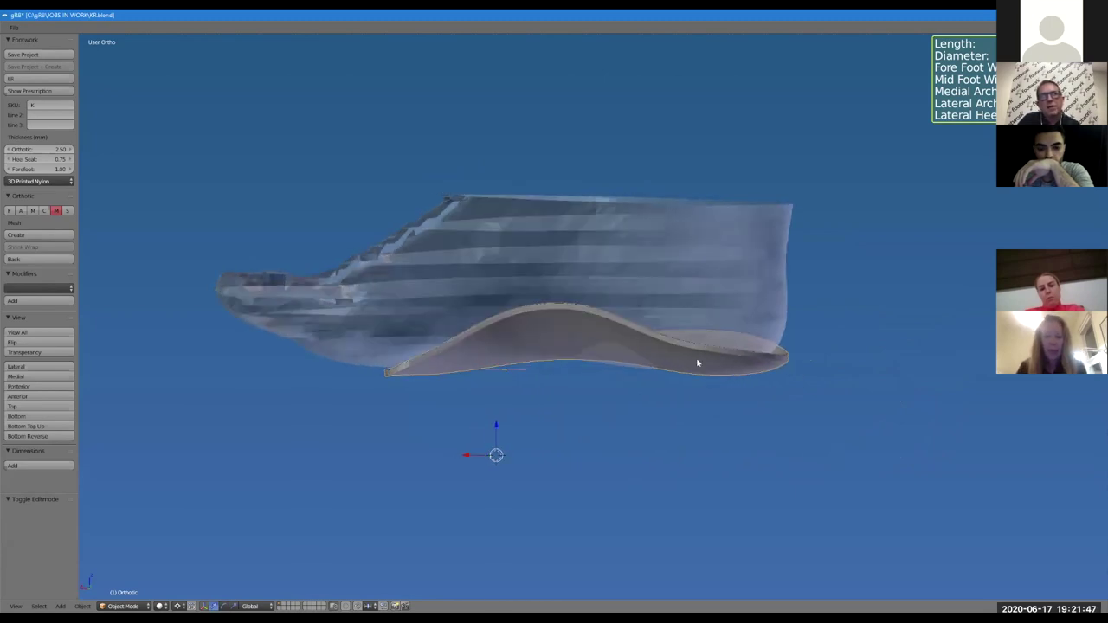
middle_drag(777, 404, 731, 409)
middle_drag(646, 380, 744, 411)
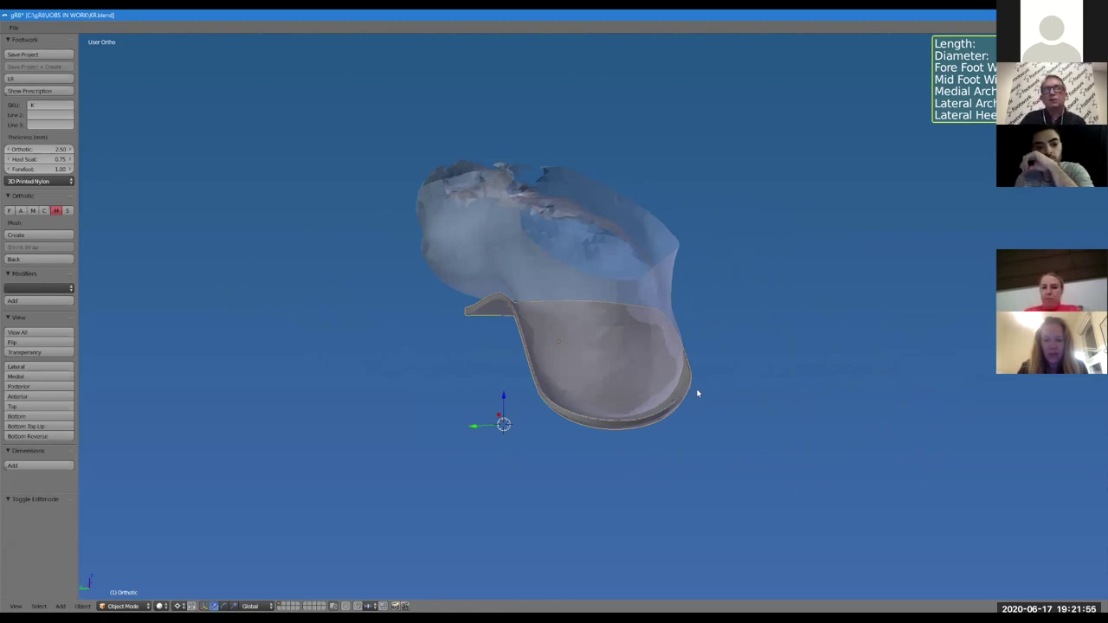
middle_drag(681, 421, 686, 370)
mouse_move(676, 428)
middle_down()
mouse_move(658, 425)
mouse_move(670, 436)
mouse_move(642, 408)
mouse_move(658, 408)
mouse_move(682, 357)
mouse_move(675, 410)
middle_up()
middle_drag(657, 383, 753, 410)
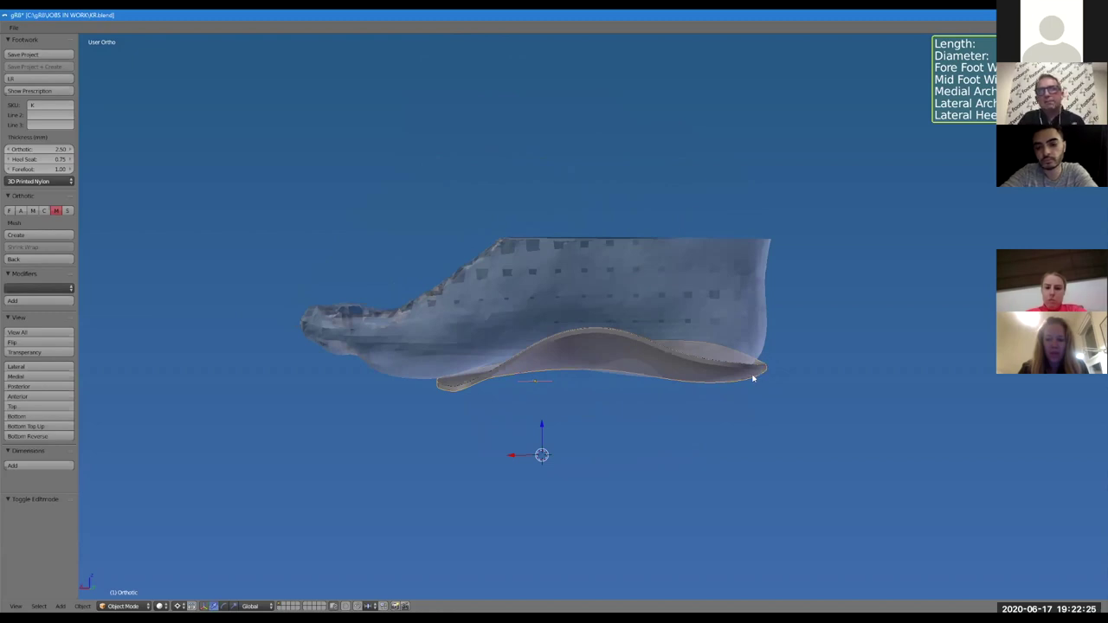
middle_drag(761, 401, 651, 448)
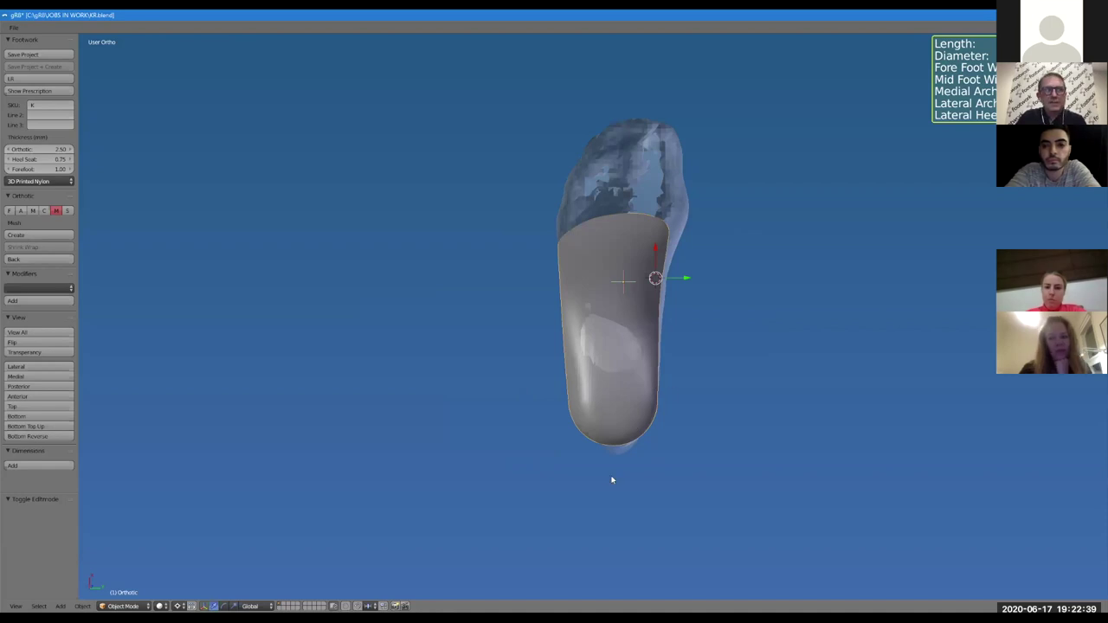
Return to the curves, move the rear heel point of Curve_Rim backwards by about 3.4 in X, and regenerate the mesh
click(44, 211)
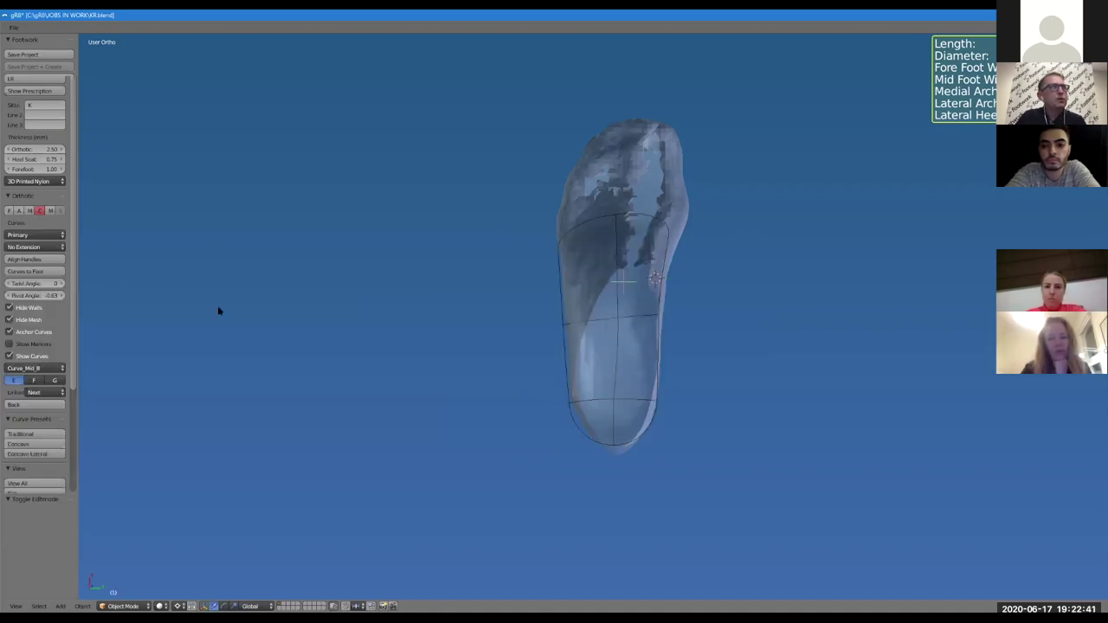
right_click(629, 447)
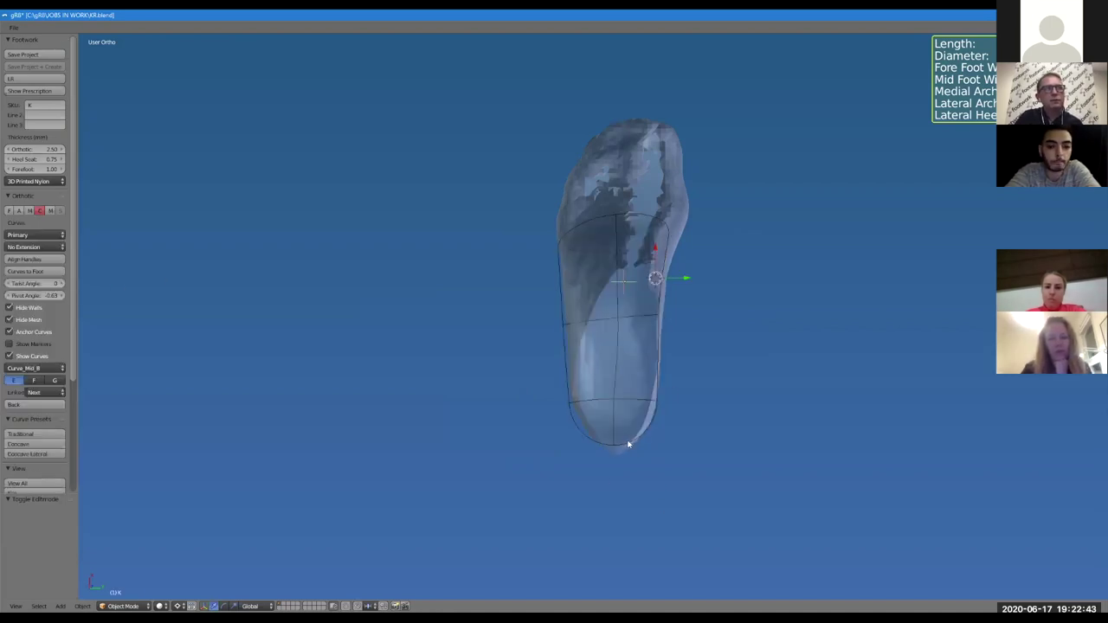
right_click(629, 446)
key(Tab)
drag(637, 384, 638, 390)
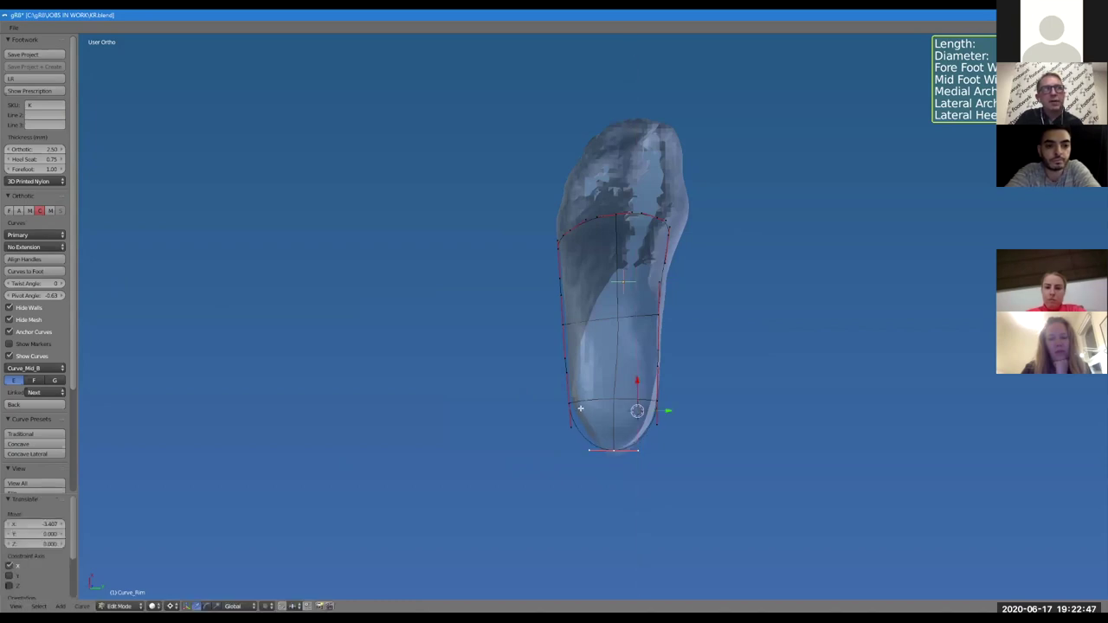
right_click(672, 404)
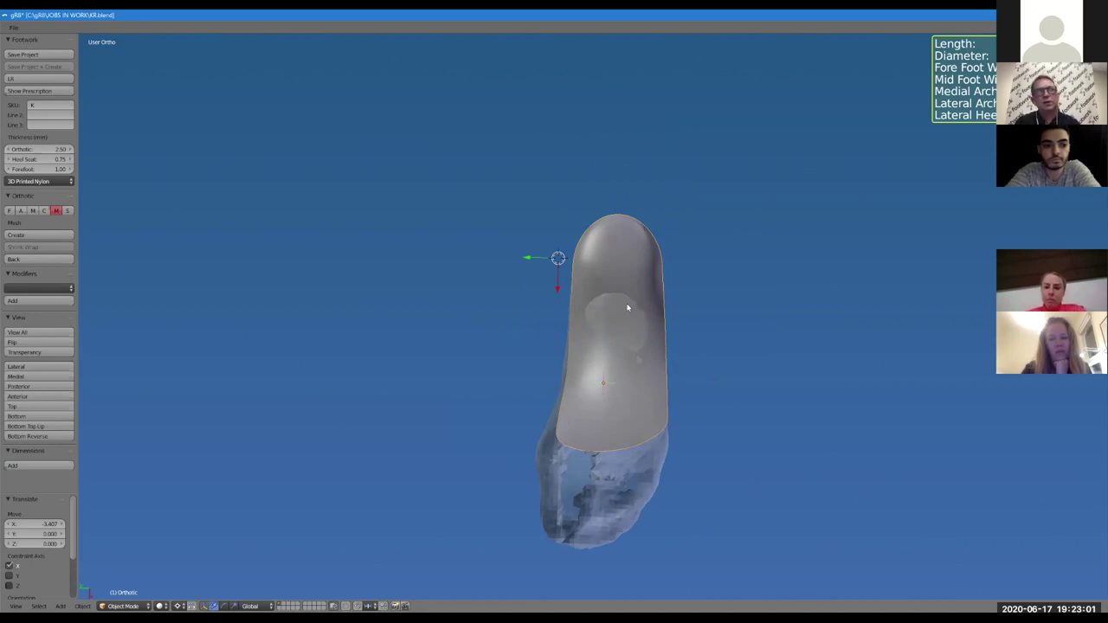
Check the lengthened heel of the orthotic mesh from the side and from behind
middle_drag(628, 308, 554, 459)
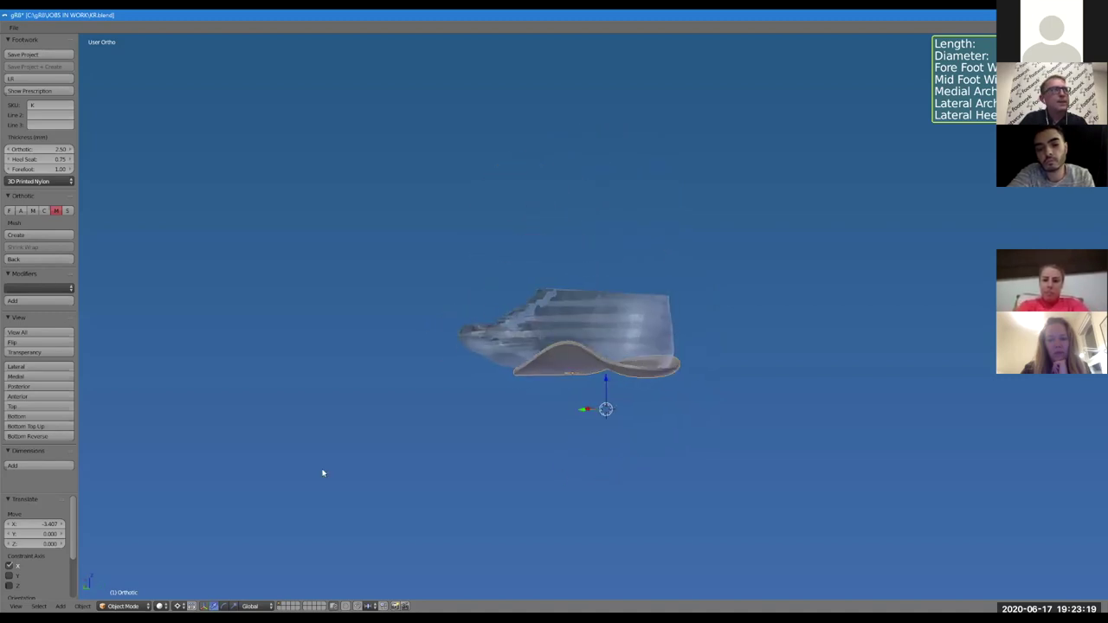
click(35, 367)
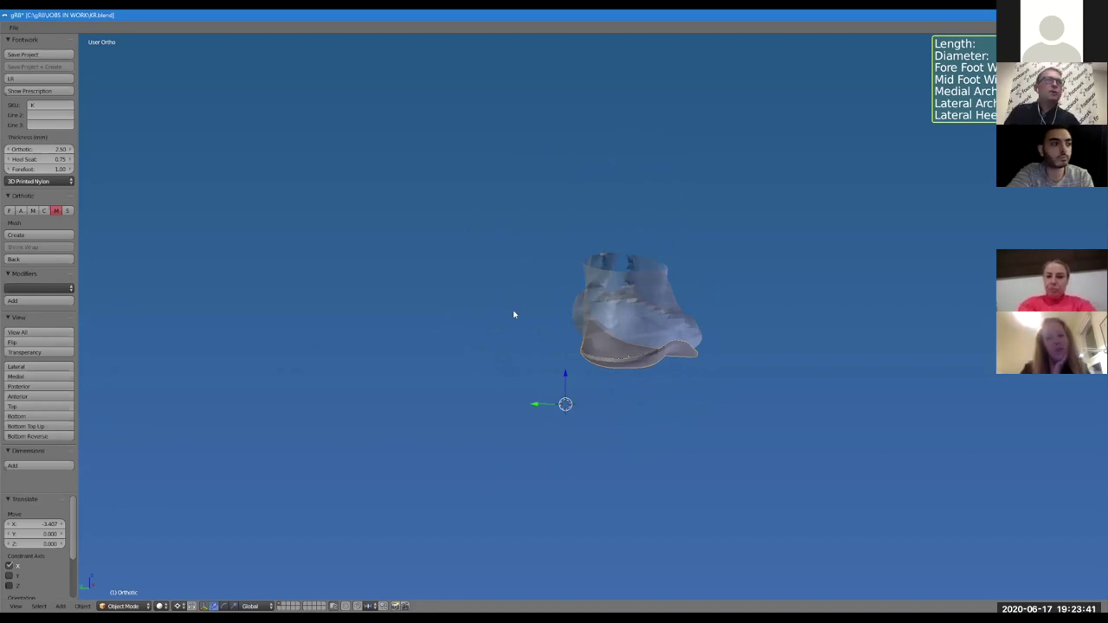
middle_drag(498, 352, 573, 354)
Return to the orthotic curves and lower the lateral heel point of Curve_Rim in Z
click(44, 210)
scroll(46, 423, down, 4)
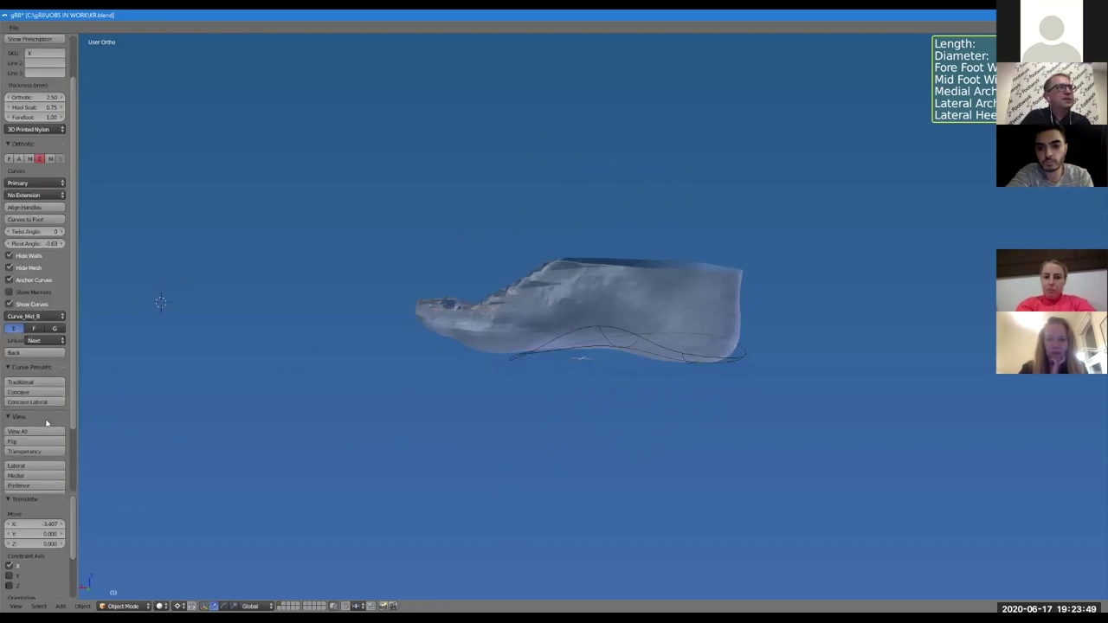
click(57, 368)
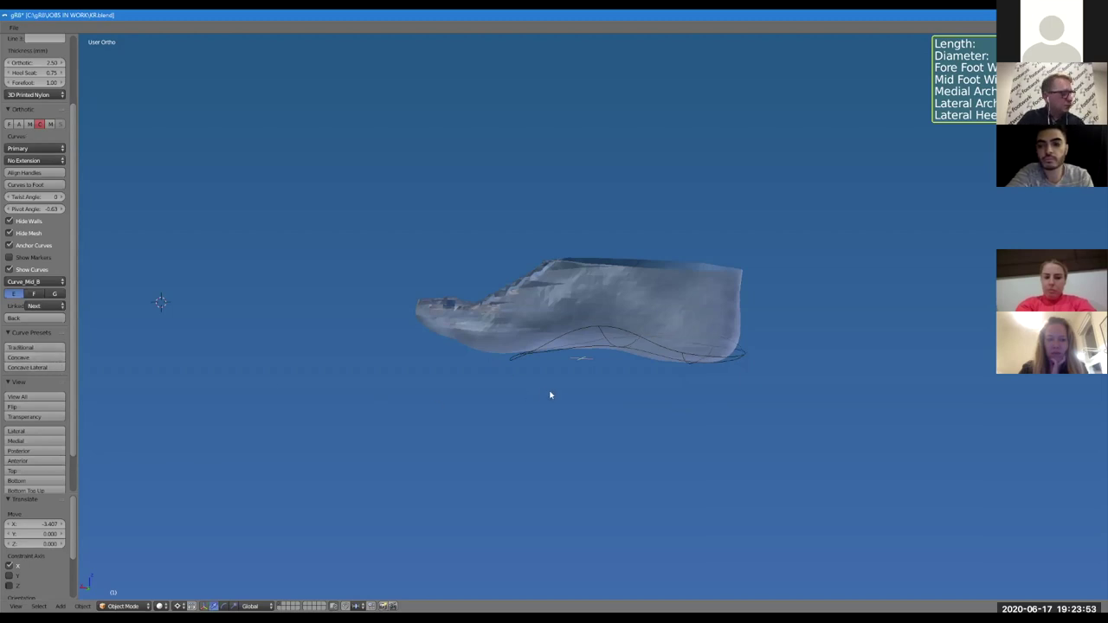
middle_drag(664, 404, 665, 360)
right_click(667, 343)
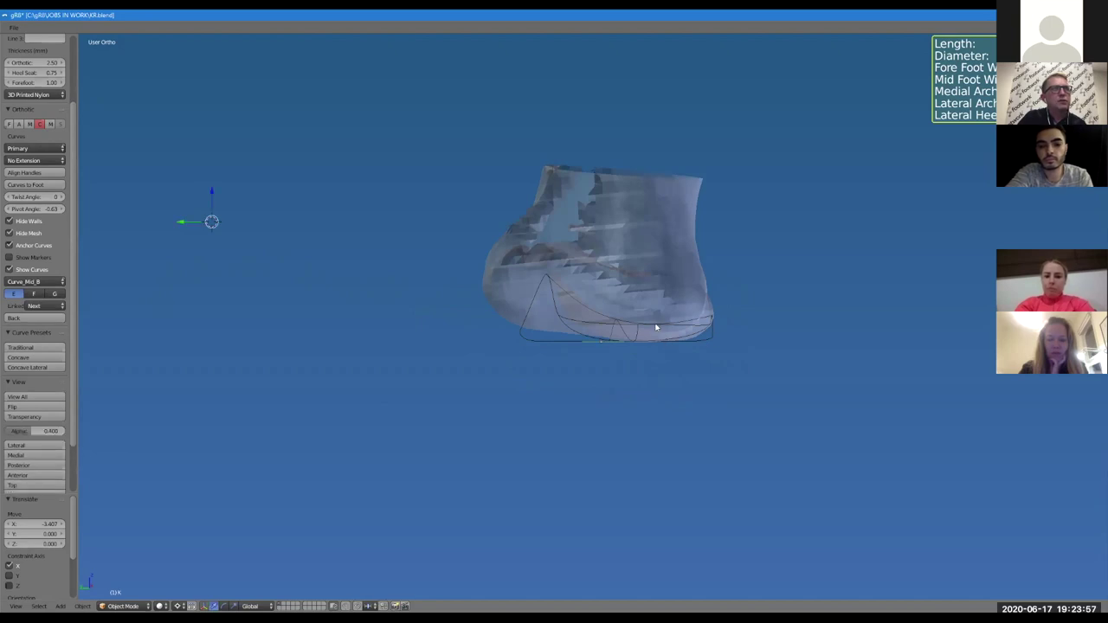
right_click(656, 328)
key(Tab)
click(645, 312)
drag(642, 288, 642, 297)
scroll(663, 324, up, 2)
key(Tab)
Adjust the bottom point of Curve_Heel in Z and finish editing the curve
right_click(651, 320)
key(Tab)
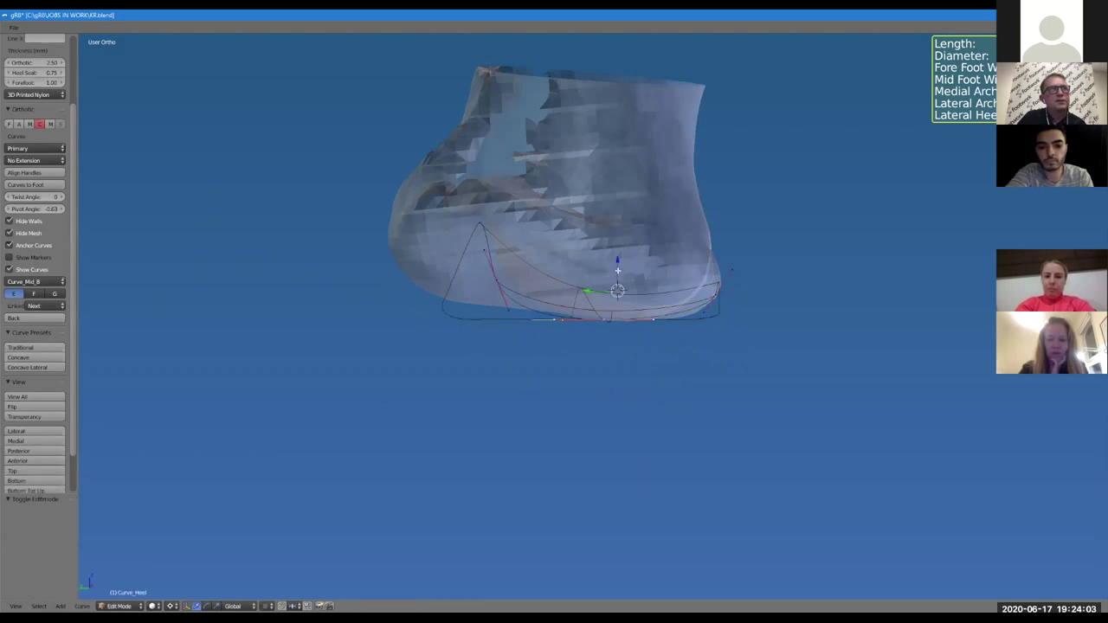
drag(618, 260, 643, 296)
middle_drag(709, 384, 608, 391)
key(Tab)
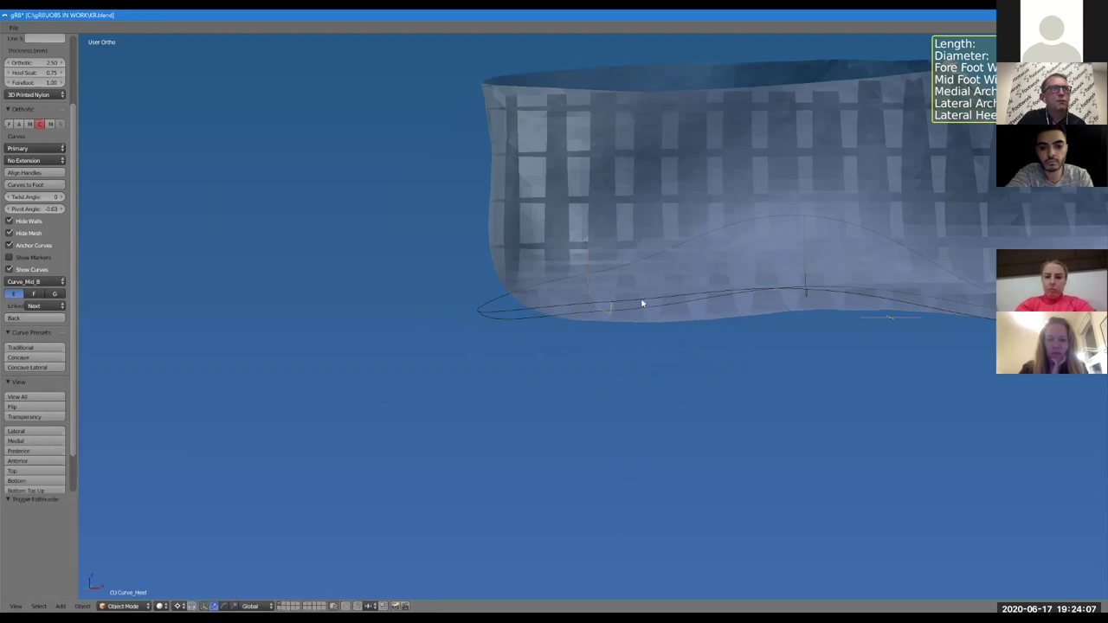
Select Curve_Rim and adjust its lateral heel point in Z, then finish editing the curve
right_click(616, 303)
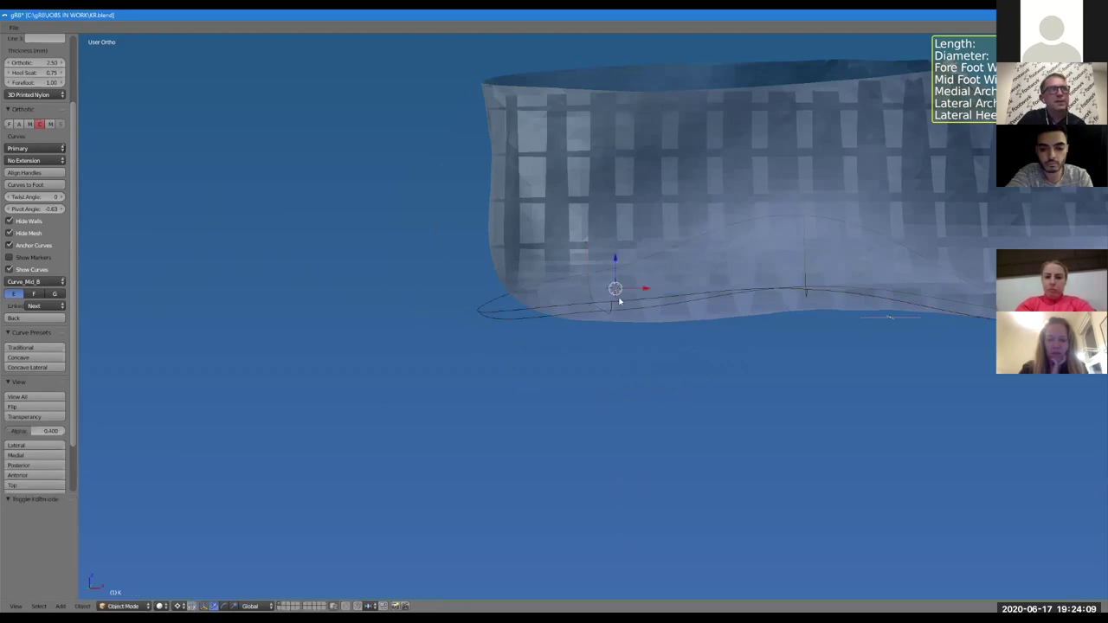
right_click(616, 303)
right_click(616, 302)
right_click(616, 304)
key(Tab)
right_click(615, 302)
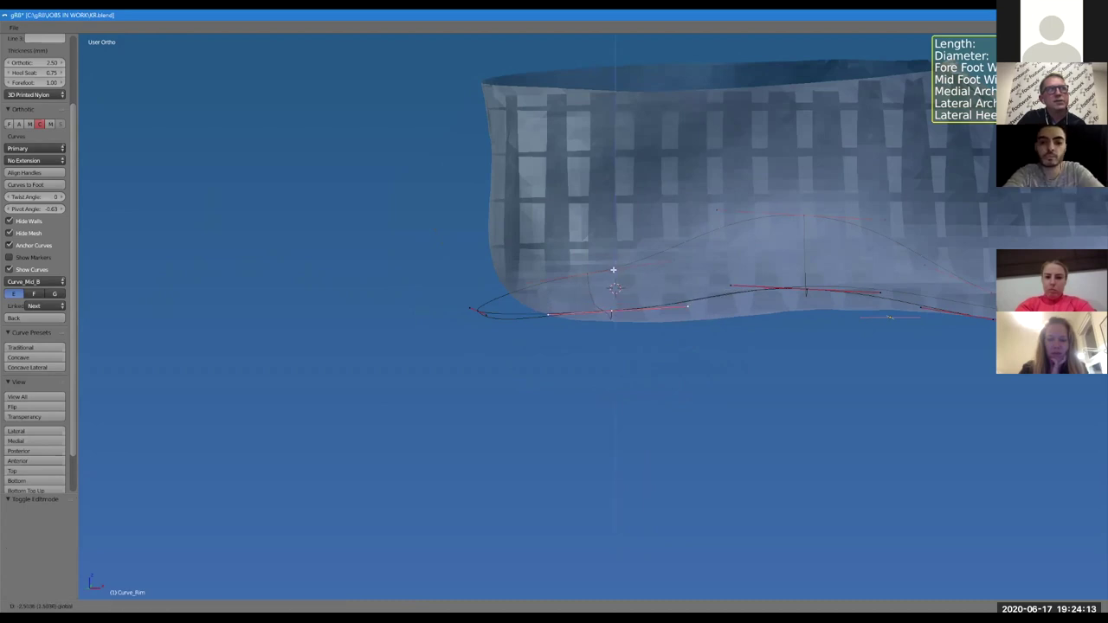
key(Tab)
In the lateral view, lower the lateral heel point of Curve_Rim slightly and finish editing
key(q)
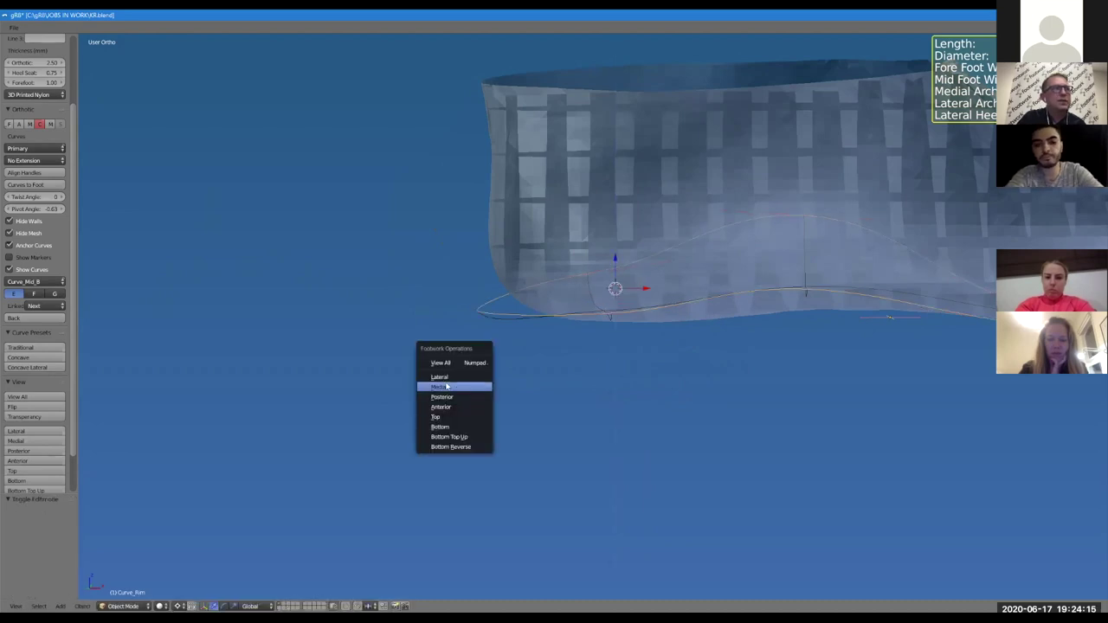
click(453, 376)
key(Tab)
right_click(402, 345)
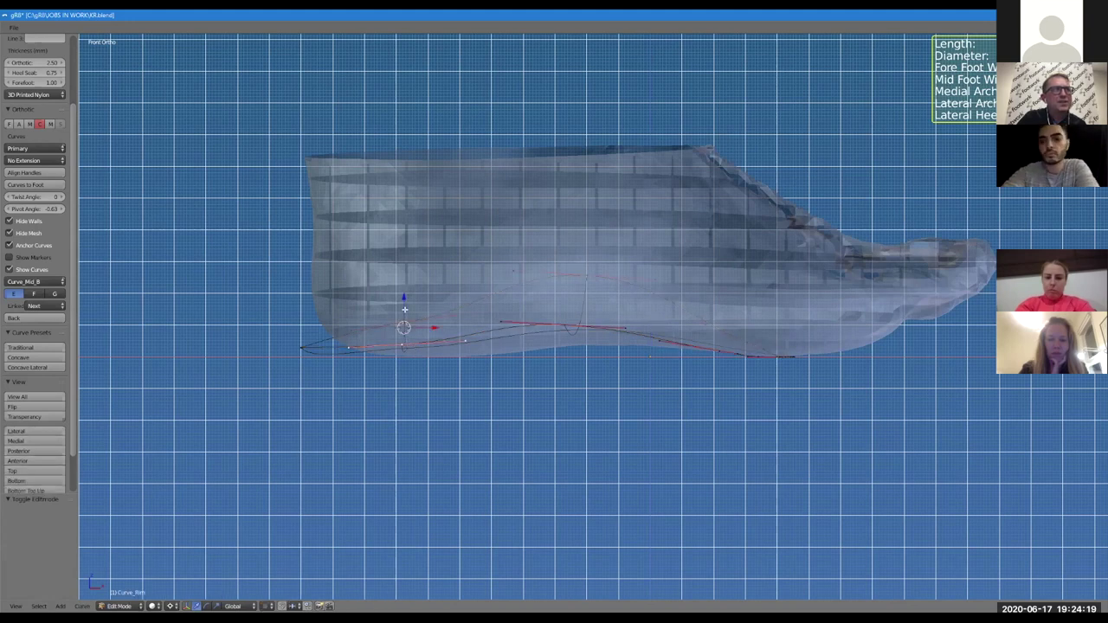
key(g)
click(404, 307)
key(Tab)
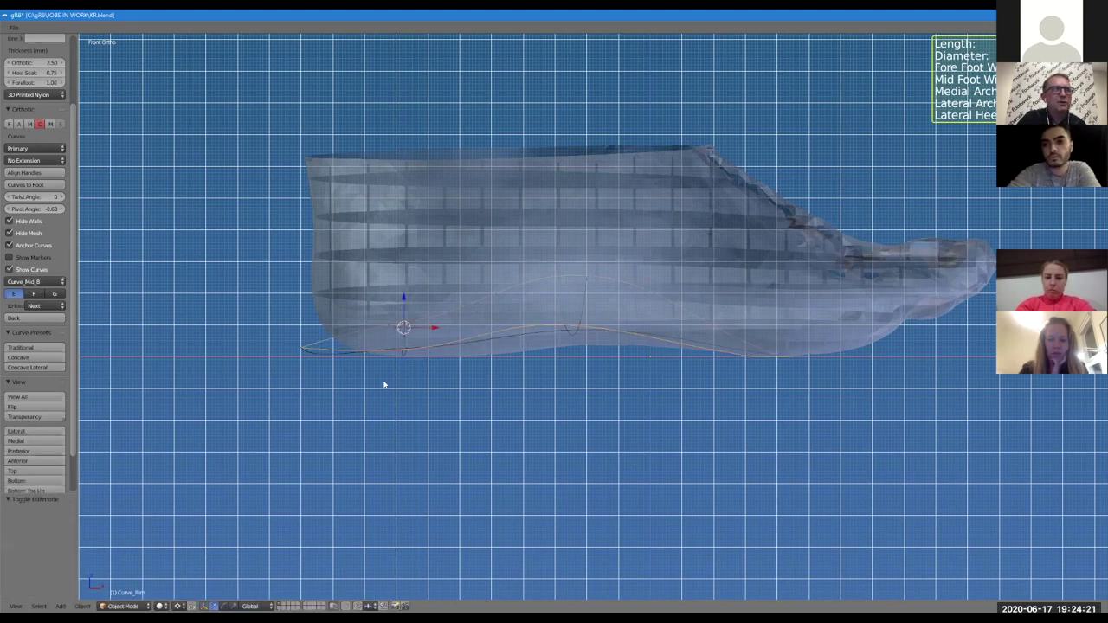
Move the rear handle of Curve_MidLine by about 3.8 in X and 1.9 in Z
key(Tab)
key(g)
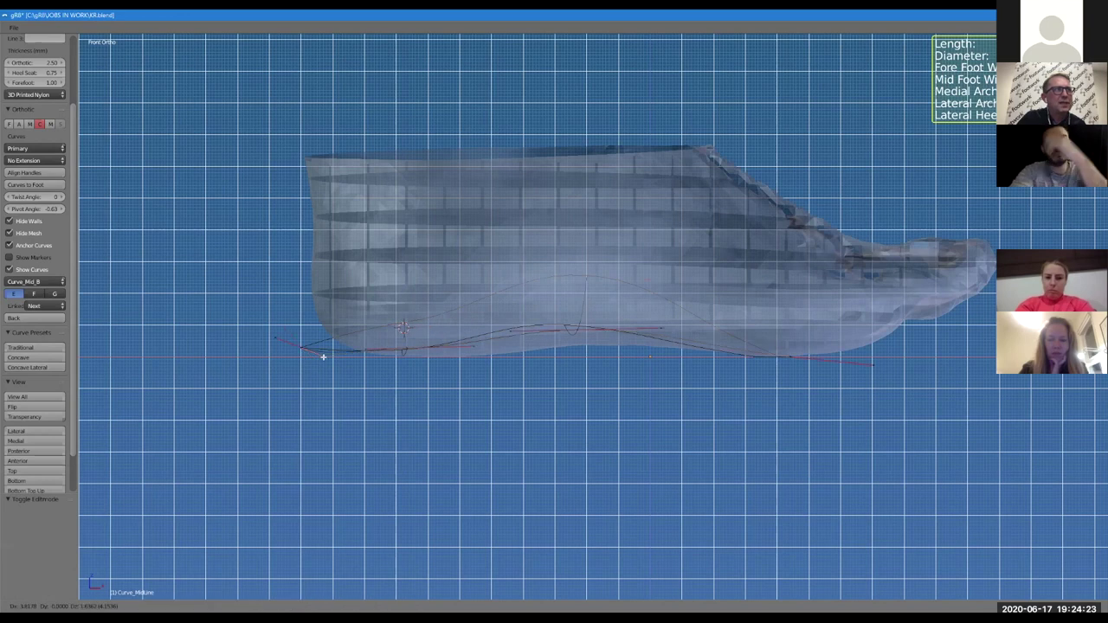
click(323, 356)
In the posterior view, move the lateral end handle of Curve_Heel by about 2.0 in Y and 1.4 in Z
key(w)
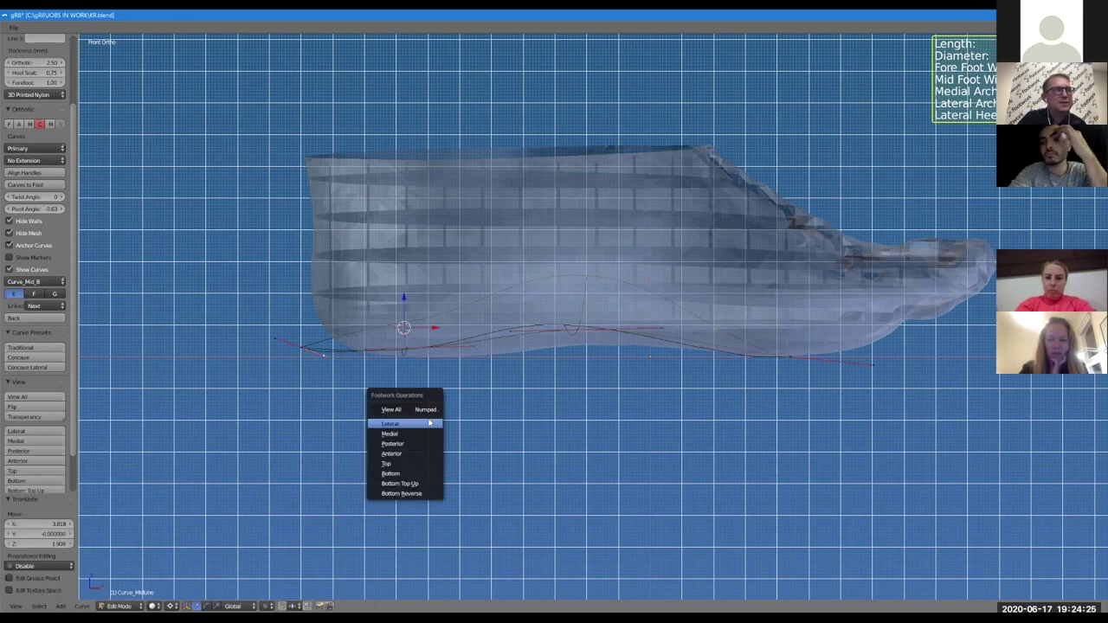
click(410, 441)
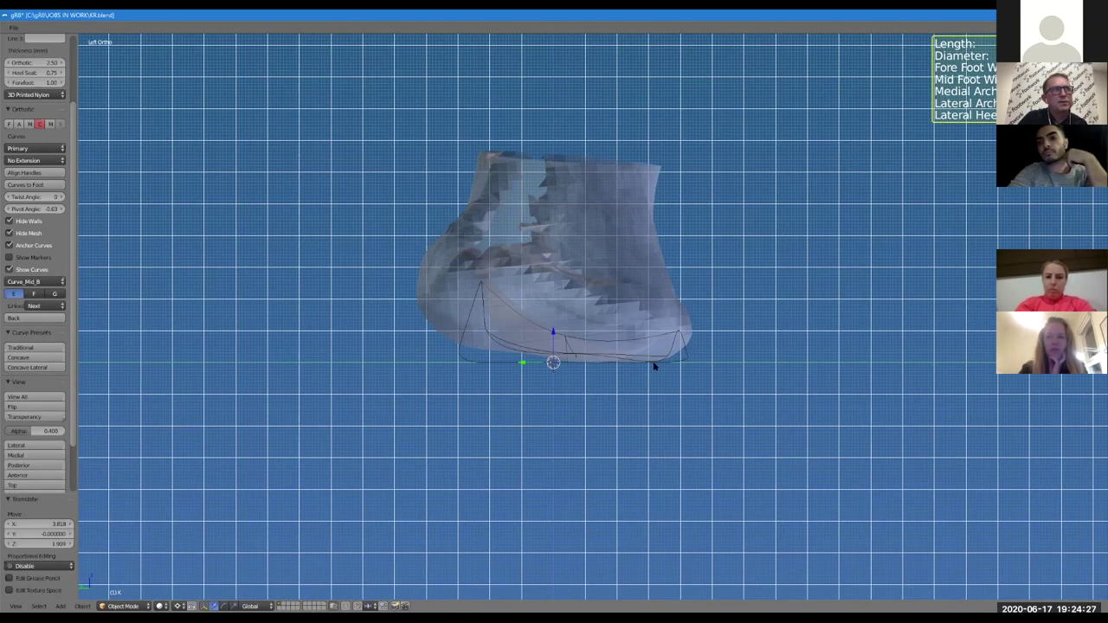
key(Tab)
key(g)
click(650, 372)
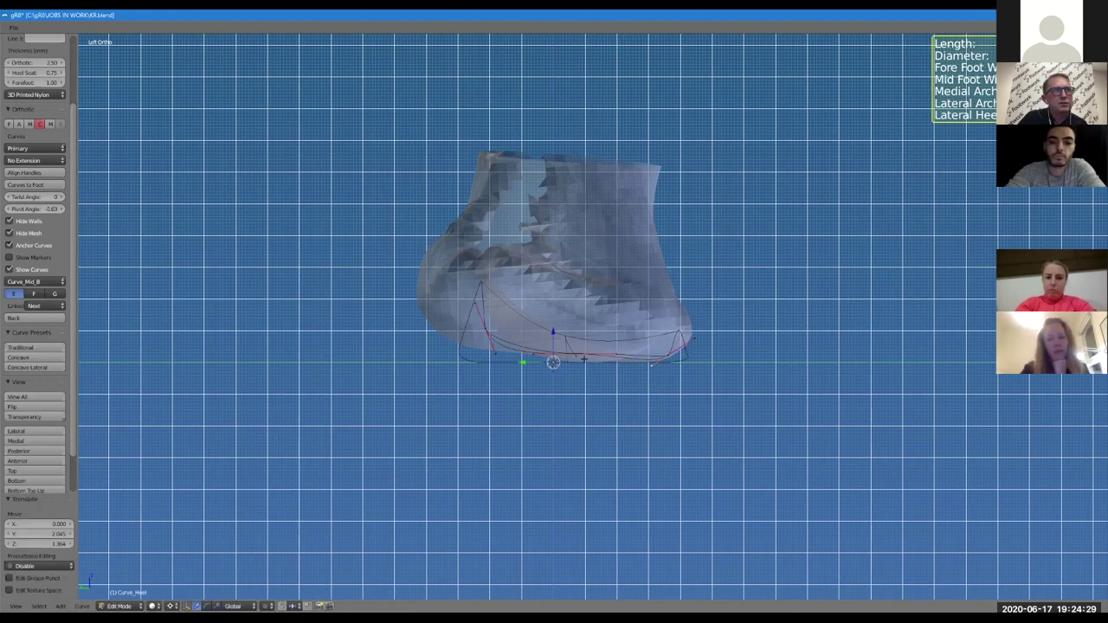
Nudge the lateral heel point of Curve_Rim by about 0.14 in Z and finish editing
right_click(578, 345)
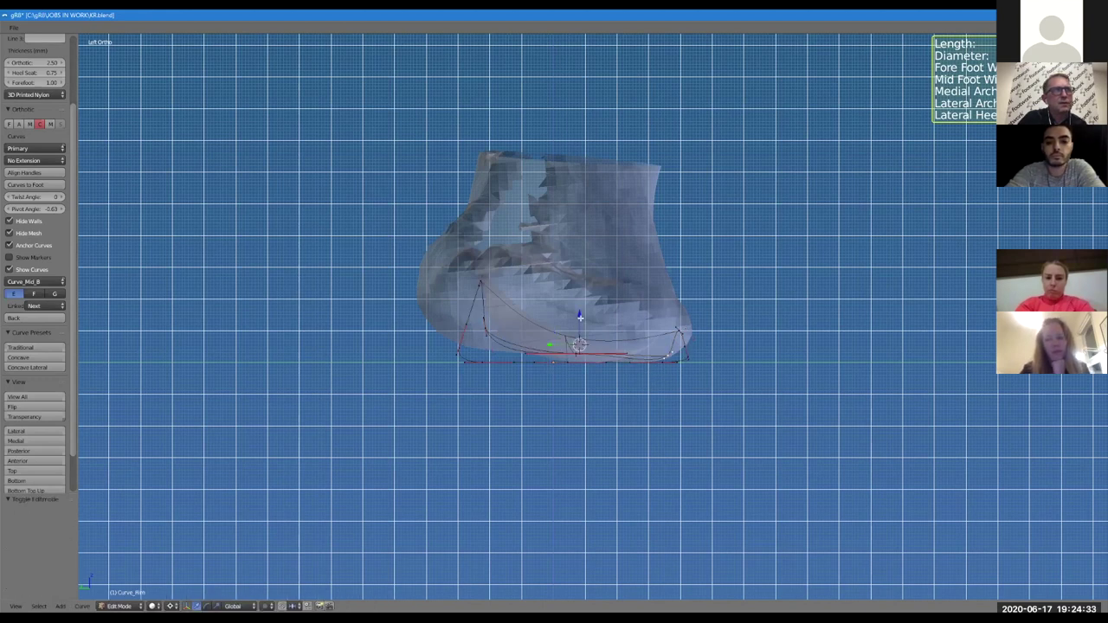
drag(580, 316, 563, 345)
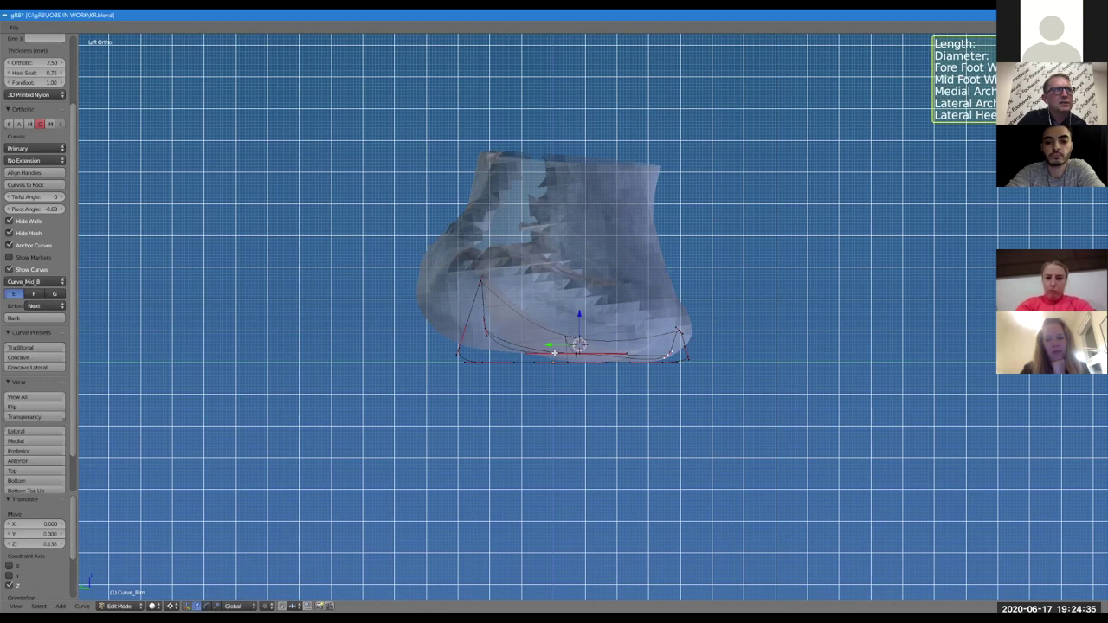
key(Tab)
Move the bottom point of Curve_Heel by about 1.6 in Z and adjust its lateral end handle
middle_drag(522, 359, 554, 360)
right_click(565, 362)
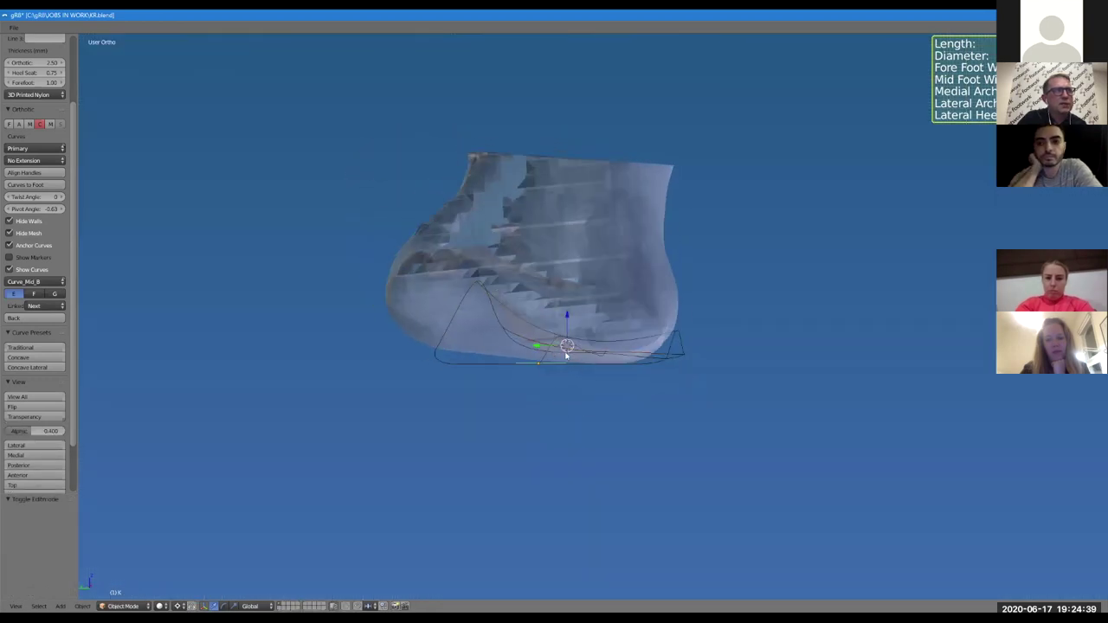
right_click(566, 355)
key(Tab)
right_click(595, 344)
key(g)
key(z)
click(634, 348)
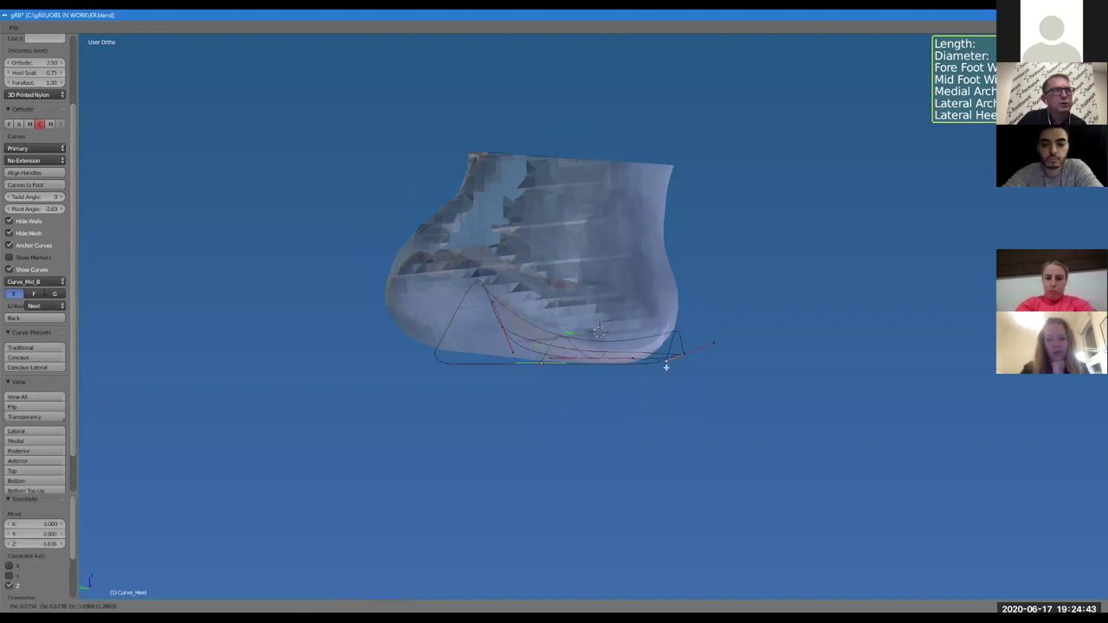
key(Tab)
Tilt the handle at the medial heel point of Curve_Rim and raise that point by about 3.8 in Z
middle_drag(631, 408, 631, 346)
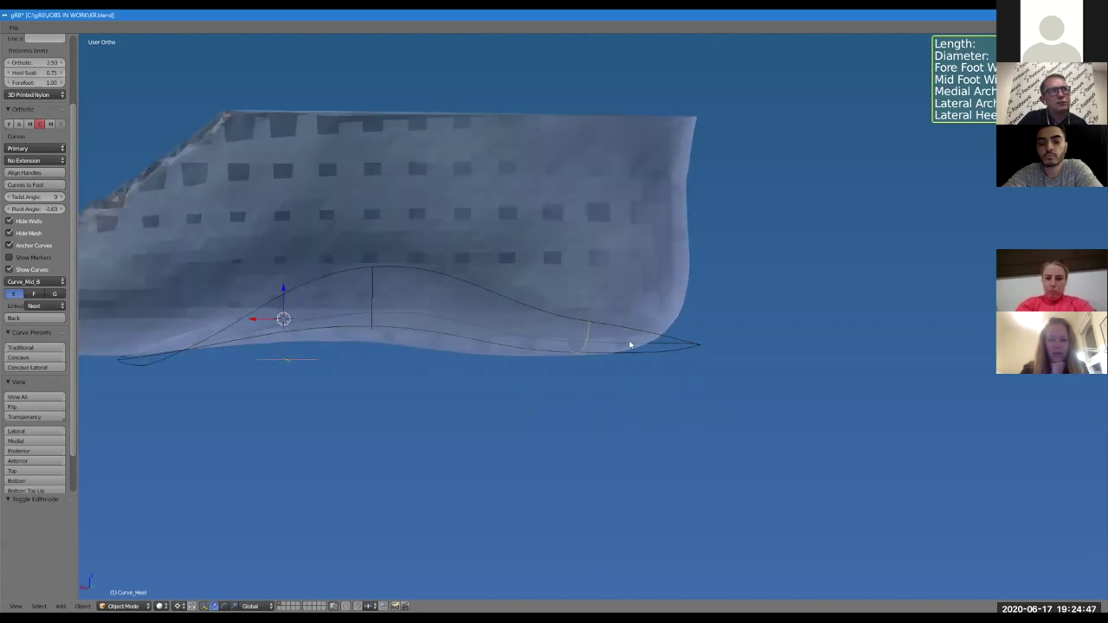
right_click(642, 332)
key(Tab)
key(g)
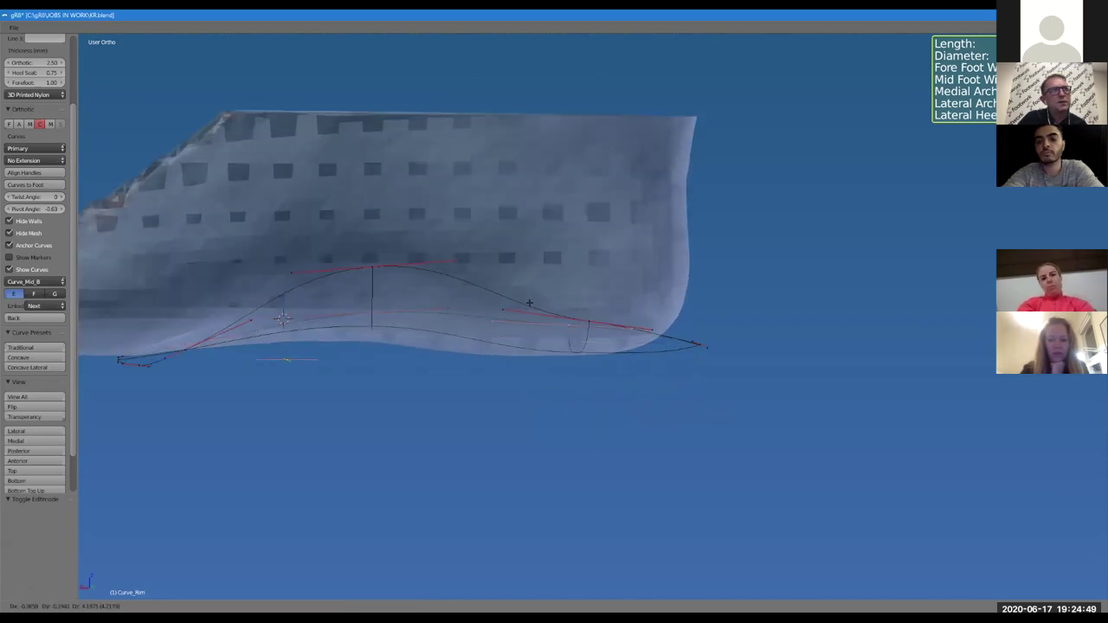
click(283, 319)
key(g)
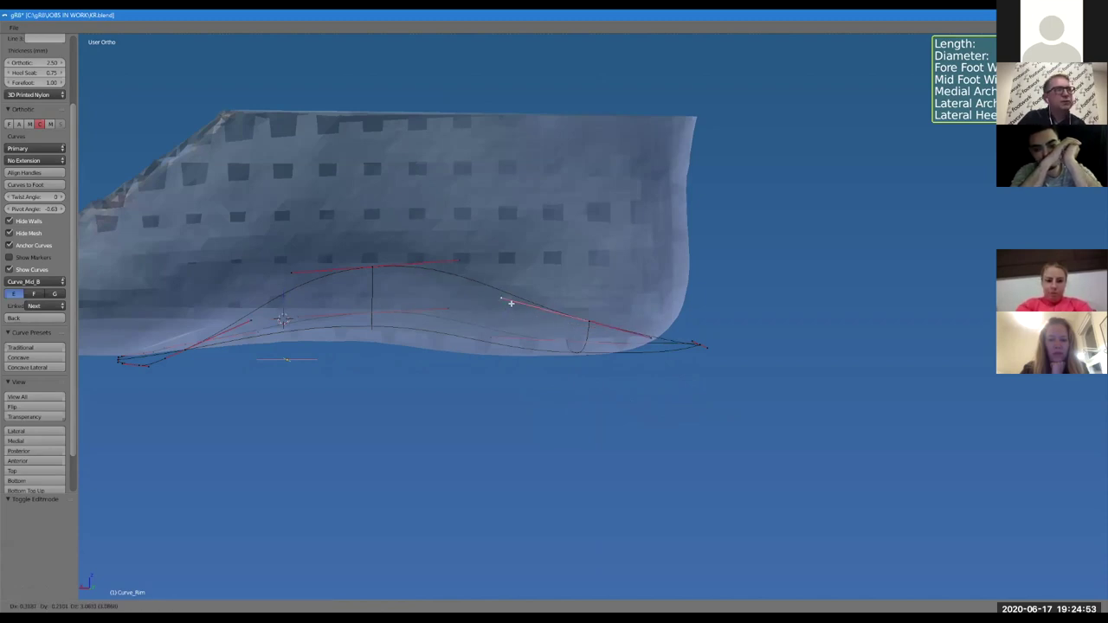
click(508, 302)
right_click(590, 299)
key(Tab)
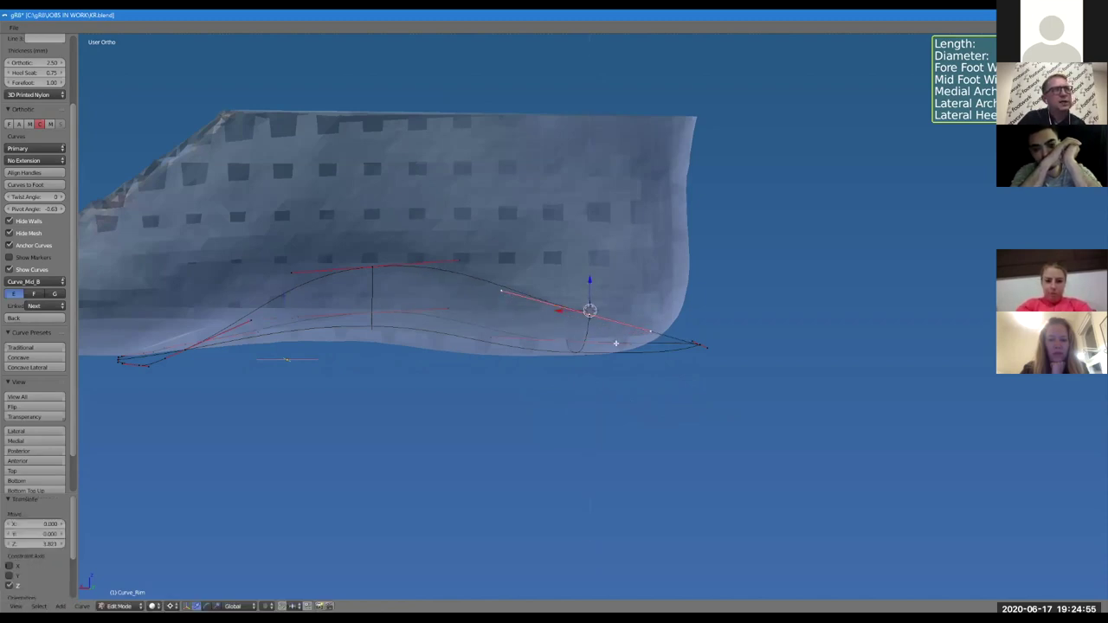
Undo the last change and regenerate the orthotic mesh, viewing it from behind
middle_drag(653, 406, 581, 408)
key(q)
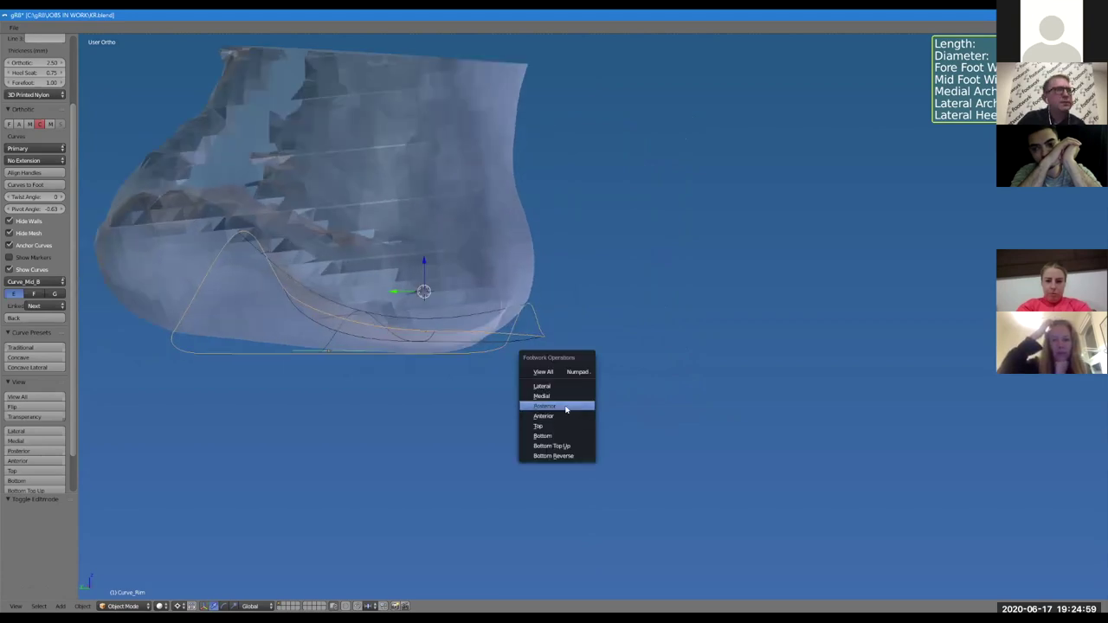
click(567, 406)
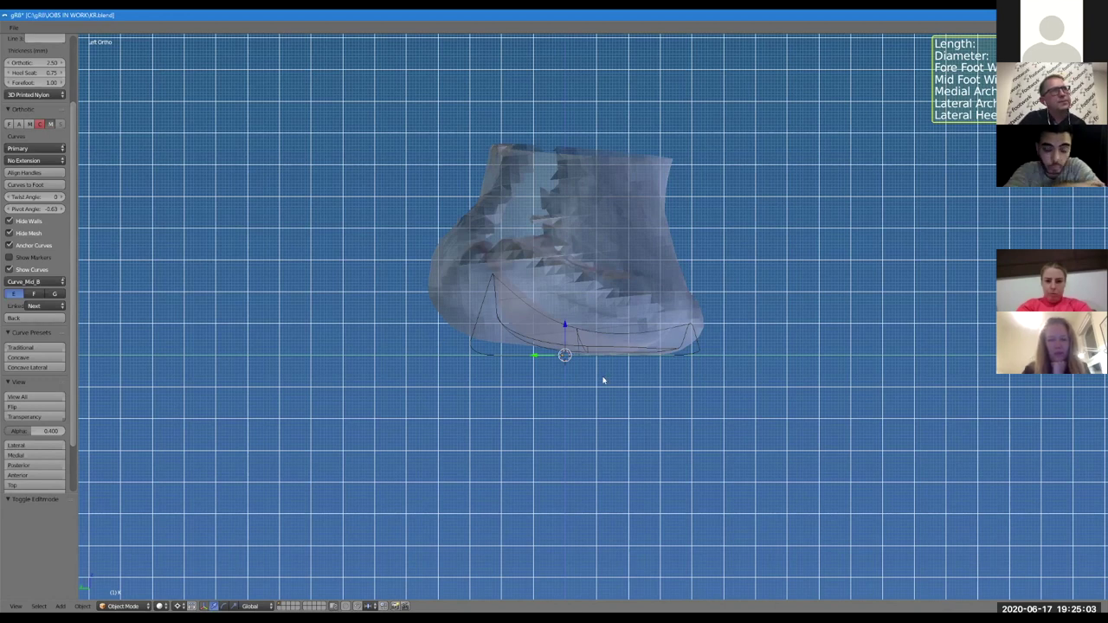
key(ctrl+z)
mouse_move(601, 378)
middle_down()
mouse_move(610, 421)
mouse_move(673, 459)
mouse_move(688, 386)
mouse_move(569, 401)
mouse_move(453, 390)
mouse_move(649, 391)
mouse_move(568, 389)
middle_up()
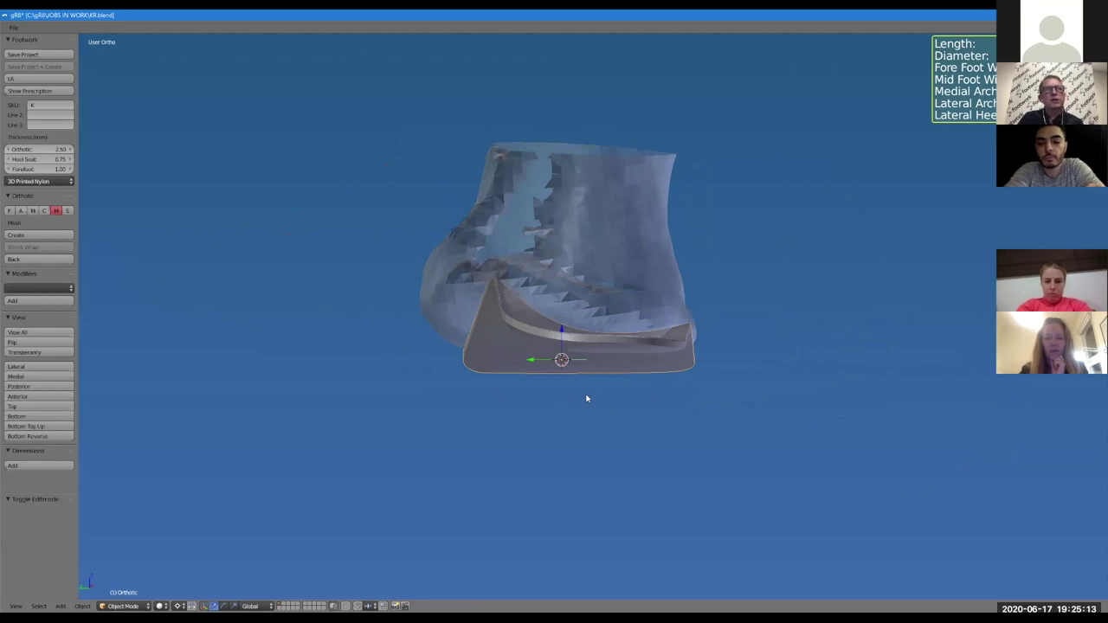
Return to the orthotic curves and set the Twist Angle to 10
click(44, 210)
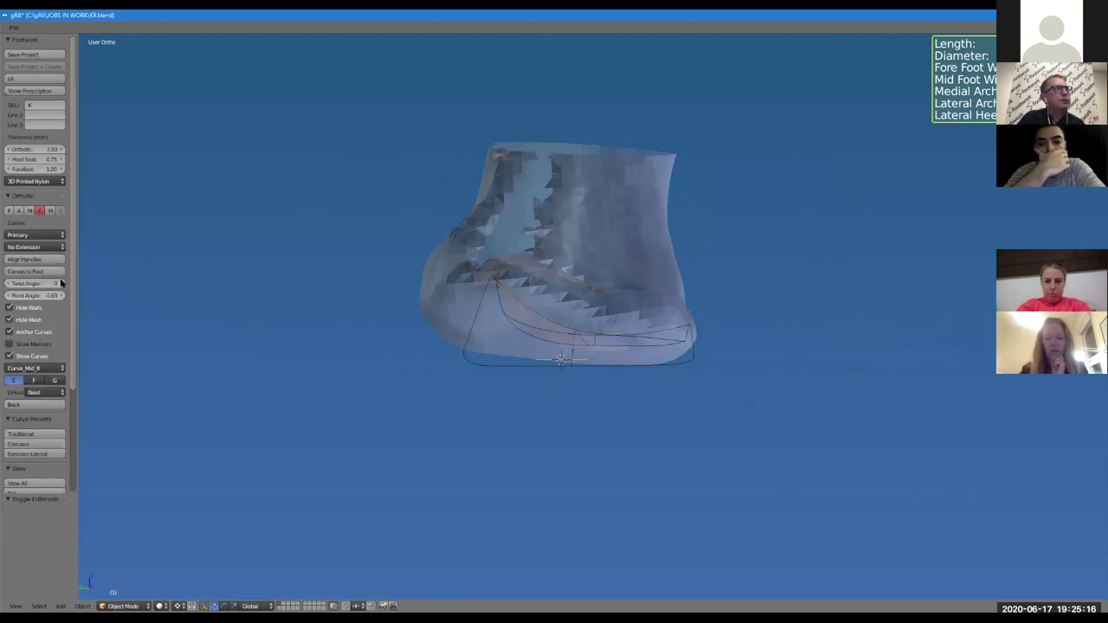
drag(35, 283, 57, 284)
middle_drag(511, 406, 548, 327)
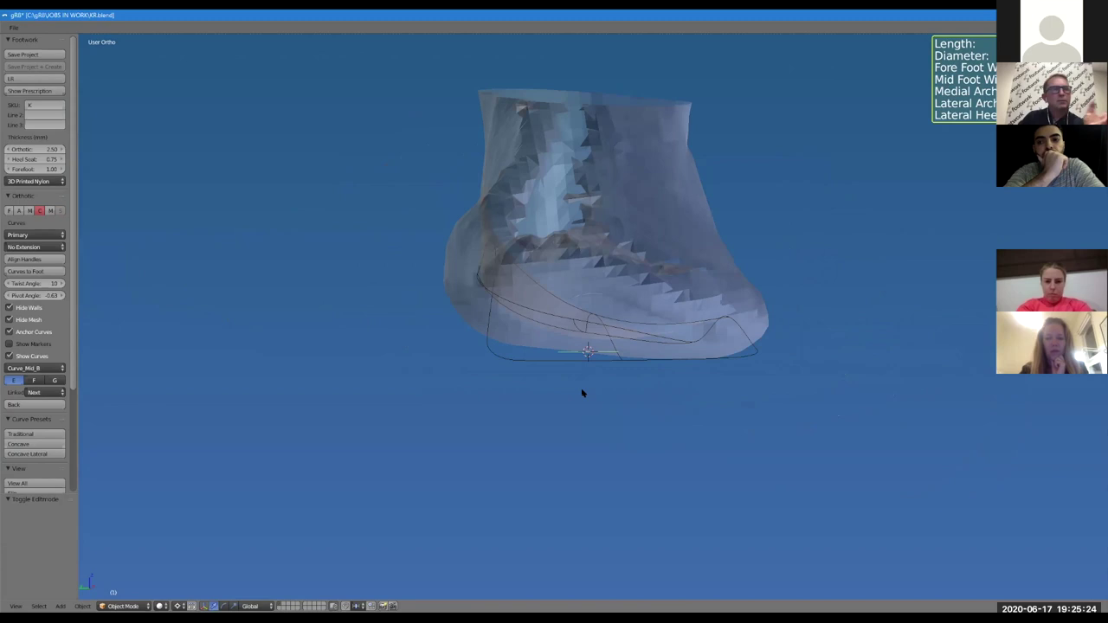
middle_drag(620, 388, 607, 336)
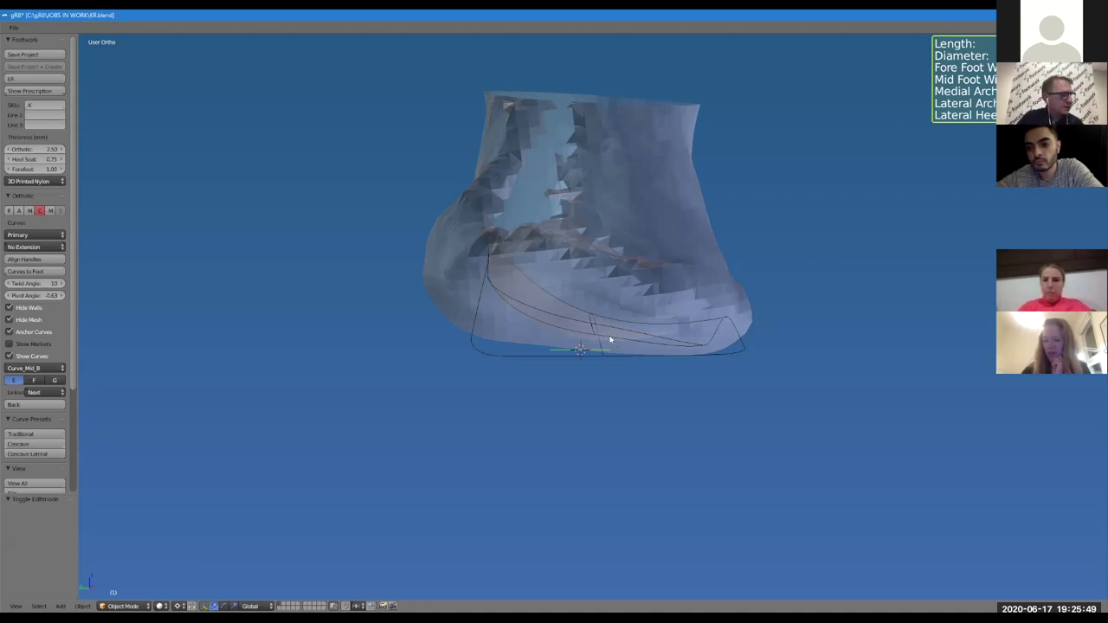
Lower the bottom point of Curve_Heel in Z towards the underside of the heel and finish editing
right_click(611, 340)
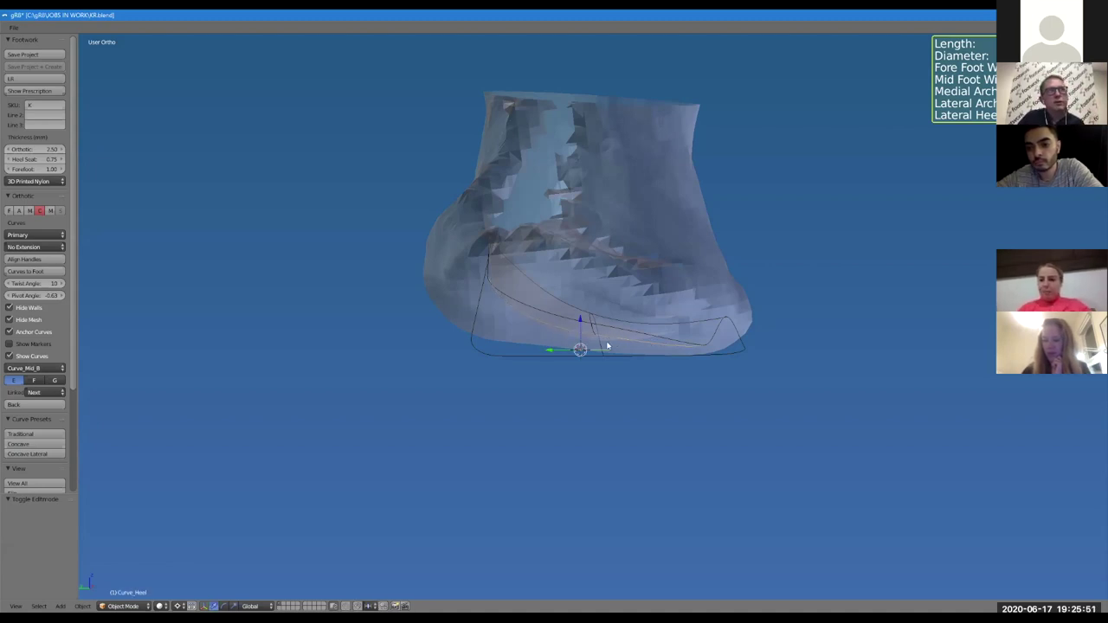
key(Tab)
key(g)
key(z)
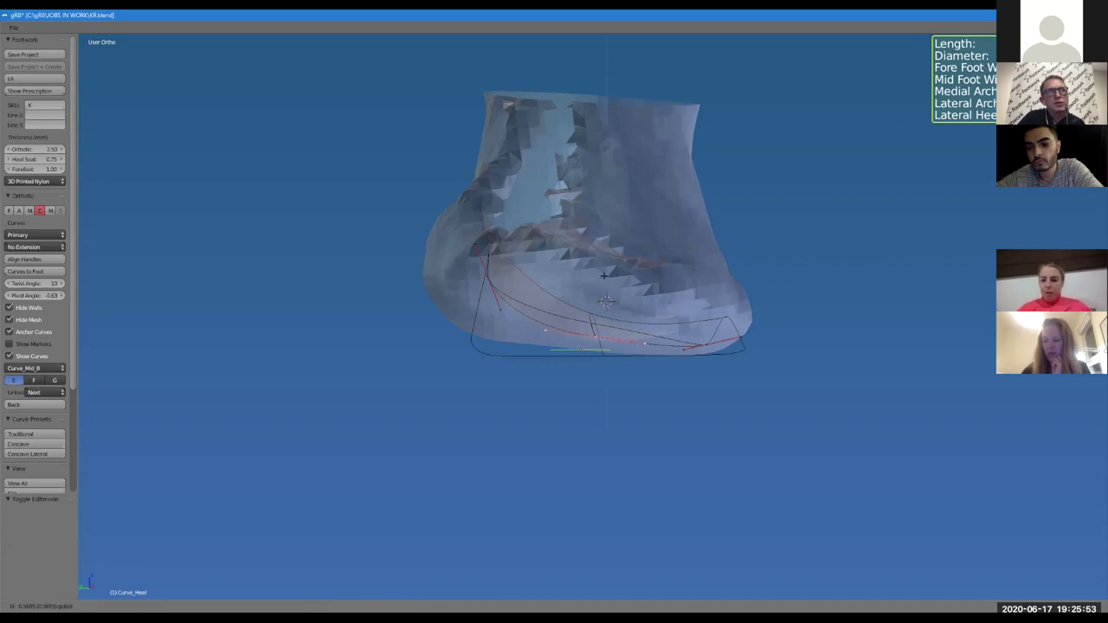
click(604, 278)
key(Tab)
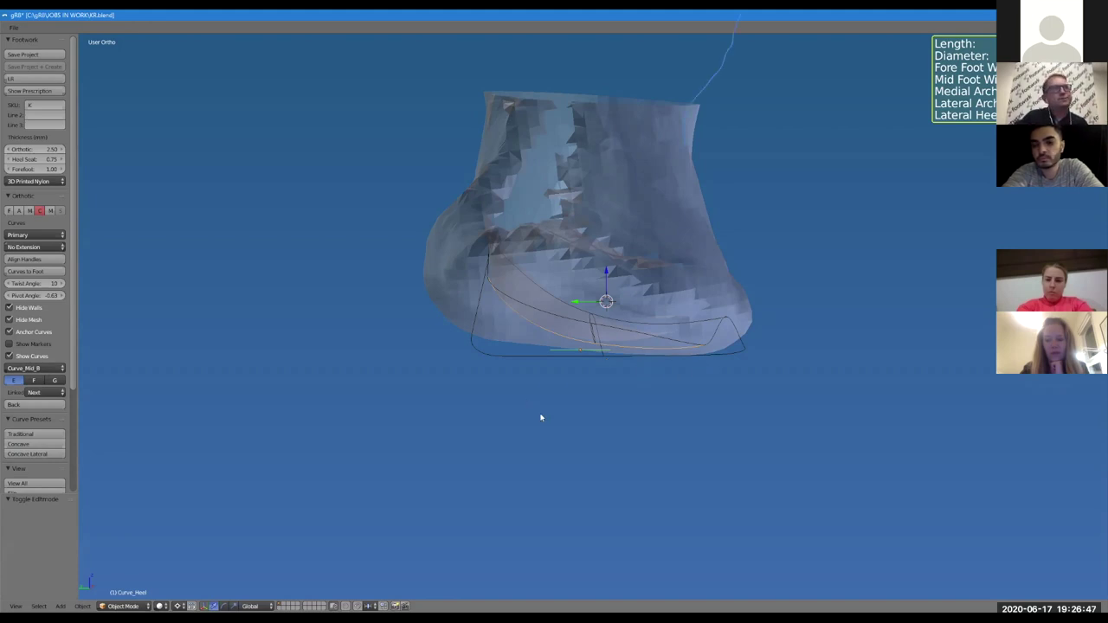
Examine how the twisted curves sit against the foot scan from behind, from below and from the medial side
mouse_move(573, 399)
middle_down()
mouse_move(611, 393)
mouse_move(566, 397)
middle_up()
scroll(568, 397, up, 1)
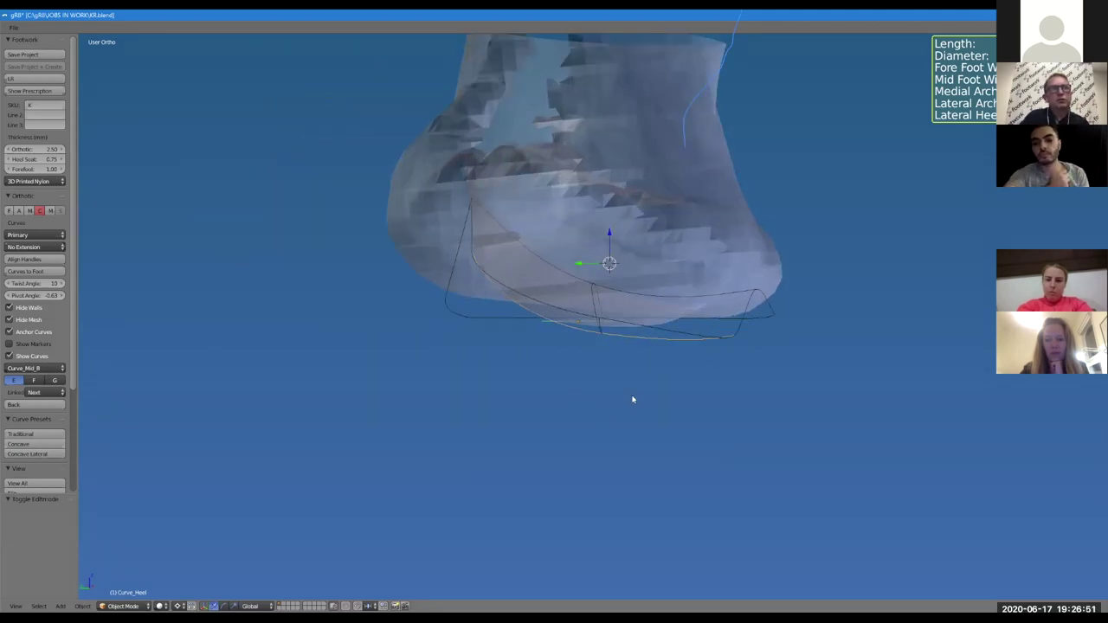
middle_drag(654, 415, 665, 409)
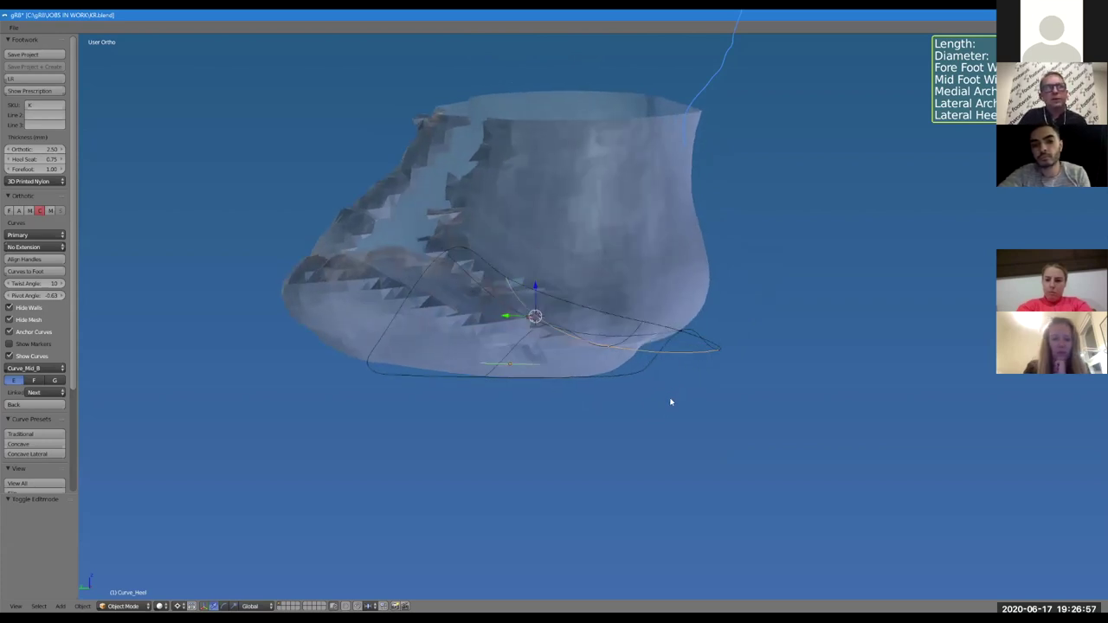
middle_drag(667, 406, 658, 411)
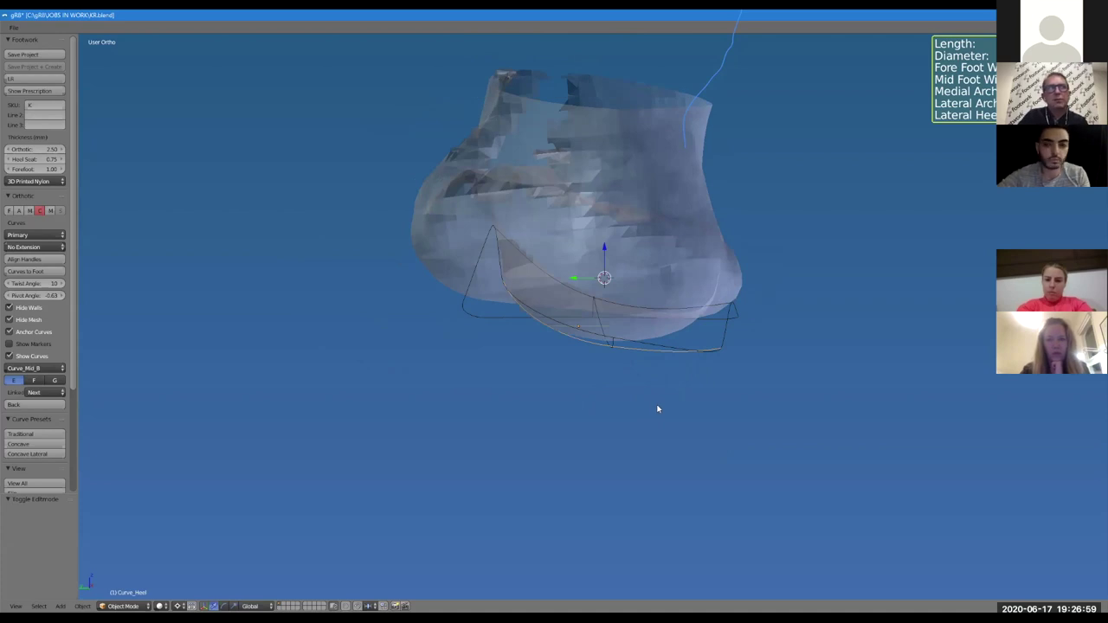
middle_drag(518, 434, 609, 398)
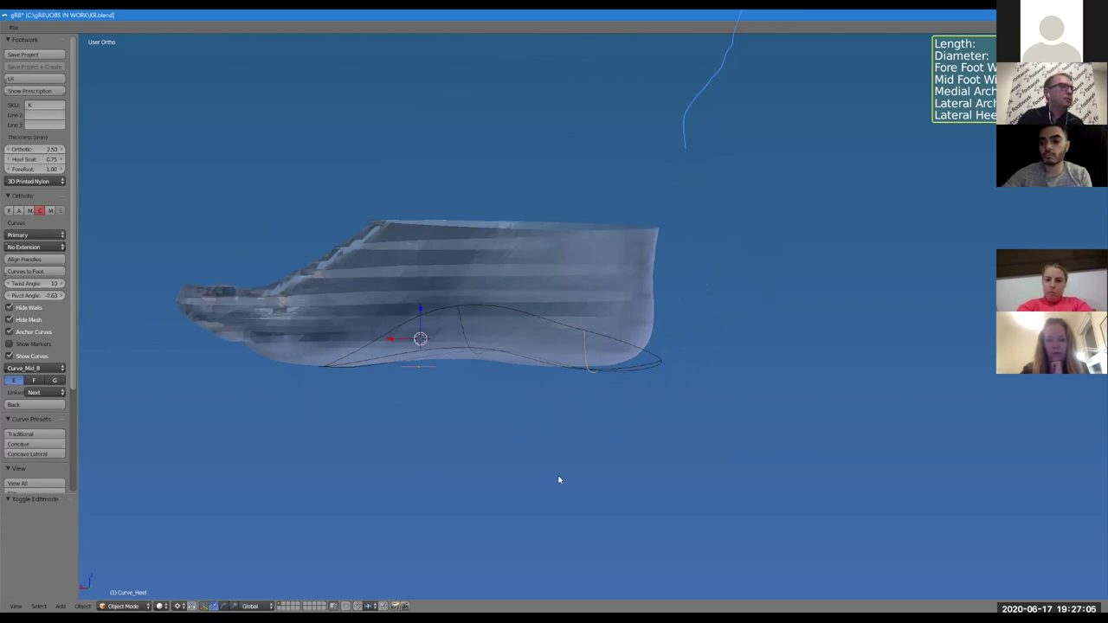
middle_drag(620, 508, 650, 430)
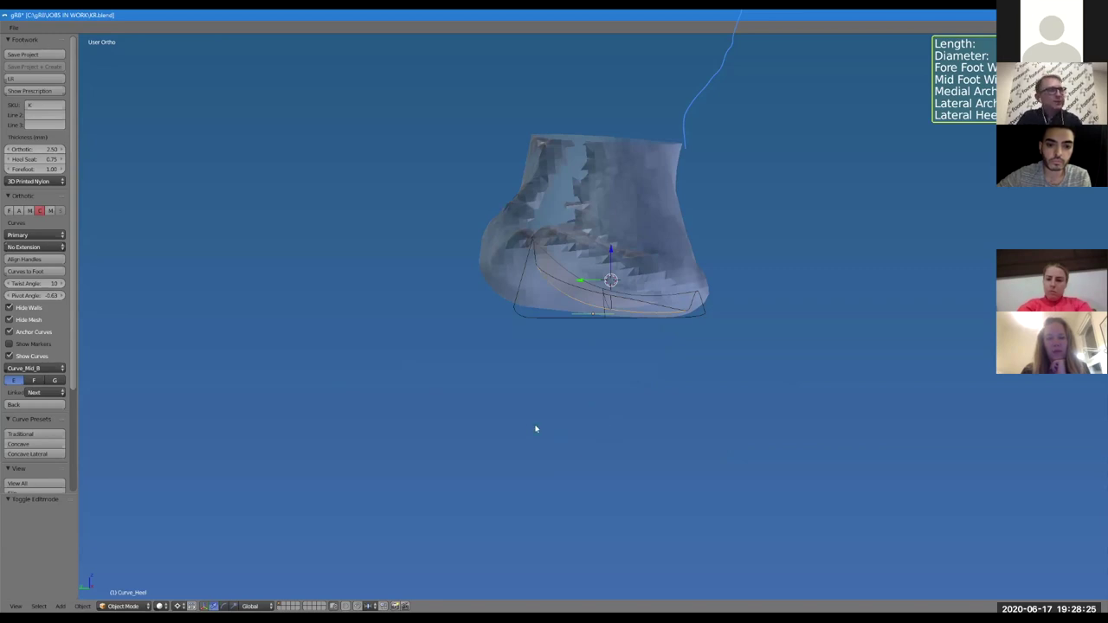
middle_drag(587, 408, 609, 436)
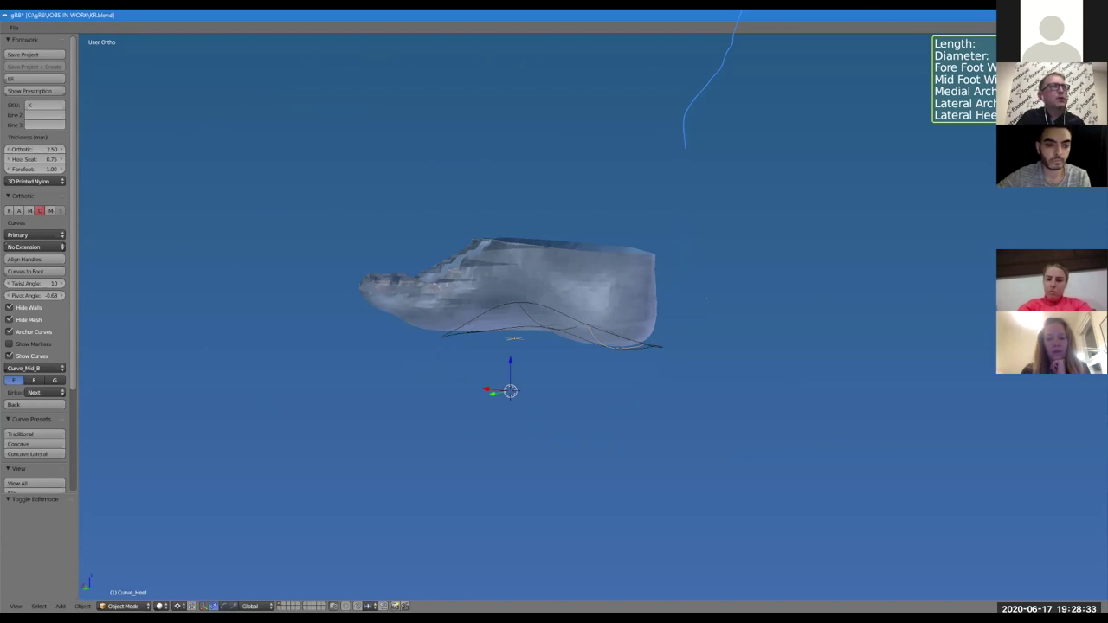
Switch to the Custom Orthotic web form, review the left foot Type / Heel Cup Shape options, and return to the orthotic design in gR8
key(alt+Tab)
click(345, 295)
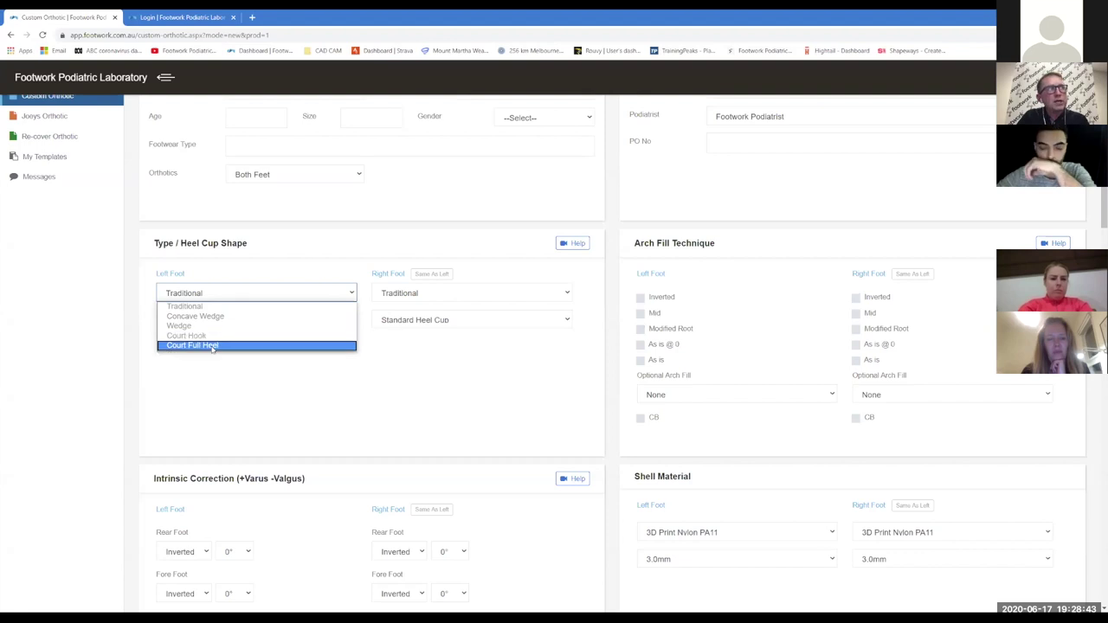
click(260, 383)
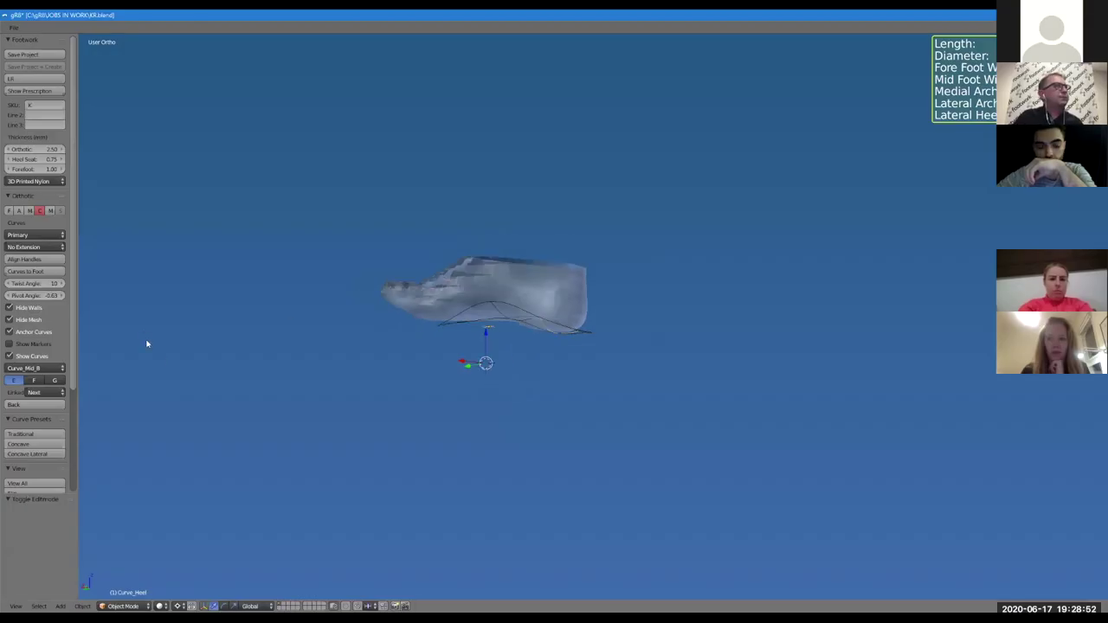
click(159, 339)
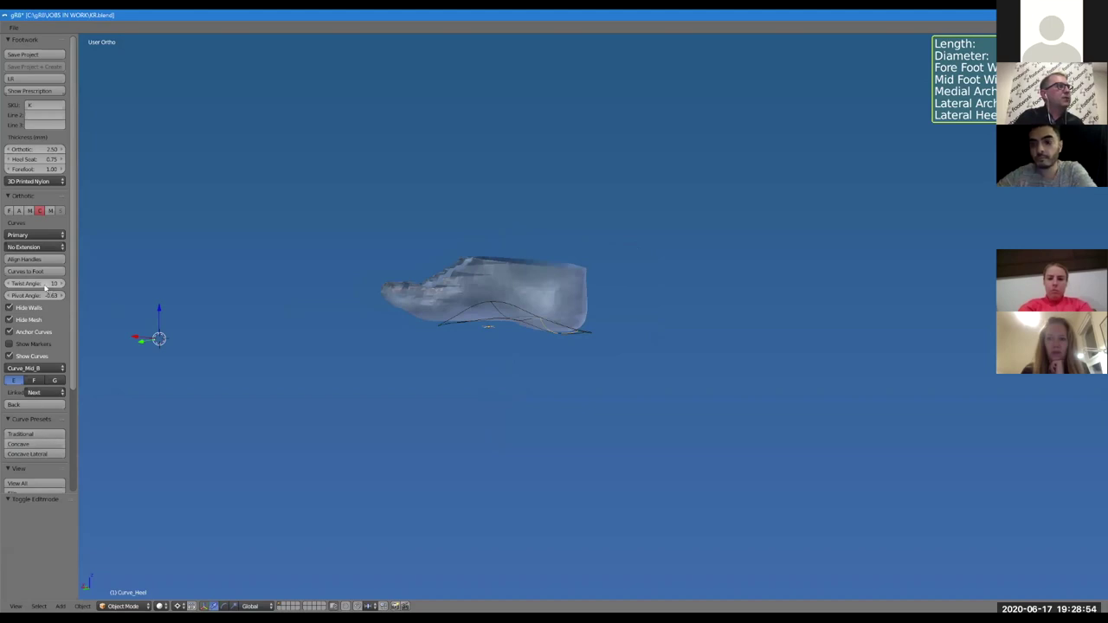
Reset the Twist Angle to 0 and apply the Concave curve preset to the orthotic
key(BackSpace)
click(25, 443)
middle_drag(465, 380, 582, 205)
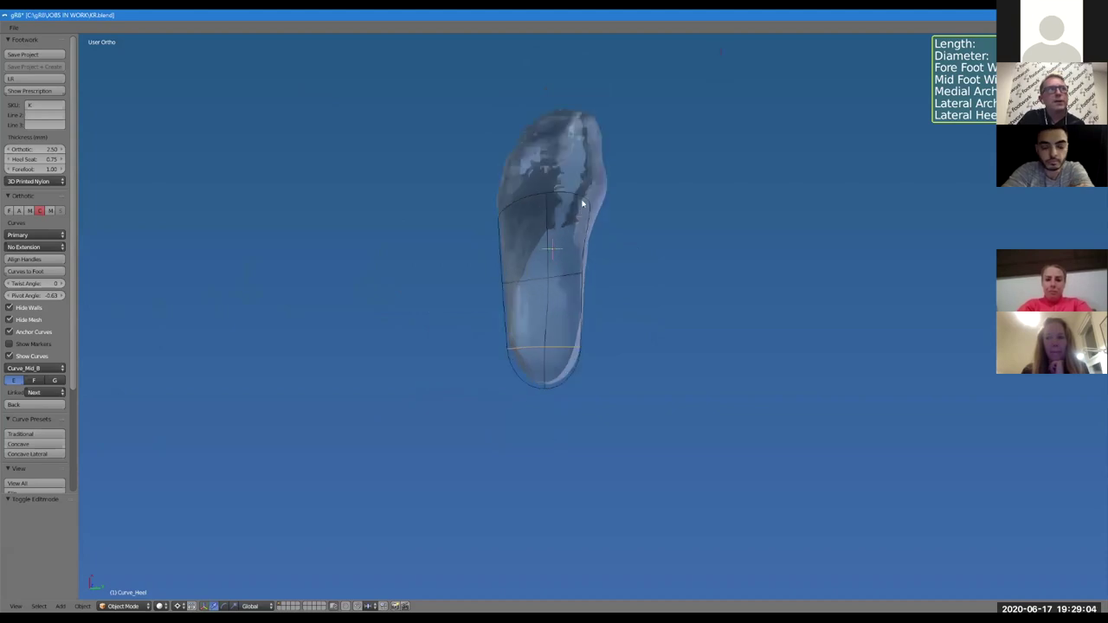
Edit Curve_Rim and move its medial forefoot points inward along Y by about 5.1
right_click(593, 222)
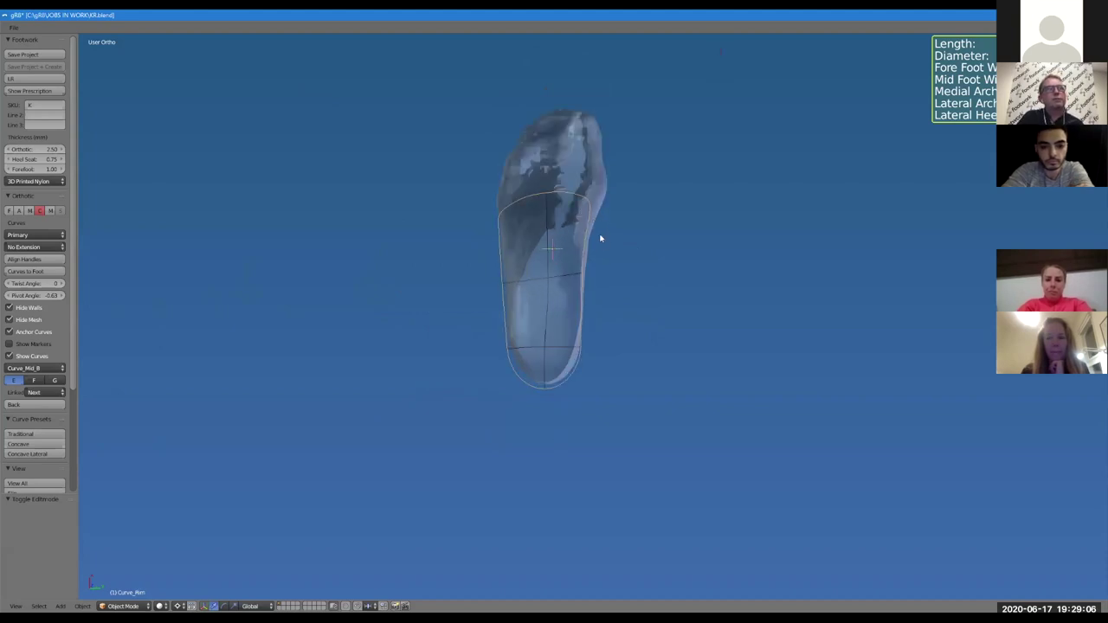
key(Tab)
click(633, 225)
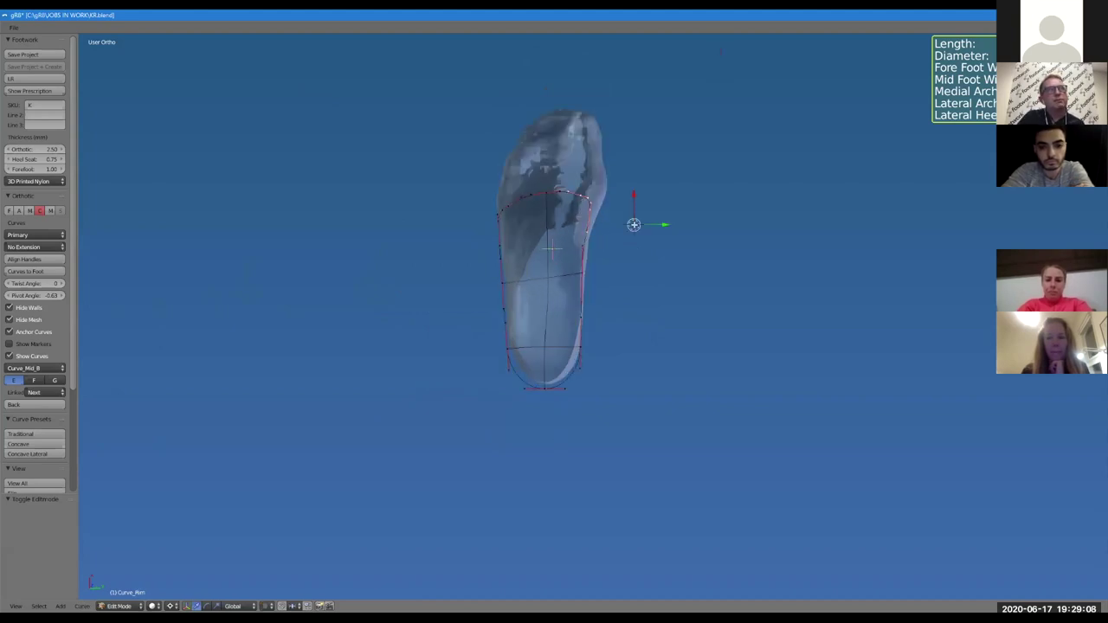
key(g)
key(y)
click(654, 225)
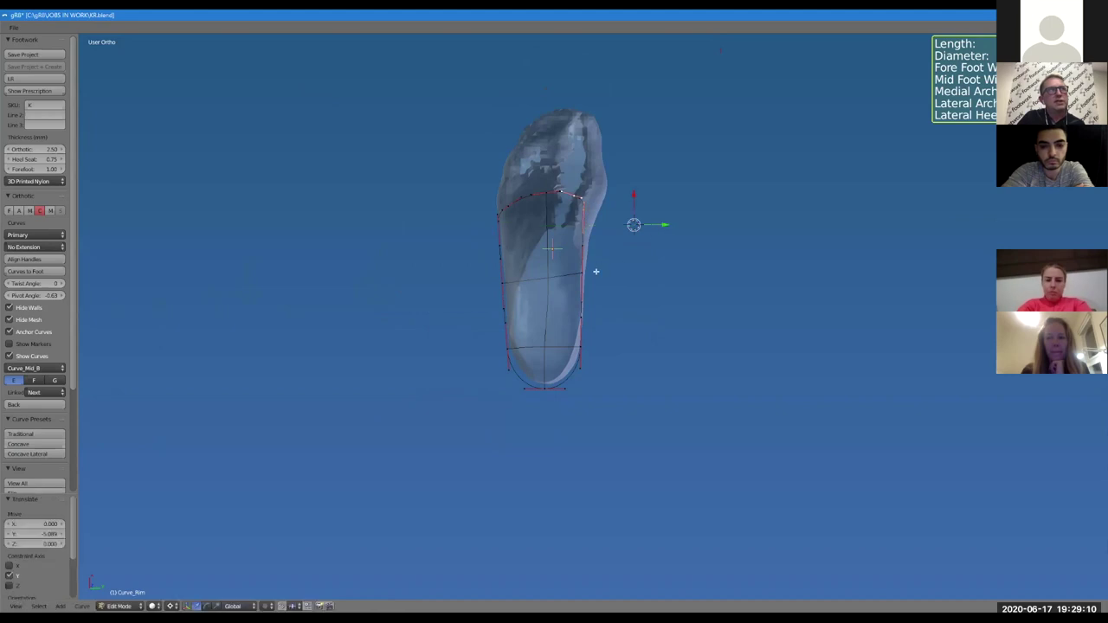
Move the rim's lateral forefoot points inward along Y by about 1.36 and its lateral heel points by about 1
drag(499, 243, 554, 218)
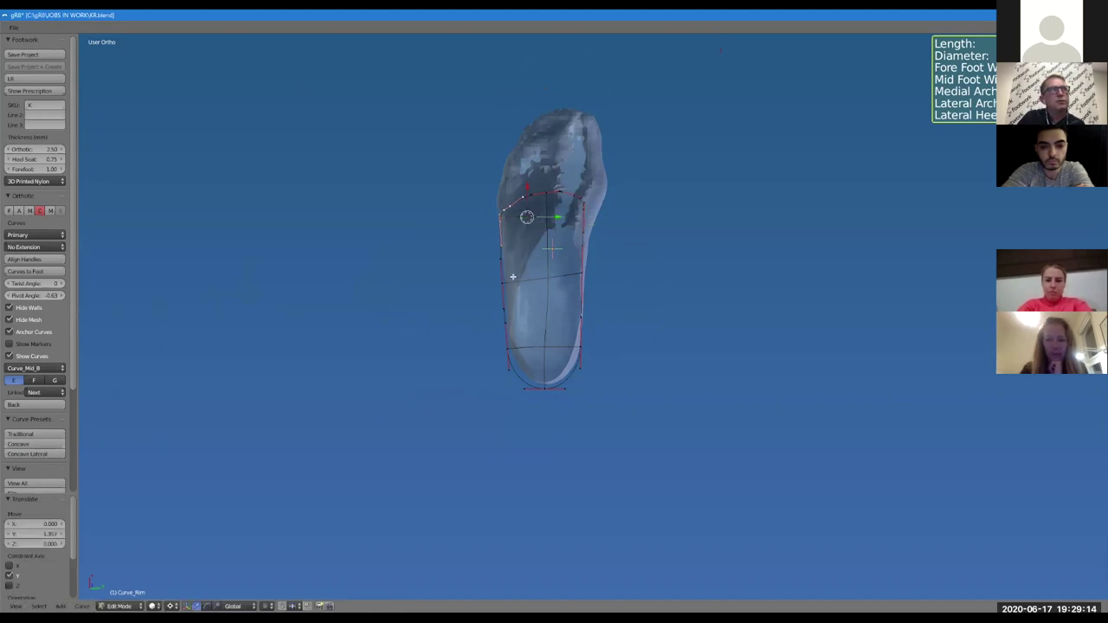
drag(512, 353, 507, 324)
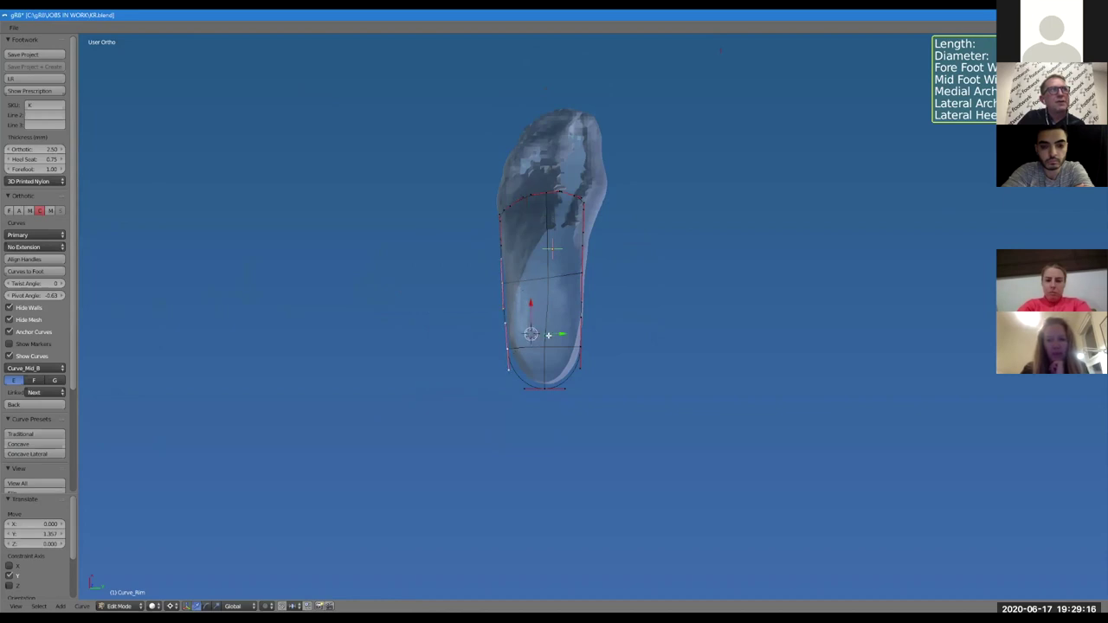
key(g)
key(y)
click(562, 333)
Select the rim points around the heel and move them forward along X by about 3.7
drag(596, 338, 592, 346)
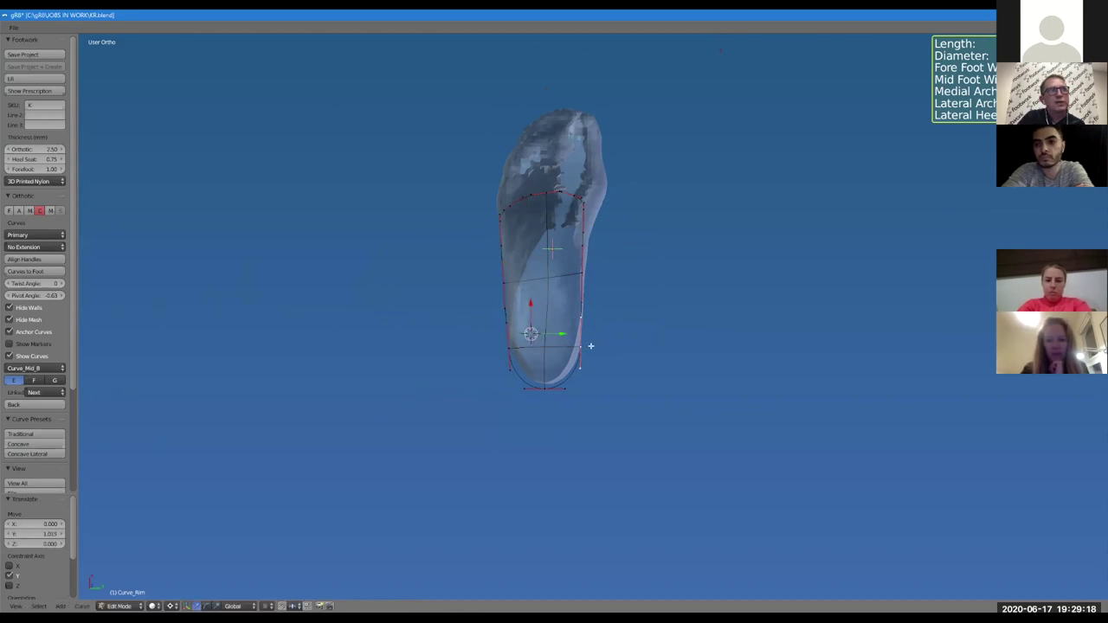
click(555, 388)
drag(516, 355, 524, 333)
key(g)
key(y)
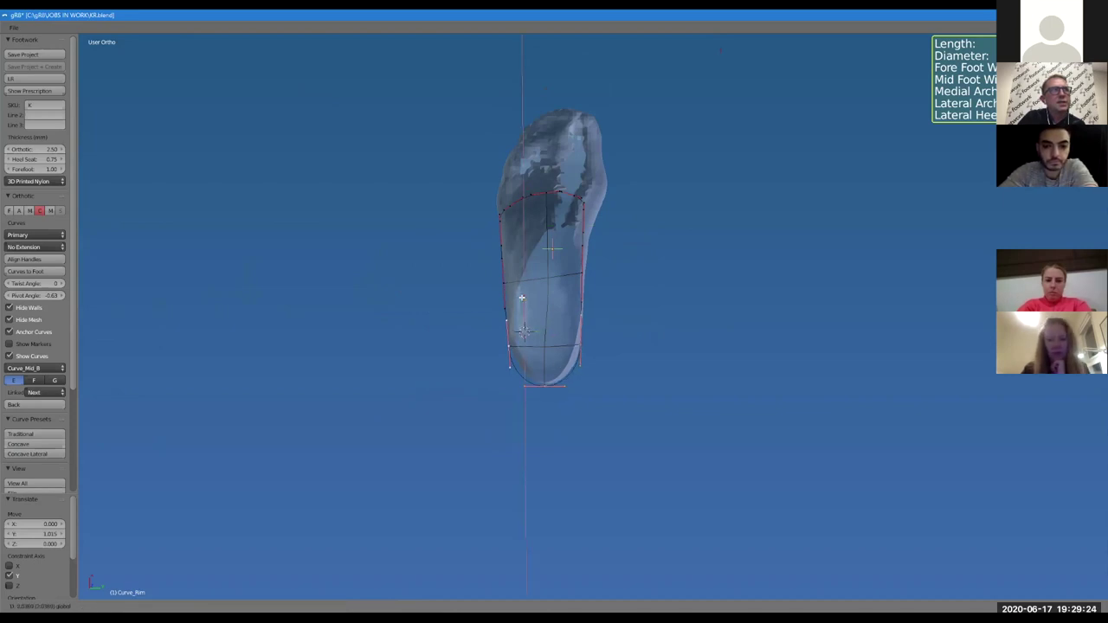
click(522, 296)
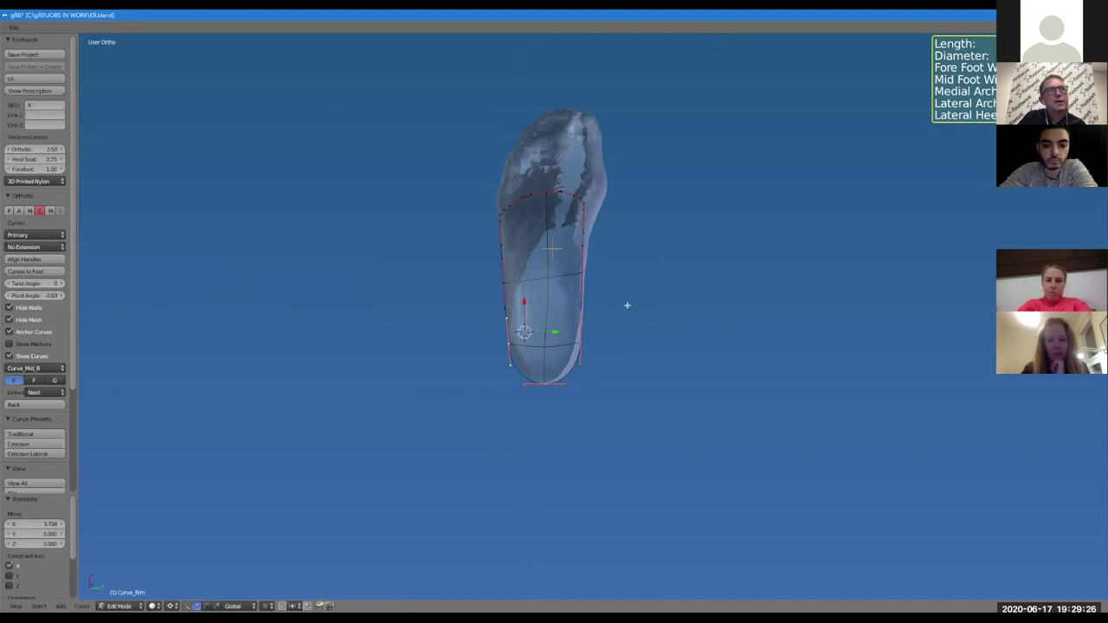
Move the rim's medial forefoot points another 1.4 or so inward along Y and finish editing the curve
scroll(627, 302, up, 2)
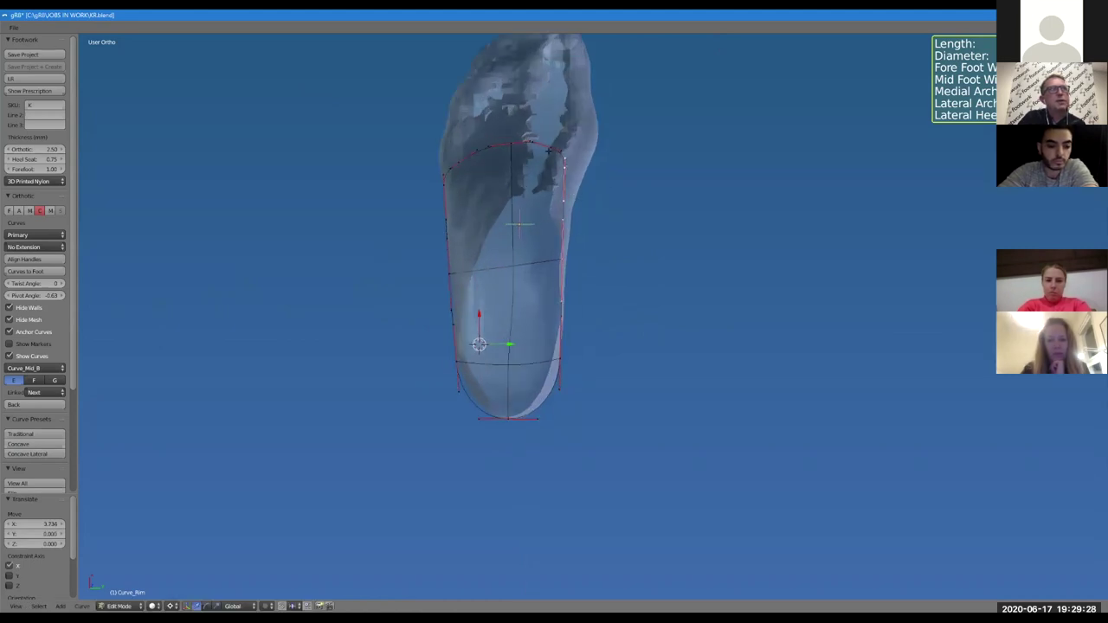
click(635, 178)
key(g)
key(y)
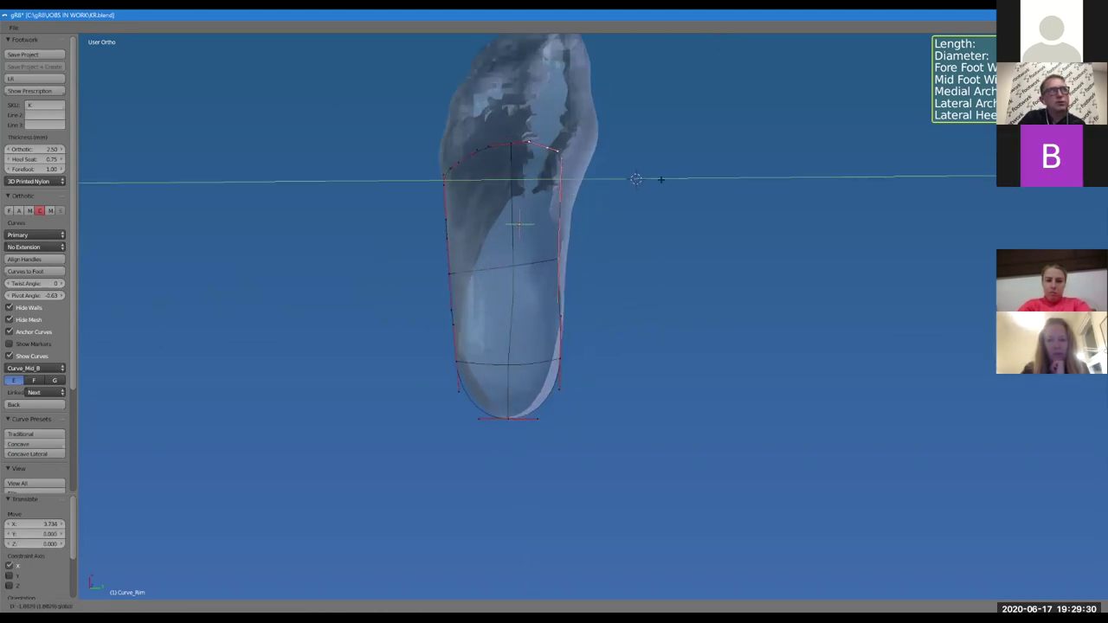
click(669, 212)
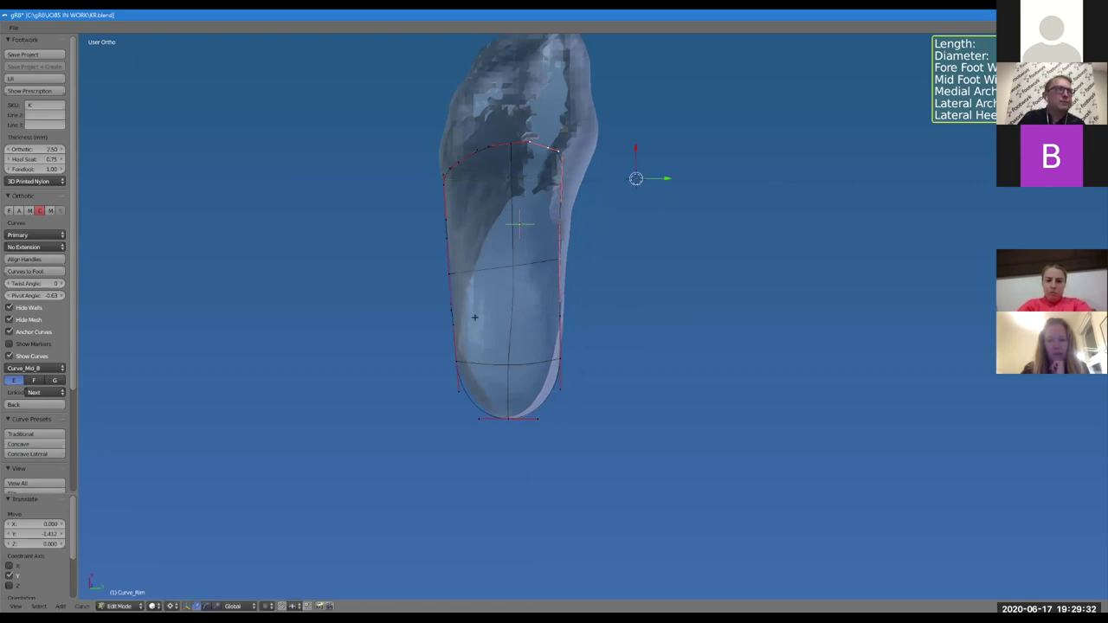
scroll(581, 368, down, 2)
scroll(532, 411, up, 2)
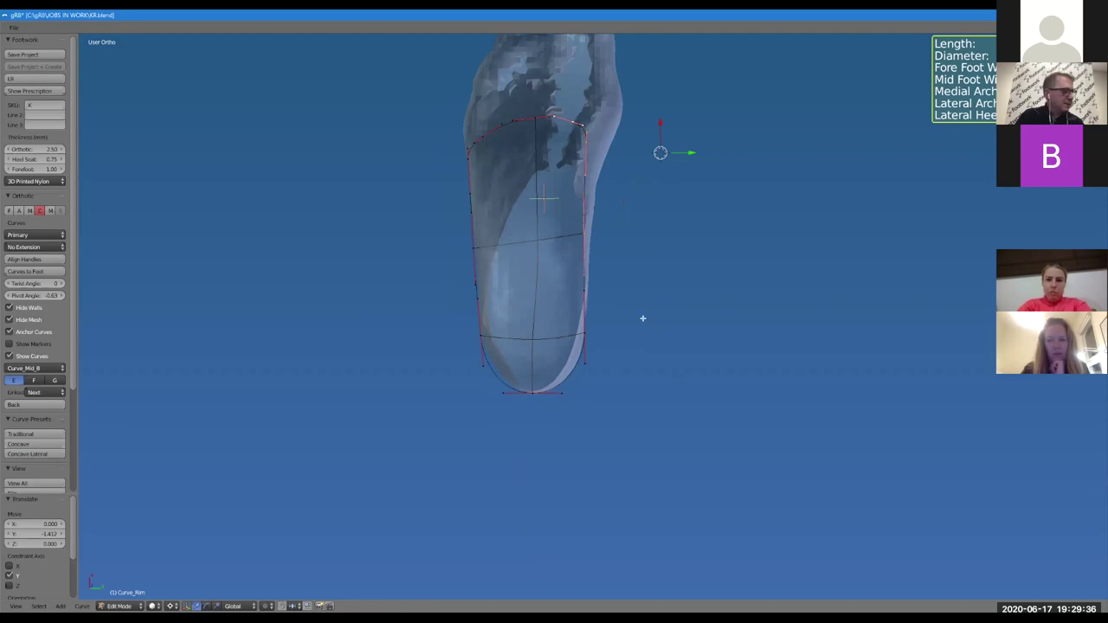
key(Tab)
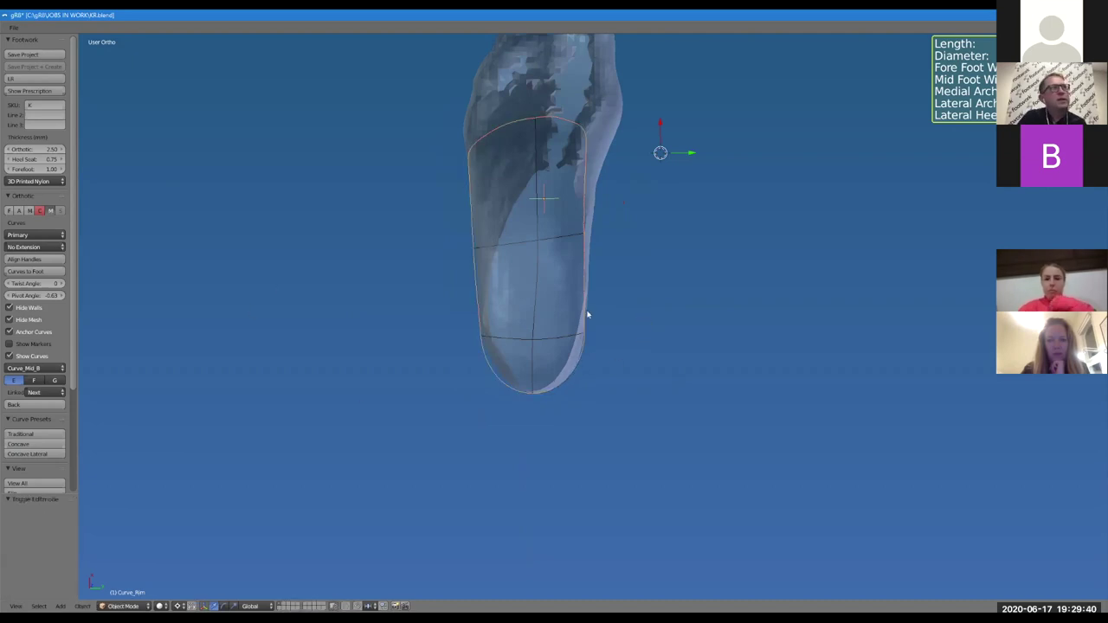
Generate the orthotic mesh from the edited curves and inspect its upper surface and underside against the foot scan
middle_drag(513, 332, 564, 470)
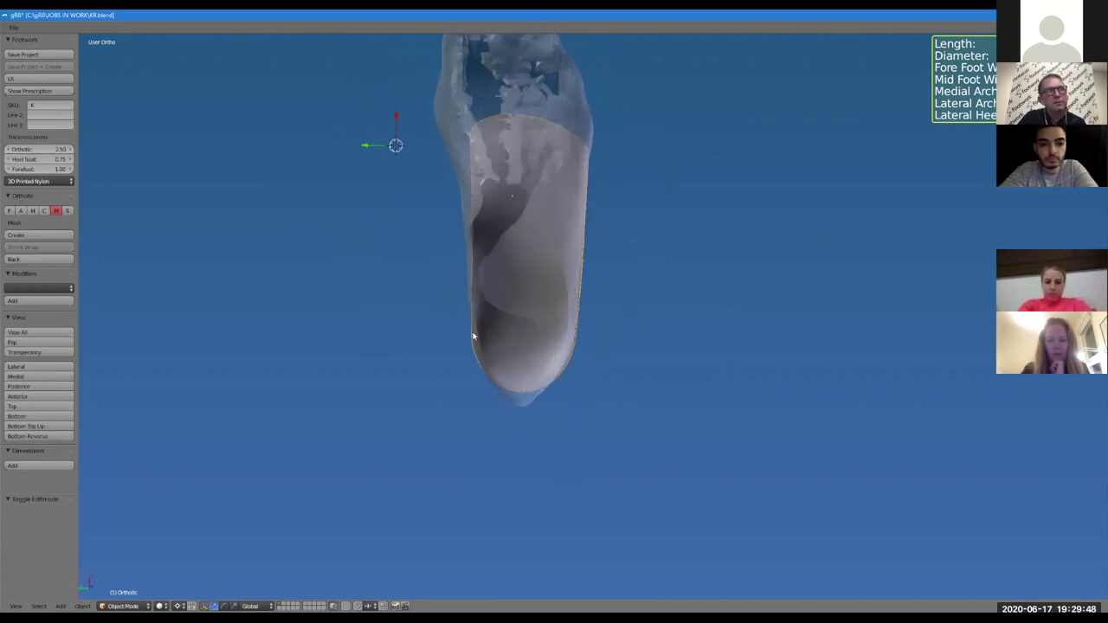
middle_drag(527, 371, 583, 346)
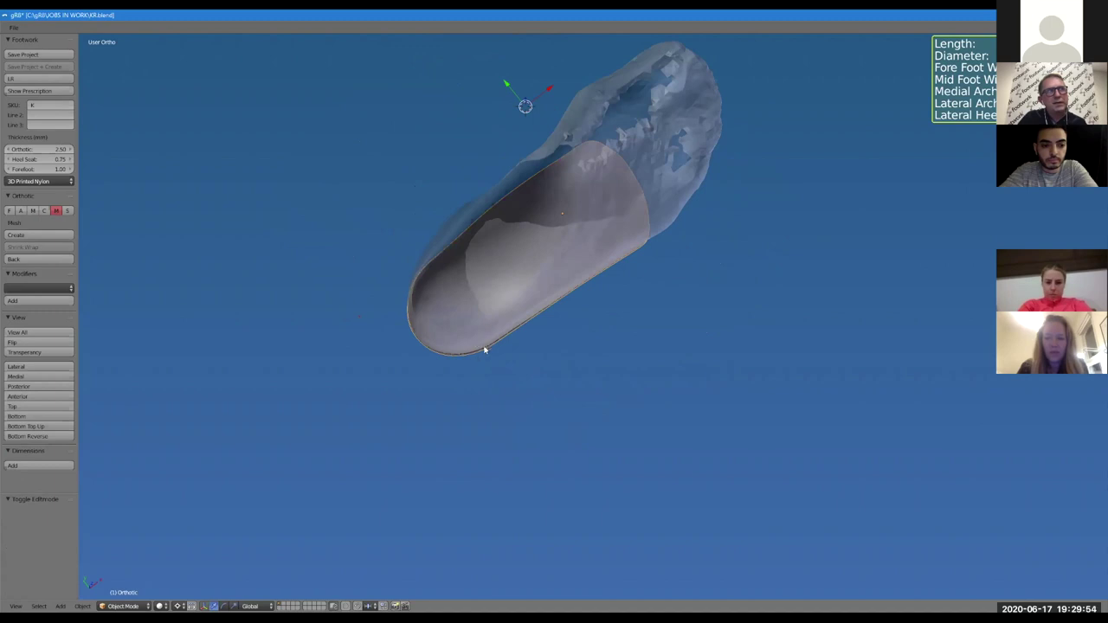
middle_drag(477, 363, 521, 289)
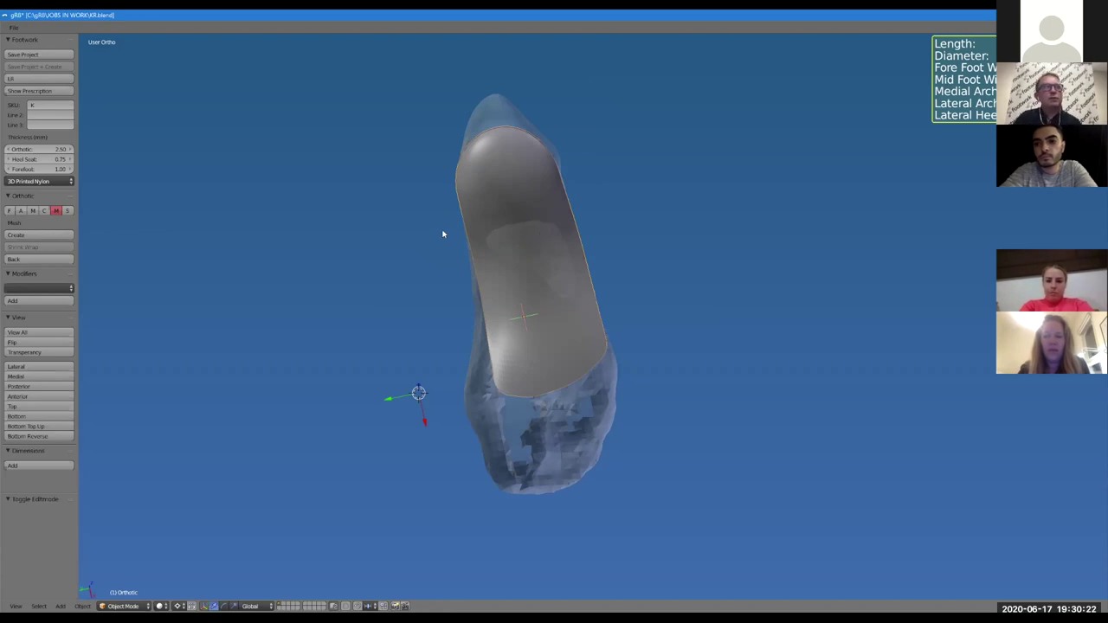
middle_drag(477, 292, 595, 290)
scroll(595, 289, up, 1)
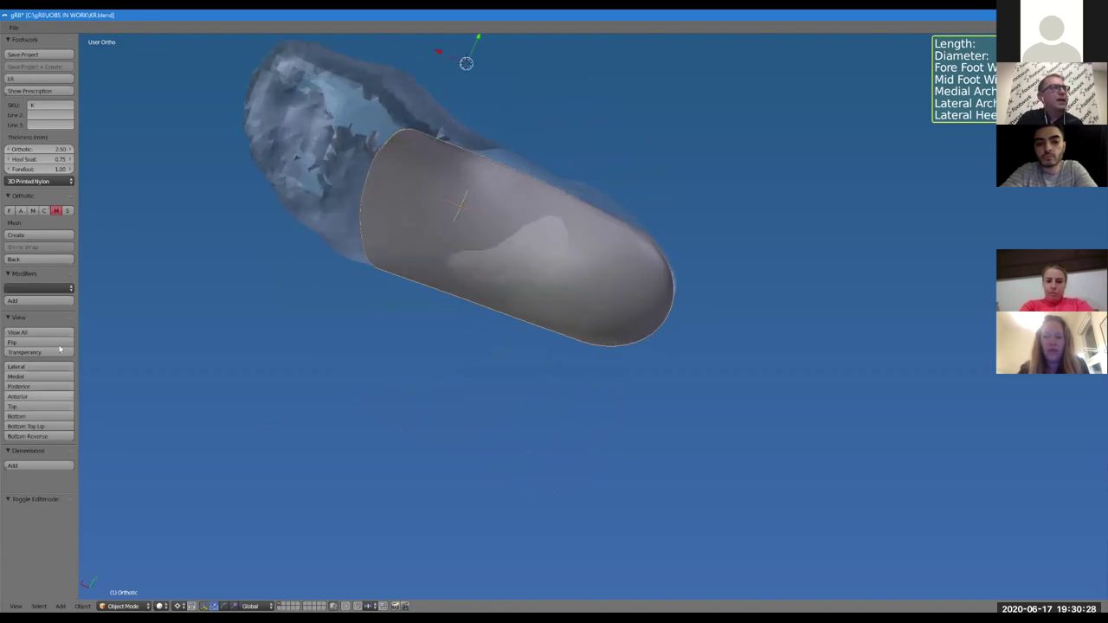
Go to the Stabiliser stage, add a modifier to the orthotic and set its type to Court Hook
click(66, 211)
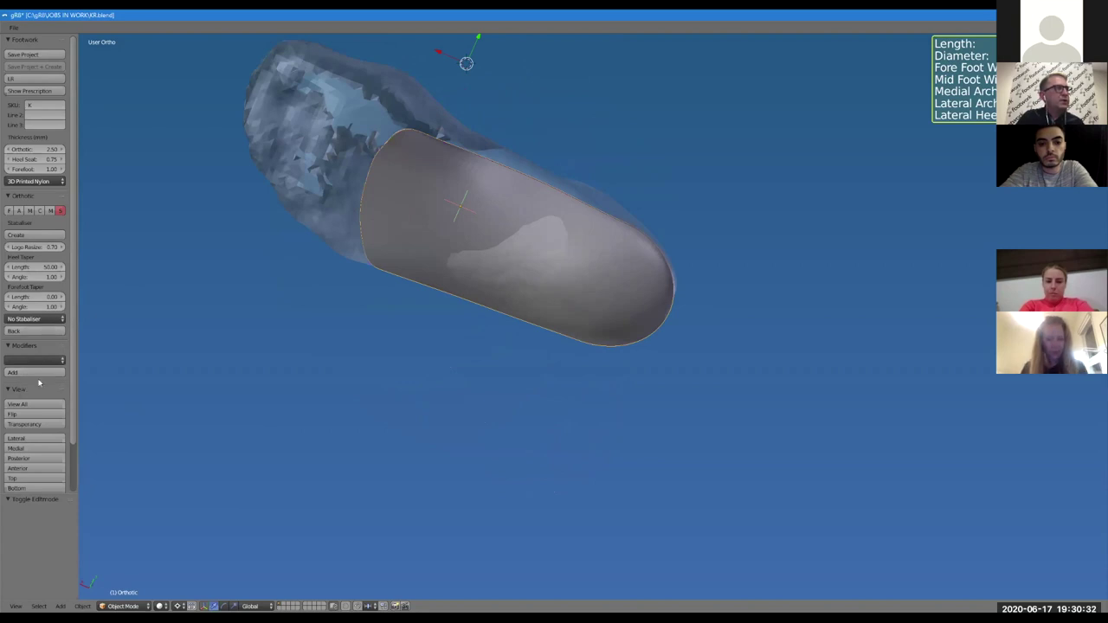
scroll(38, 383, down, 2)
click(35, 320)
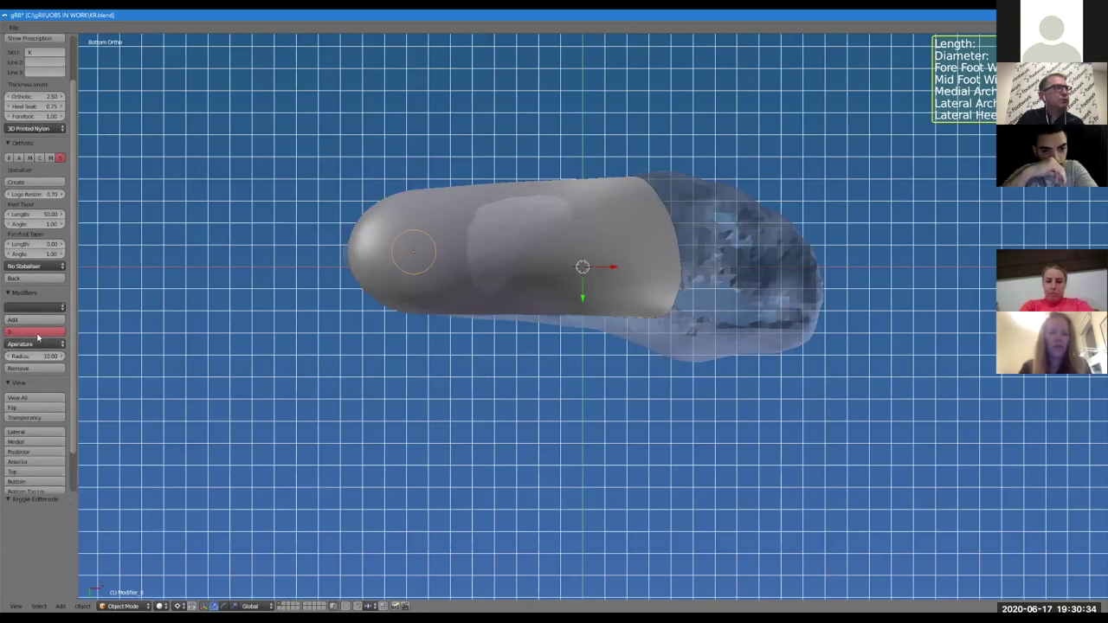
click(35, 343)
click(22, 322)
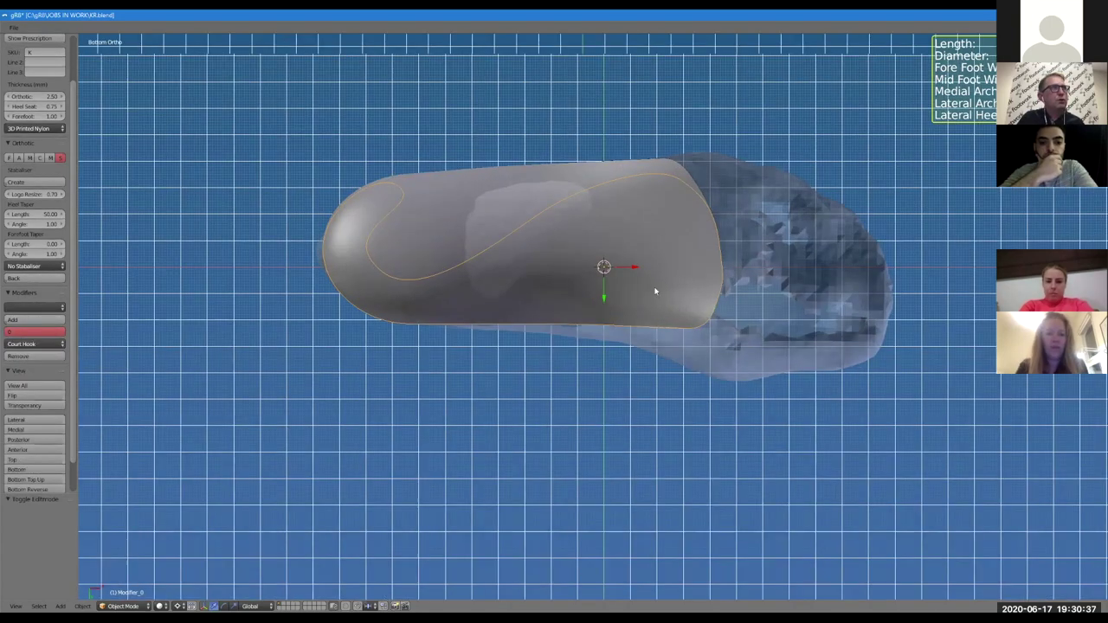
Edit the Court Hook outline, repositioning its points and handles at the forefoot, along the midfoot cut and at the hook tip
drag(743, 180, 728, 172)
key(g)
click(606, 177)
key(g)
click(611, 171)
key(g)
click(554, 195)
right_click(372, 171)
key(g)
click(367, 270)
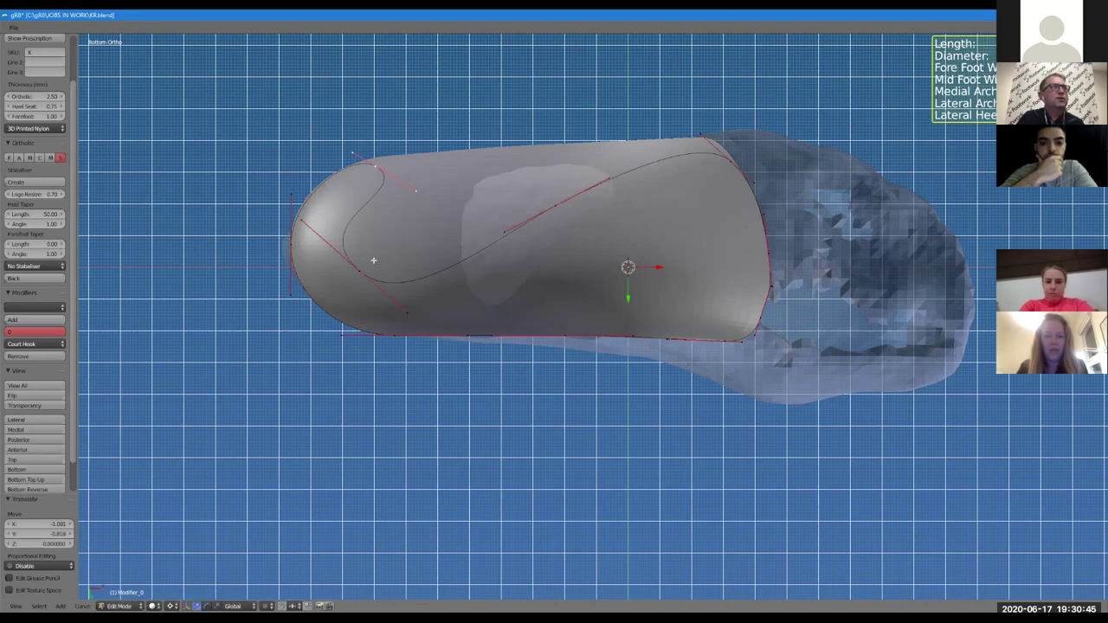
Refine the inner heel bend of the Court Hook outline, finish editing and create the orthotic with the cut-out
key(g)
click(370, 281)
key(g)
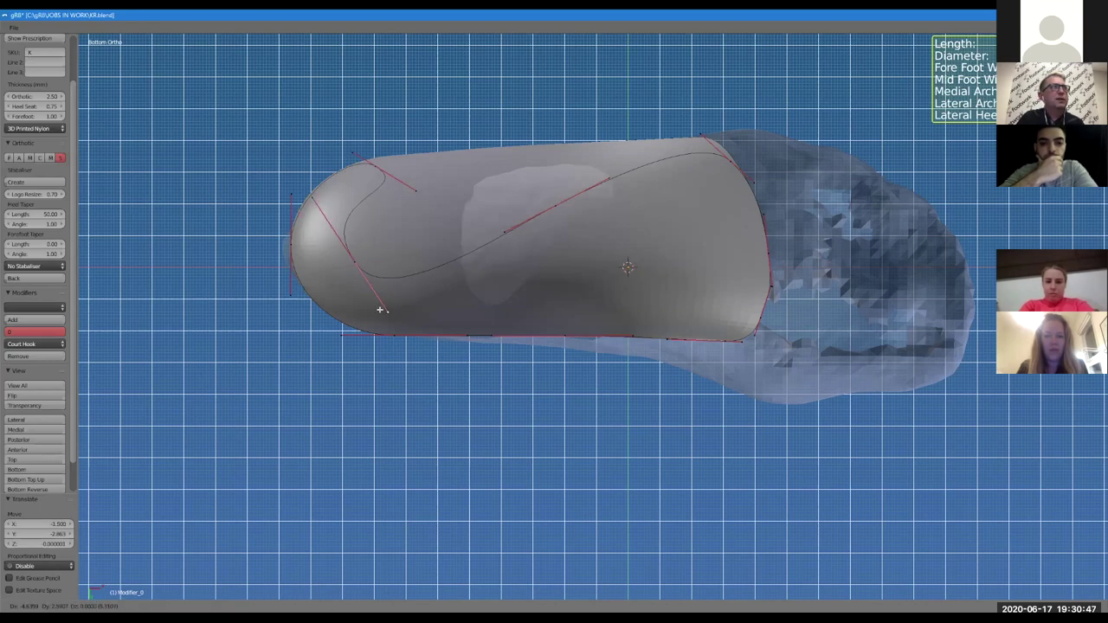
click(382, 308)
key(g)
click(383, 303)
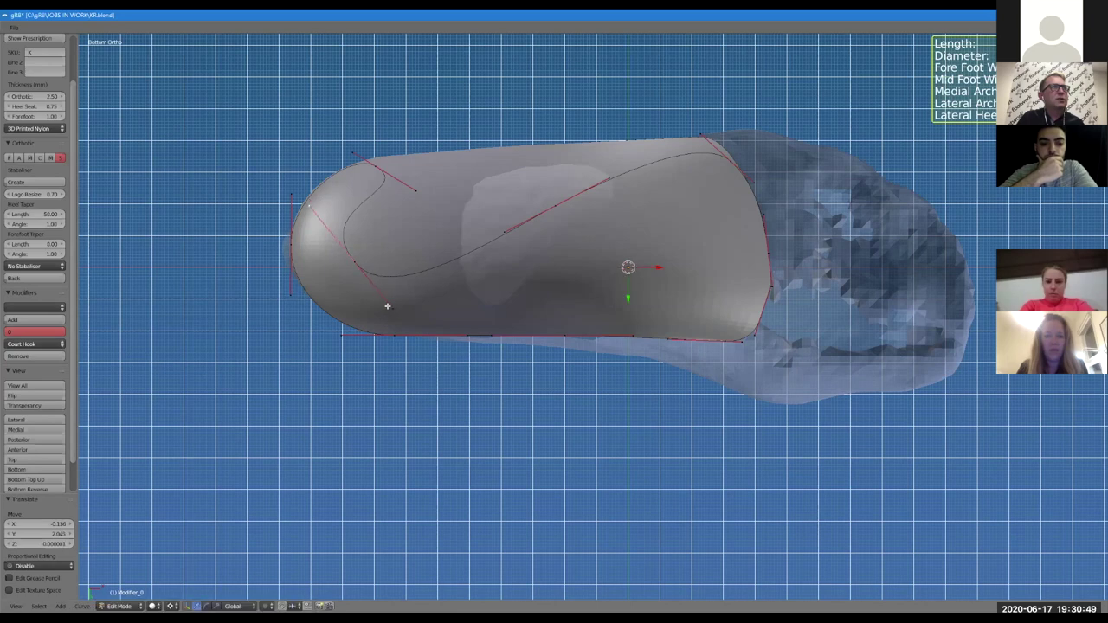
key(g)
click(395, 246)
key(Tab)
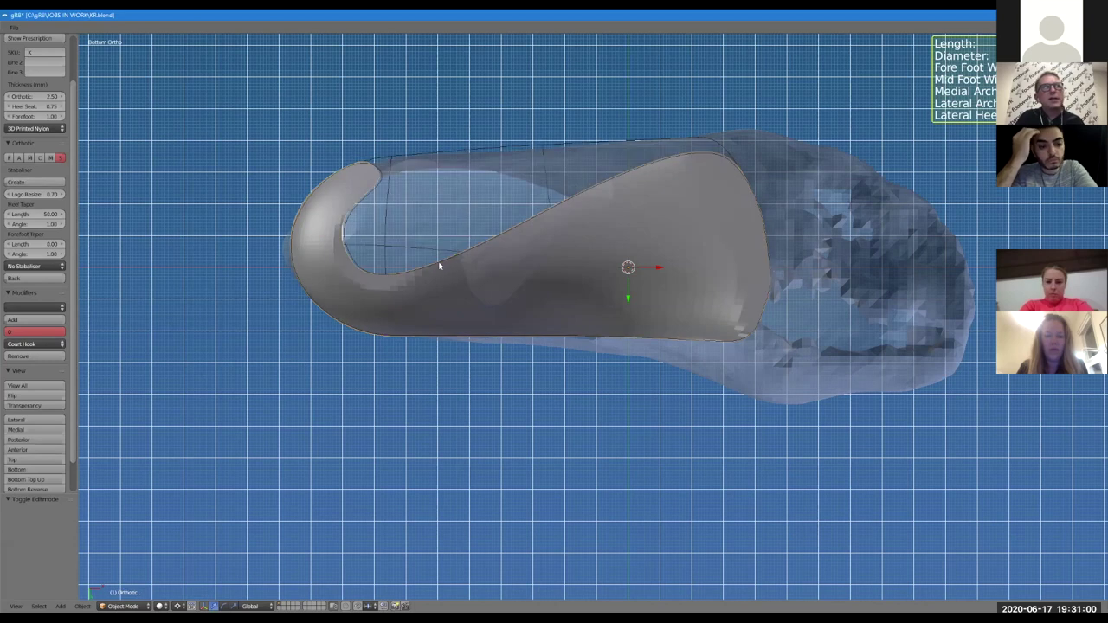
Examine the Court Hook orthotic against the foot scan from the side and from below, including the heel hook and cut-out
middle_drag(440, 268, 641, 350)
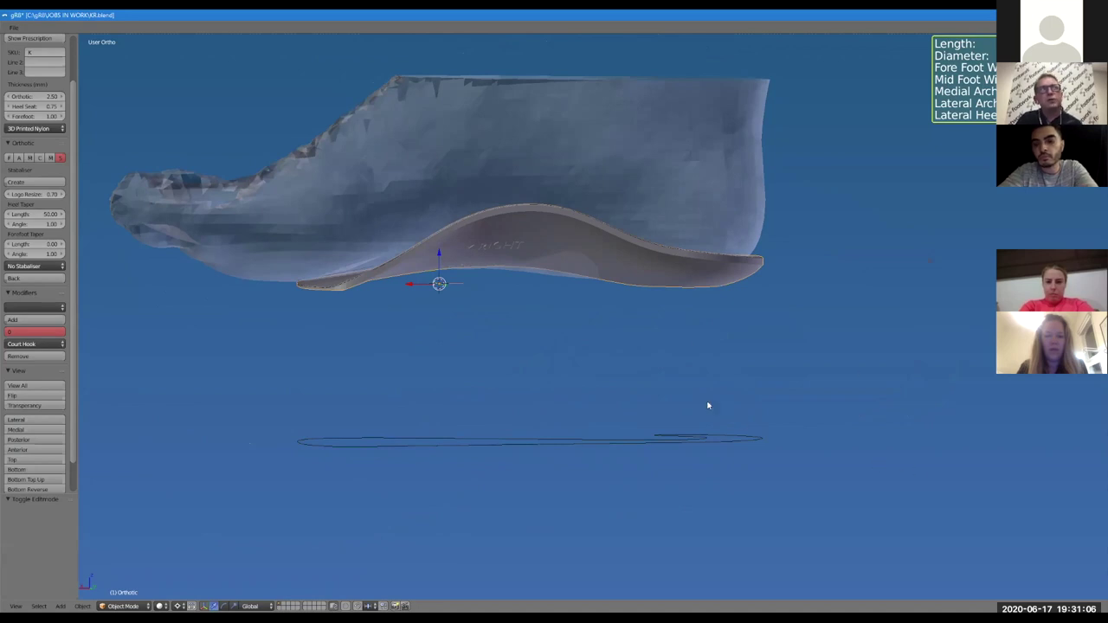
mouse_move(596, 257)
middle_down()
mouse_move(596, 225)
mouse_move(589, 267)
middle_up()
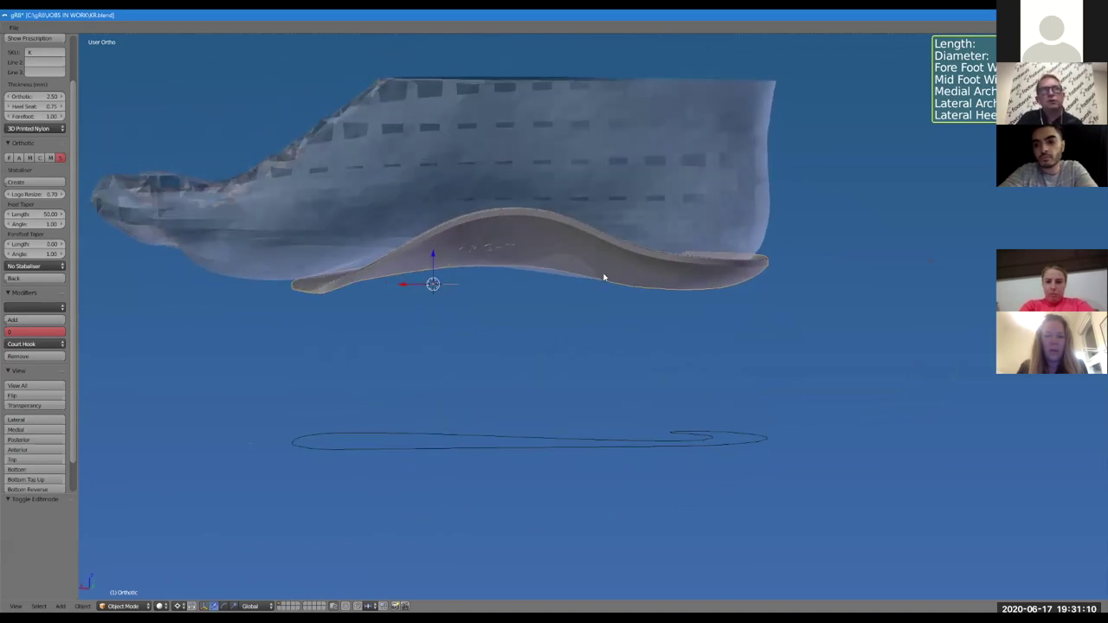
mouse_move(624, 279)
middle_down()
mouse_move(618, 267)
mouse_move(612, 277)
mouse_move(640, 282)
mouse_move(653, 217)
mouse_move(650, 240)
middle_up()
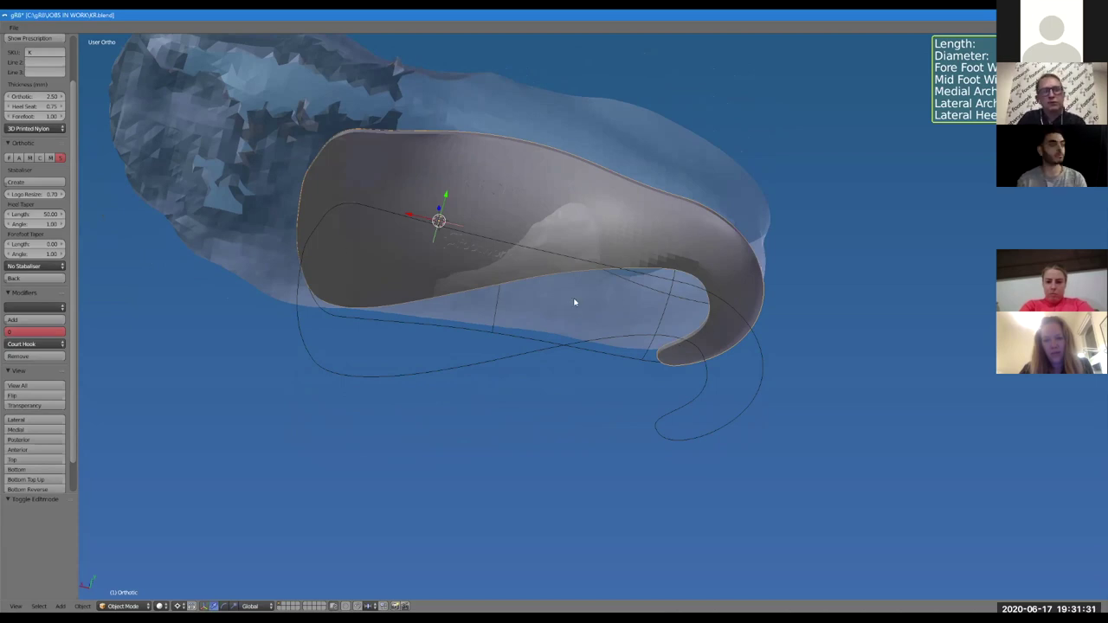
mouse_move(602, 252)
middle_down()
mouse_move(594, 228)
mouse_move(619, 243)
middle_up()
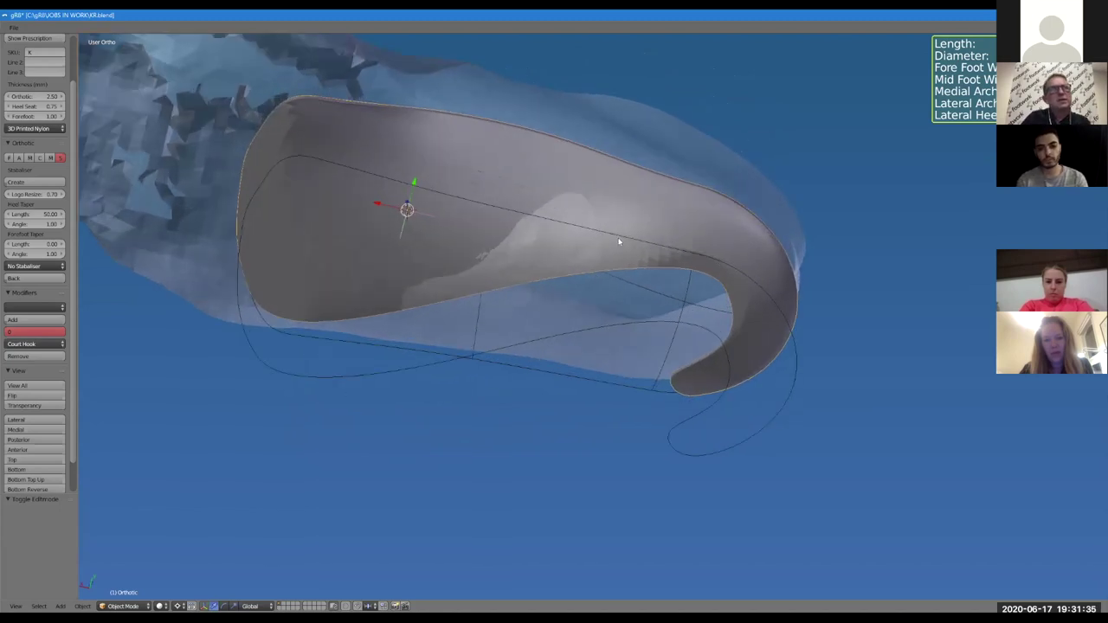
scroll(616, 233, down, 3)
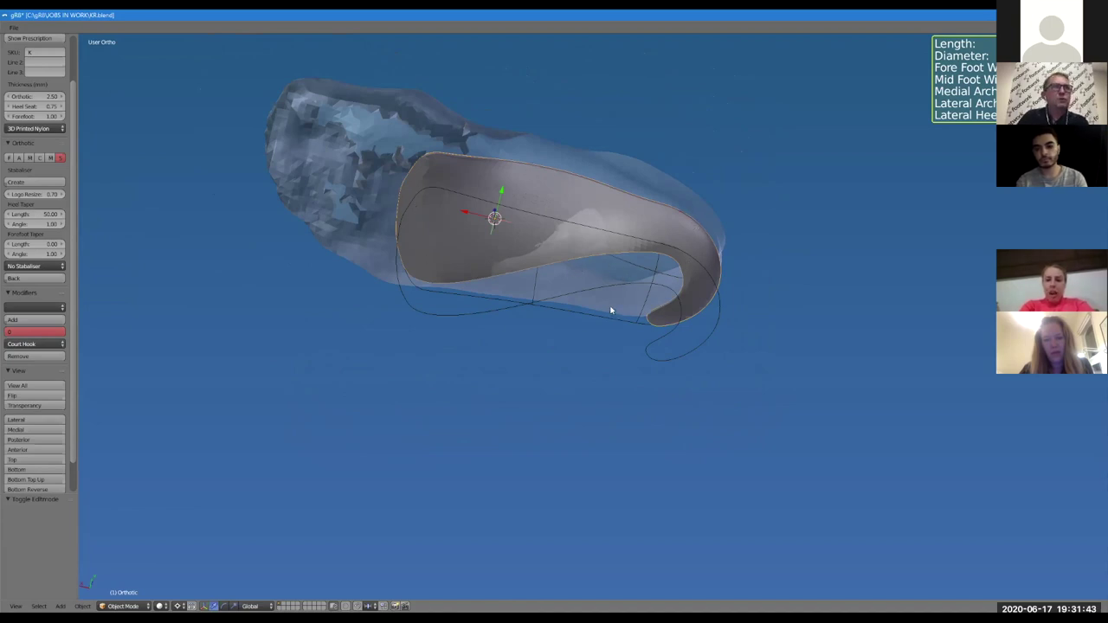
middle_drag(600, 234, 596, 253)
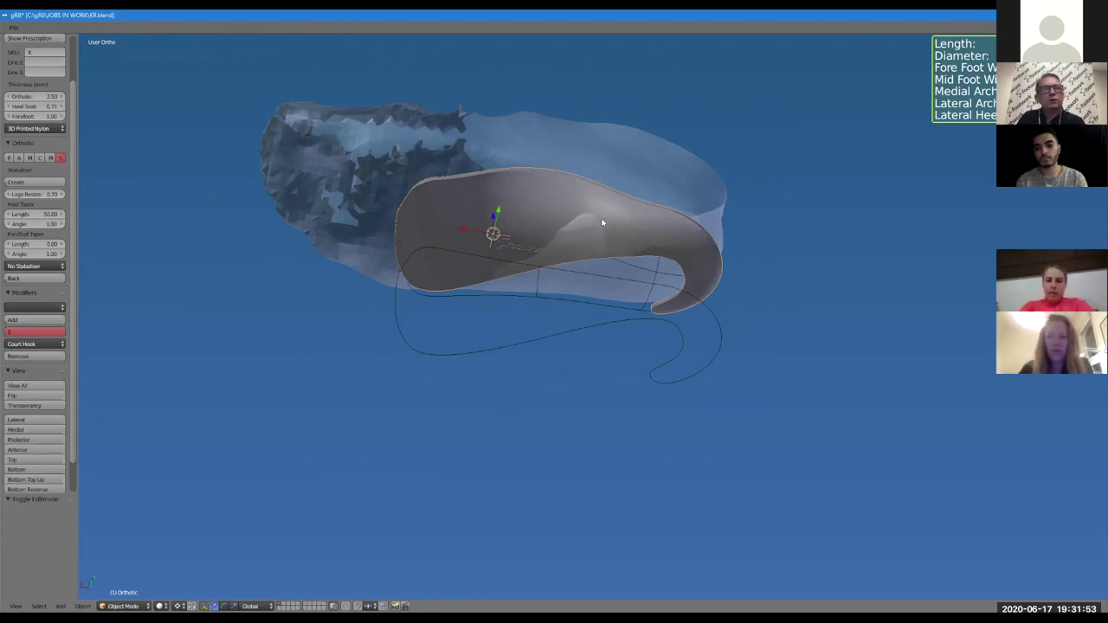
middle_drag(594, 225, 562, 304)
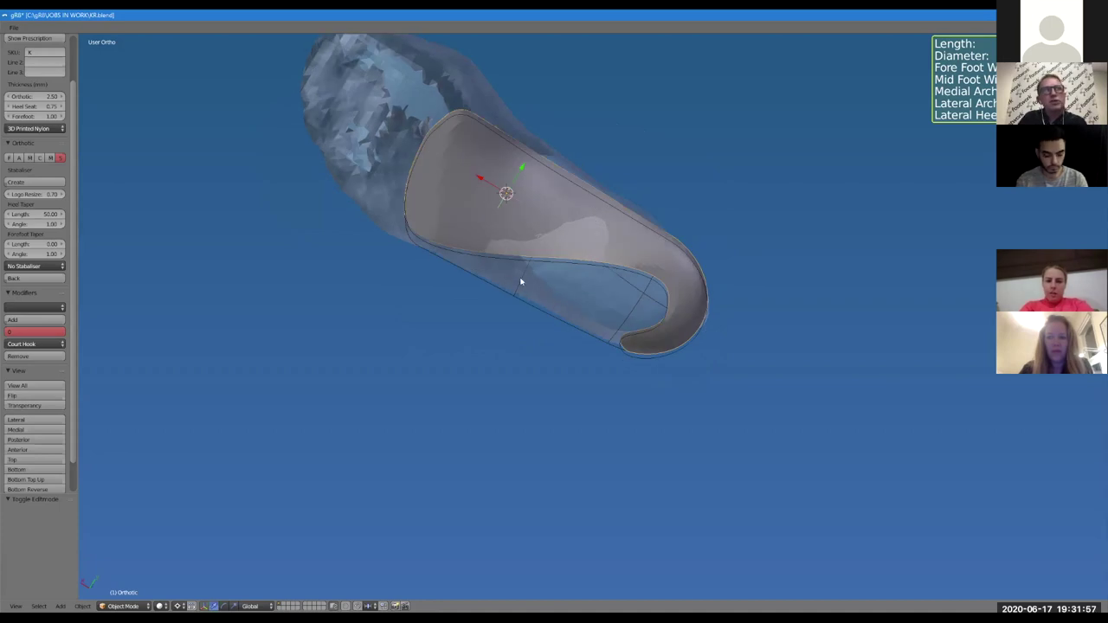
middle_drag(526, 225, 574, 160)
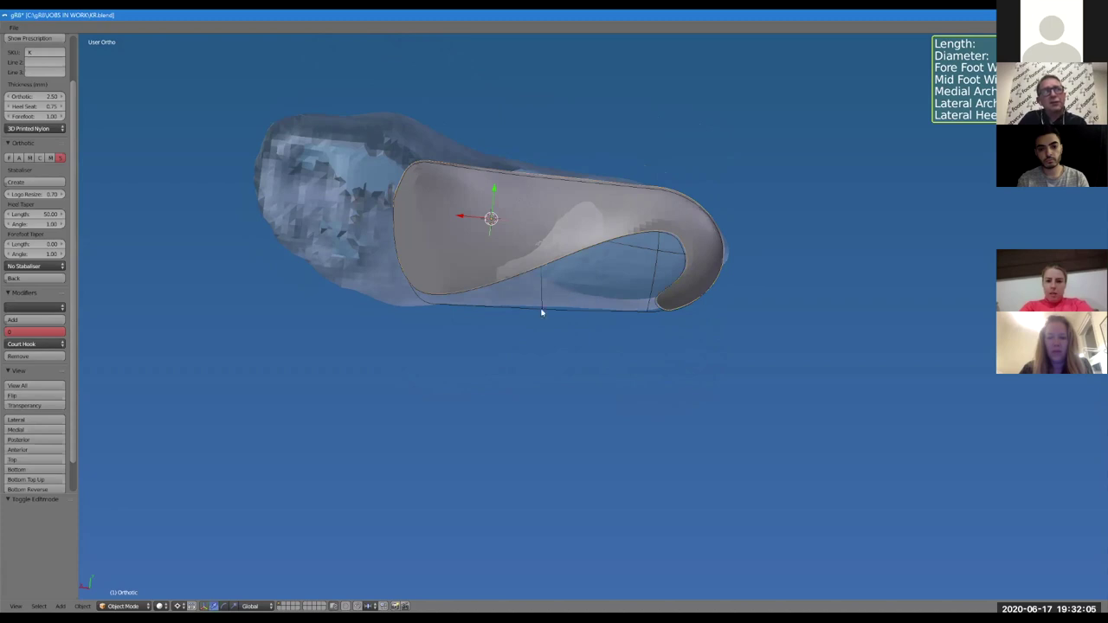
mouse_move(578, 284)
middle_down()
mouse_move(589, 294)
mouse_move(589, 282)
middle_up()
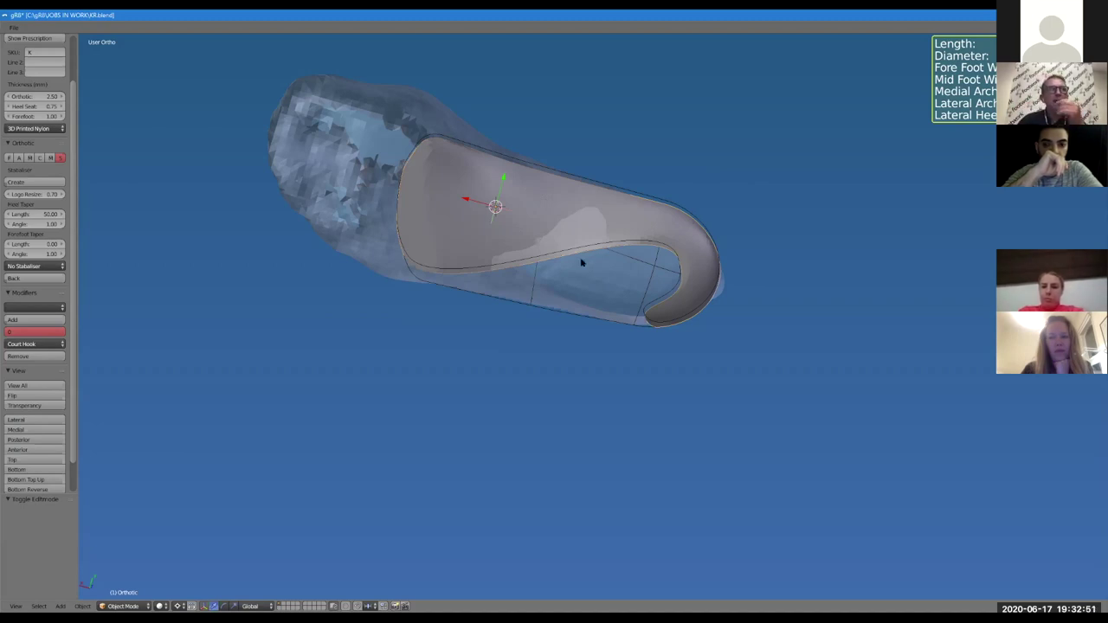
mouse_move(608, 290)
middle_down()
mouse_move(594, 307)
mouse_move(601, 285)
mouse_move(612, 299)
middle_up()
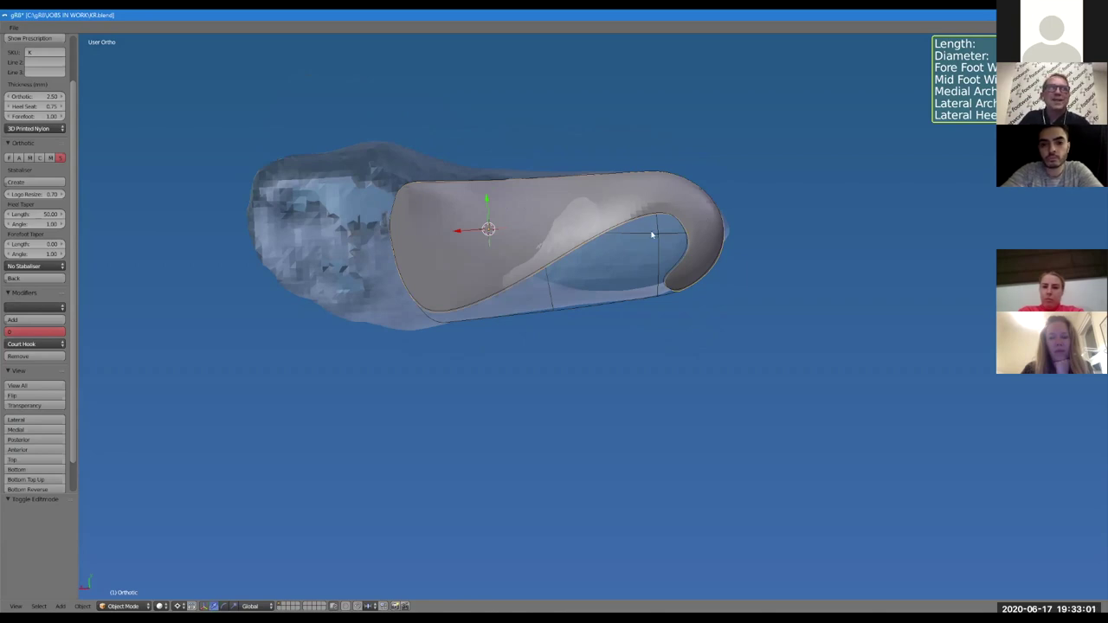
Inspect the Court Hook orthotic's arch, engraved underside, heel hook and forefoot edge from below, behind and along its length
middle_drag(650, 248, 584, 191)
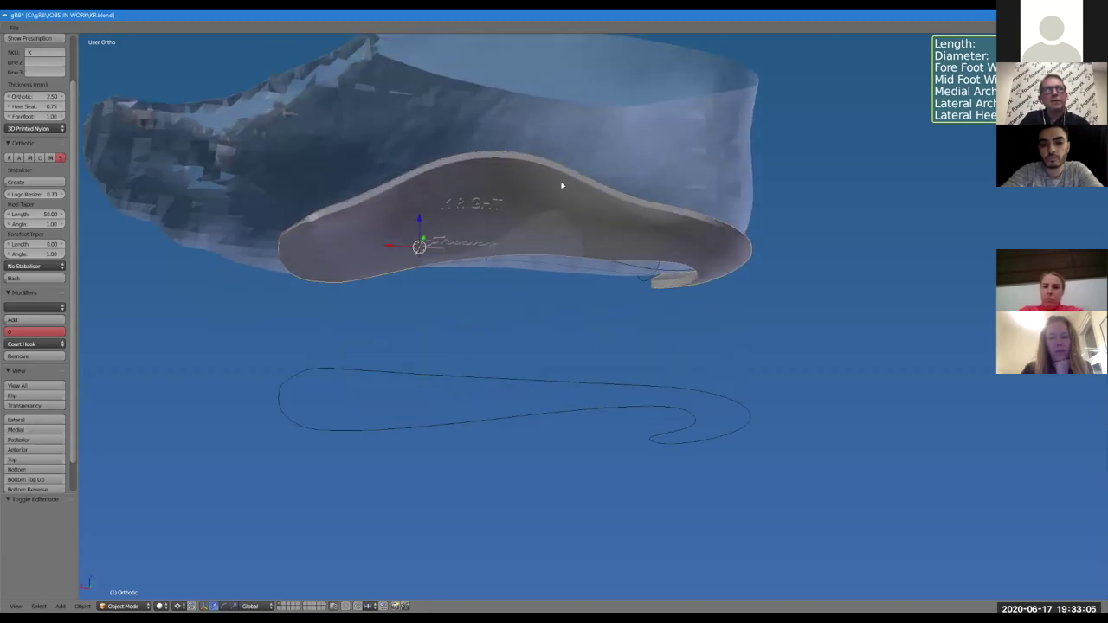
middle_drag(641, 258, 538, 149)
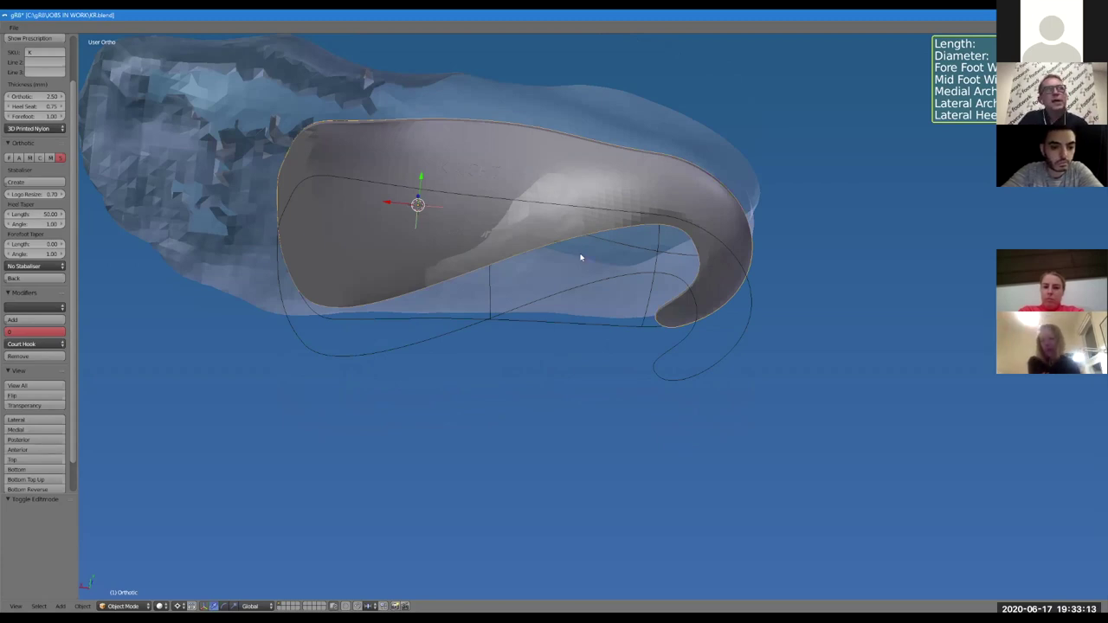
middle_drag(581, 255, 635, 230)
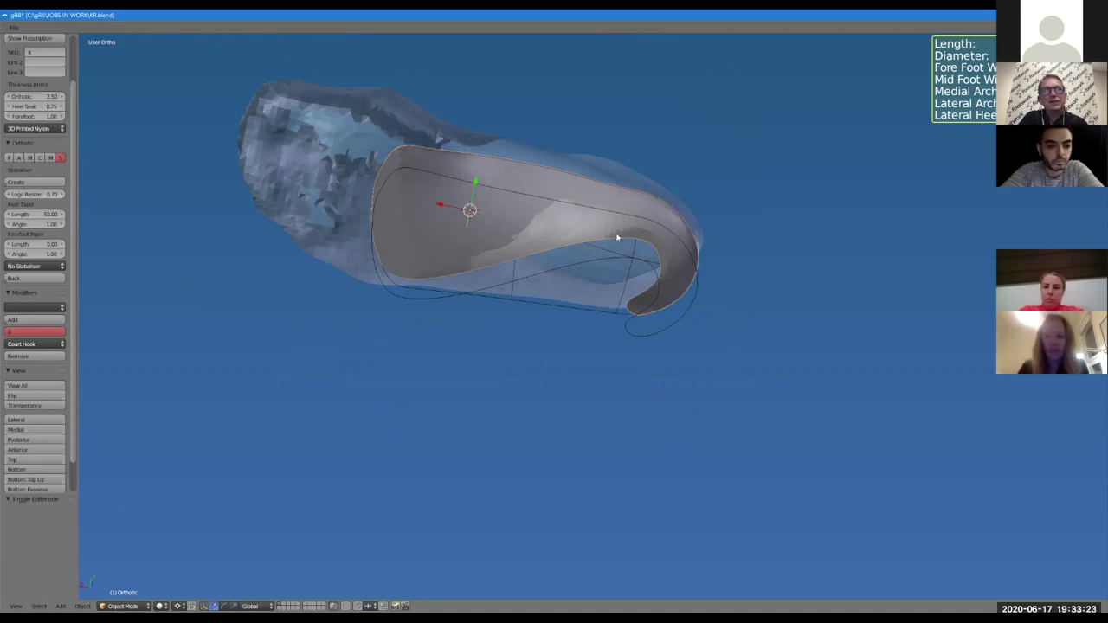
middle_drag(626, 228, 560, 197)
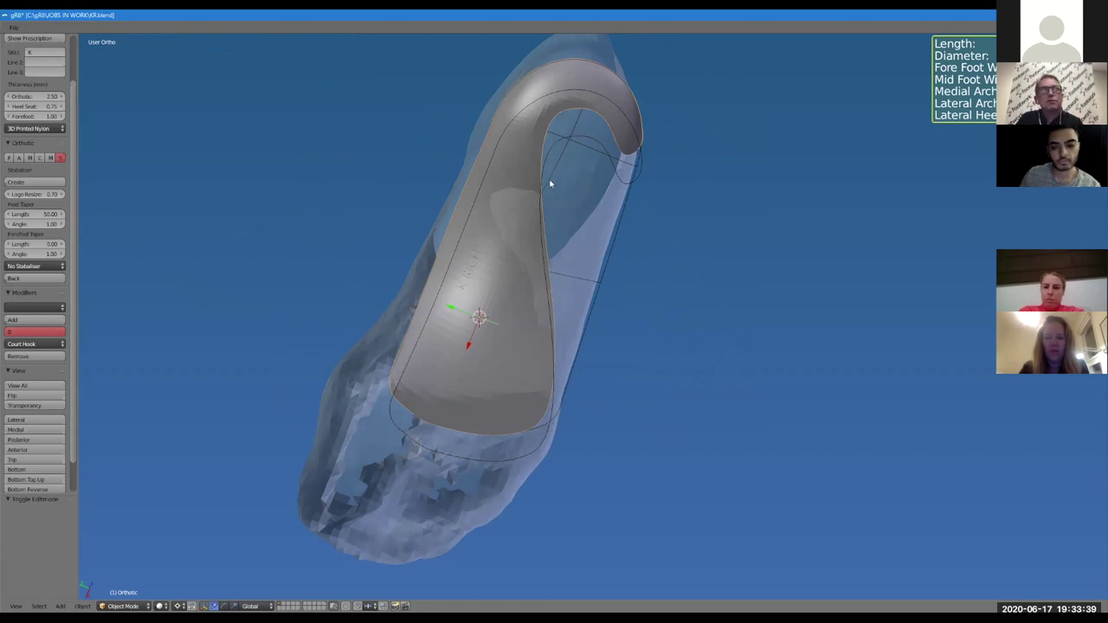
middle_drag(582, 170, 533, 279)
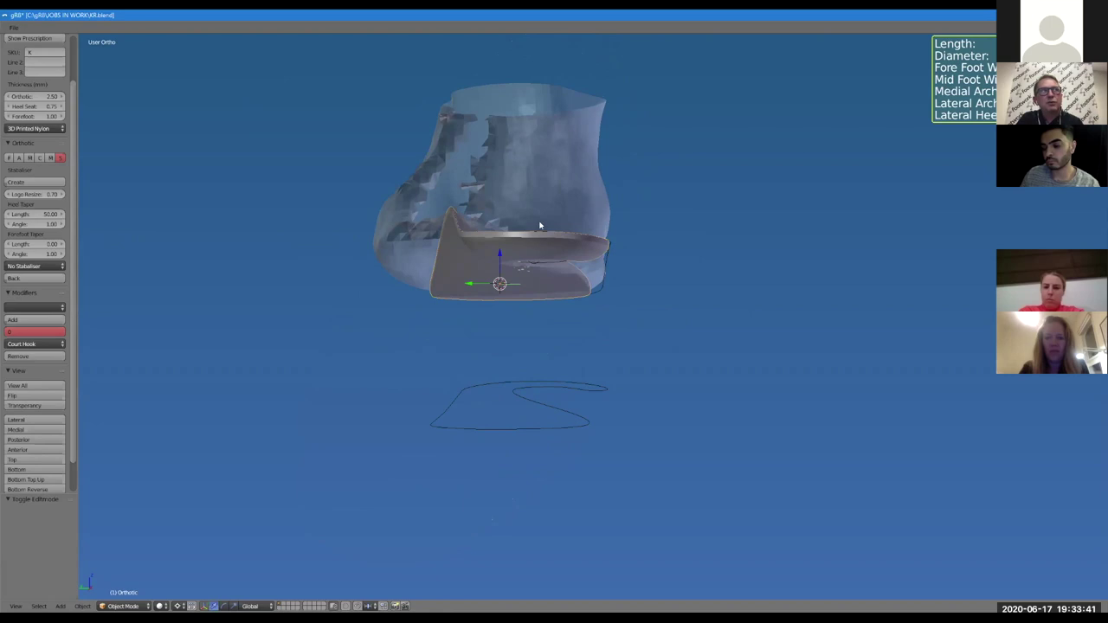
middle_drag(539, 225, 531, 211)
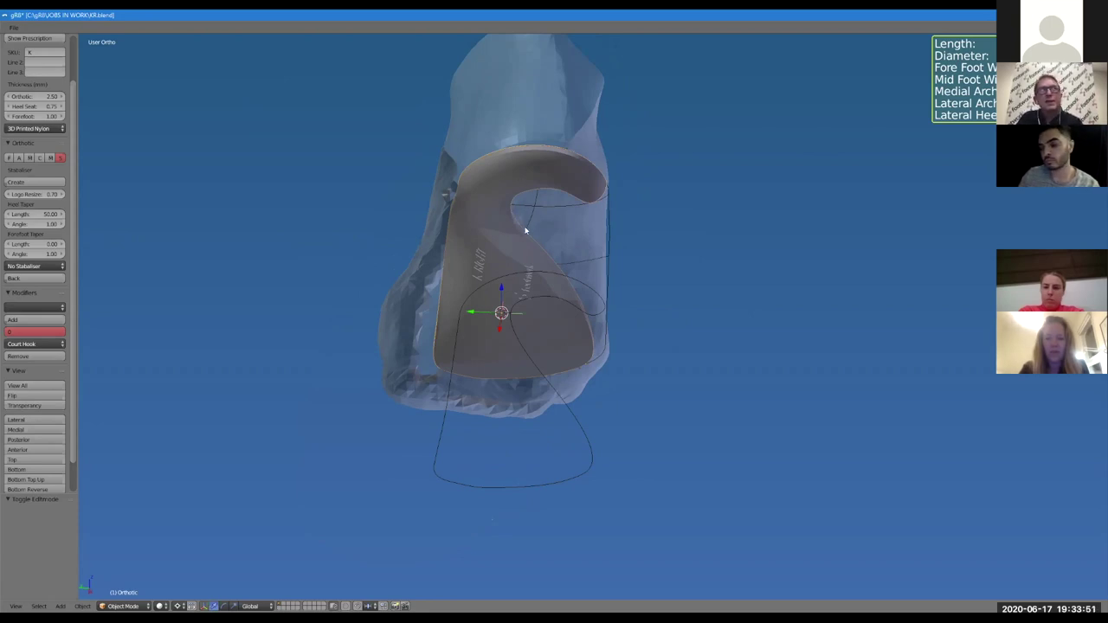
middle_drag(525, 243, 512, 284)
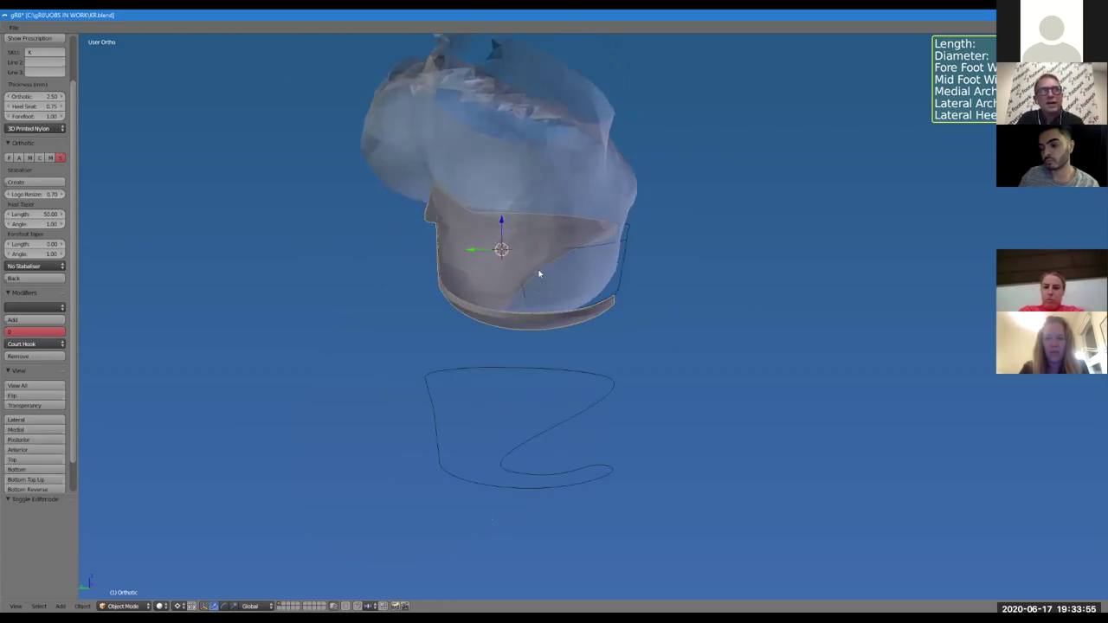
middle_drag(517, 300, 601, 184)
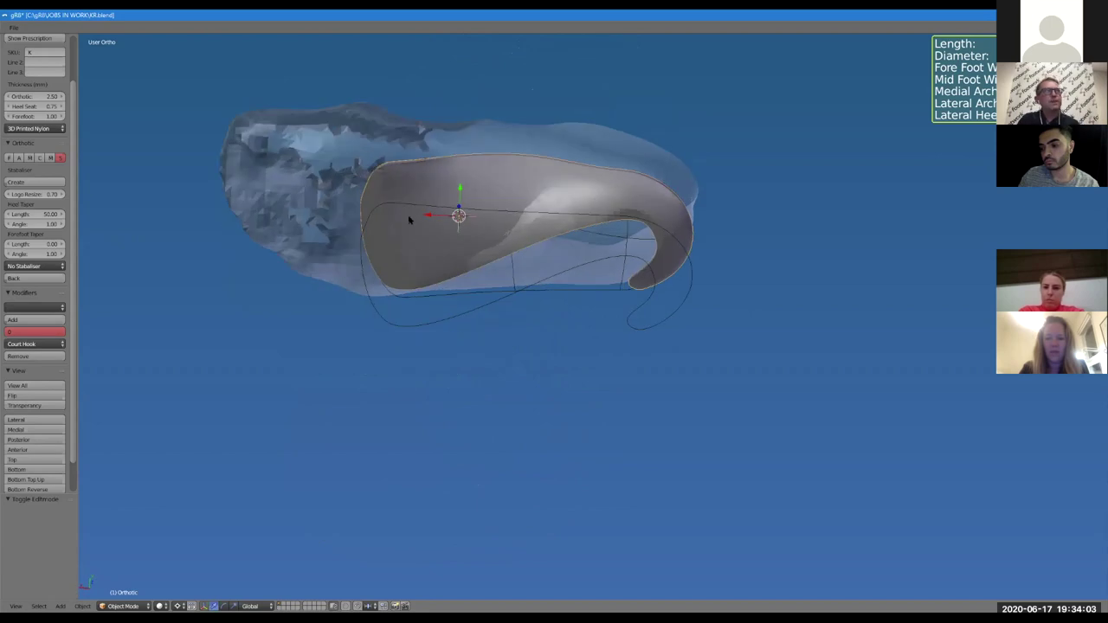
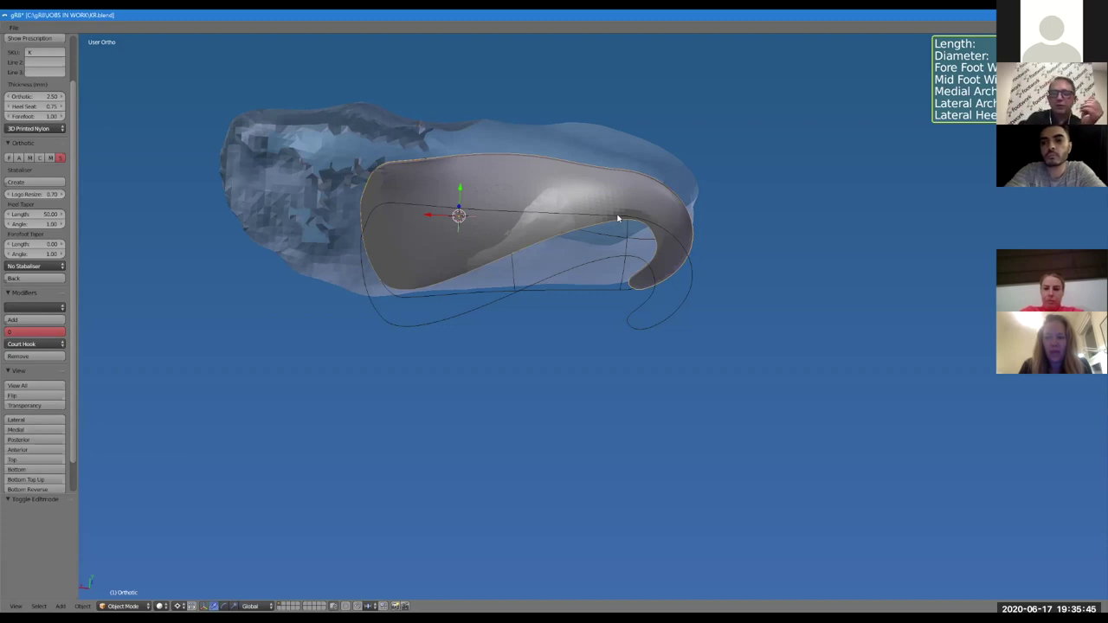
scroll(568, 413, down, 2)
scroll(584, 500, up, 2)
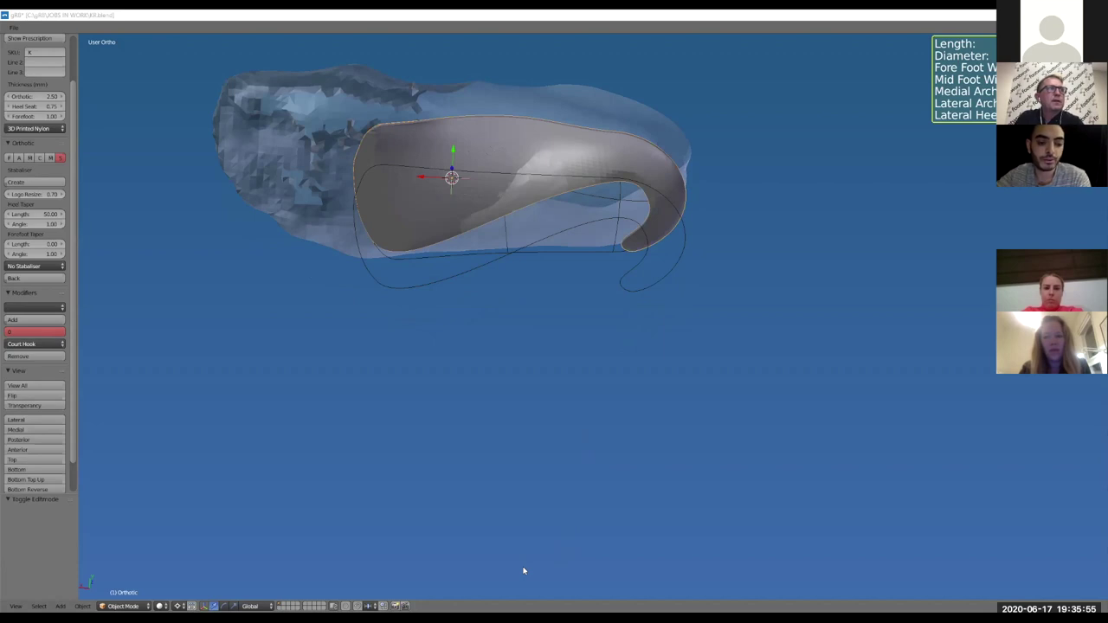
Switch to the Footwork Podiatric Laboratory custom orthotic form in Chrome and review its heel cup, arch fill, intrinsic correction and shell material sections
key(alt+Tab)
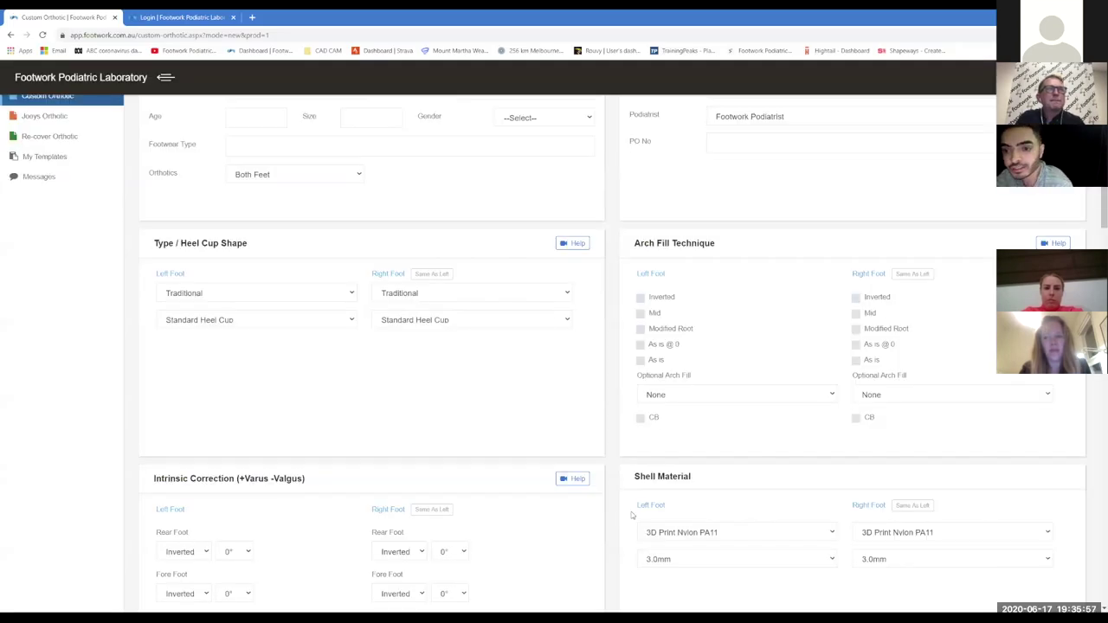
scroll(709, 464, down, 2)
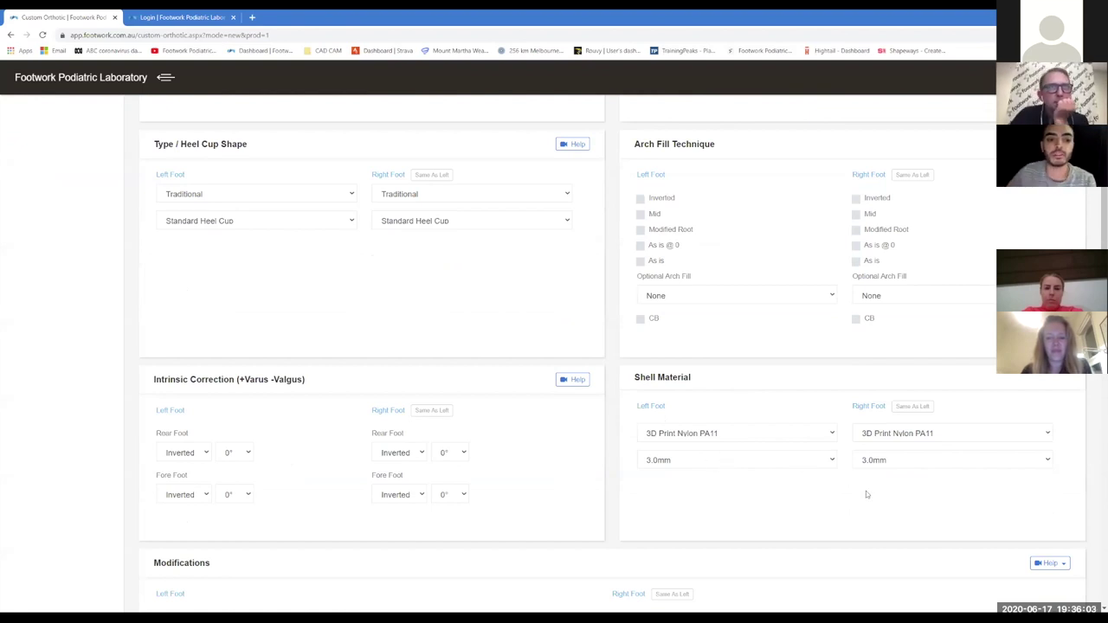
scroll(887, 432, up, 1)
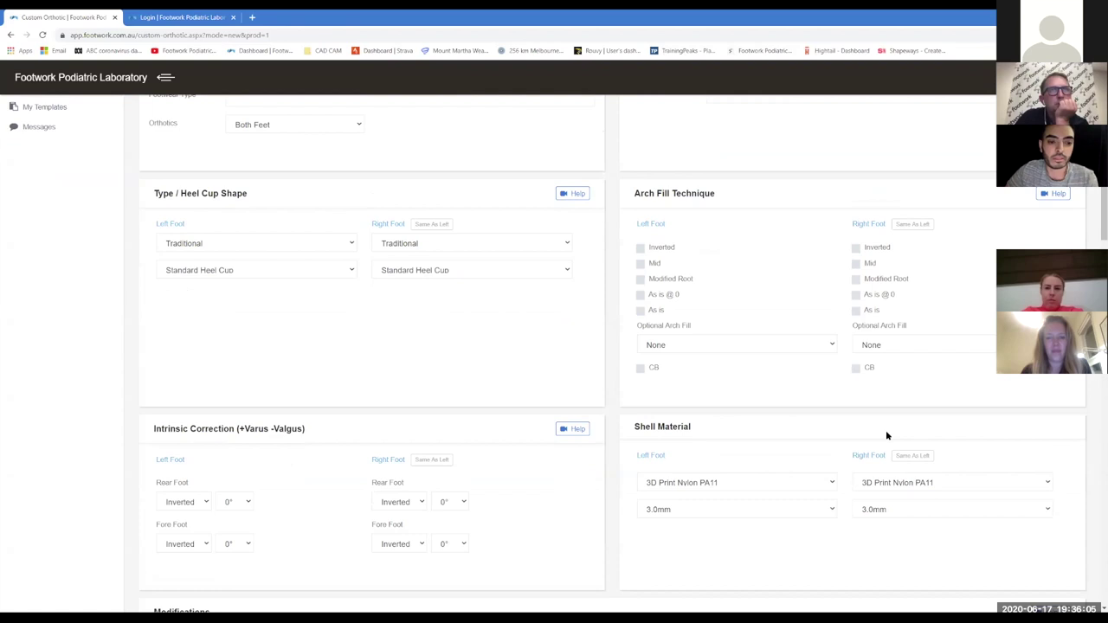
scroll(887, 436, up, 1)
scroll(887, 436, down, 1)
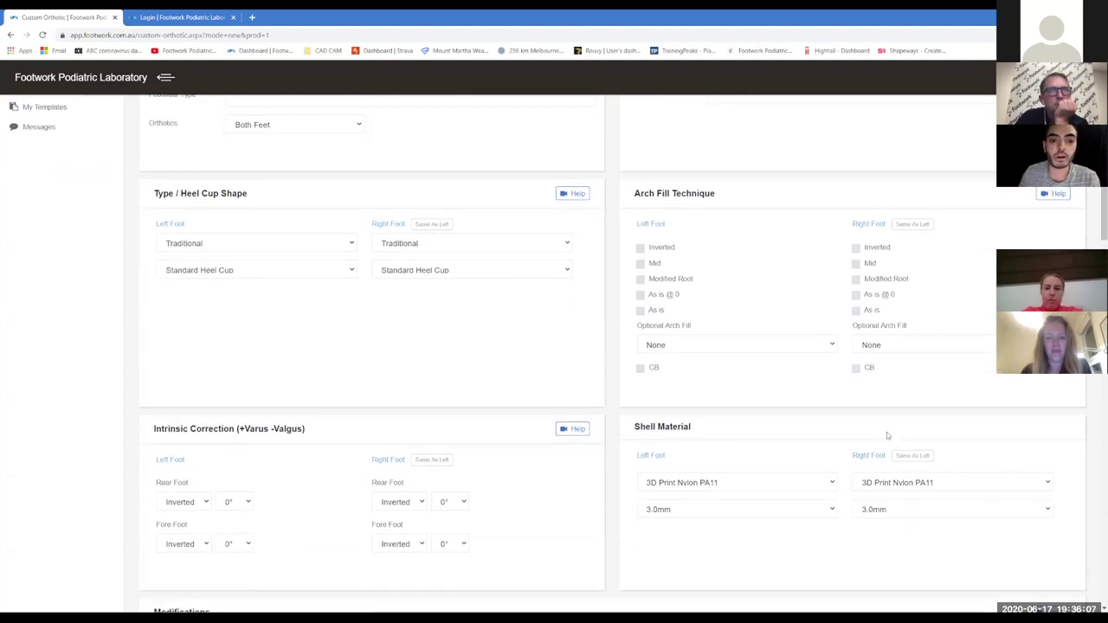
scroll(887, 436, up, 1)
scroll(887, 436, down, 1)
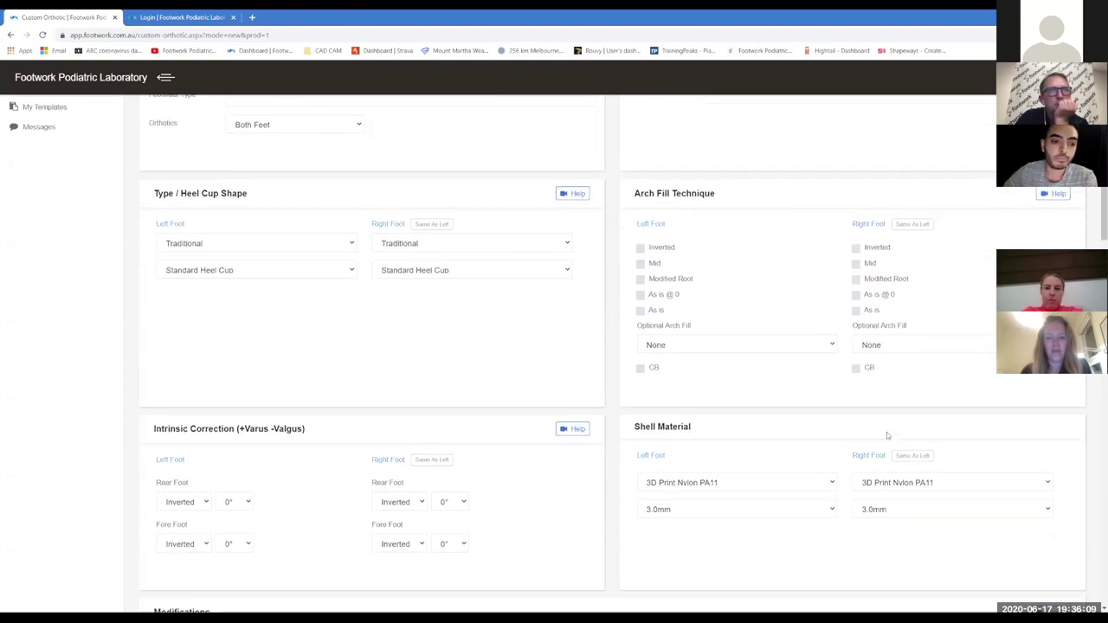
scroll(887, 434, up, 1)
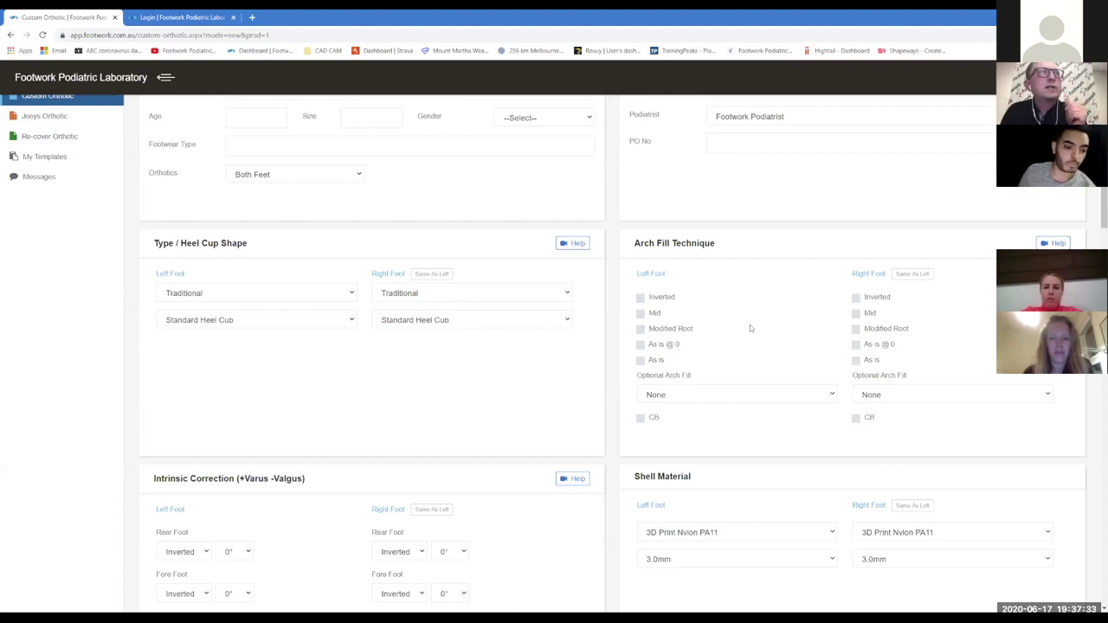
scroll(732, 313, down, 1)
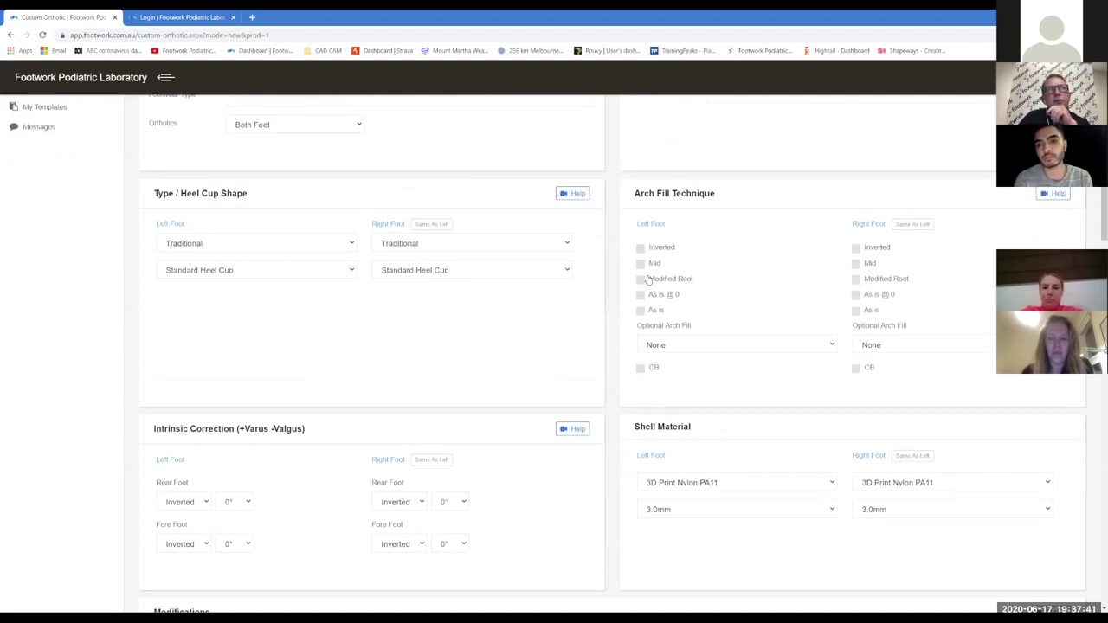
View the Optional Arch Fill choices for the left foot without changing the selection
click(670, 345)
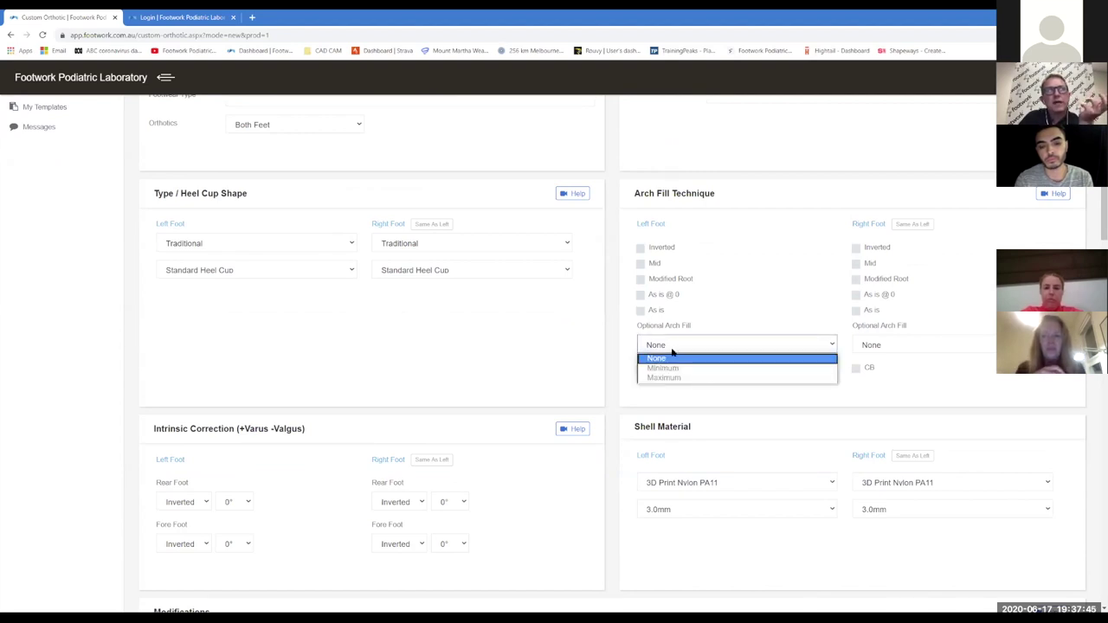
click(673, 401)
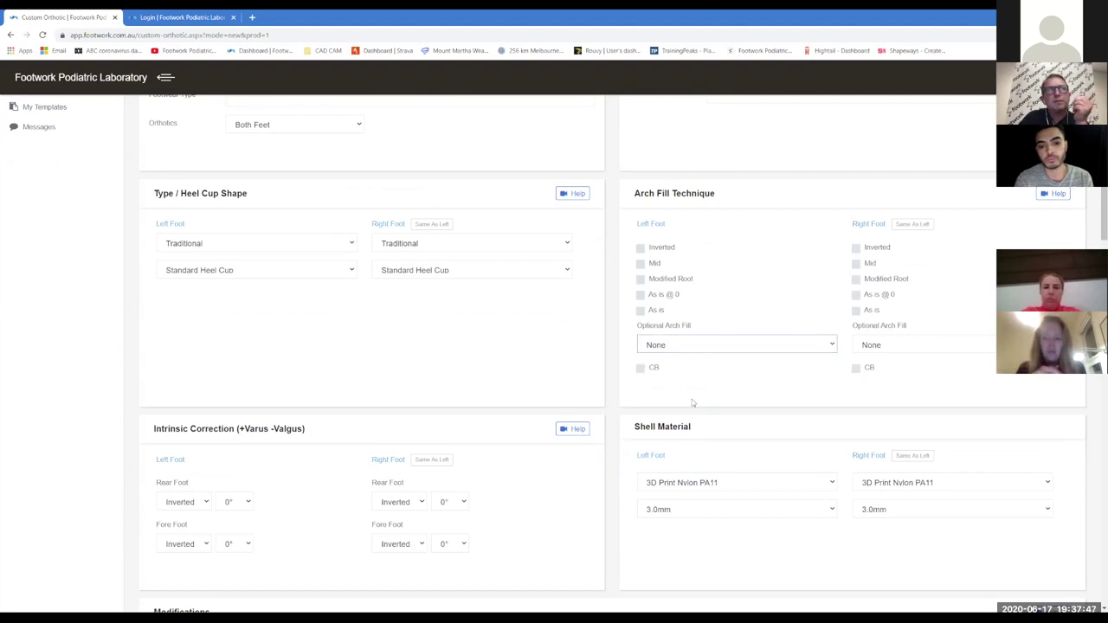
scroll(732, 317, up, 1)
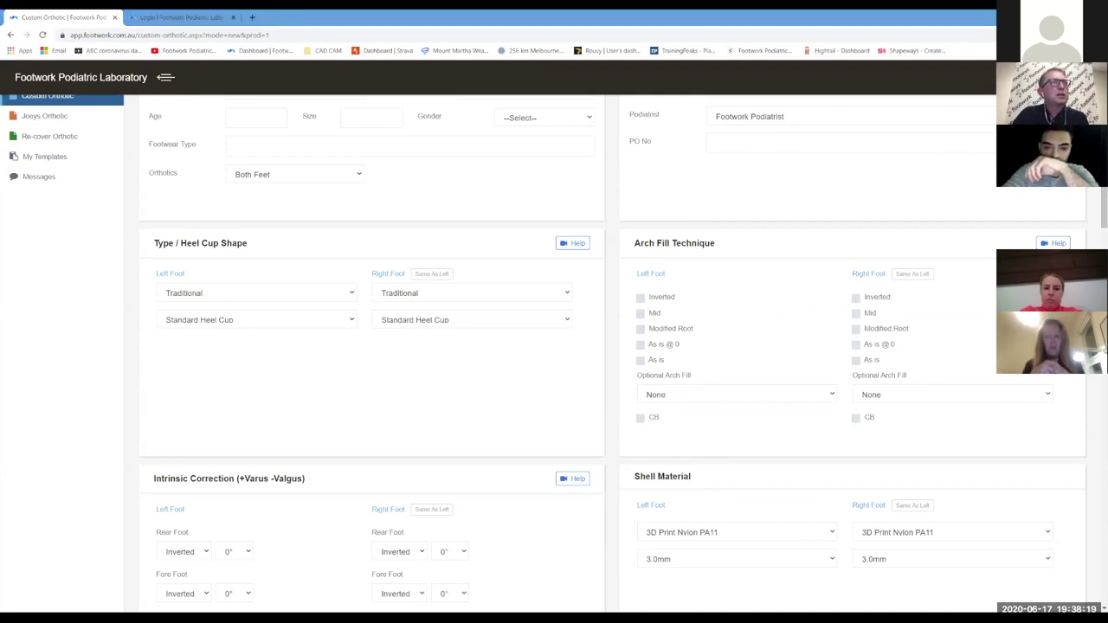
Switch to the gR8 window at the Curves stage, toggle the foot scan's transparency to make it solid and show the hidden walls
key(alt+Tab)
middle_drag(592, 387, 577, 364)
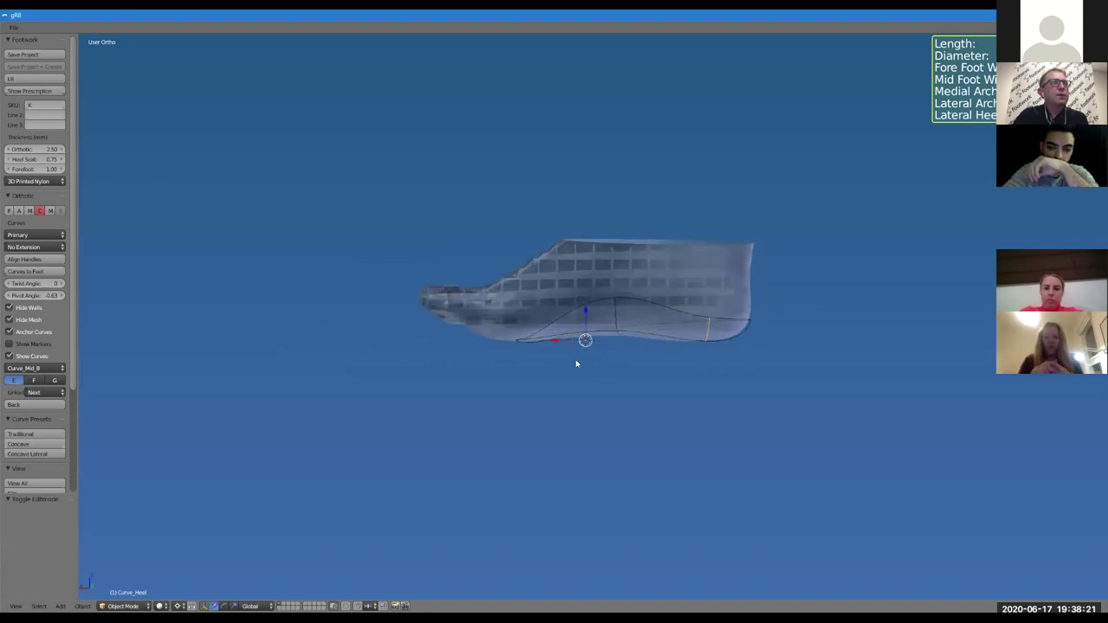
middle_drag(814, 344, 697, 368)
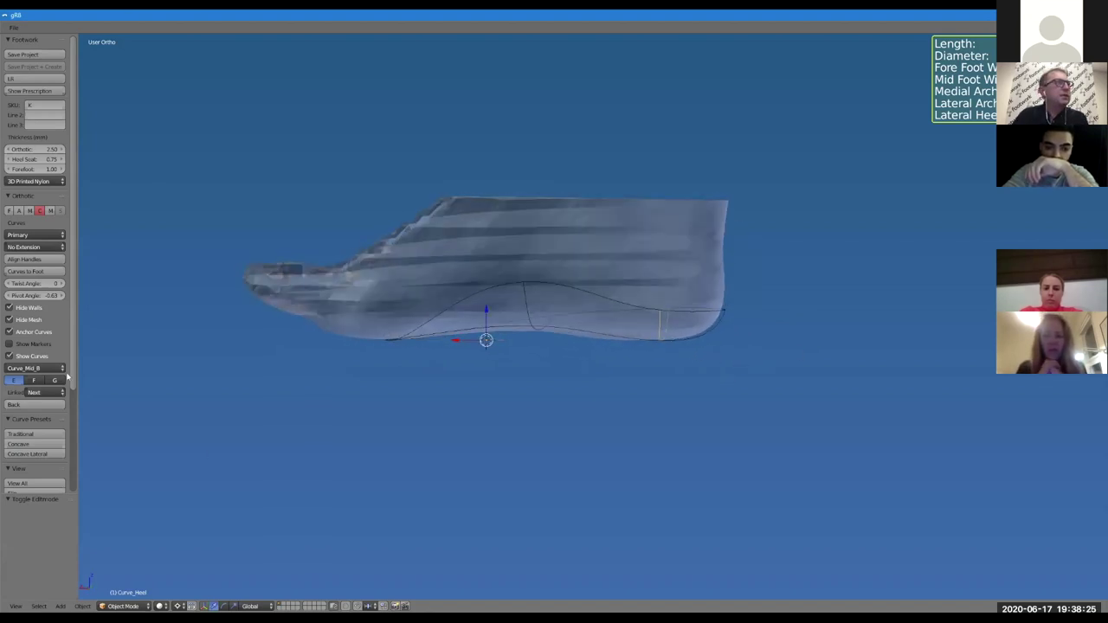
scroll(29, 448, down, 2)
scroll(29, 449, down, 3)
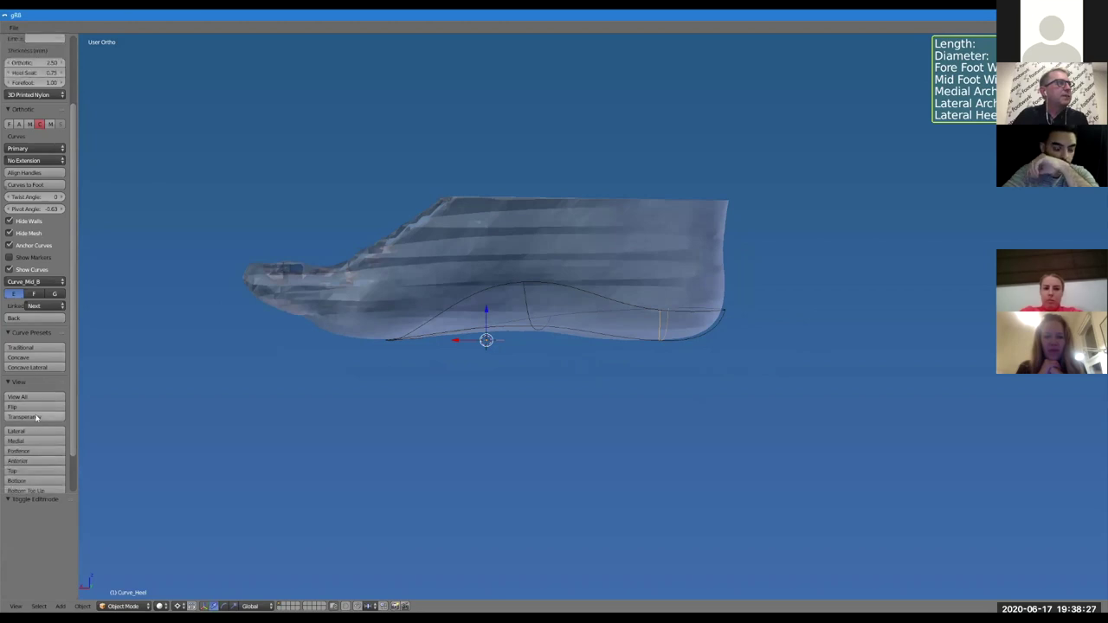
click(37, 417)
click(10, 221)
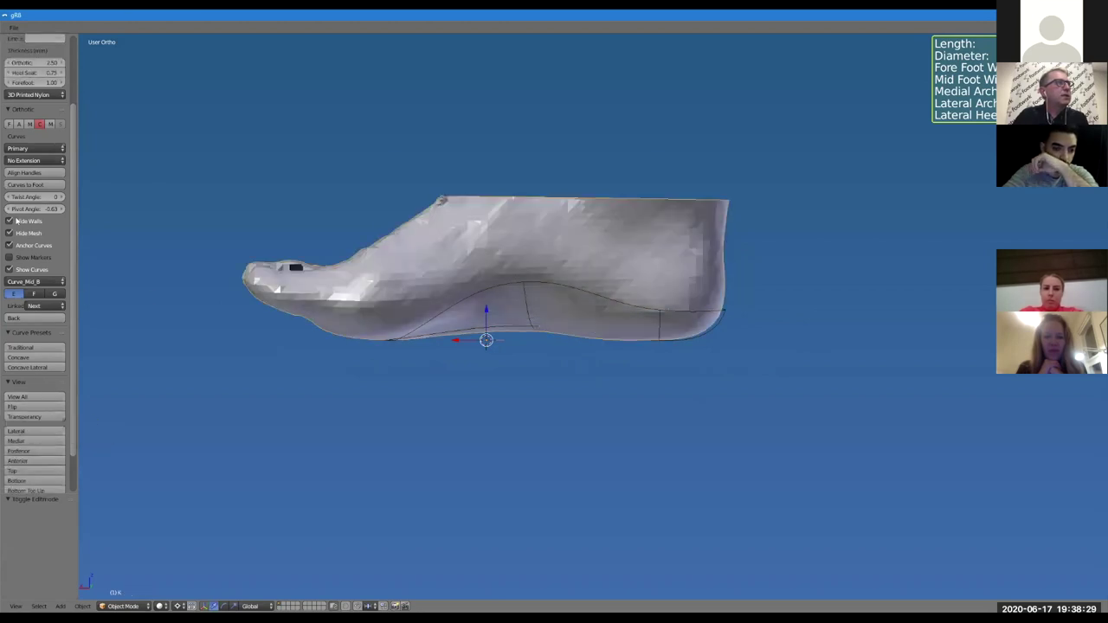
scroll(520, 359, down, 3)
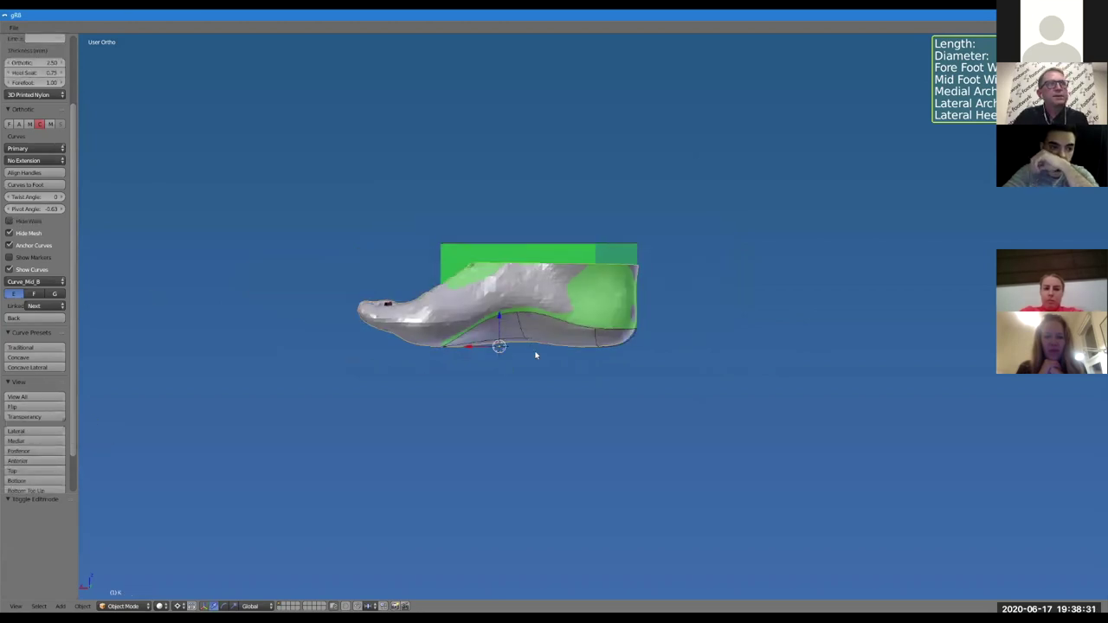
scroll(536, 354, up, 3)
middle_drag(536, 354, 555, 364)
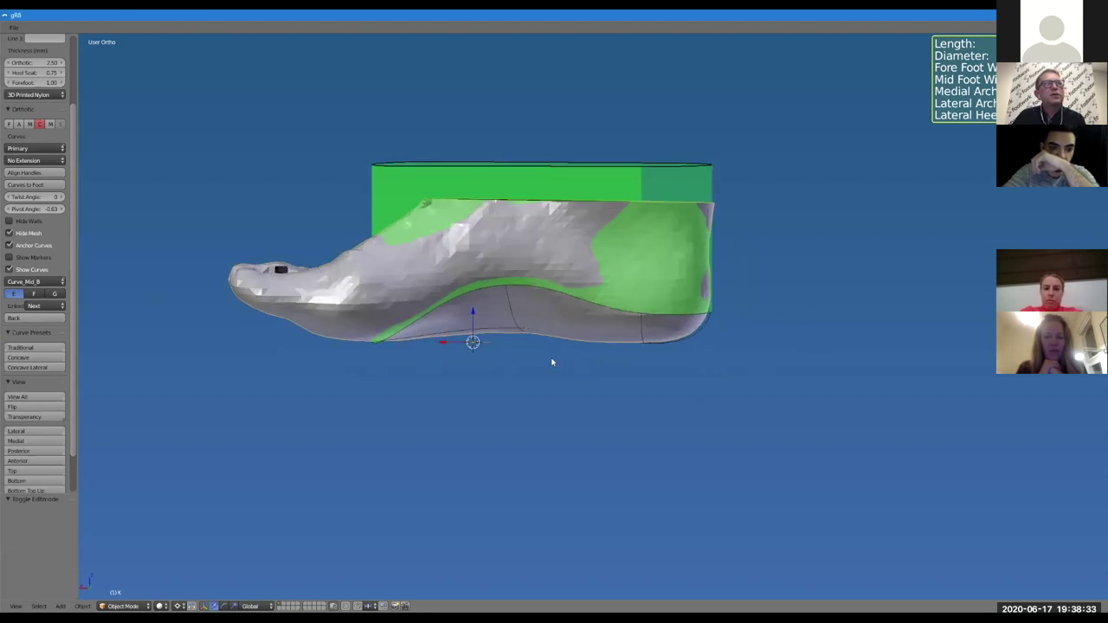
Edit the rim curve's arch-peak point, raising it 2.339 along Z and lowering it again, and finish editing the curve
right_click(514, 287)
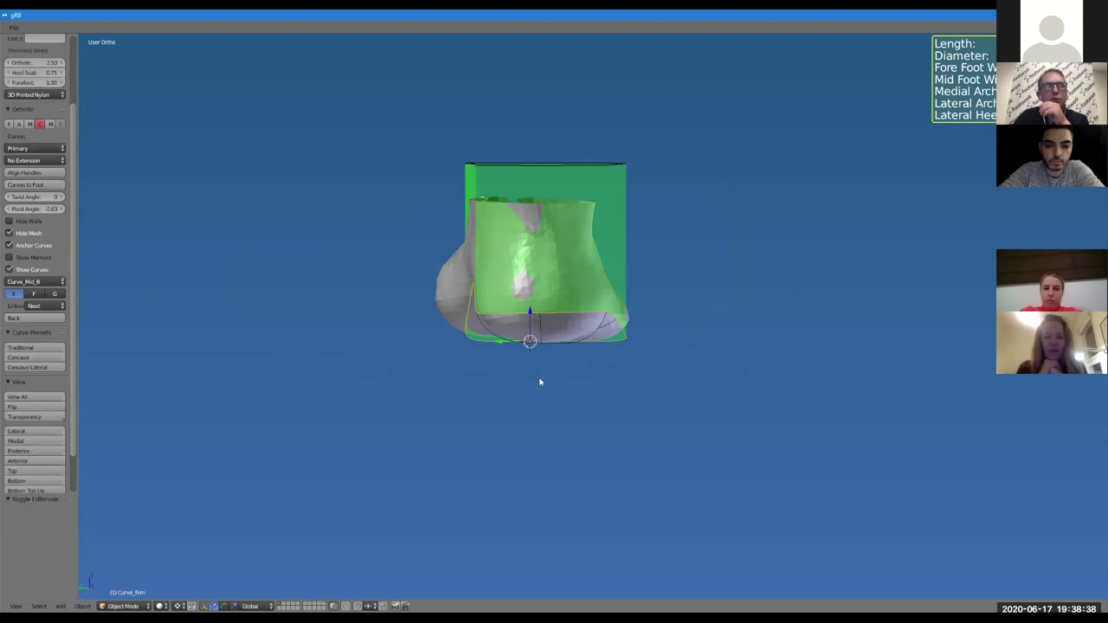
middle_drag(542, 368, 638, 372)
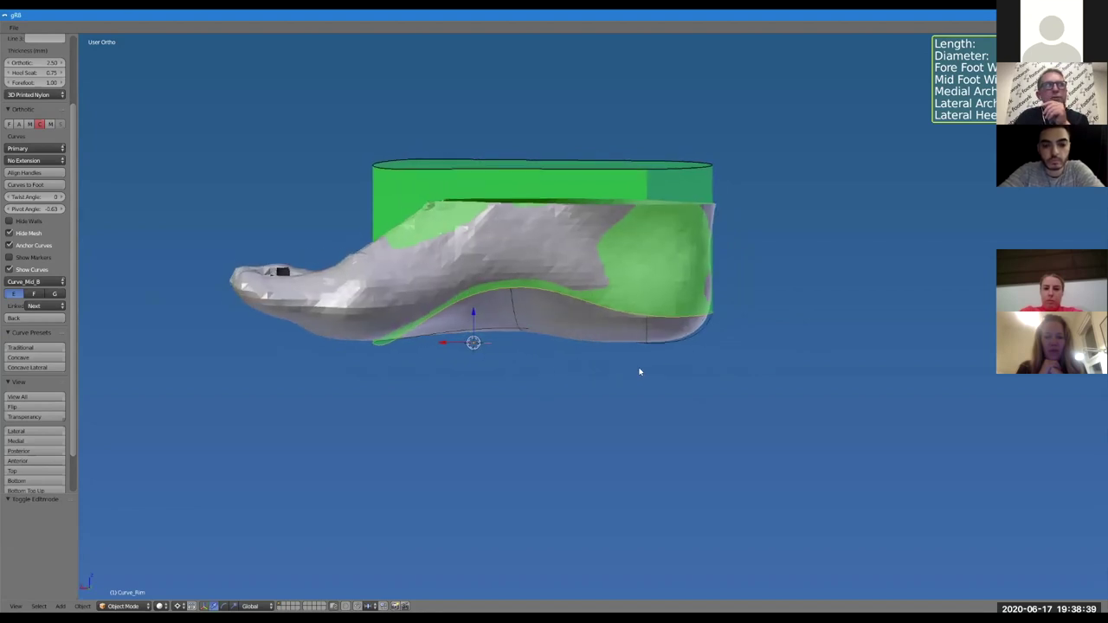
key(Tab)
right_click(520, 274)
drag(520, 247, 520, 246)
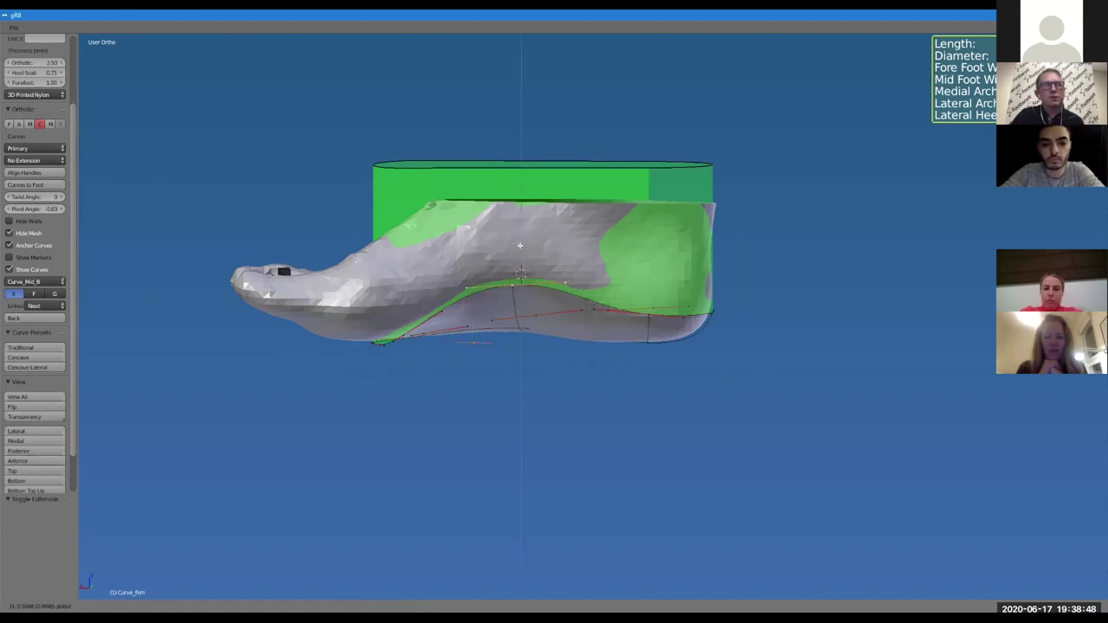
drag(519, 246, 521, 241)
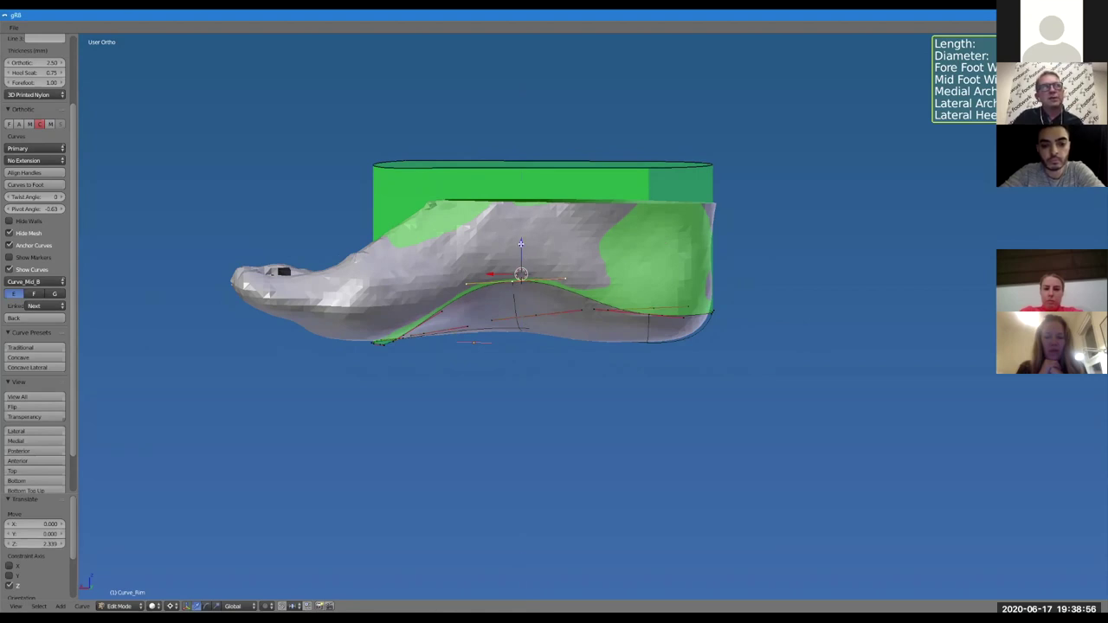
drag(521, 244, 521, 250)
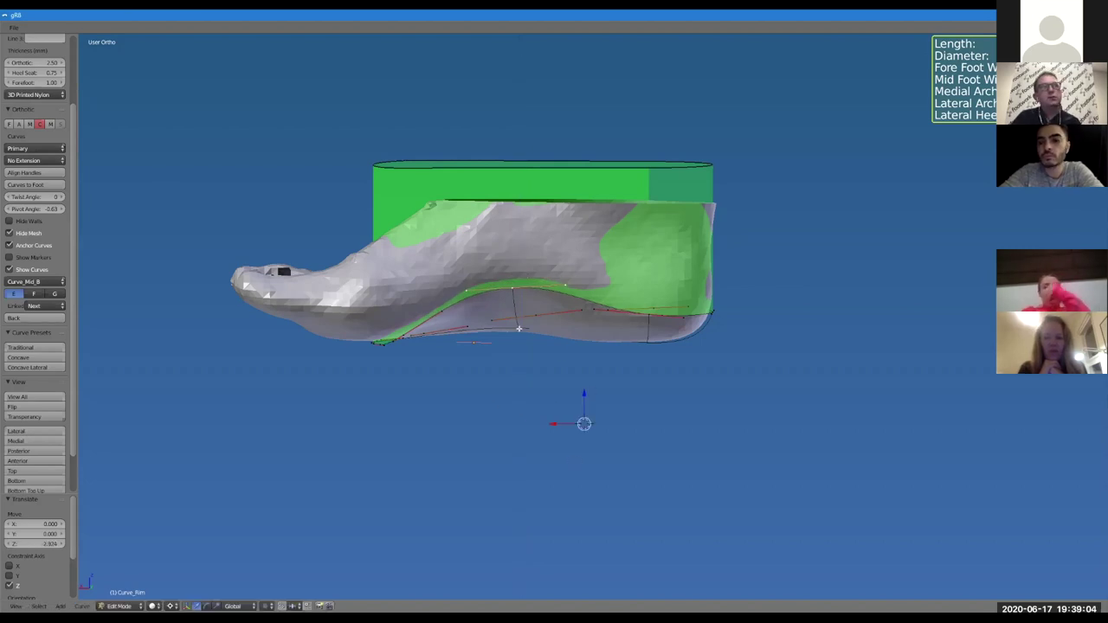
middle_drag(519, 329, 578, 410)
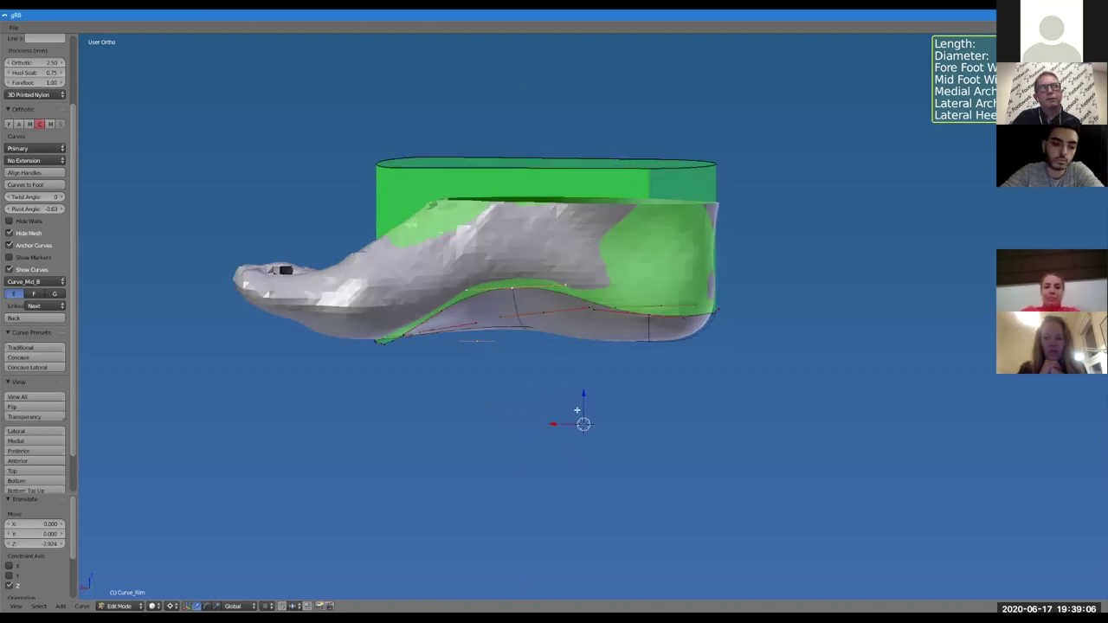
key(Tab)
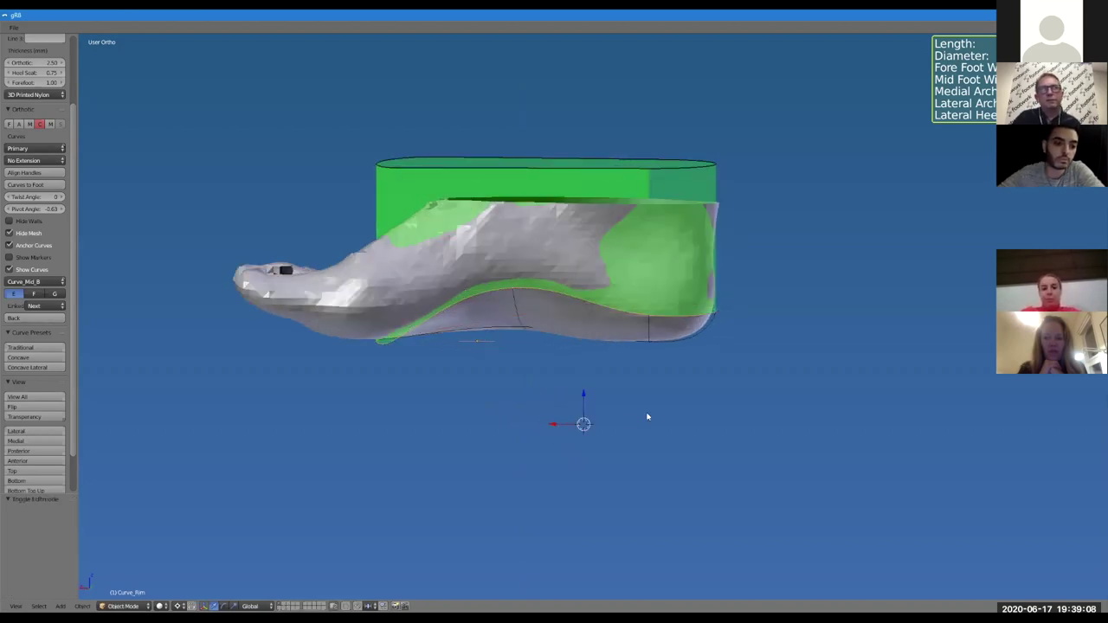
mouse_move(647, 417)
middle_down()
mouse_move(549, 418)
mouse_move(643, 412)
middle_up()
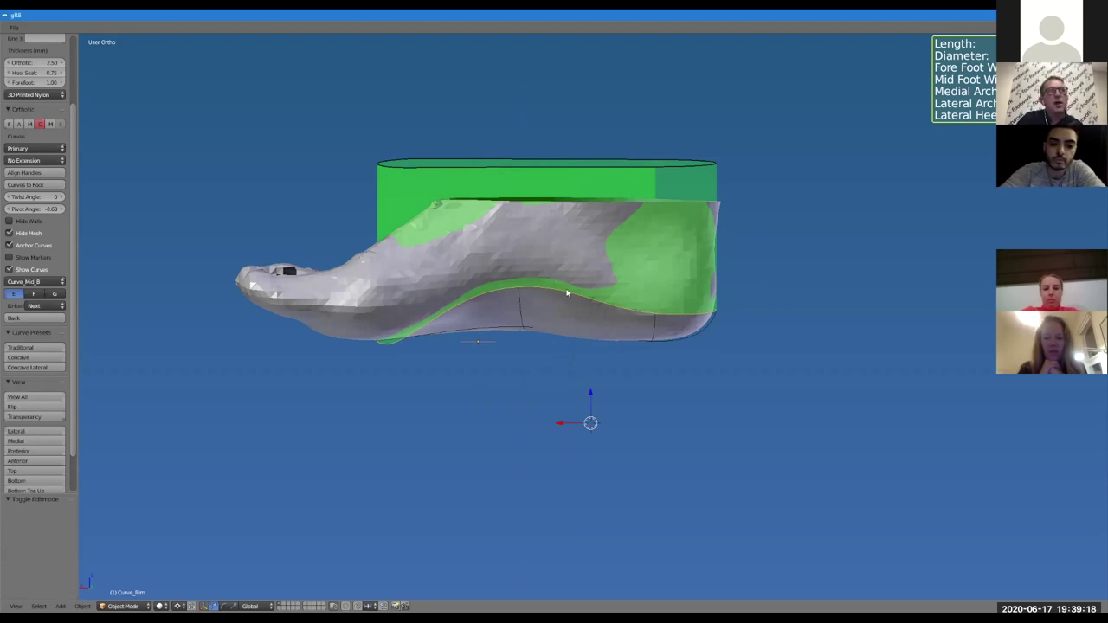
click(538, 278)
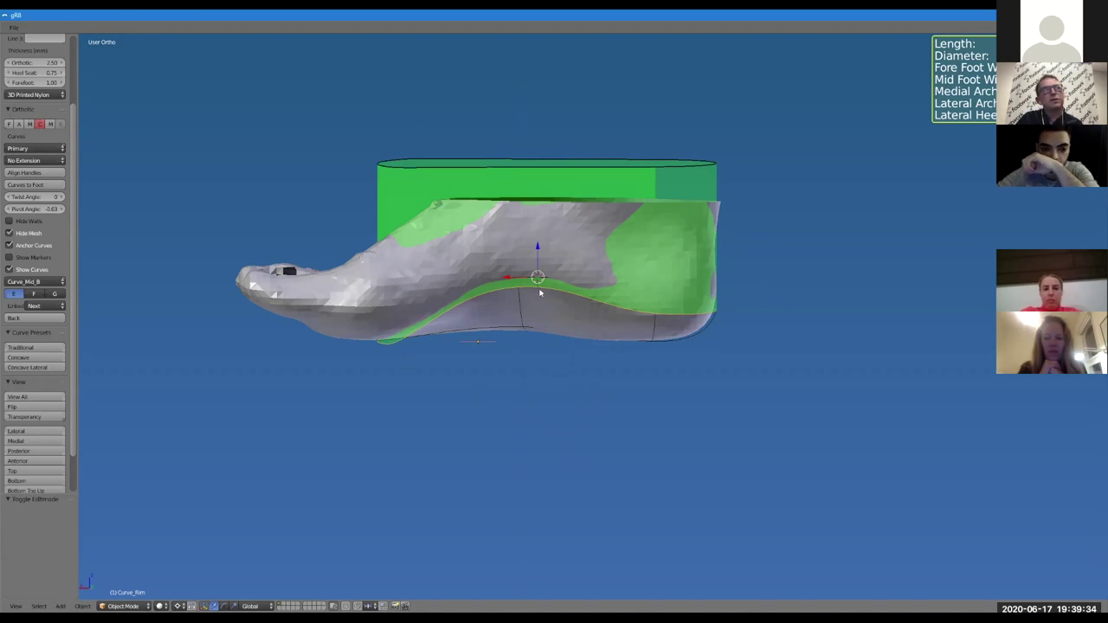
Reposition the rim curve's arch-peak point, shifting it about 5.6 along negative X and about 1 up along Z
key(Tab)
key(g)
click(497, 286)
key(g)
click(537, 282)
key(g)
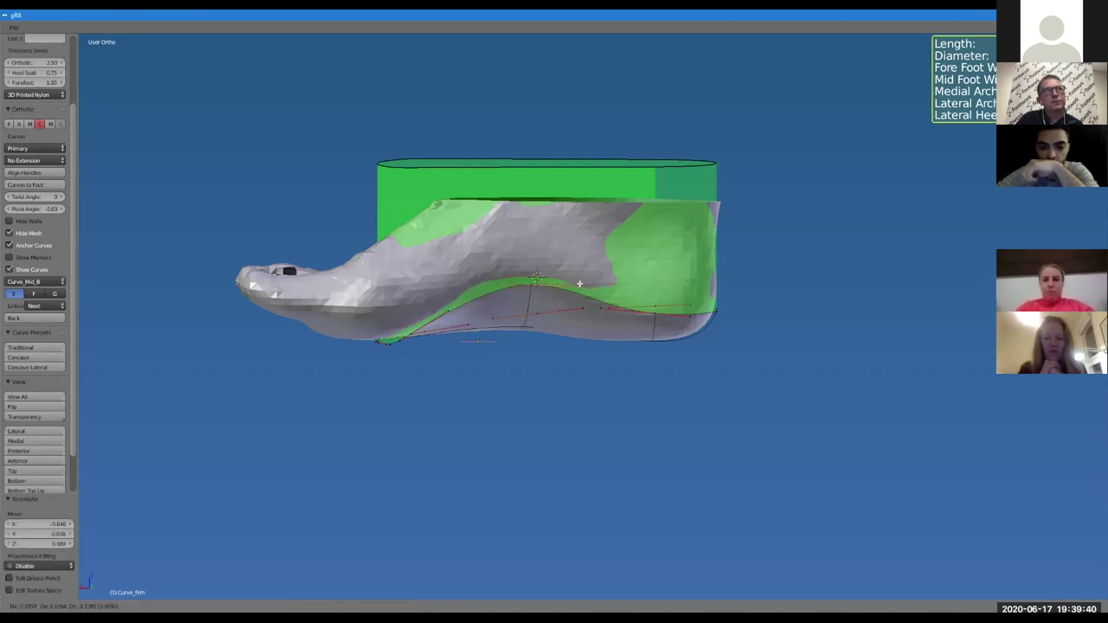
Adjust the rim curve's control points between the arch peak and the heel, lowering one about 3.3 along Z, and finish editing
click(579, 283)
key(g)
click(601, 309)
key(g)
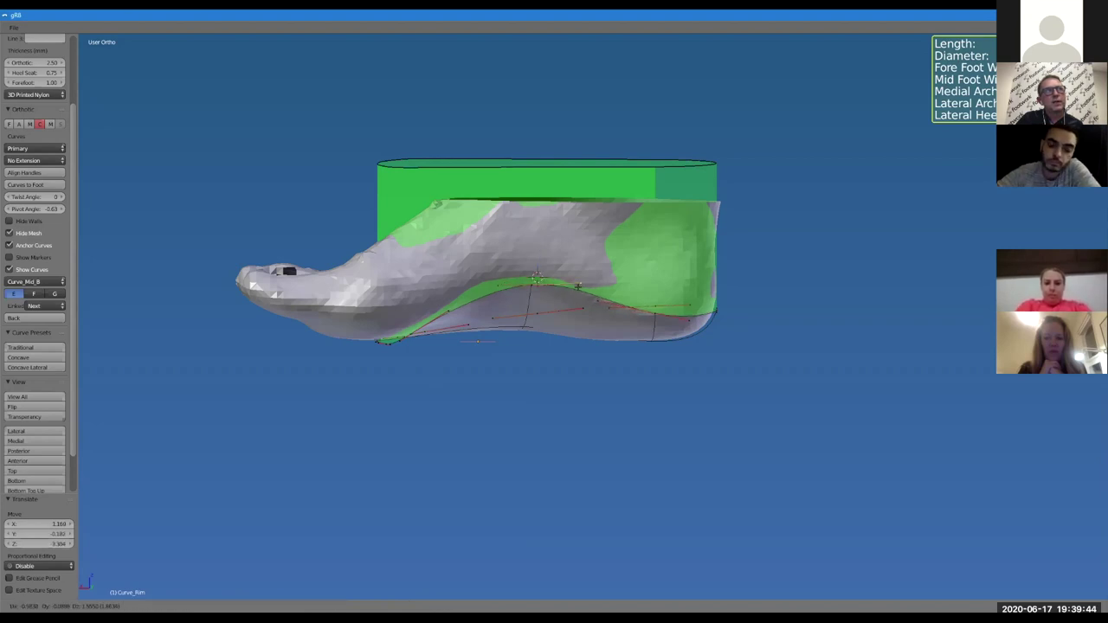
click(589, 361)
key(Tab)
middle_drag(589, 362, 623, 391)
click(623, 390)
middle_drag(567, 462, 588, 469)
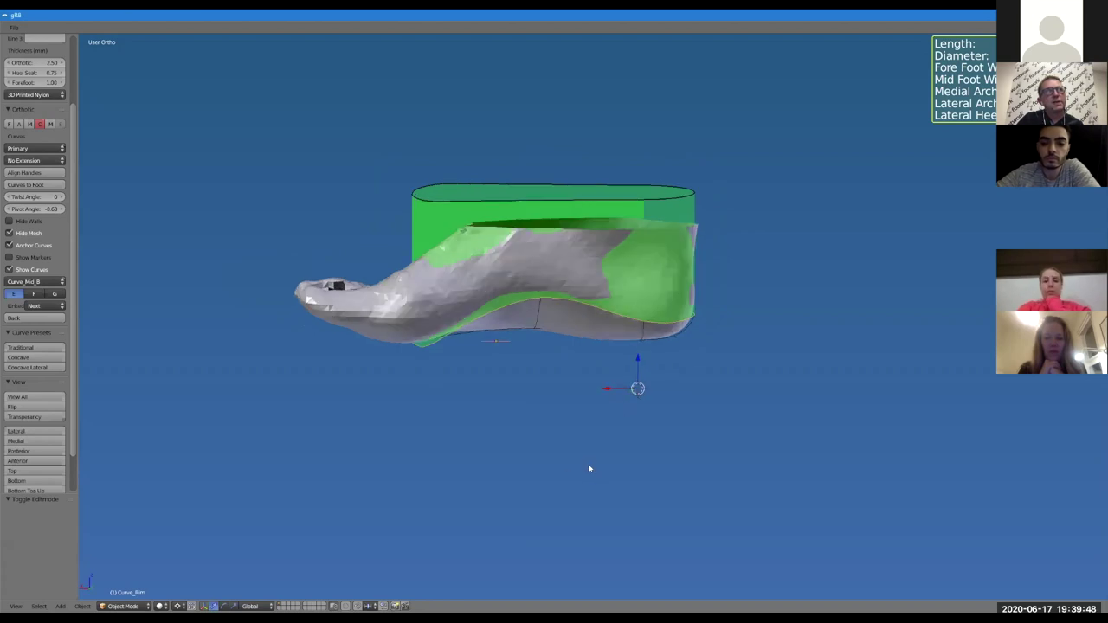
scroll(589, 468, up, 1)
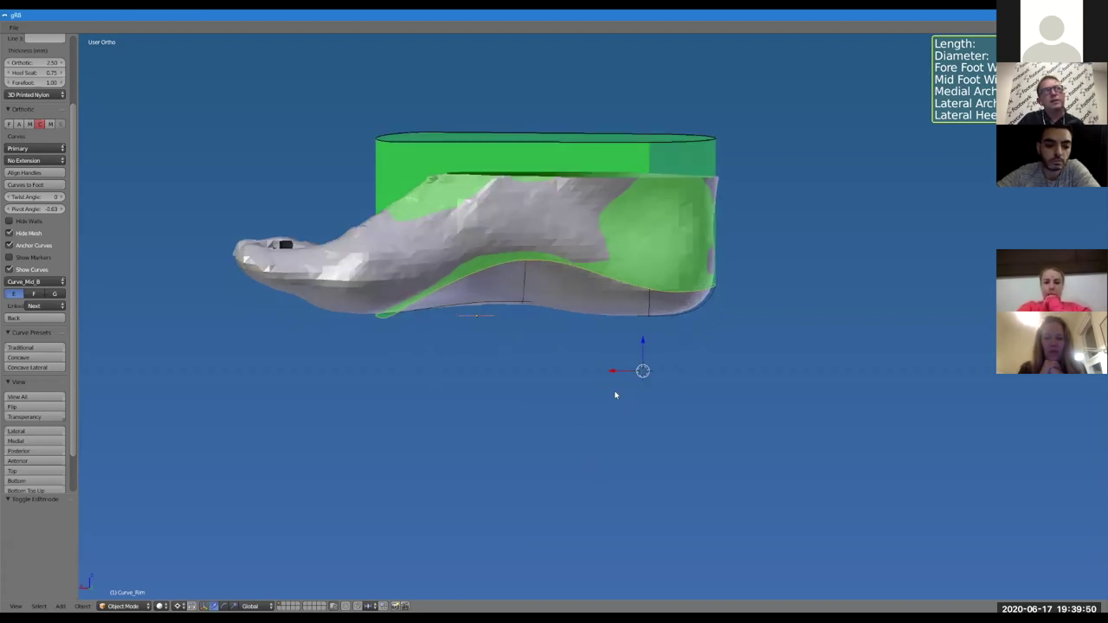
scroll(615, 392, up, 1)
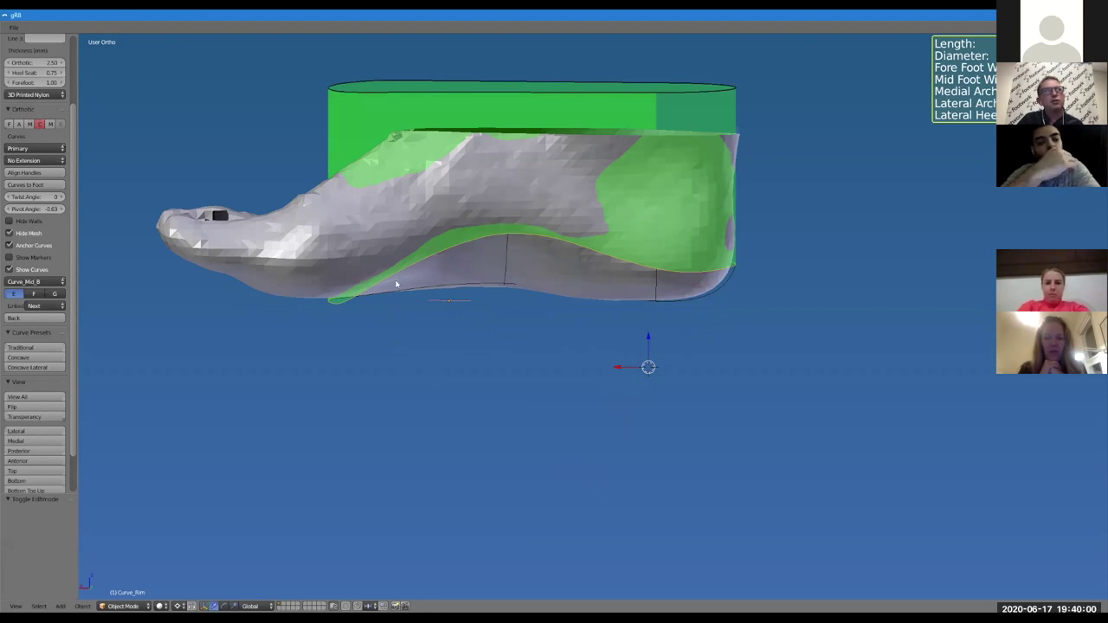
Select the rim curve's control point near its forefoot end, move it along Z, and finish editing
key(Tab)
right_click(365, 277)
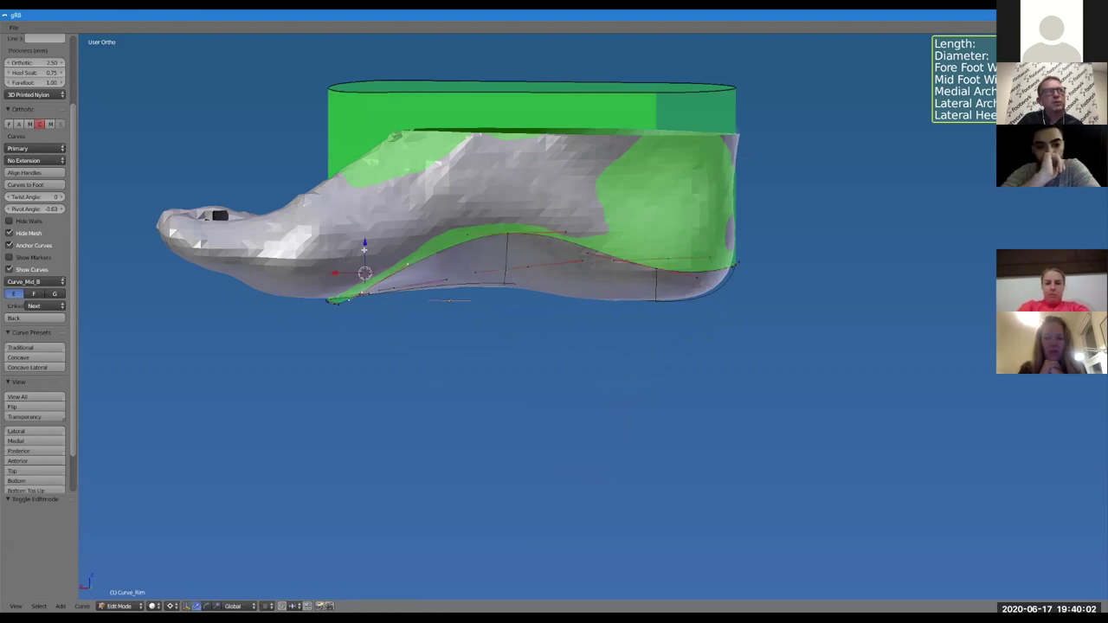
key(g)
key(z)
click(453, 329)
key(Tab)
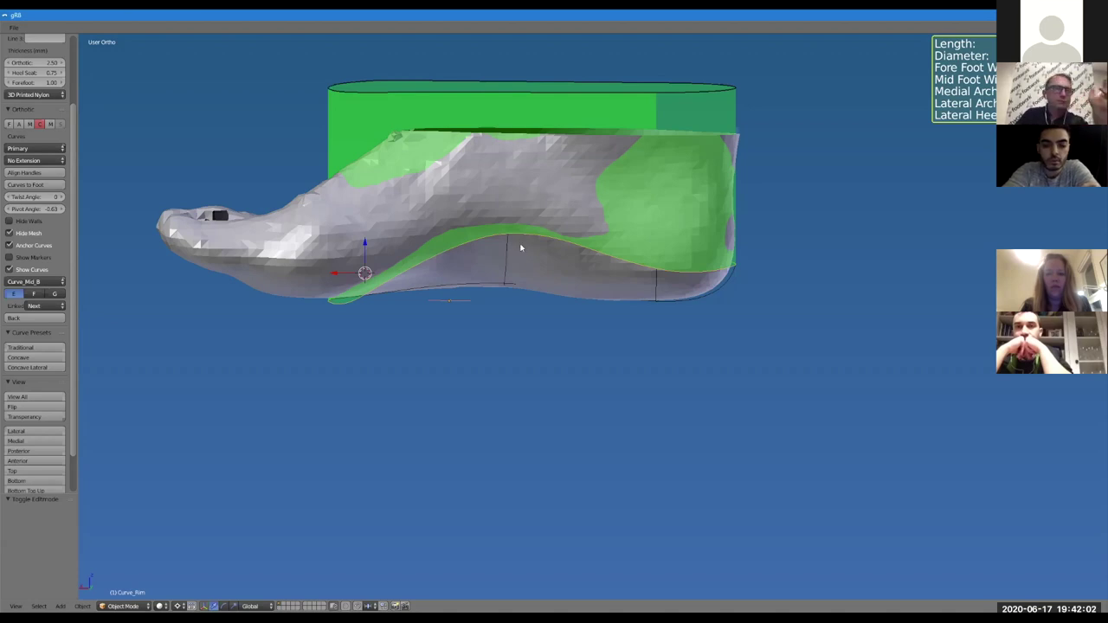
Move the rim curve's arch-peak point about 10 toward the forefoot along X and lower it about 3.5 along Z
key(Tab)
right_click(507, 221)
click(476, 219)
mouse_move(475, 219)
mouse_down()
mouse_move(448, 229)
mouse_move(482, 235)
mouse_up()
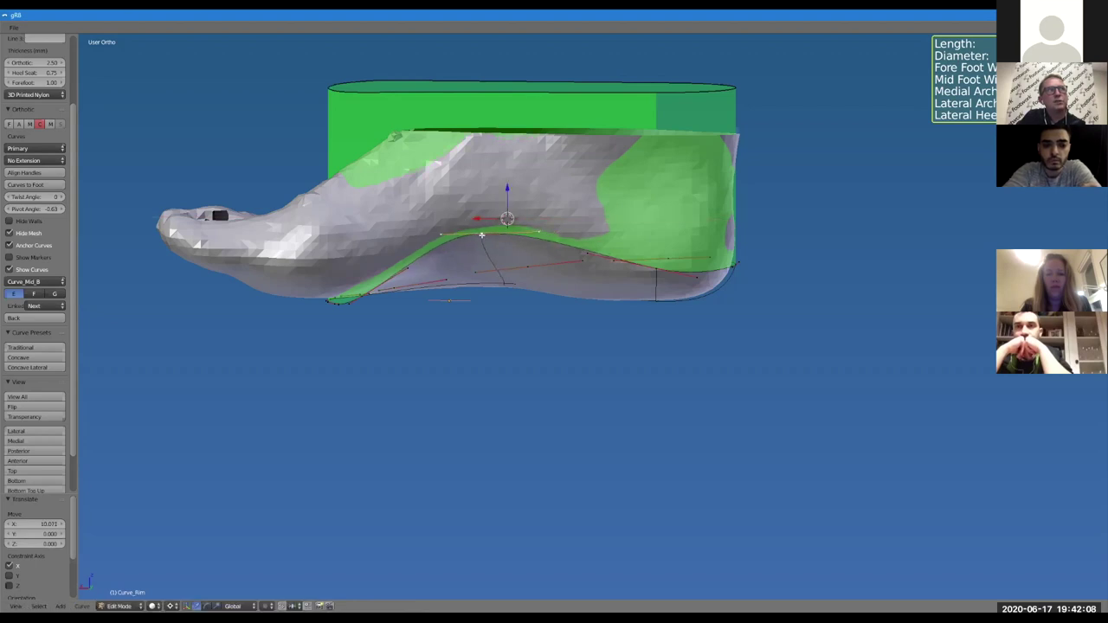
drag(508, 199, 450, 236)
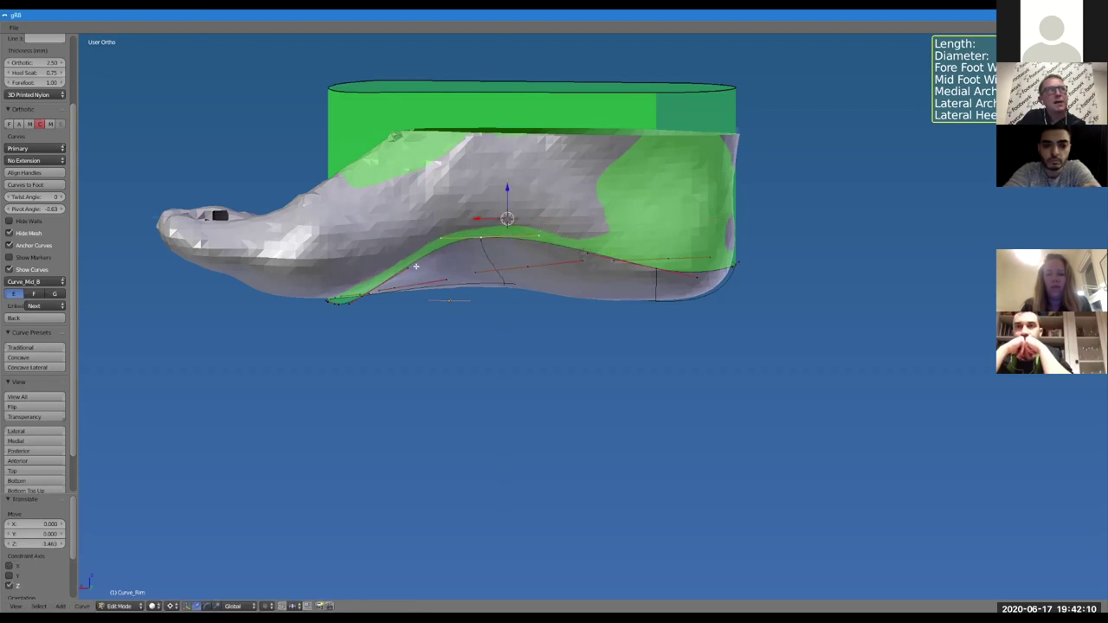
Fine-tune the arch-peak point and its handles to smooth the top of the rim curve, and finish editing
key(g)
click(476, 236)
key(g)
click(475, 234)
key(g)
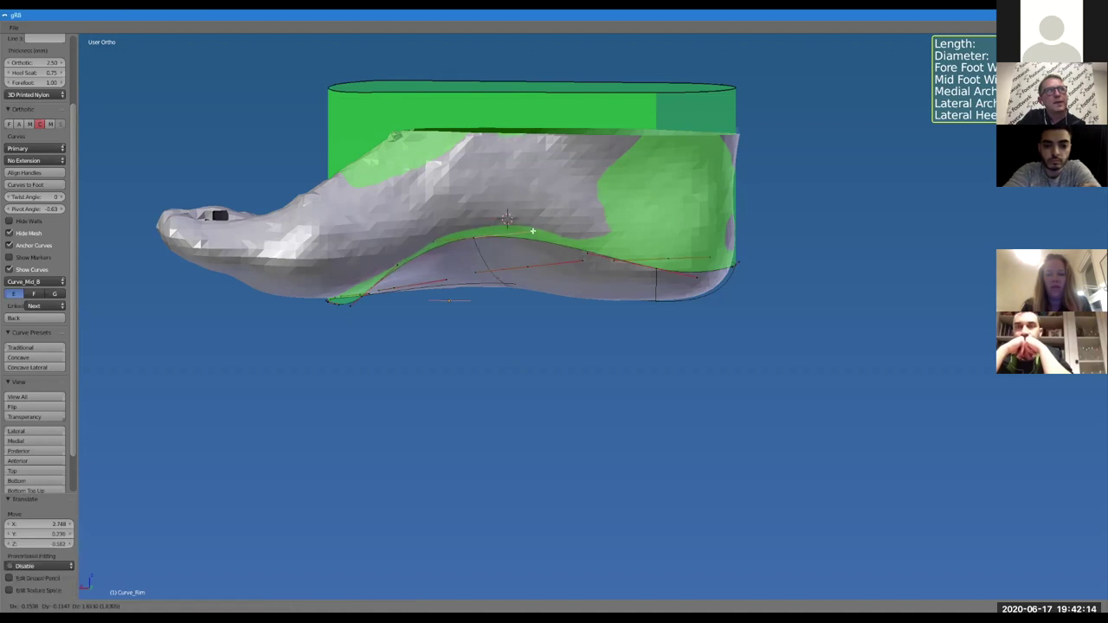
right_click(533, 231)
key(Tab)
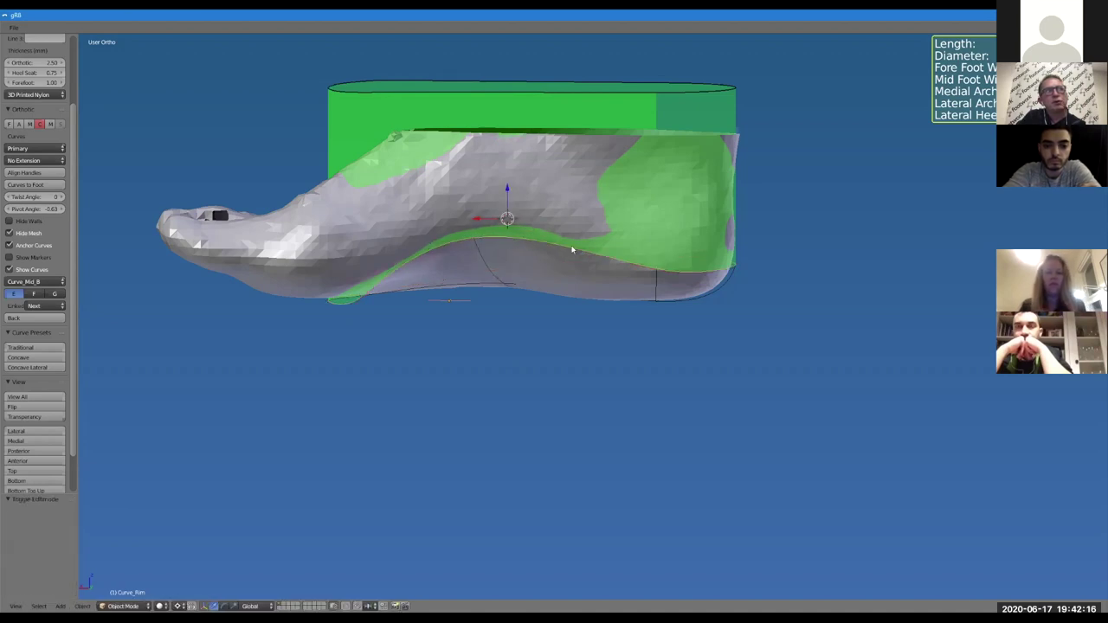
Lower the rim curve's handle behind the arch about 1.6 and its arch-peak point about 0.8 along Z, and adjust the front handle
key(Tab)
key(g)
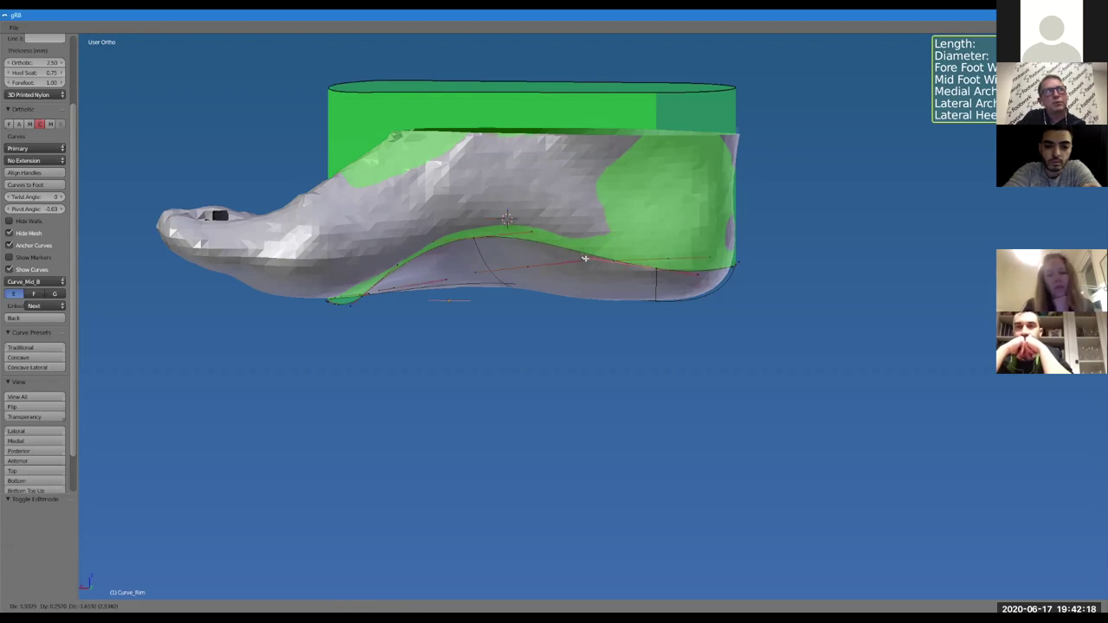
click(546, 239)
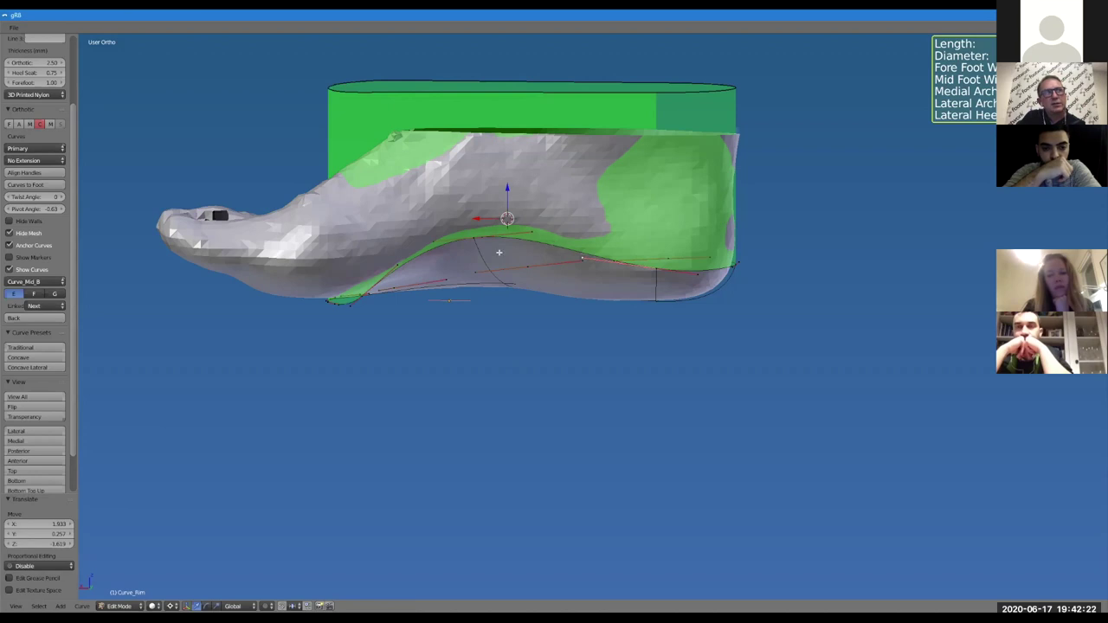
key(g)
click(470, 241)
key(g)
click(430, 240)
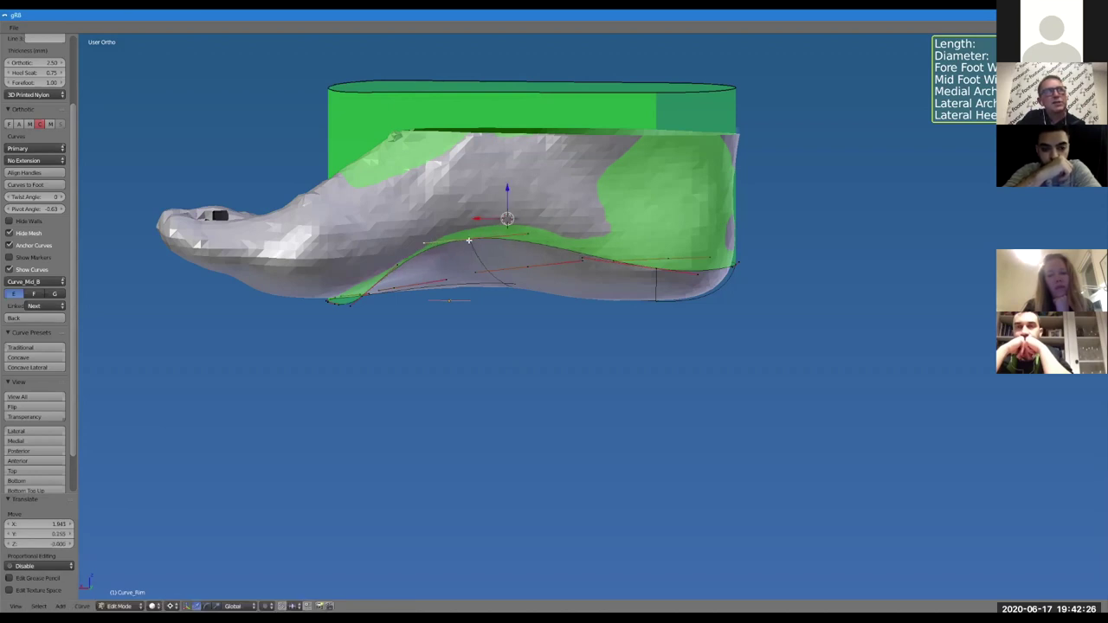
key(Tab)
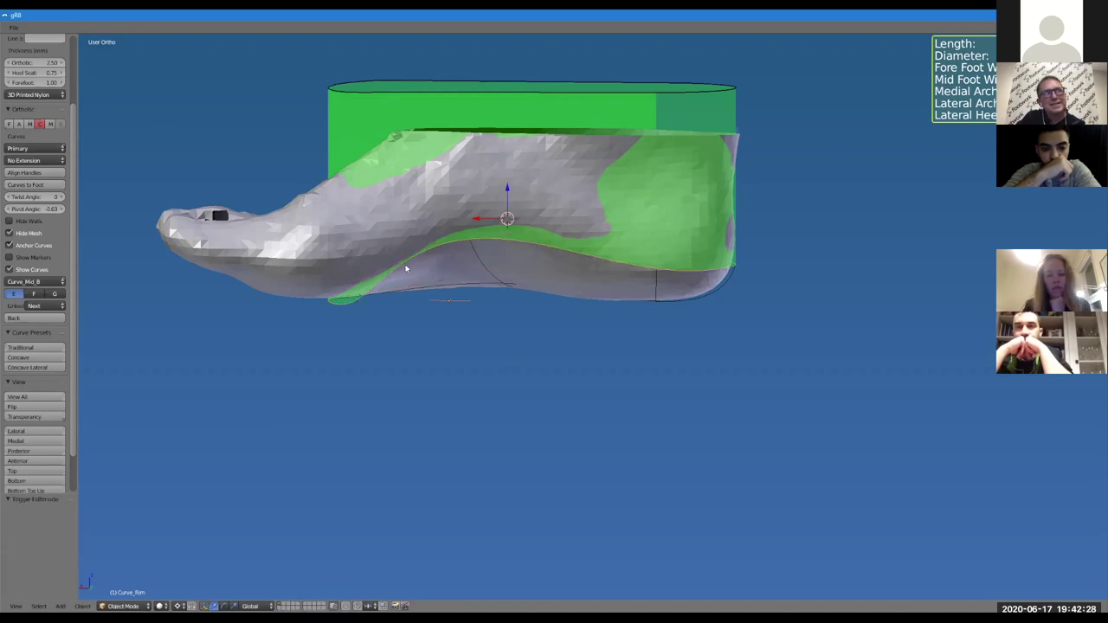
Adjust the rim curve's handle on the front slope of the arch and shift its forefoot-end point along X
key(Tab)
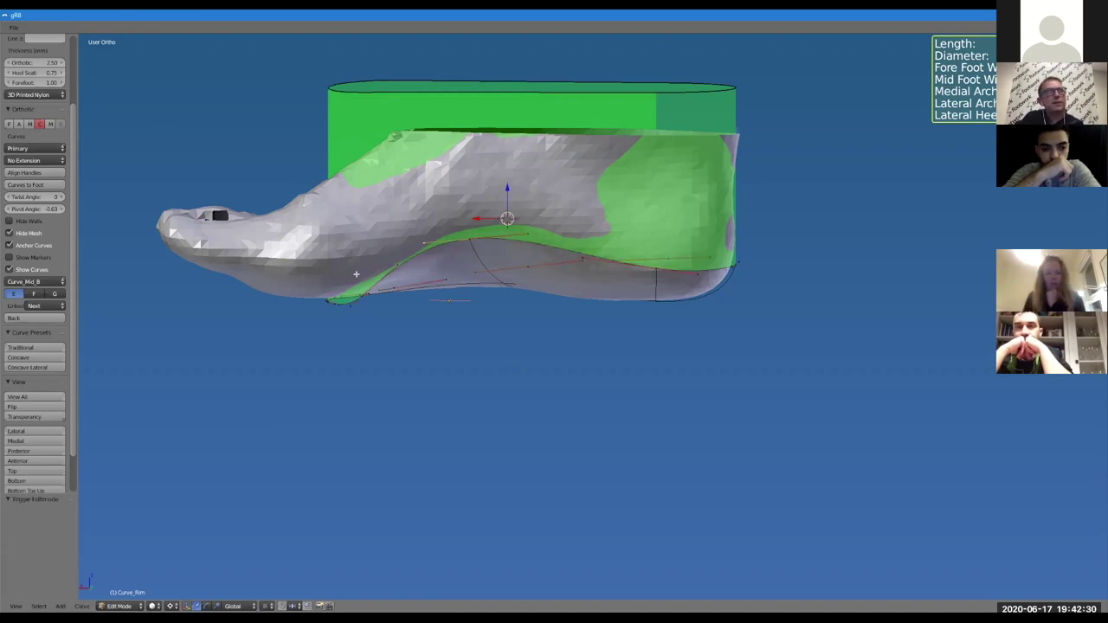
key(g)
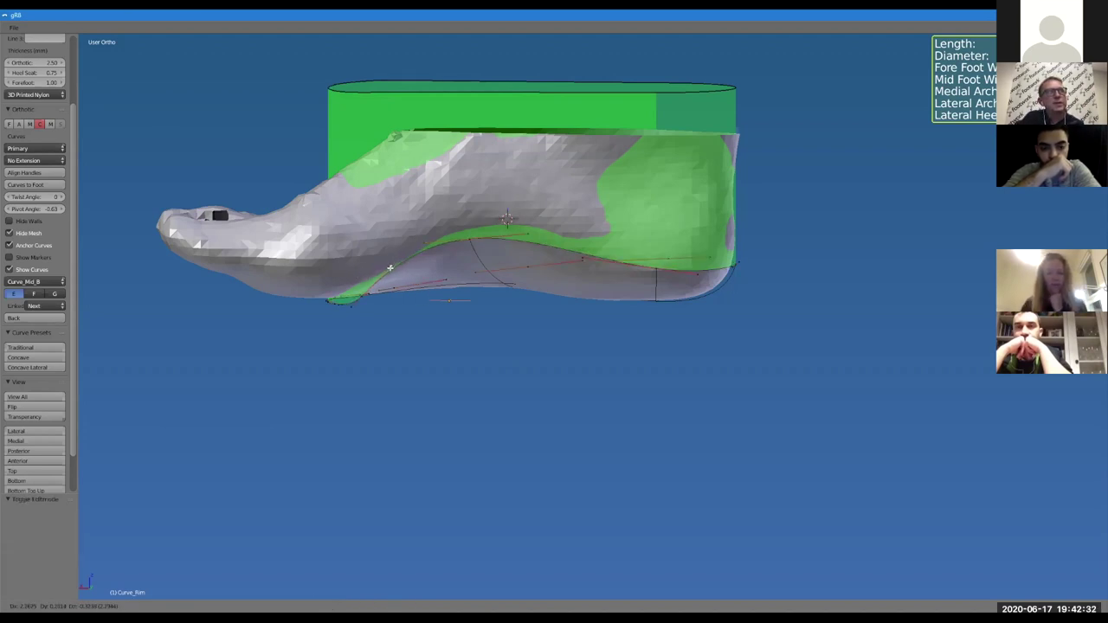
click(367, 296)
key(g)
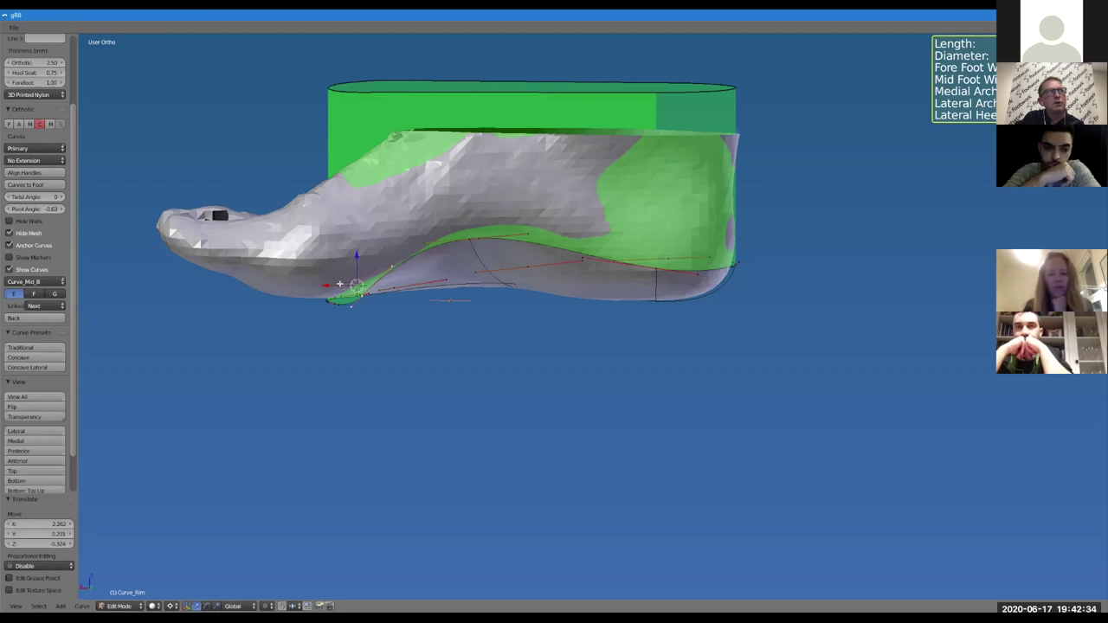
key(x)
click(330, 285)
key(Tab)
mouse_move(462, 329)
middle_down()
mouse_move(503, 343)
mouse_move(479, 341)
middle_up()
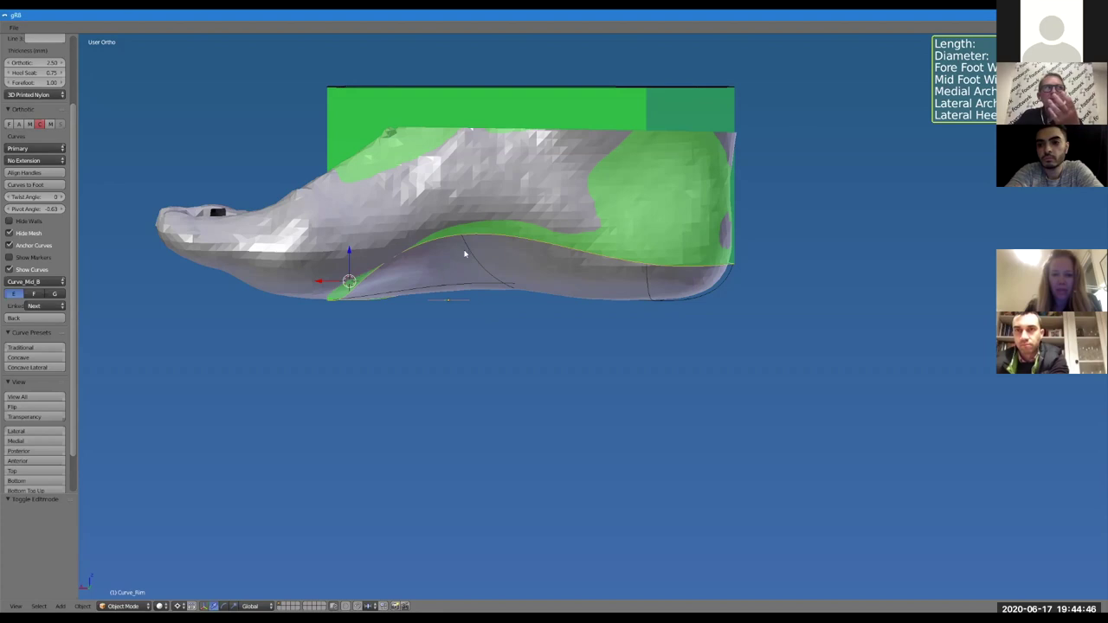
Move the rim curve's arch-peak point about 4.5 toward the heel and lower the handle on the curve's front slope
key(Tab)
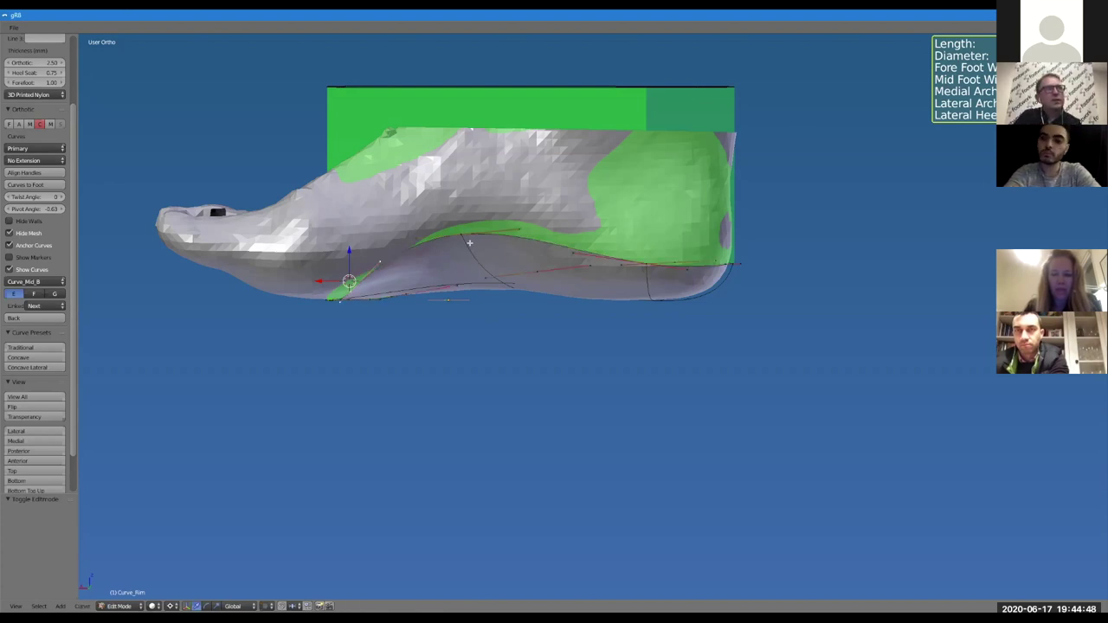
key(g)
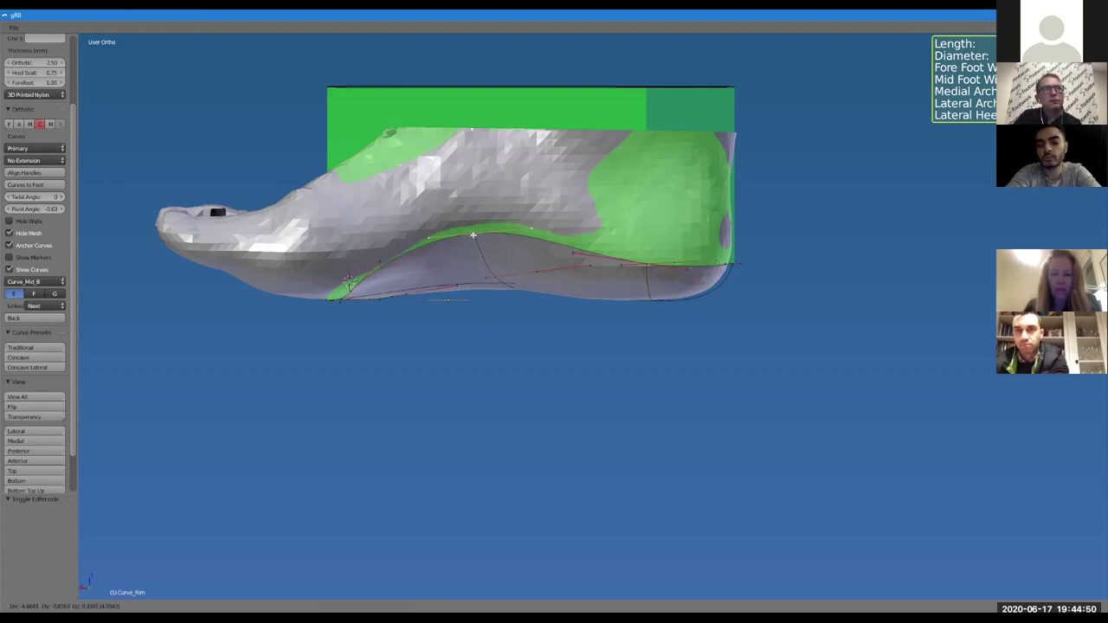
click(472, 234)
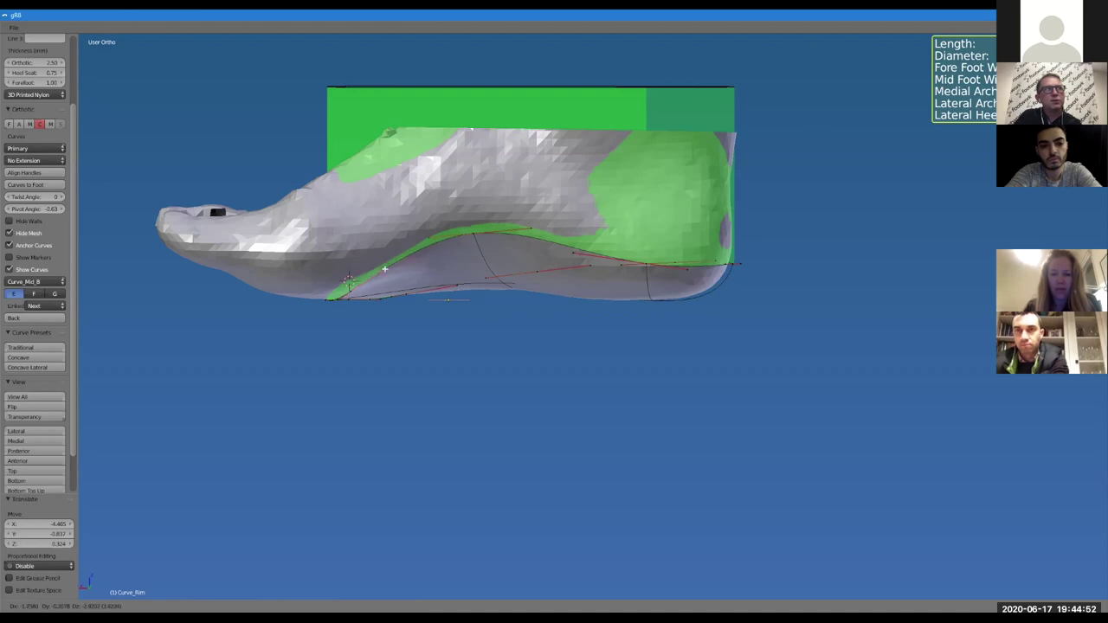
click(385, 269)
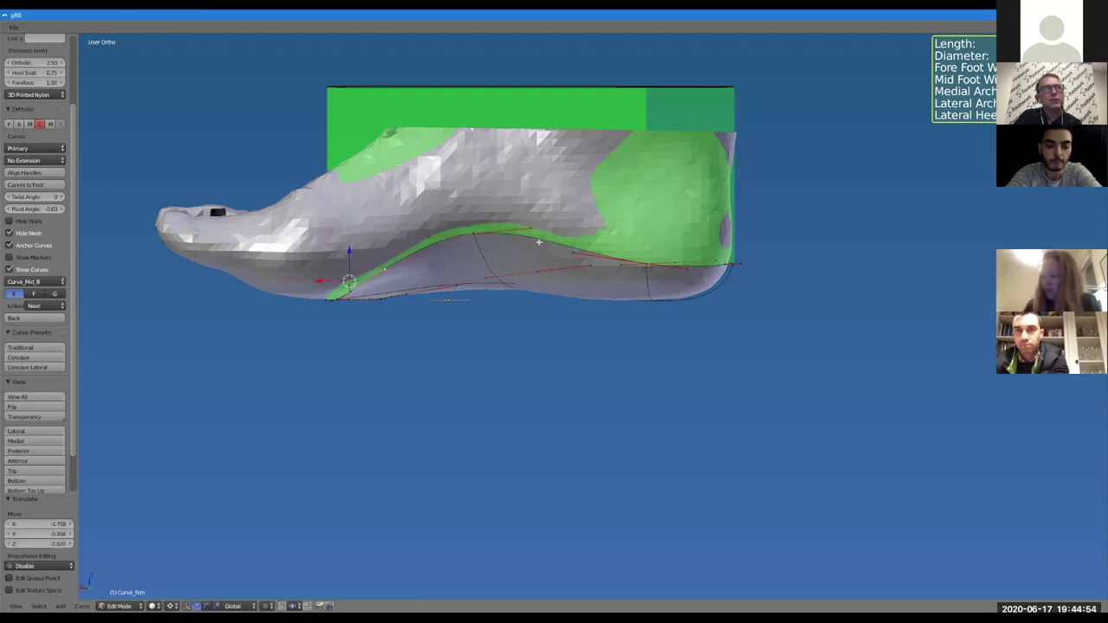
Lower the rim curve's arch-peak point slightly, fine-tune its handles by about 0.8 along Z, and finish editing
right_click(476, 235)
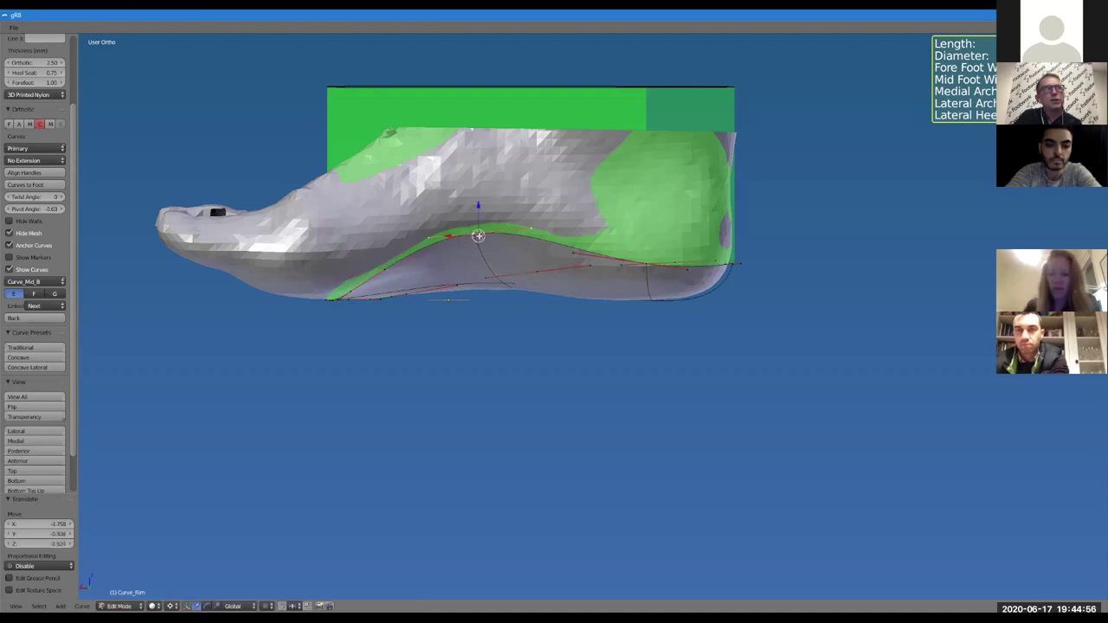
key(g)
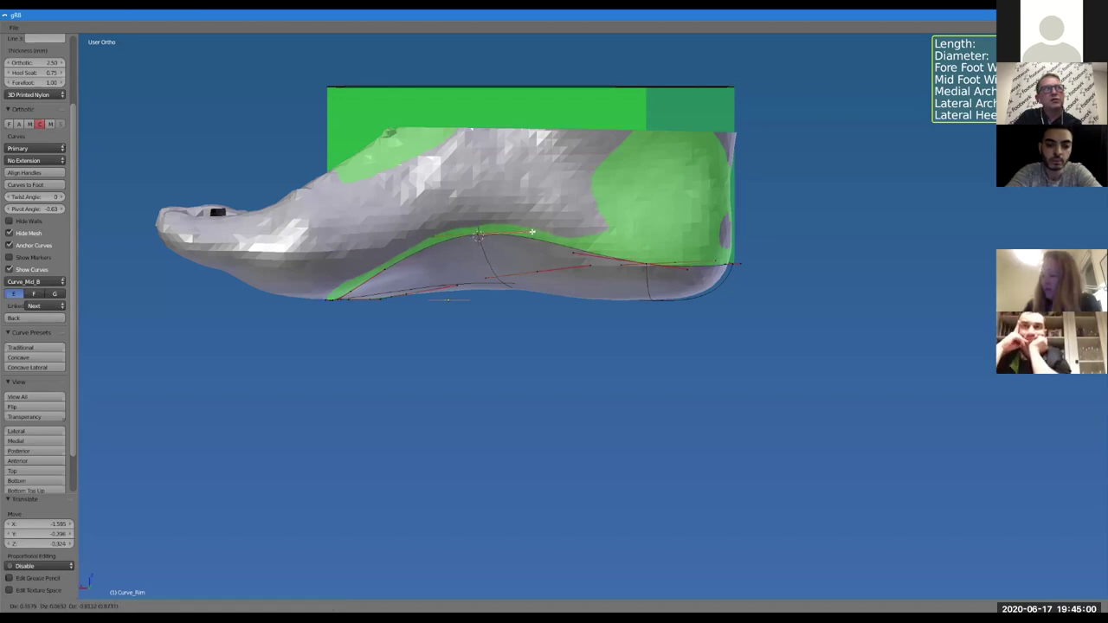
key(Escape)
key(g)
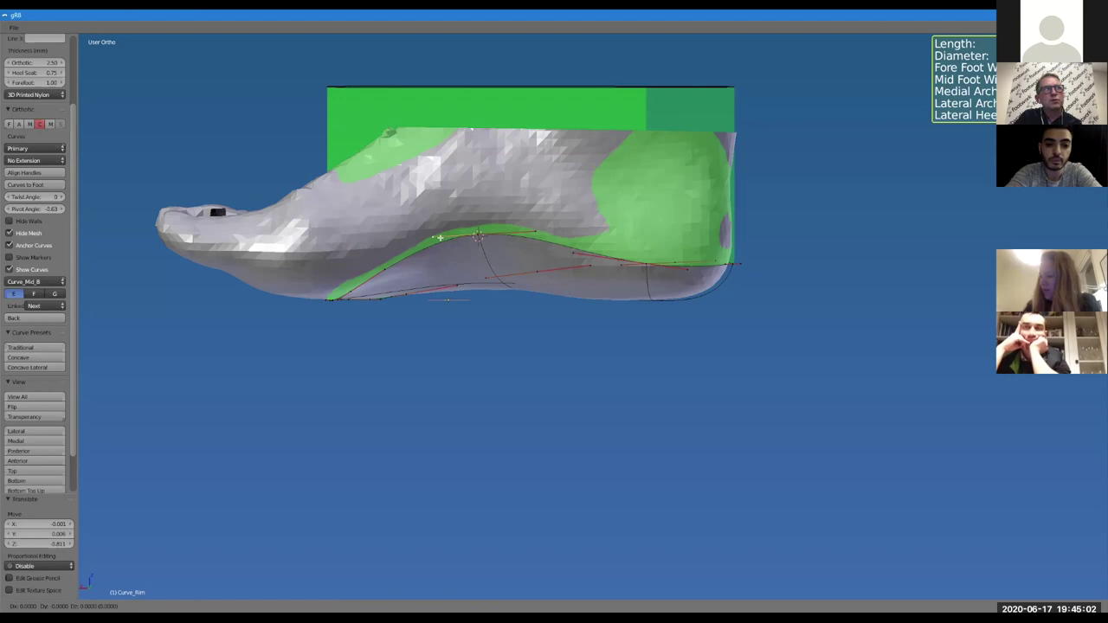
click(440, 237)
key(Tab)
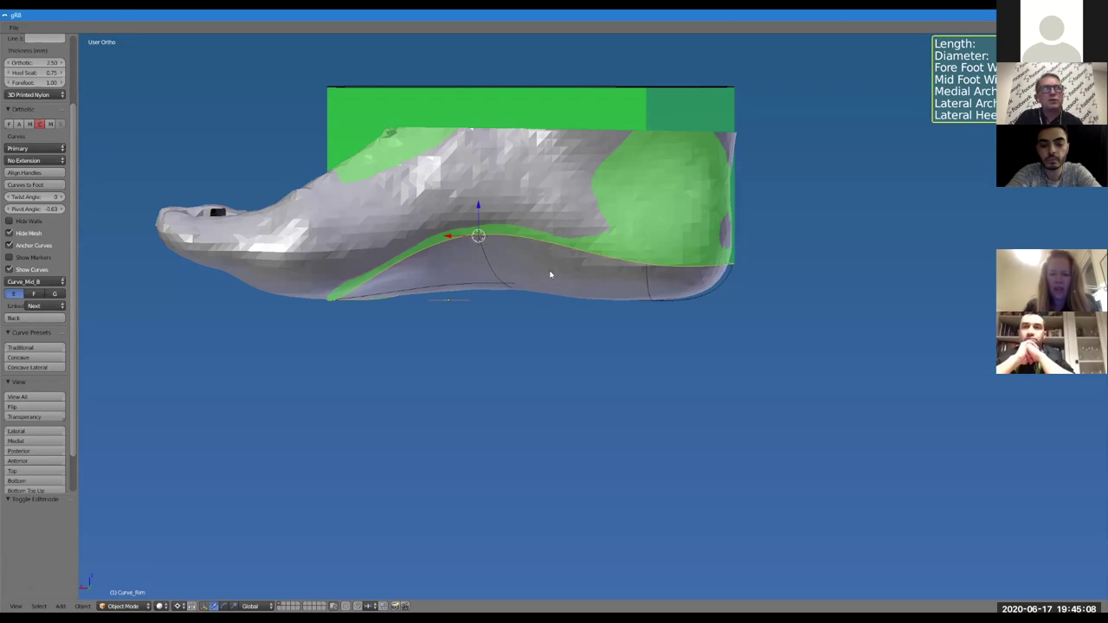
Nudge the rim curve's handle behind the arch peak and finish editing the curve
key(Tab)
key(g)
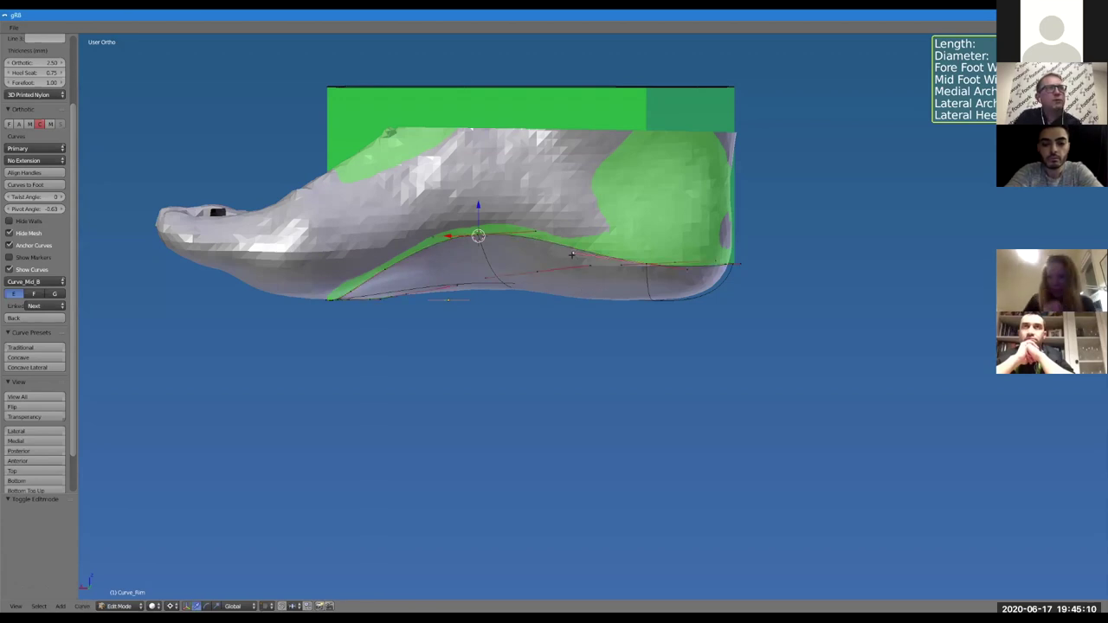
click(520, 252)
key(Tab)
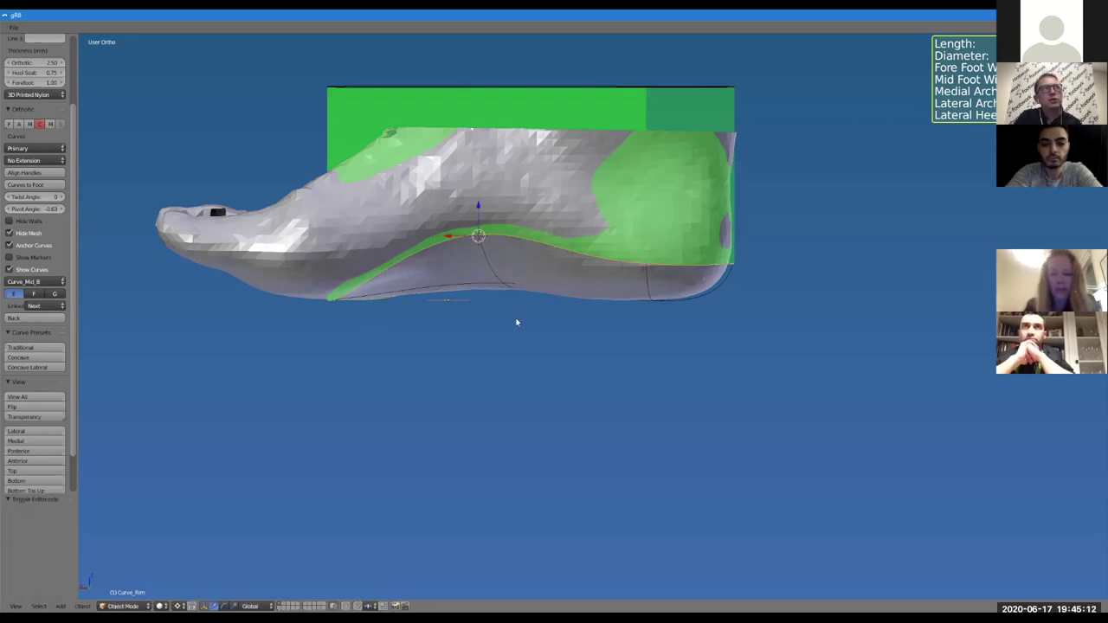
scroll(514, 322, up, 2)
scroll(525, 355, down, 2)
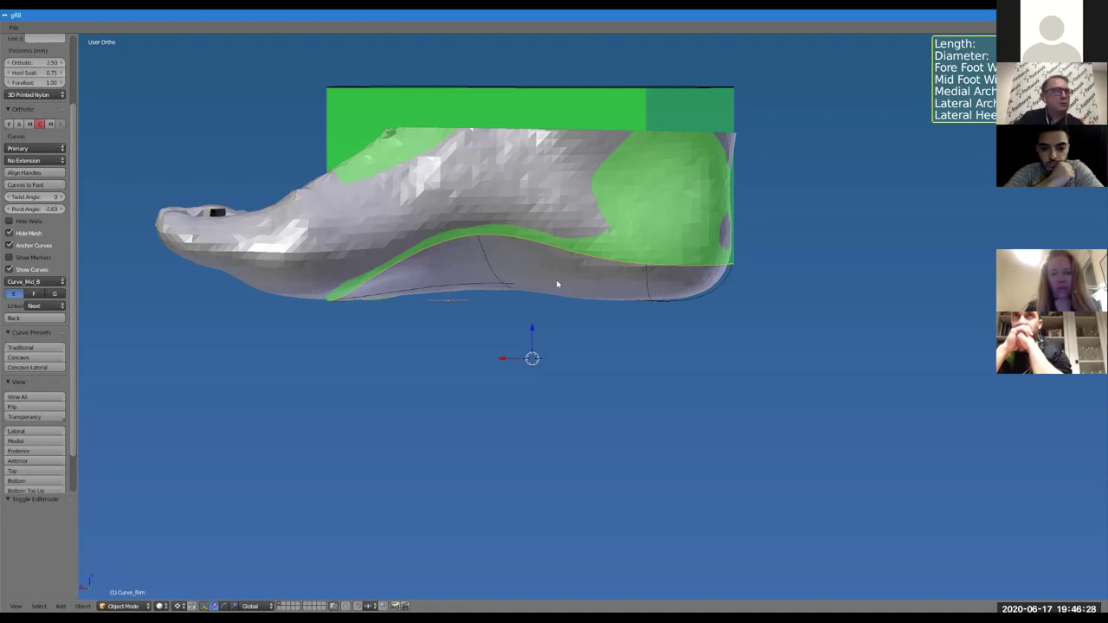
Flatten the rim curve along the arch by lowering the arch-peak point and its neighbouring handles to about heel-cup height
key(Tab)
drag(472, 235, 384, 281)
click(352, 271)
drag(352, 246, 652, 255)
drag(572, 260, 585, 264)
click(514, 248)
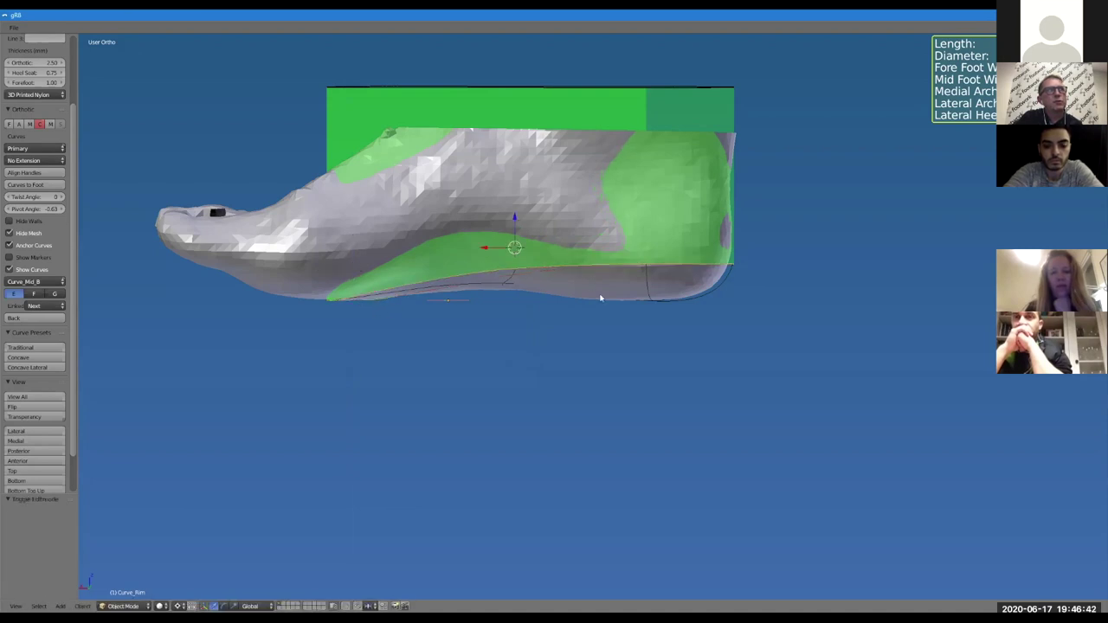
Raise a control point of the flattened rim curve about 0.8 along Z to smooth the line into the heel, and finish editing
scroll(598, 300, up, 1)
key(g)
click(589, 292)
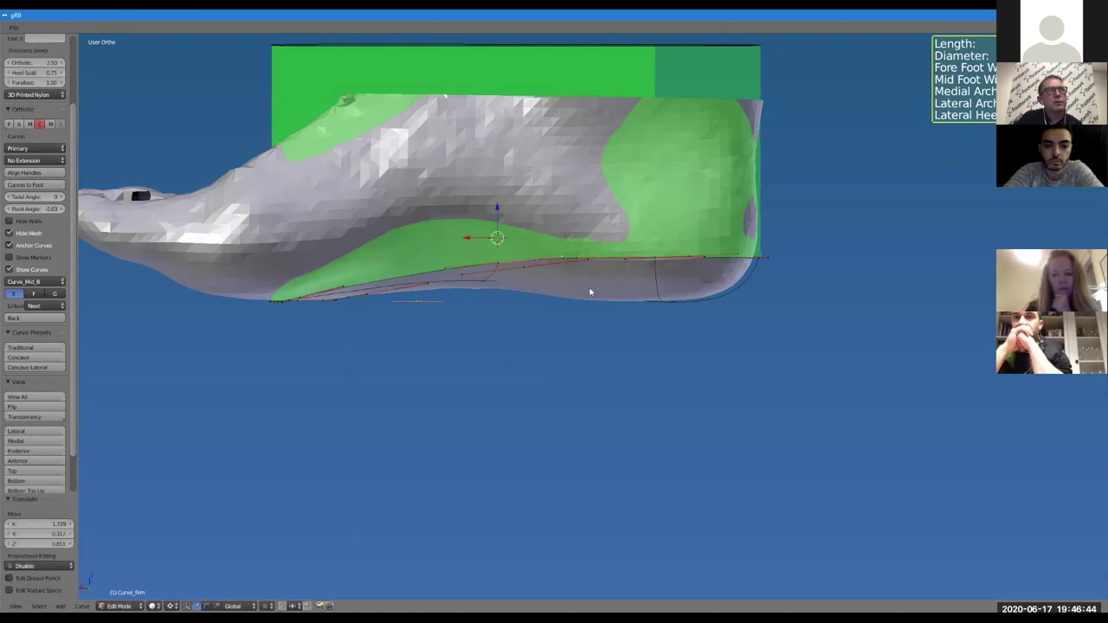
key(Tab)
scroll(605, 291, down, 2)
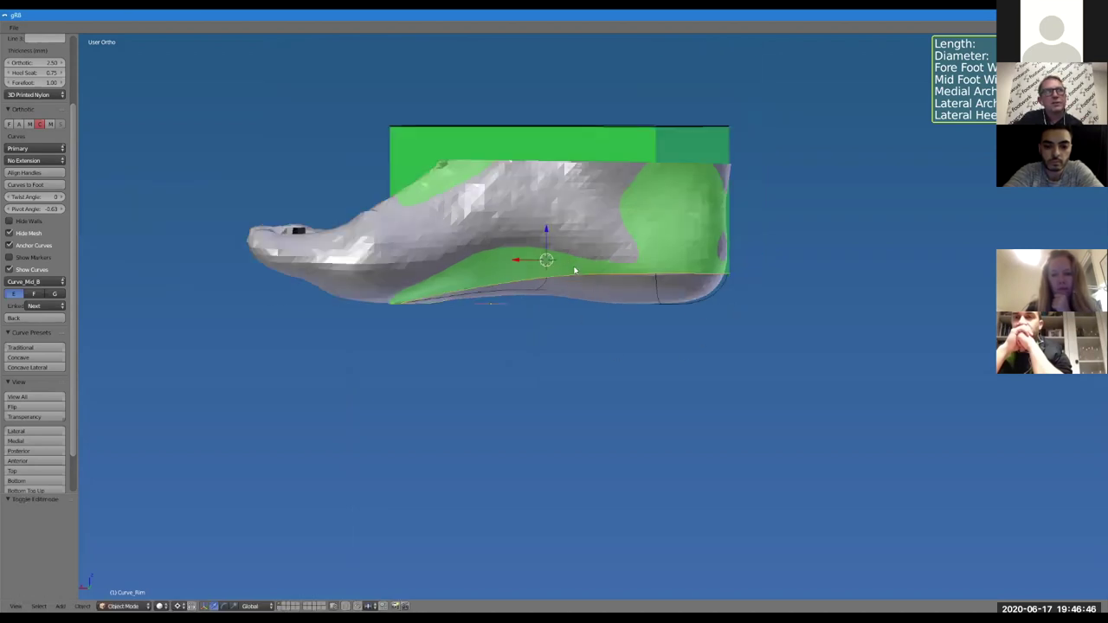
Set the curves' Twist Angle to 10 and reopen the rim curve for point editing
click(580, 274)
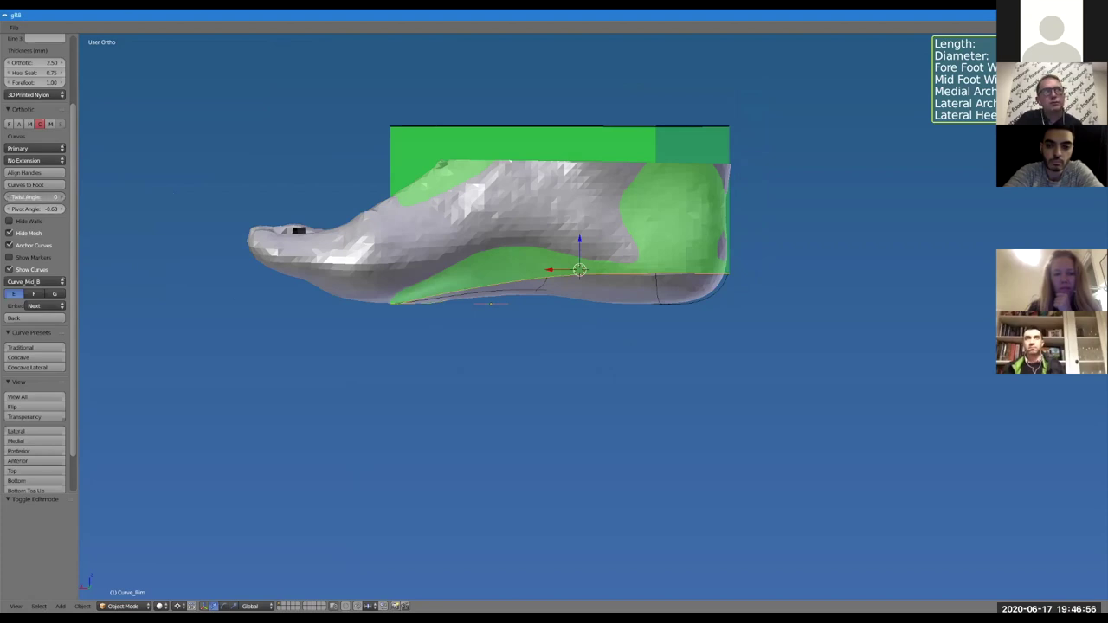
drag(35, 196, 46, 196)
key(Tab)
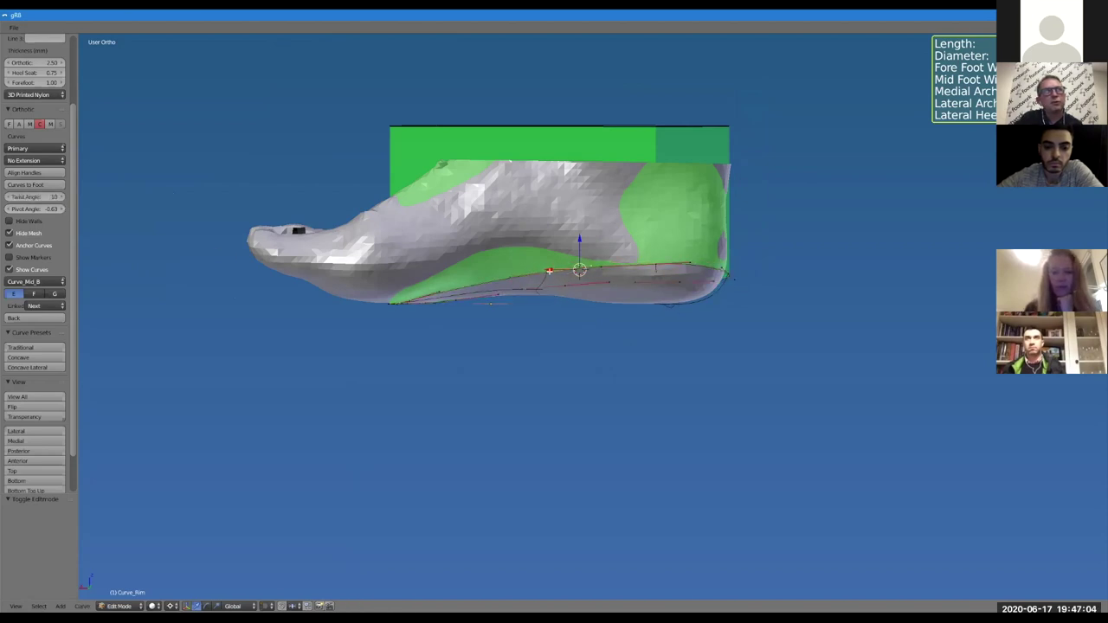
Raise the rim curve's point in front of the flattened arch and its neighbouring points to smooth the line towards the heel cup
key(g)
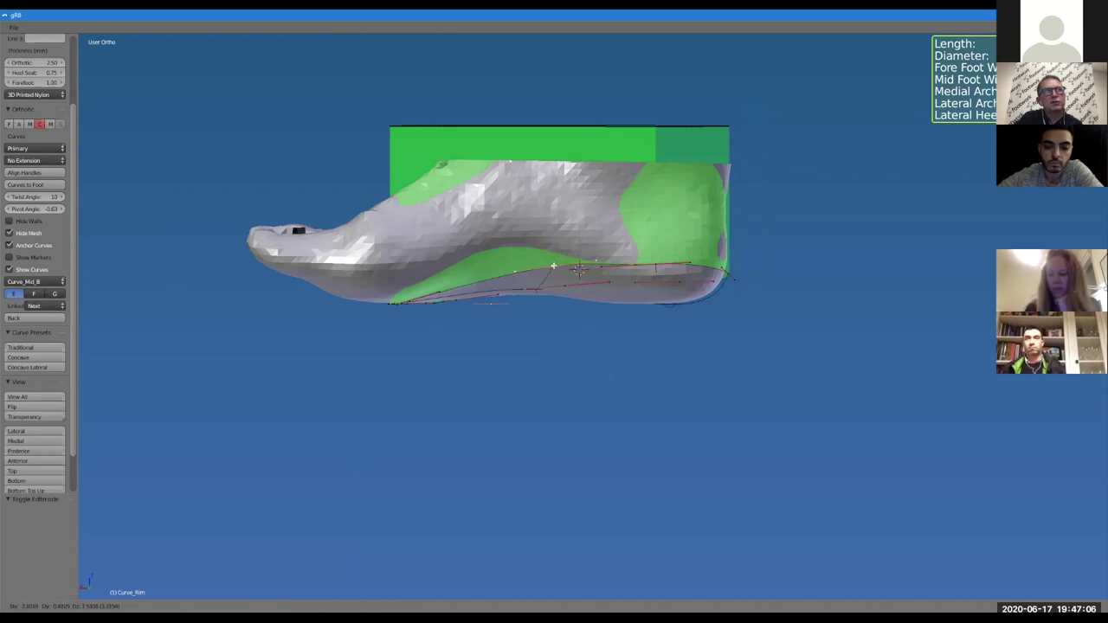
click(554, 266)
key(g)
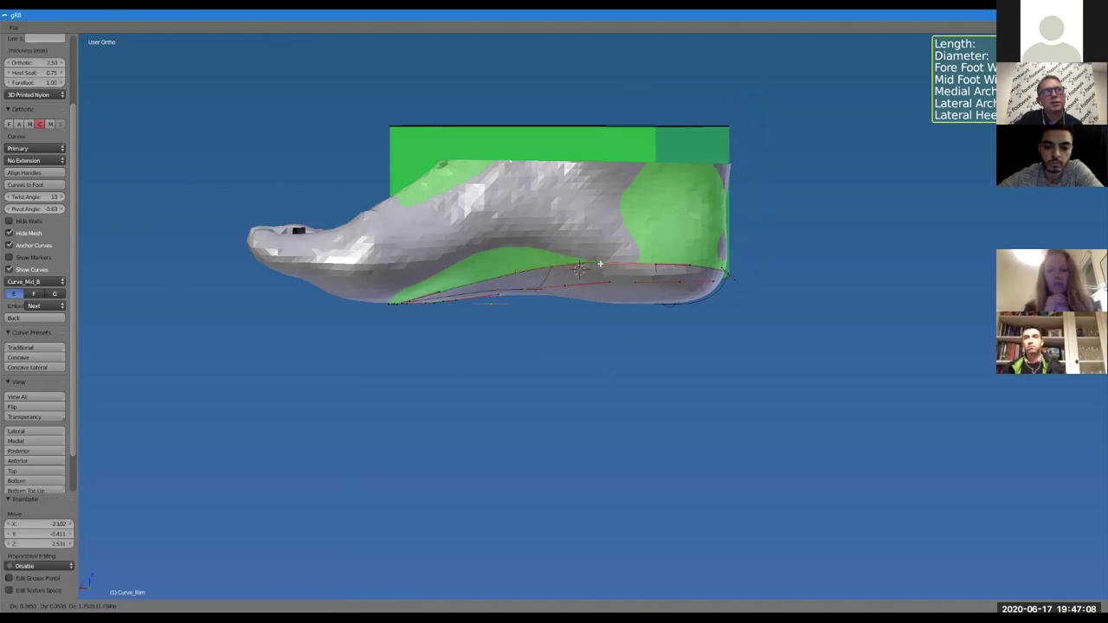
click(552, 264)
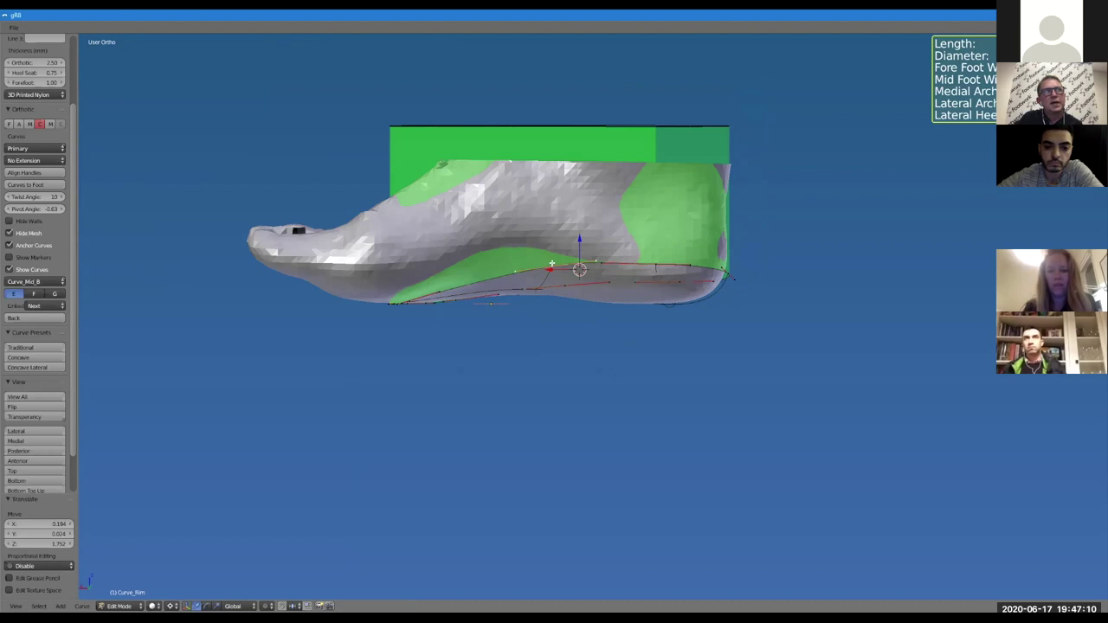
key(g)
click(356, 313)
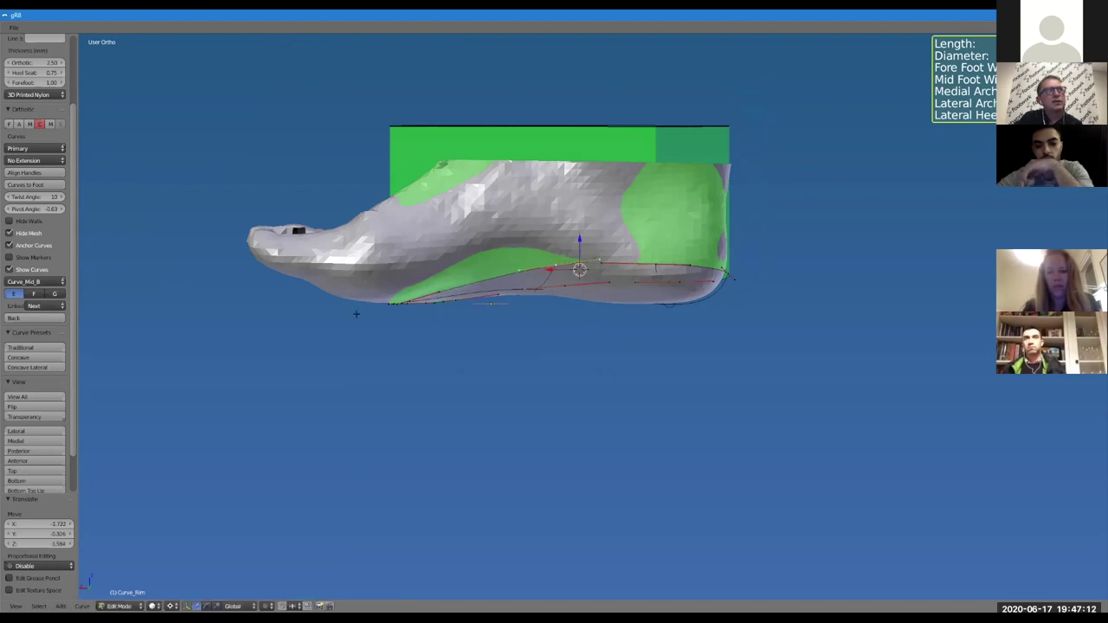
Set the curves' Twist Angle to 20 and finish editing the rim curve
click(34, 196)
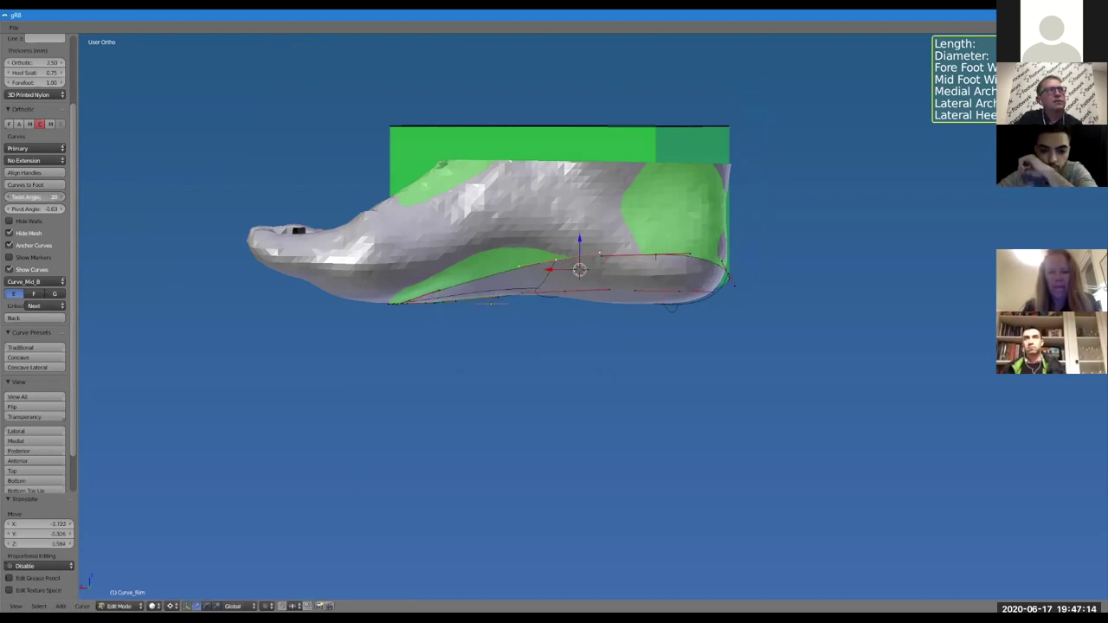
key(w)
key(Escape)
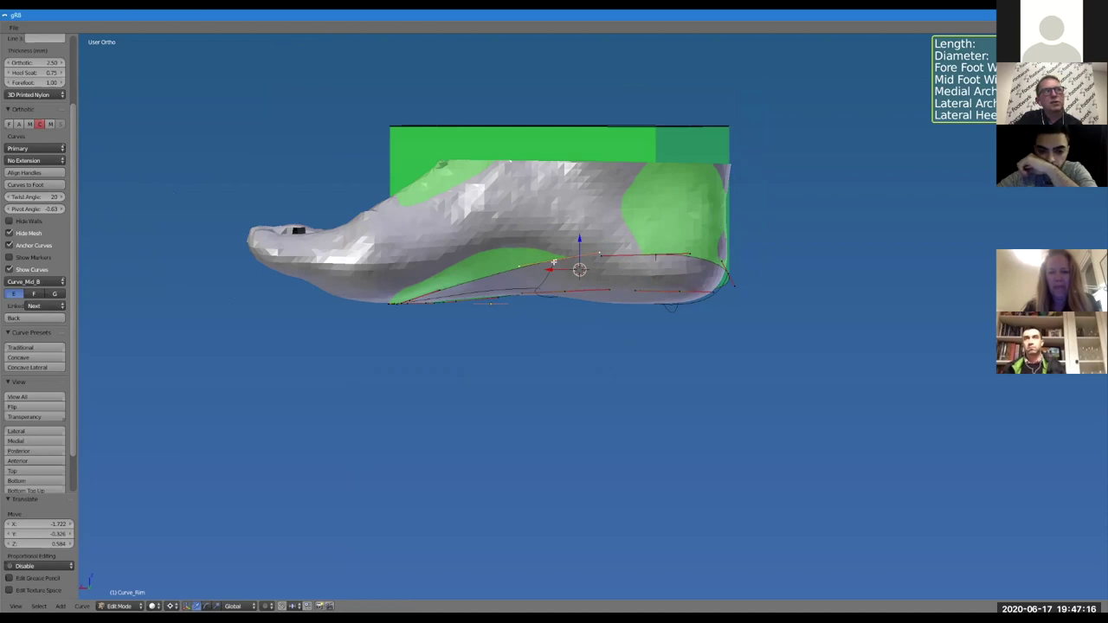
key(Tab)
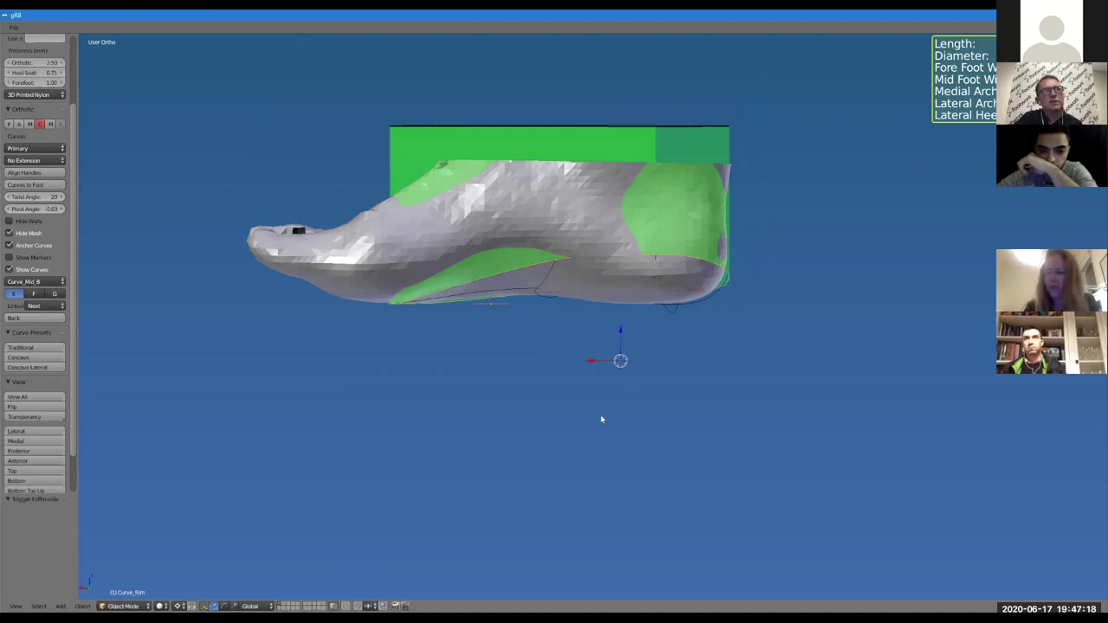
Examine the twisted orthotic's rim line and arch against the foot scan from several side angles
middle_drag(591, 283, 567, 321)
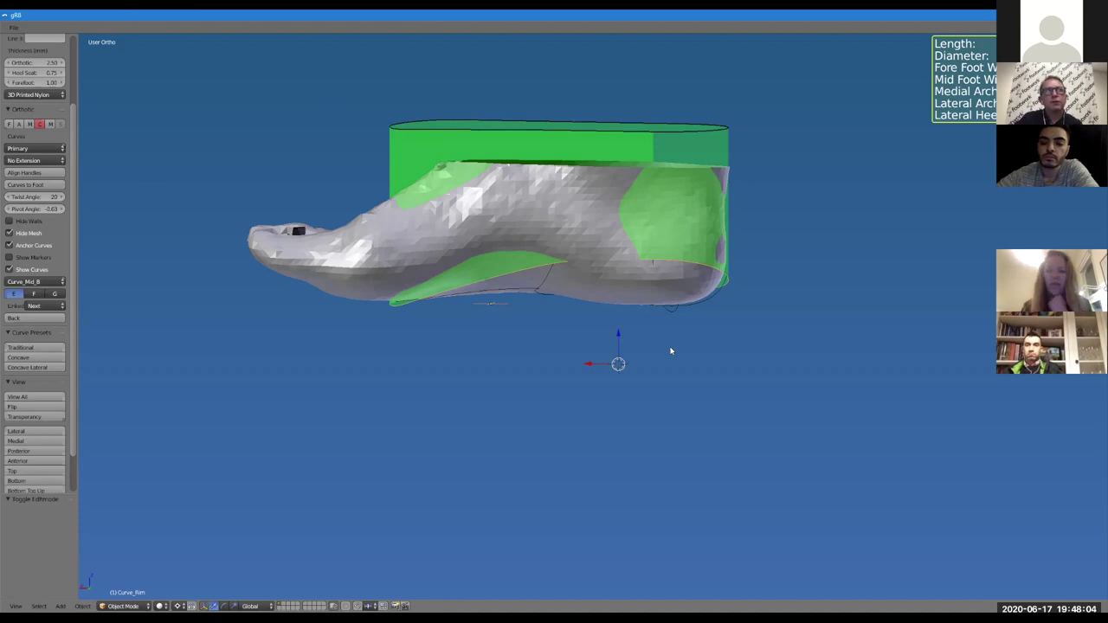
mouse_move(673, 369)
middle_down()
mouse_move(621, 354)
mouse_move(694, 353)
mouse_move(680, 346)
mouse_move(673, 357)
middle_up()
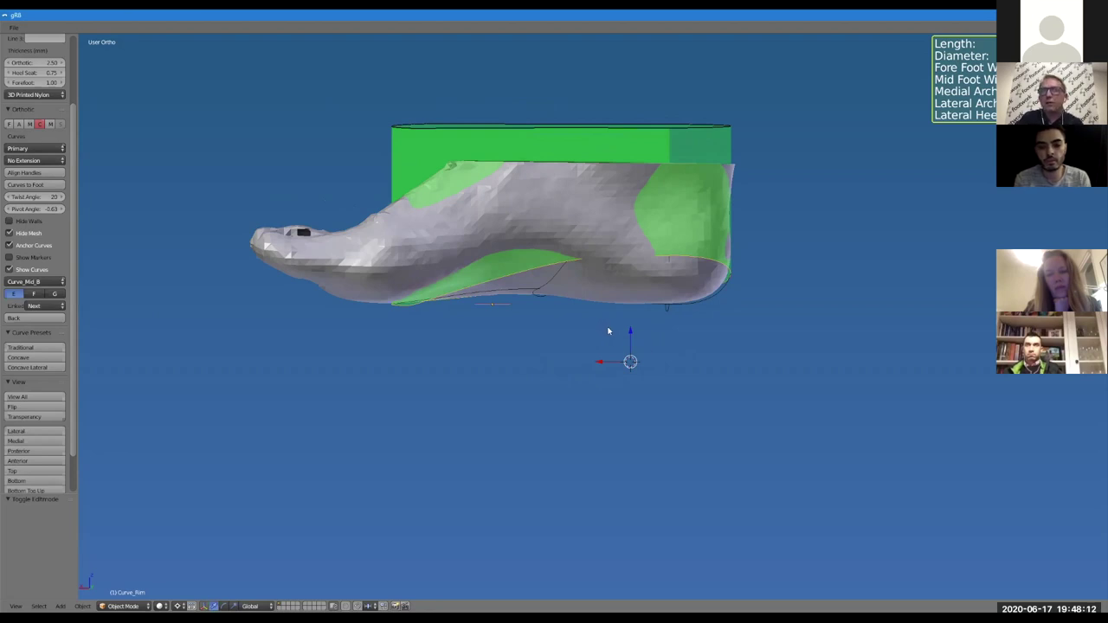
middle_drag(635, 334, 597, 355)
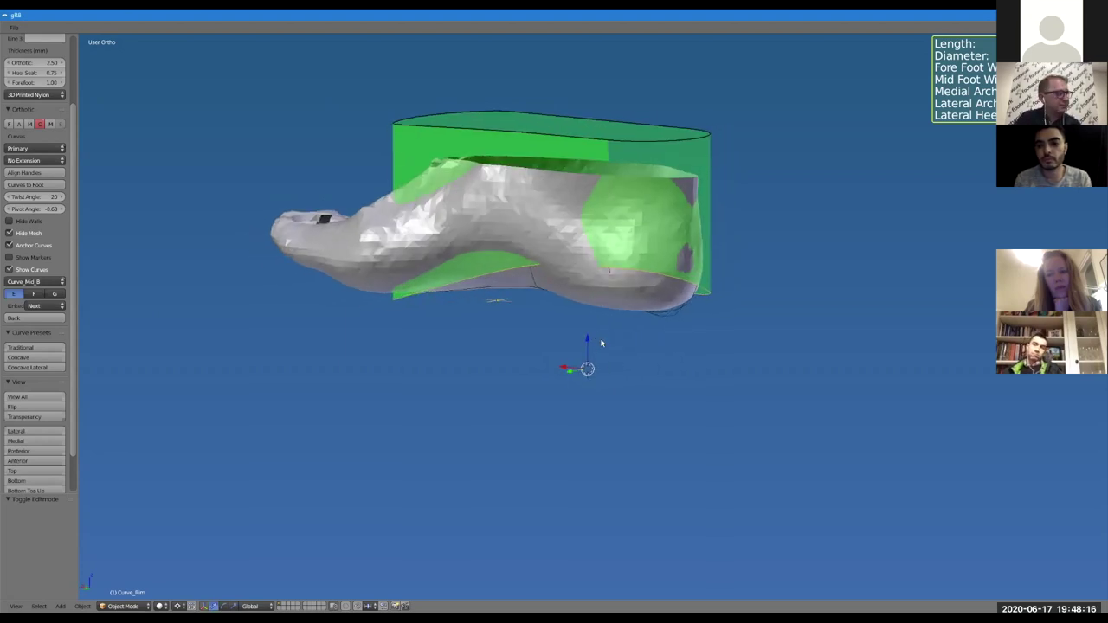
middle_drag(633, 319, 518, 333)
middle_drag(574, 312, 581, 308)
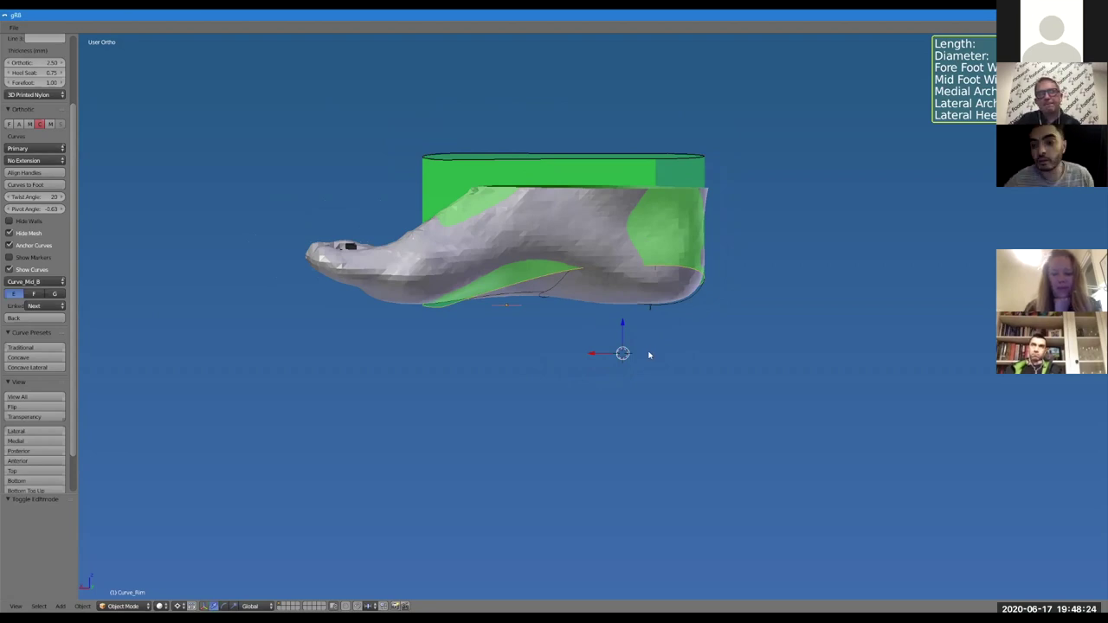
middle_drag(735, 391, 707, 378)
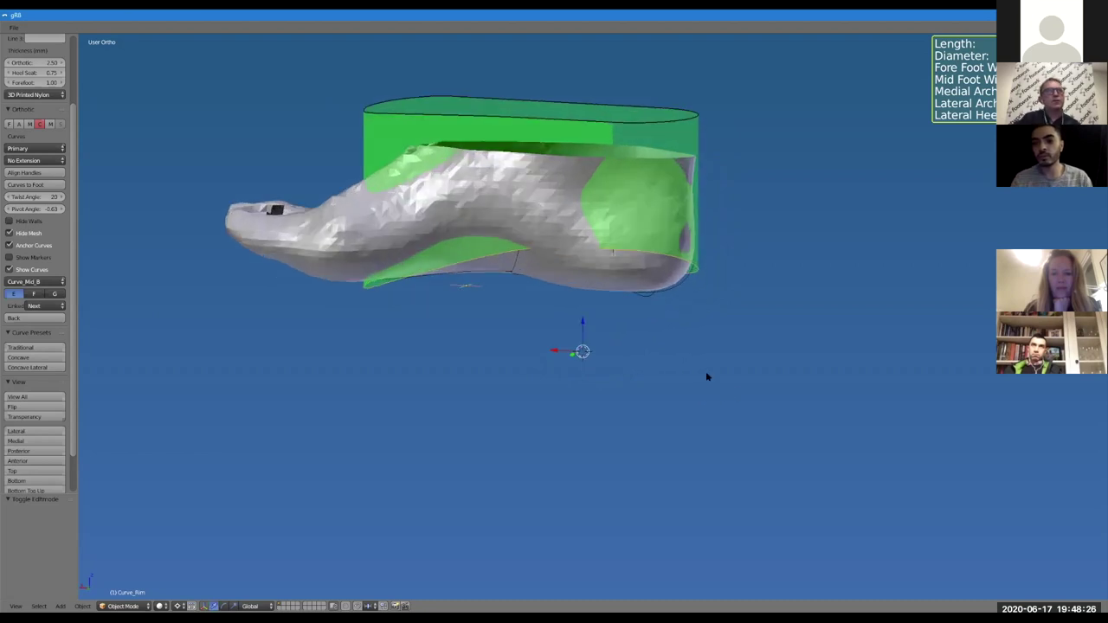
middle_drag(640, 435, 658, 407)
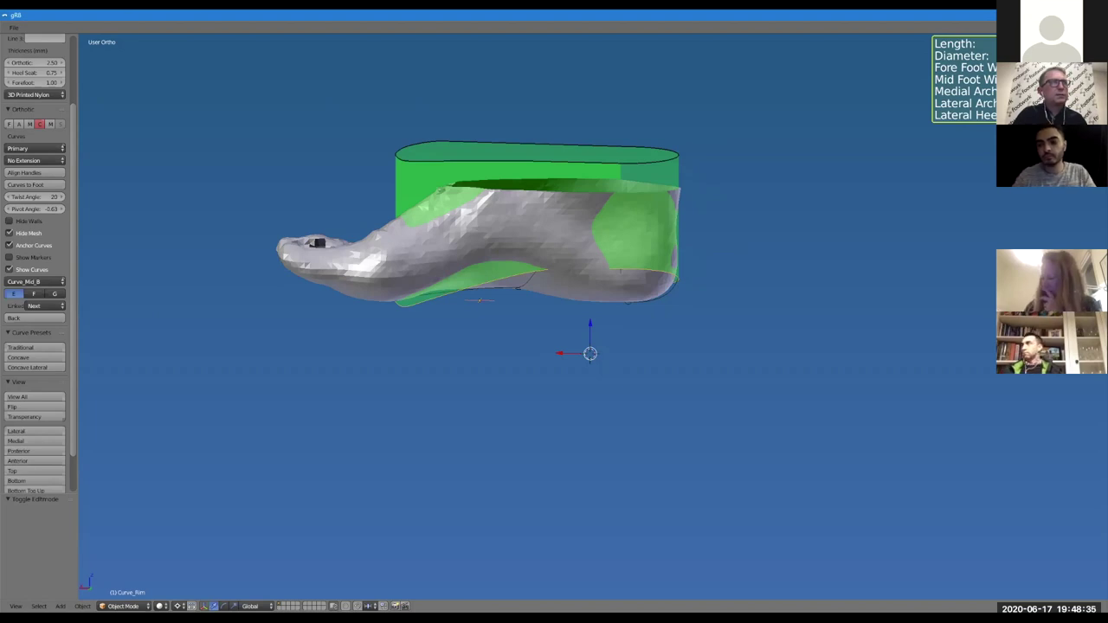
Switch to the other gR8 project and raise its rim curve's arch-peak point about 4.1 along Z
key(alt+Tab)
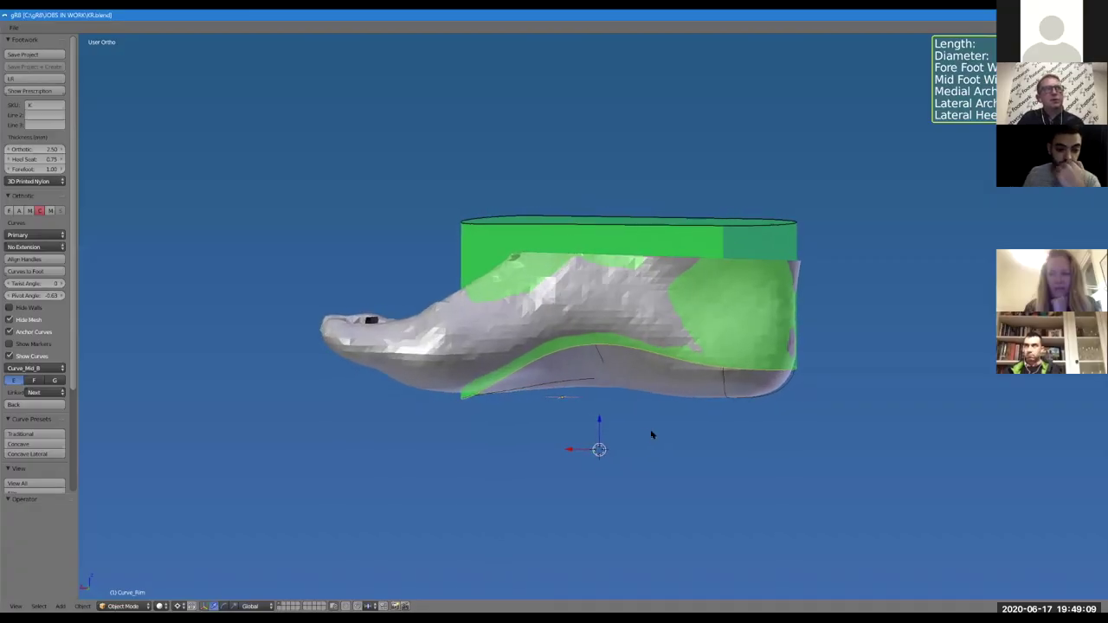
middle_drag(759, 421, 722, 456)
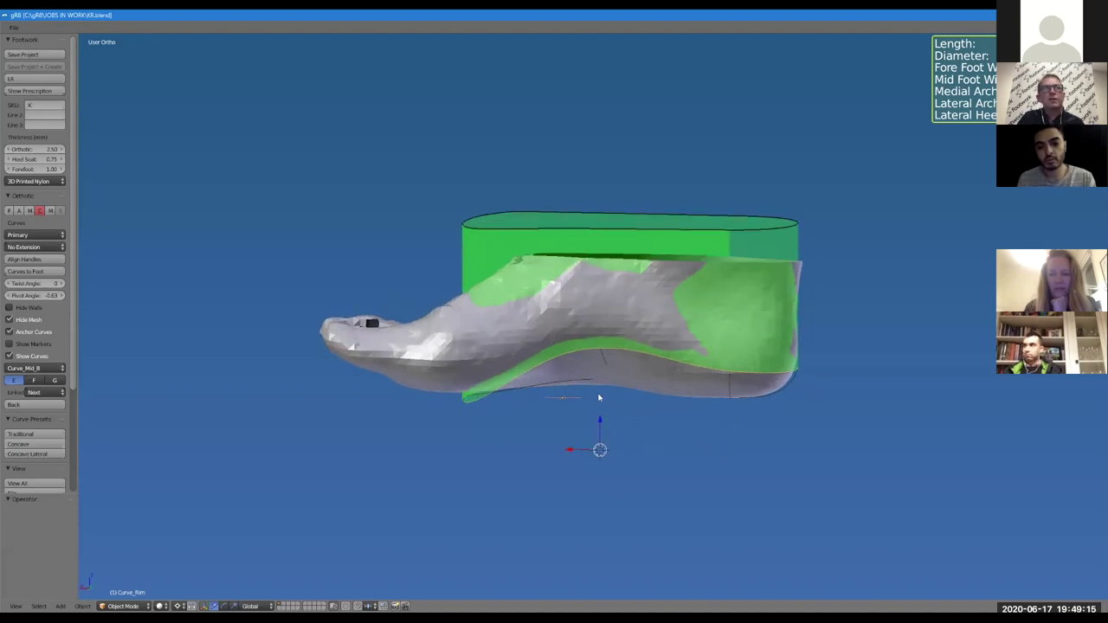
middle_drag(614, 417, 614, 411)
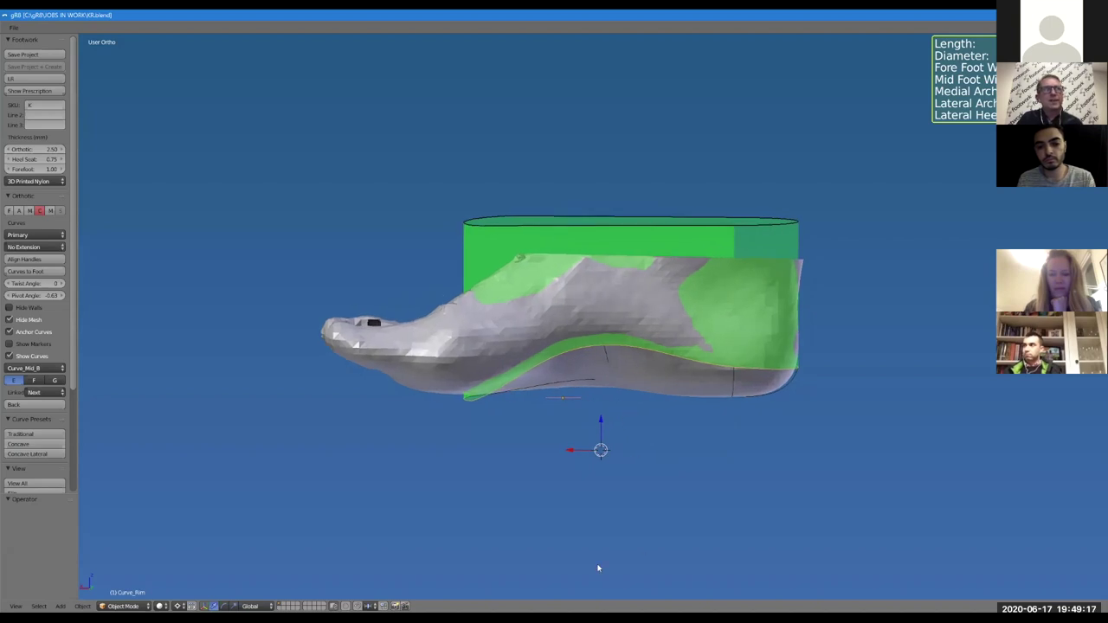
key(Tab)
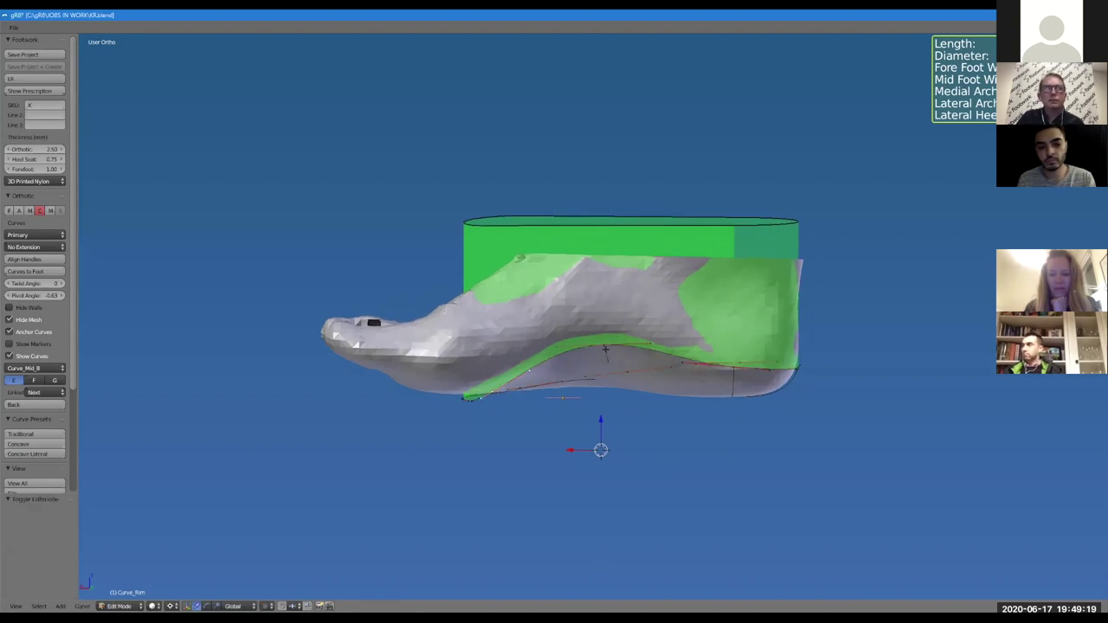
click(607, 330)
key(g)
key(z)
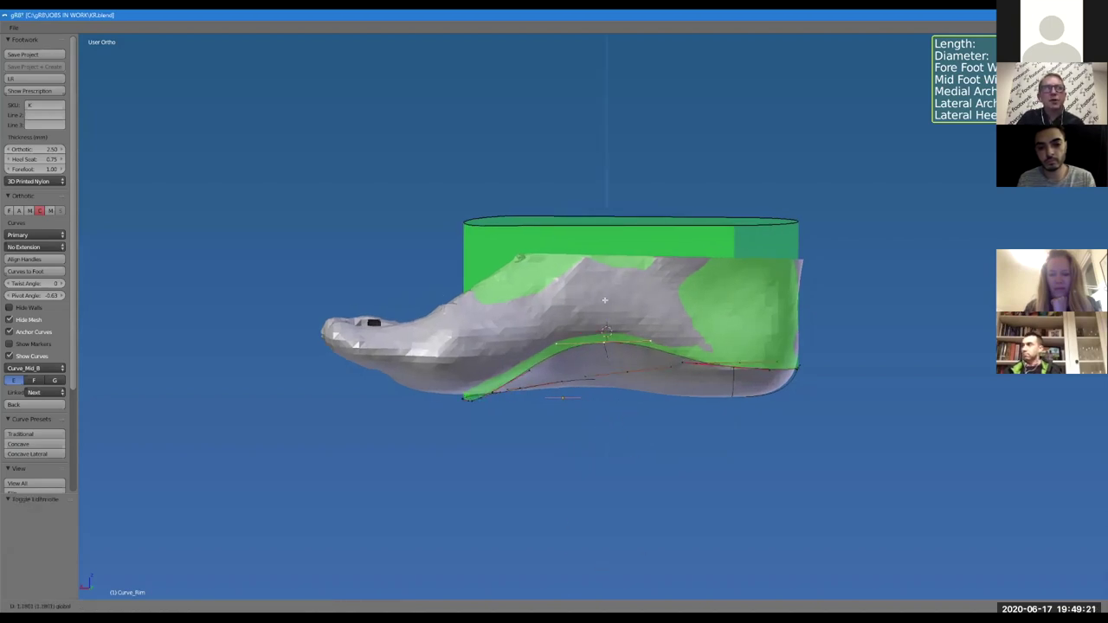
click(605, 294)
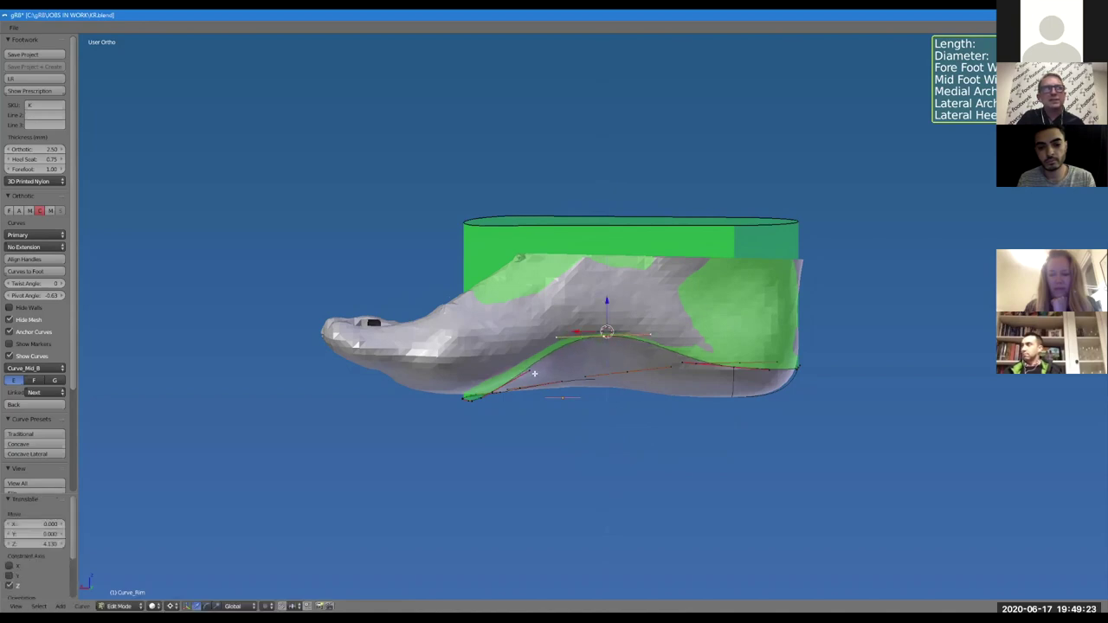
Raise the rim curve point in front of the arch about 3.3 in Z to round the line, and finish editing
click(532, 365)
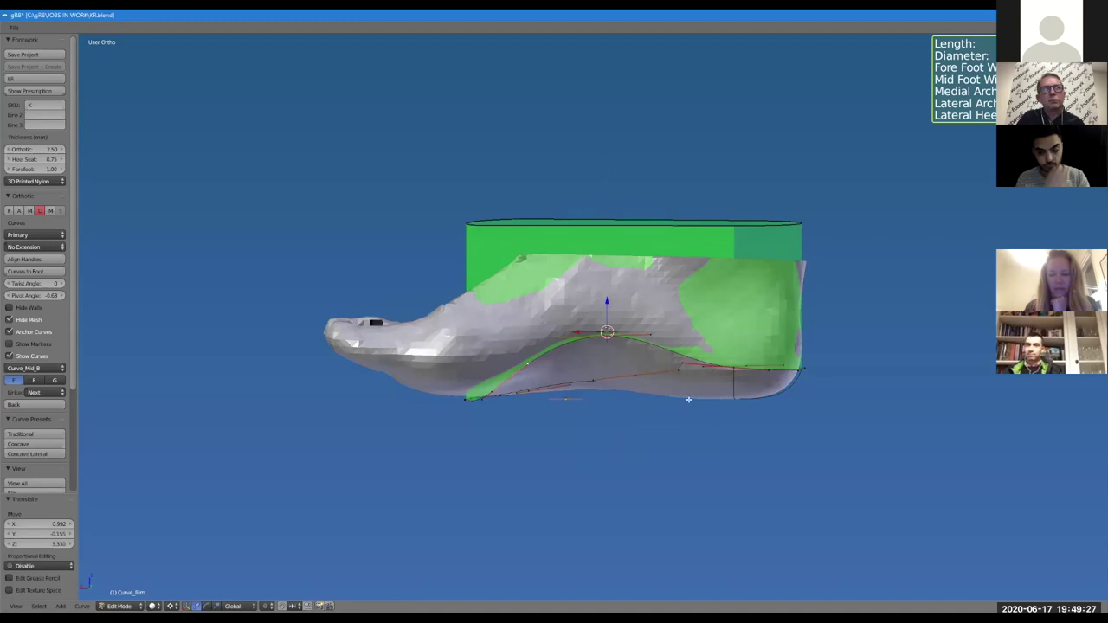
key(g)
click(681, 360)
key(Tab)
mouse_move(648, 463)
middle_down()
mouse_move(682, 460)
mouse_move(638, 445)
middle_up()
click(631, 465)
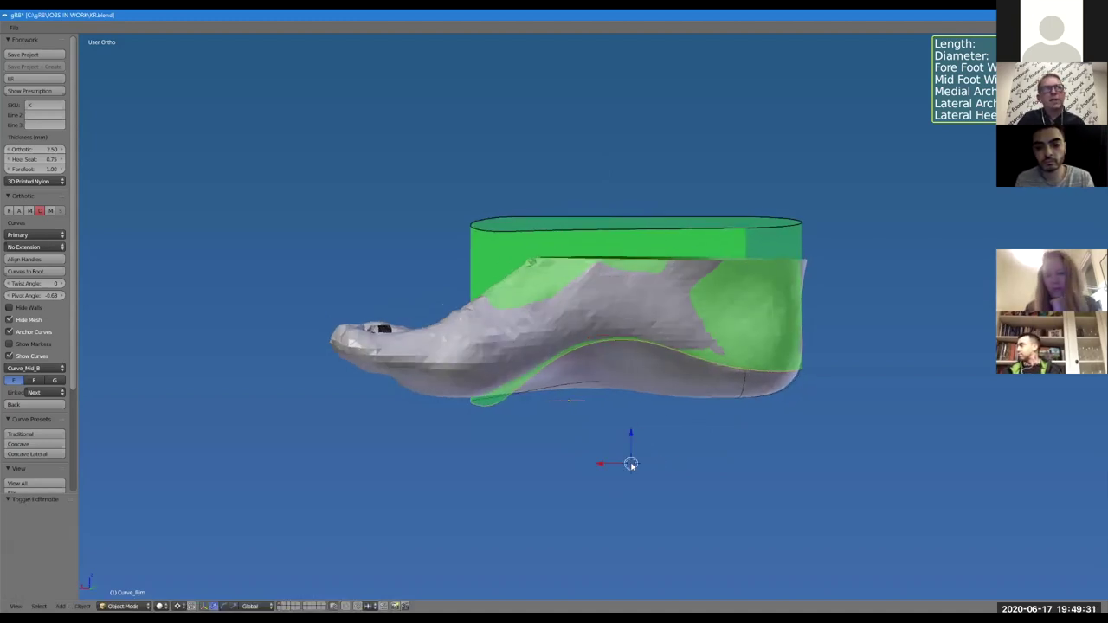
Reopen the rim curve and lower its arch peak about 3.5 along Z and the point in front of it about 2.0
key(Tab)
click(619, 318)
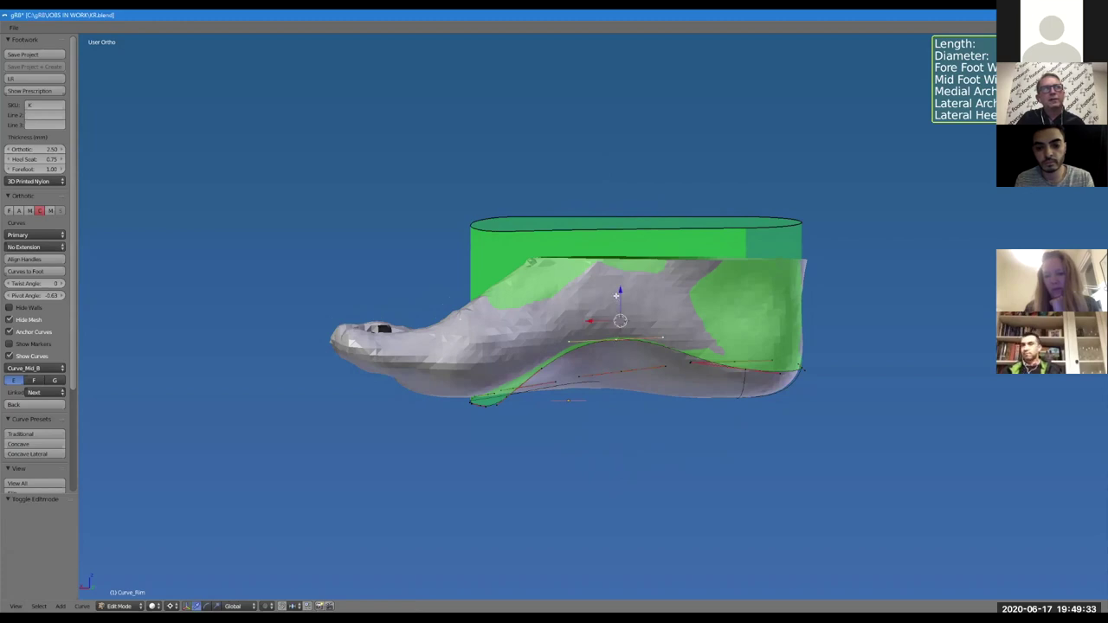
key(g)
click(604, 341)
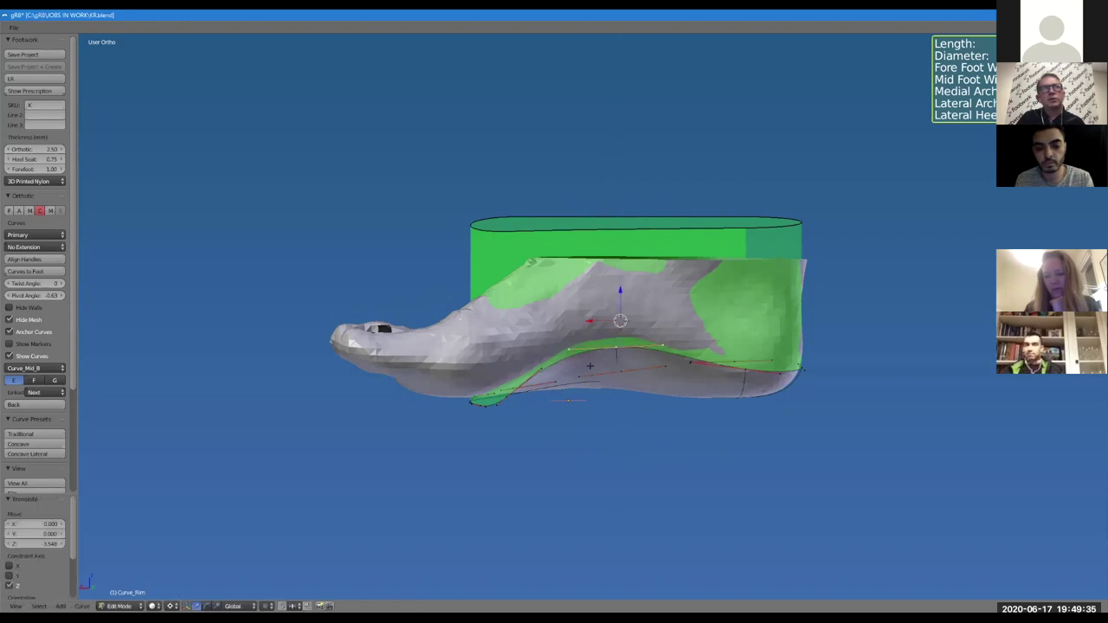
key(g)
click(620, 309)
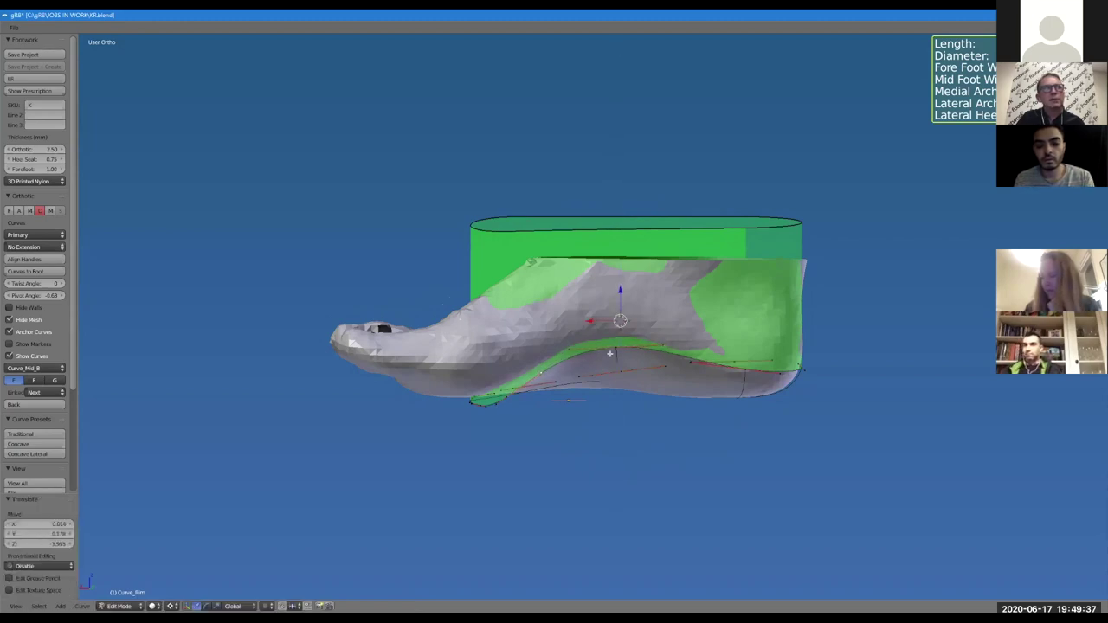
Lower the rim curve's arch peak by about another 3.4 along Z, smooth the line in front of it, and finish editing
key(g)
key(z)
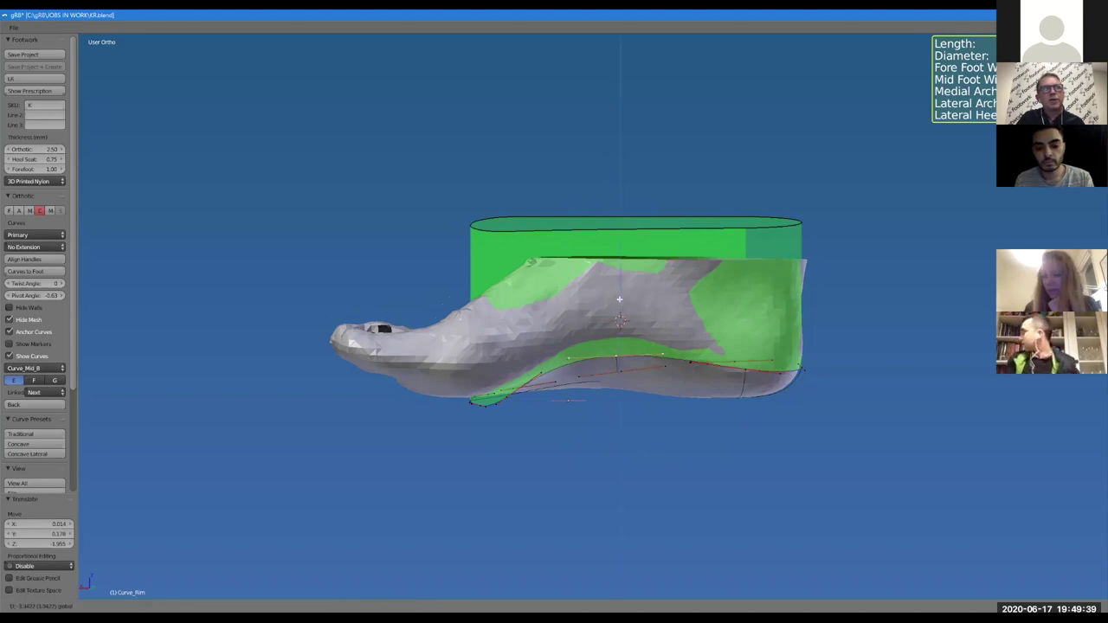
click(619, 301)
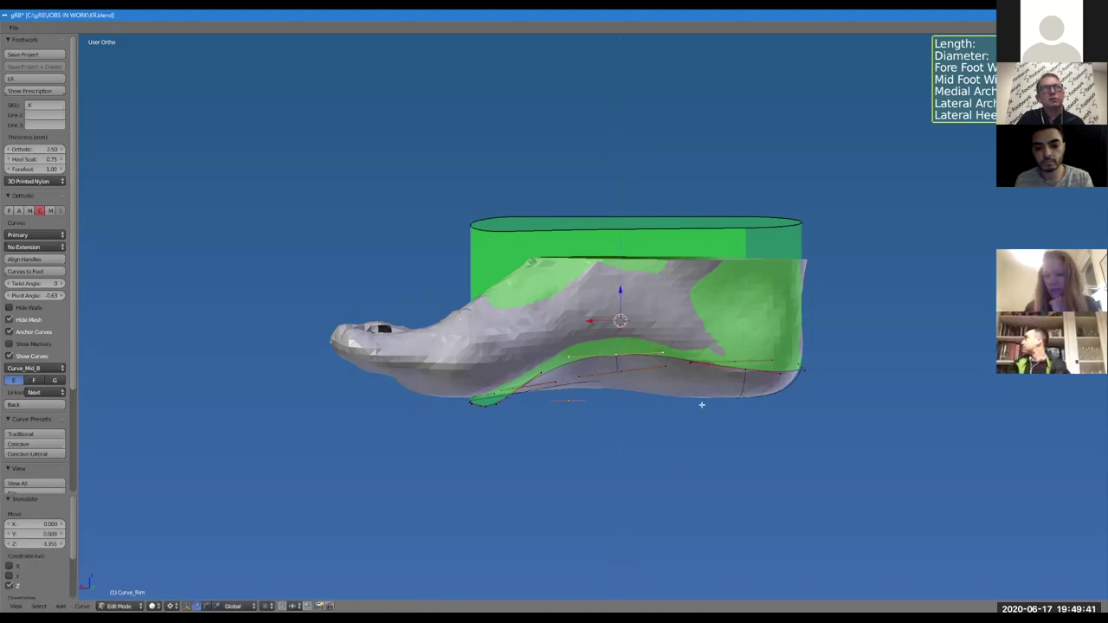
key(Tab)
key(Tab)
middle_drag(702, 448, 681, 430)
right_click(541, 368)
key(Tab)
middle_drag(718, 482, 668, 451)
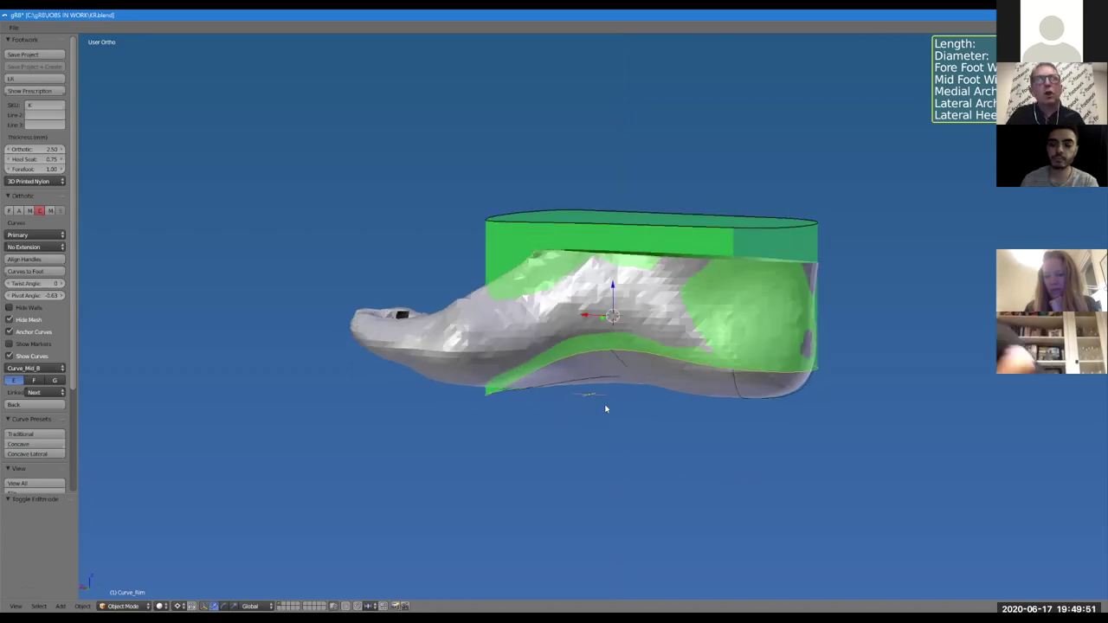
middle_drag(652, 416, 665, 388)
Shift the rim curve's arch peak about 7.3 along X towards the heel, lower the point in front about 1.8 in Z, and finish editing
key(Tab)
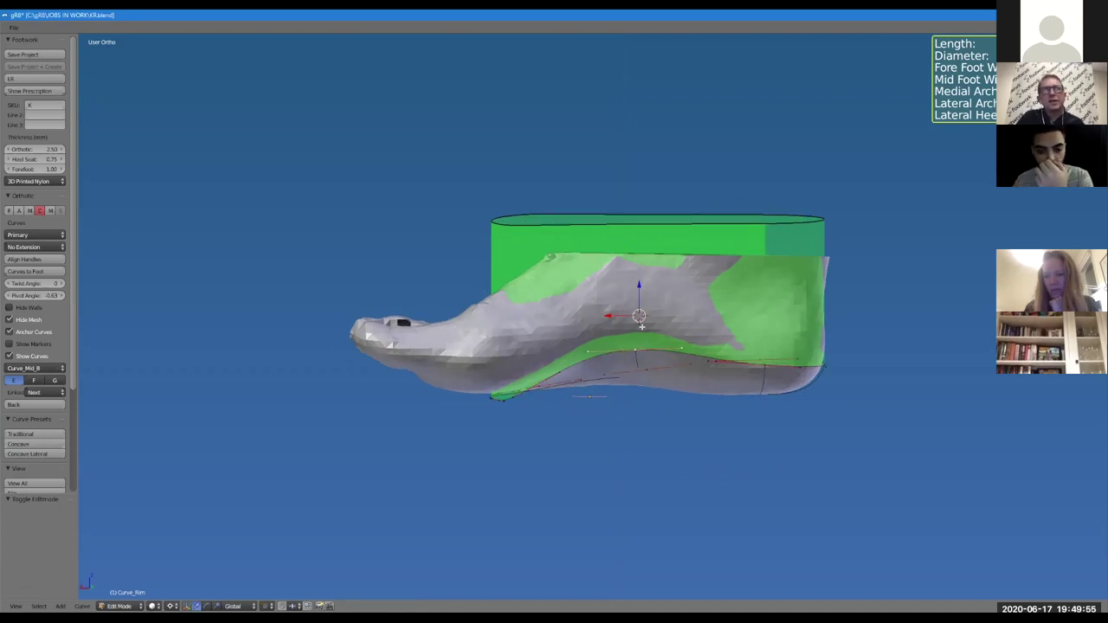
key(g)
key(x)
click(638, 326)
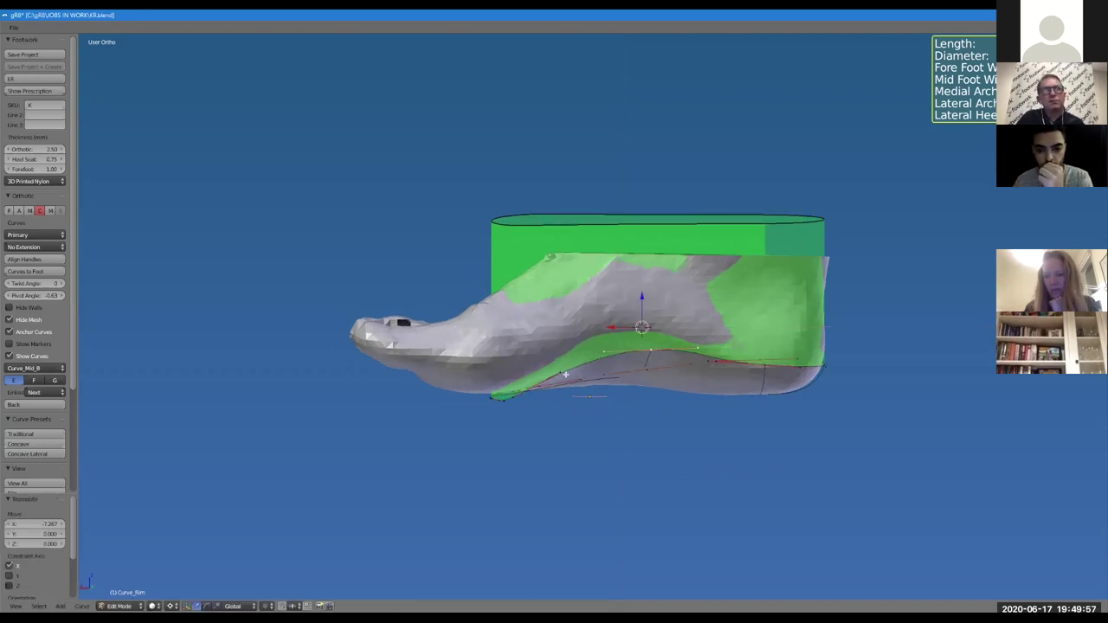
key(g)
key(z)
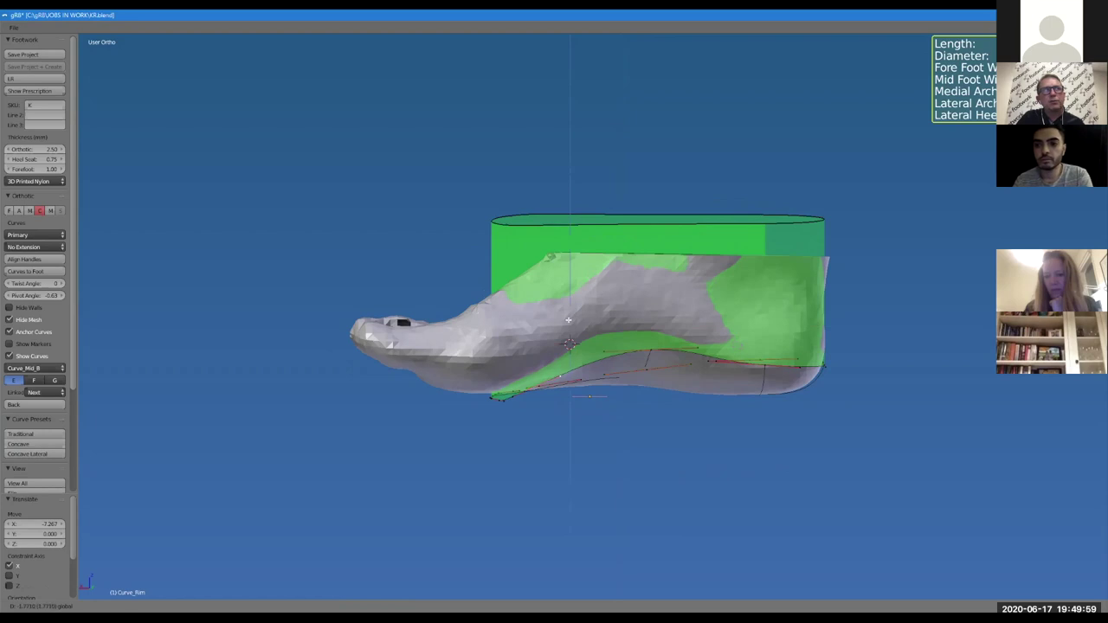
click(568, 321)
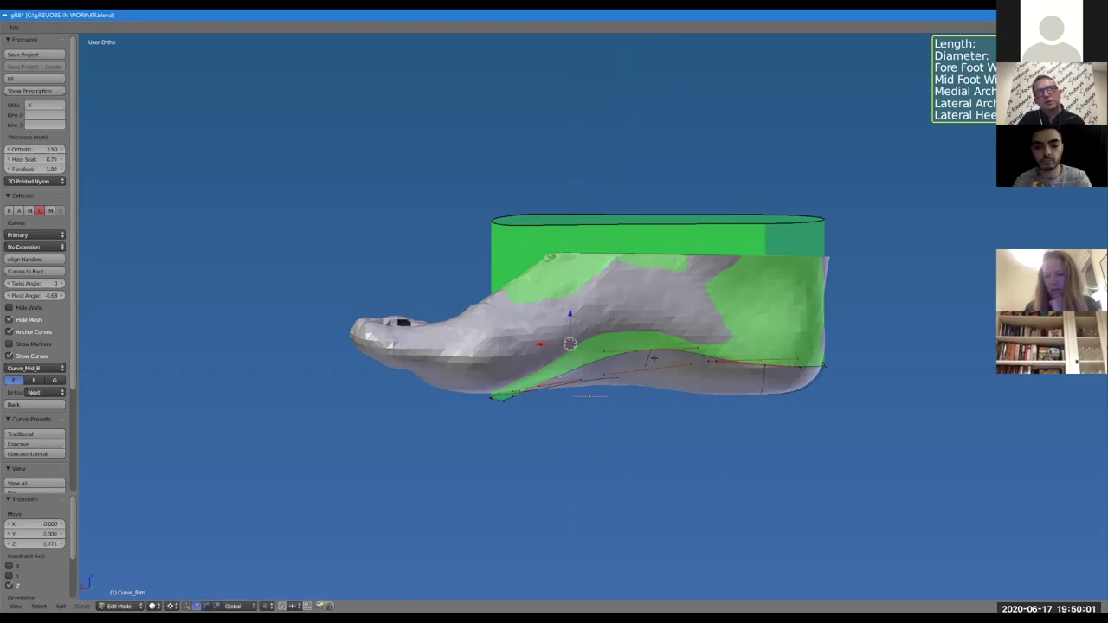
key(Tab)
Move the rim curve's arch peak about 20.5 along X towards the toes and shift the point in front of it forward about 6.9
key(Tab)
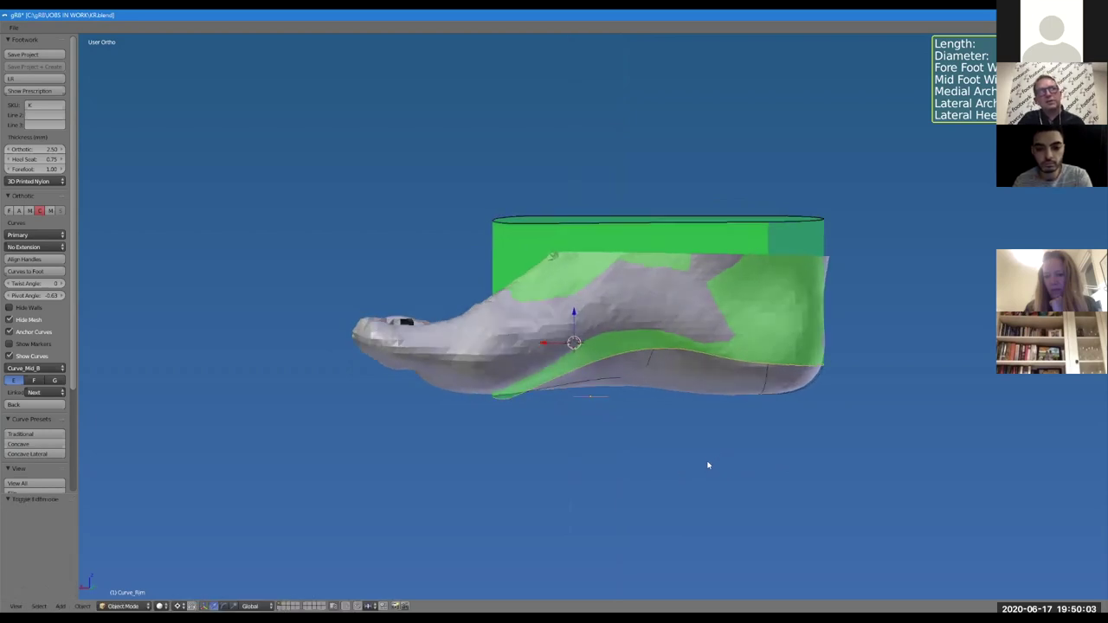
right_click(640, 339)
key(g)
key(x)
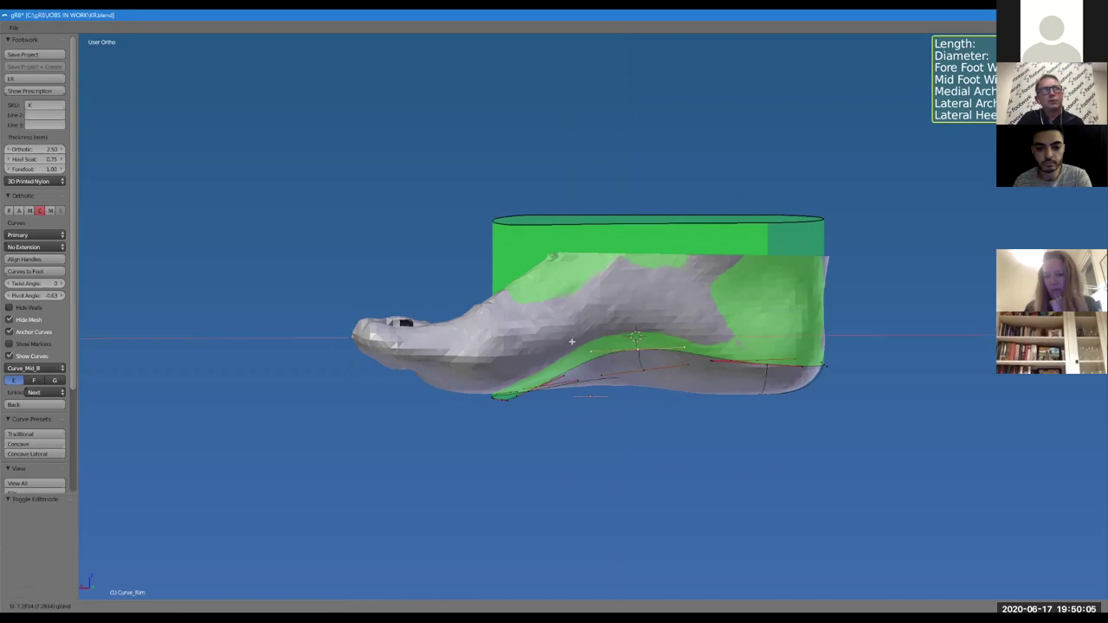
click(559, 379)
key(g)
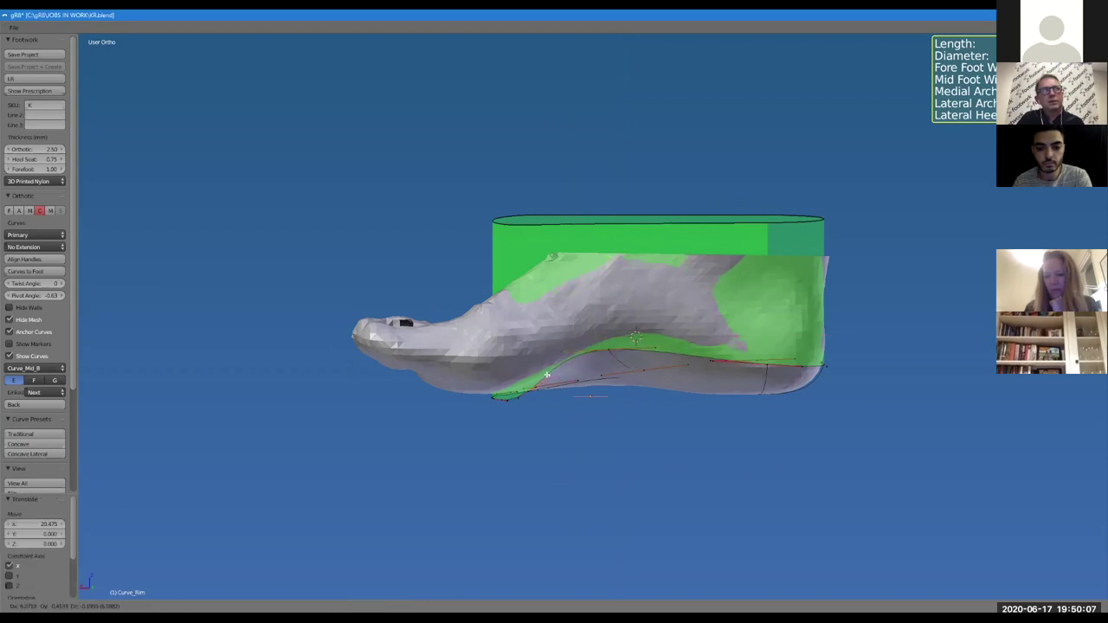
click(547, 374)
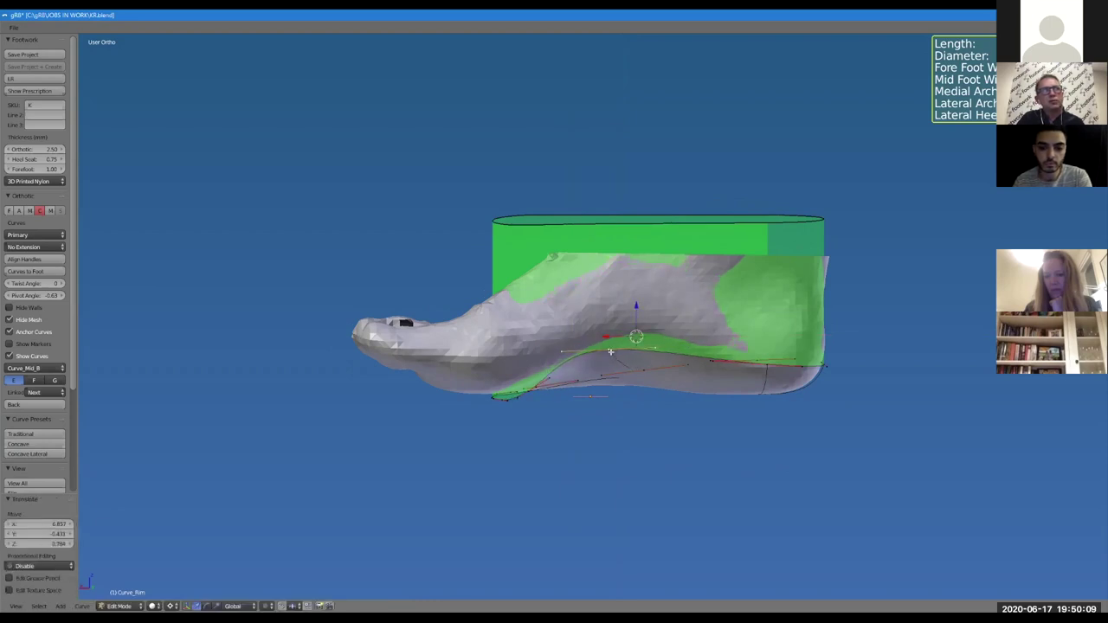
Fine-tune the rim curve's arch peak and the points in front of it to smooth the arch line, and finish editing
key(g)
click(642, 348)
key(g)
click(555, 375)
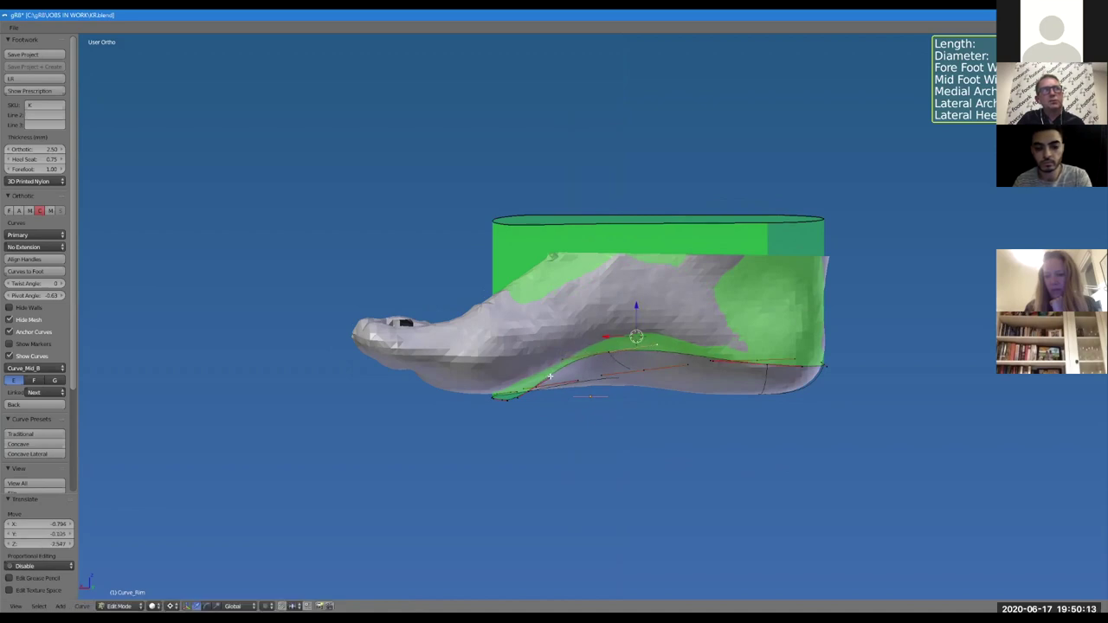
right_click(539, 361)
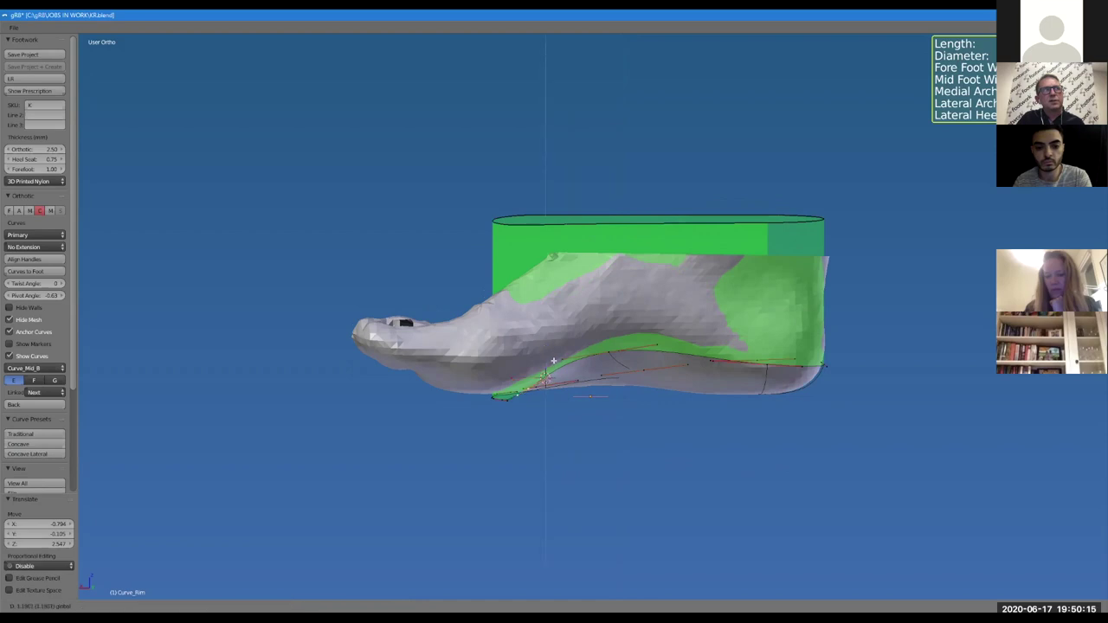
key(Tab)
middle_drag(660, 424, 710, 485)
scroll(708, 487, up, 1)
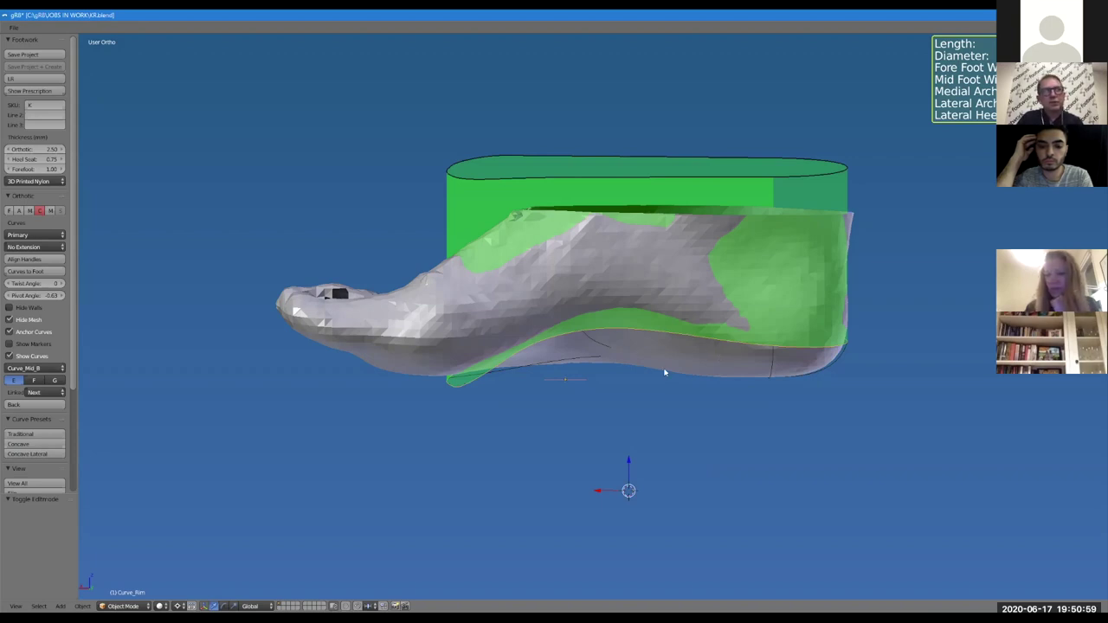
Reopen the rim curve, raise its arch peak well up the medial side of the foot, and finish editing
key(Tab)
right_click(596, 333)
key(g)
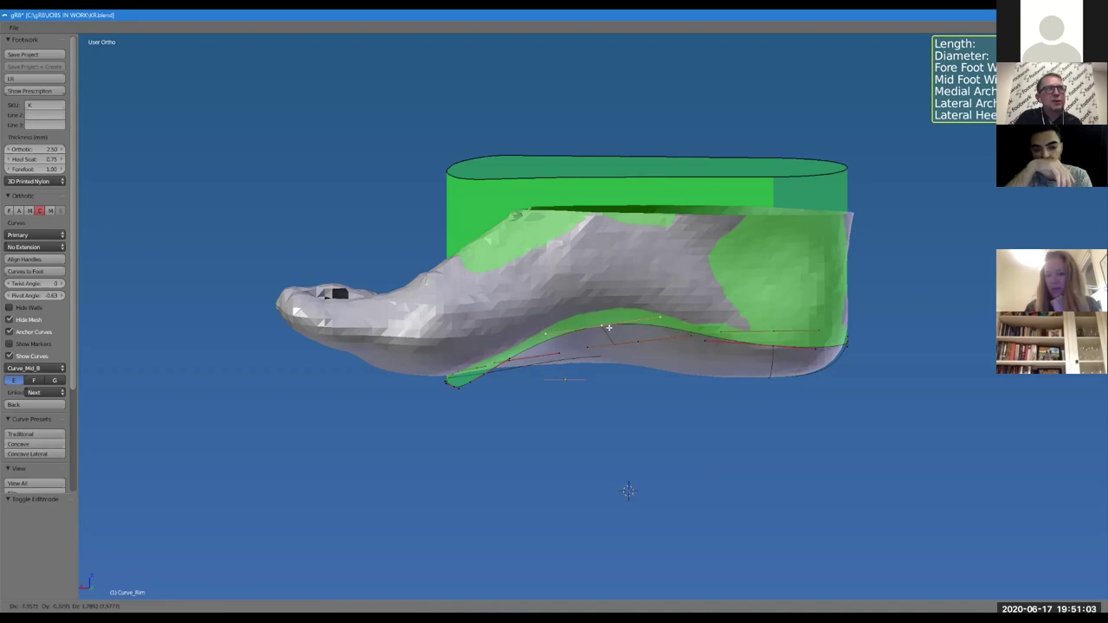
click(562, 371)
key(ctrl+z)
key(g)
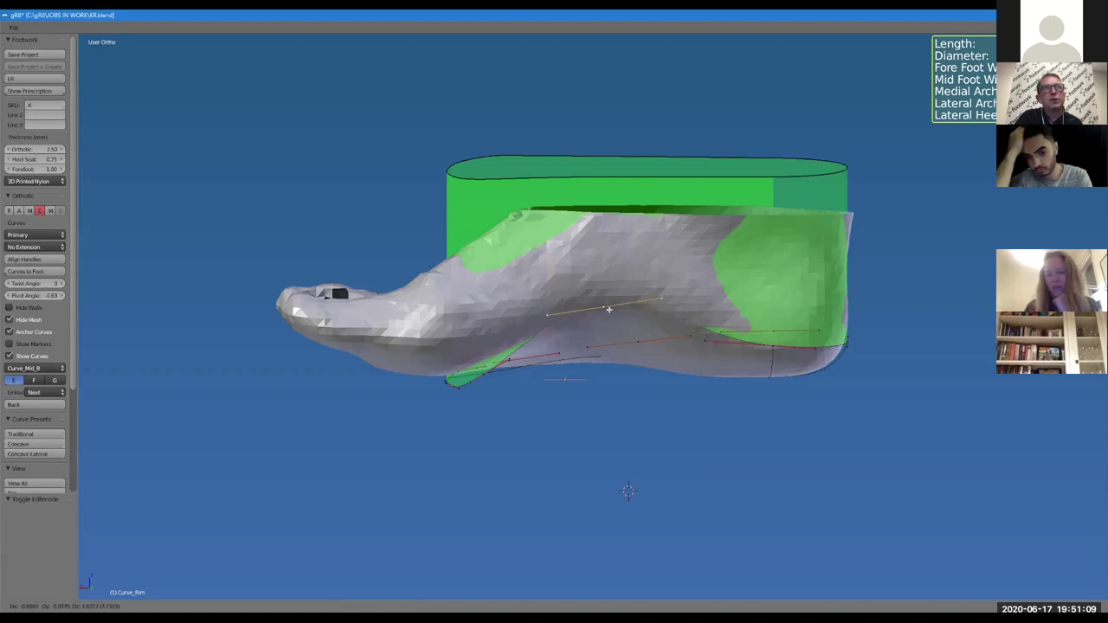
click(609, 309)
right_click(506, 357)
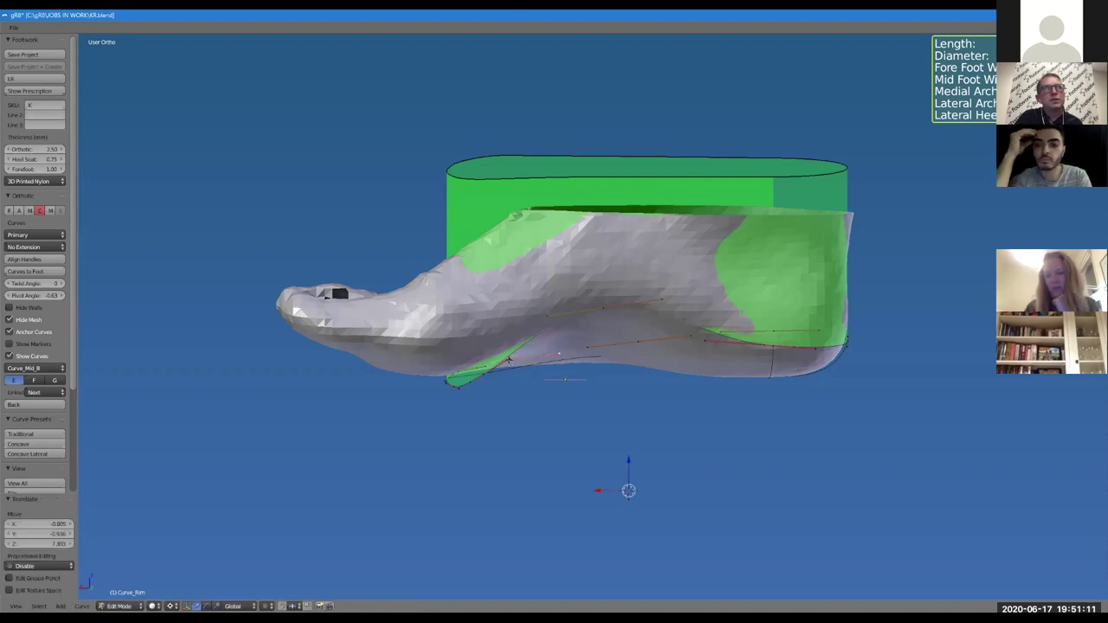
key(g)
key(Escape)
key(Tab)
key(Tab)
key(Tab)
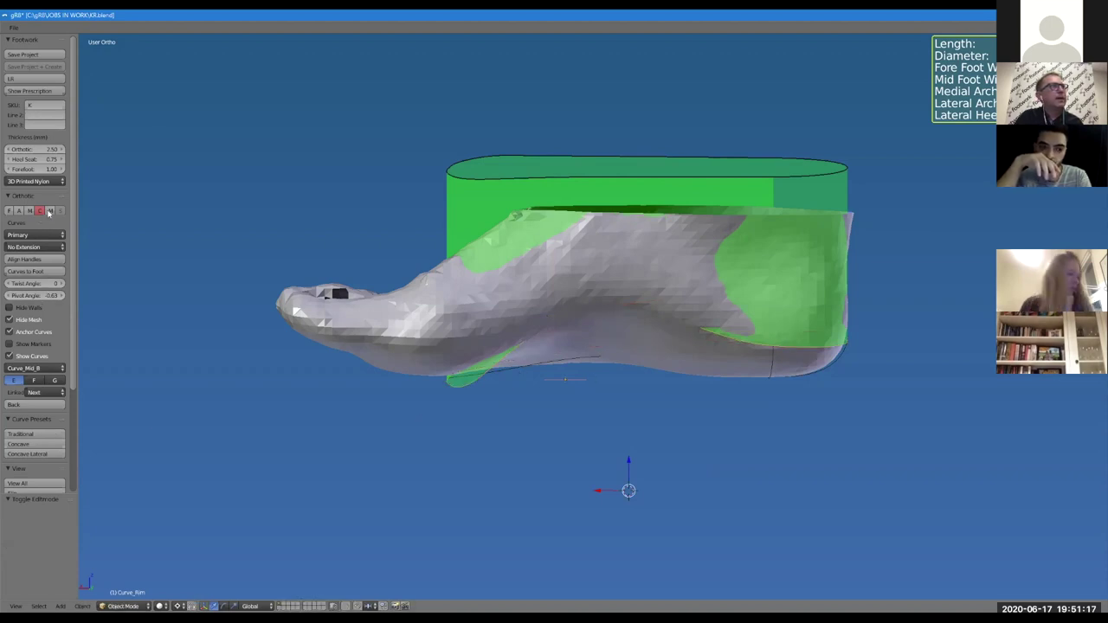
Switch to the mesh stage and inspect how the orthotic's medial arch meets the foot
click(564, 378)
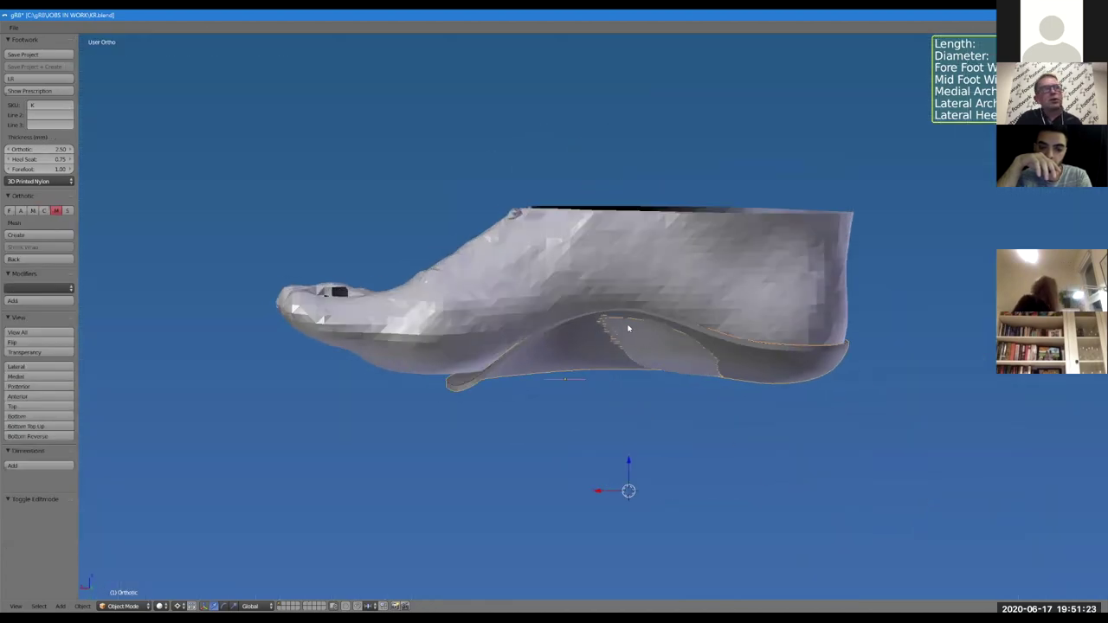
middle_drag(638, 355, 630, 320)
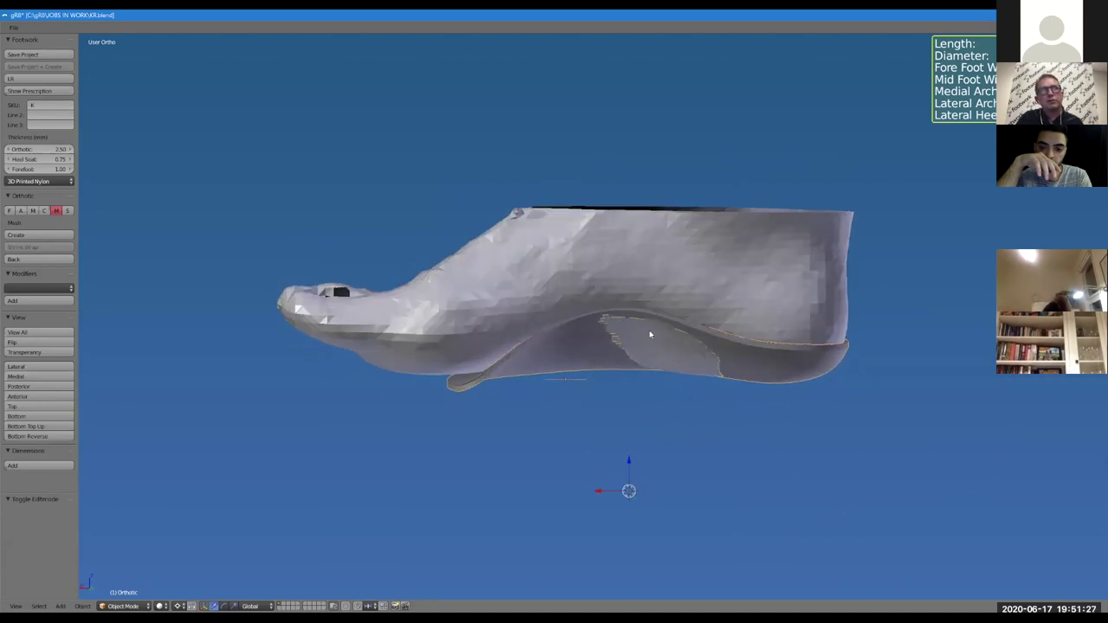
middle_drag(620, 362, 651, 379)
scroll(655, 372, down, 1)
scroll(640, 367, down, 1)
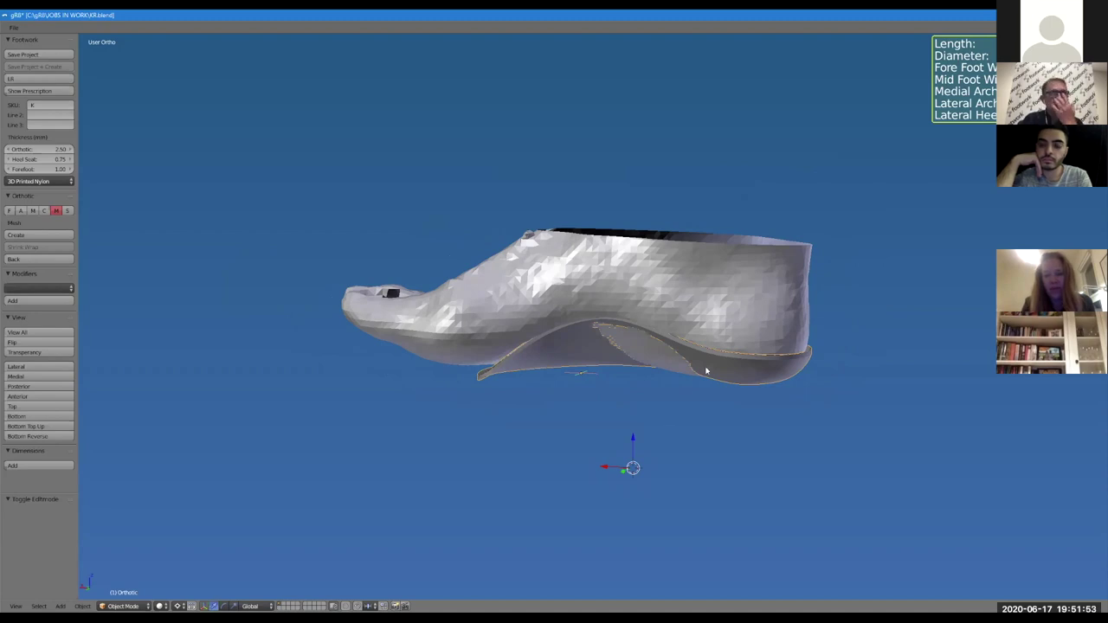
mouse_move(637, 388)
middle_down()
mouse_move(670, 381)
mouse_move(663, 373)
mouse_move(651, 388)
mouse_move(663, 329)
mouse_move(657, 390)
middle_up()
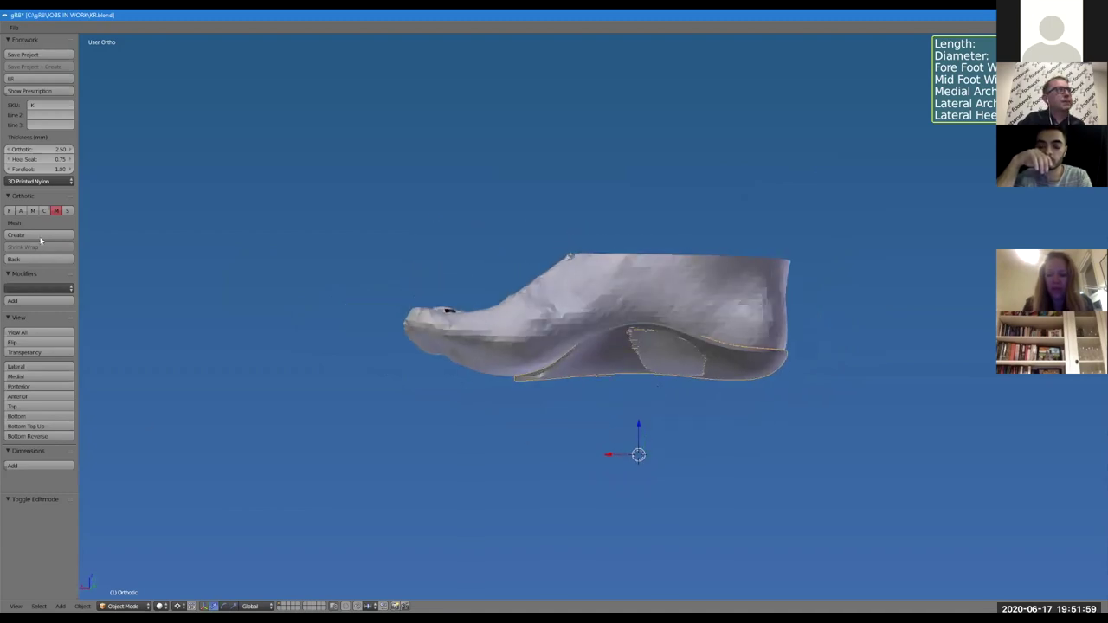
Return to the curve stage, lower the rim curve's arch peak about 6.3 along Z and shift the point in front about 2.3 along X
click(44, 210)
scroll(667, 376, up, 2)
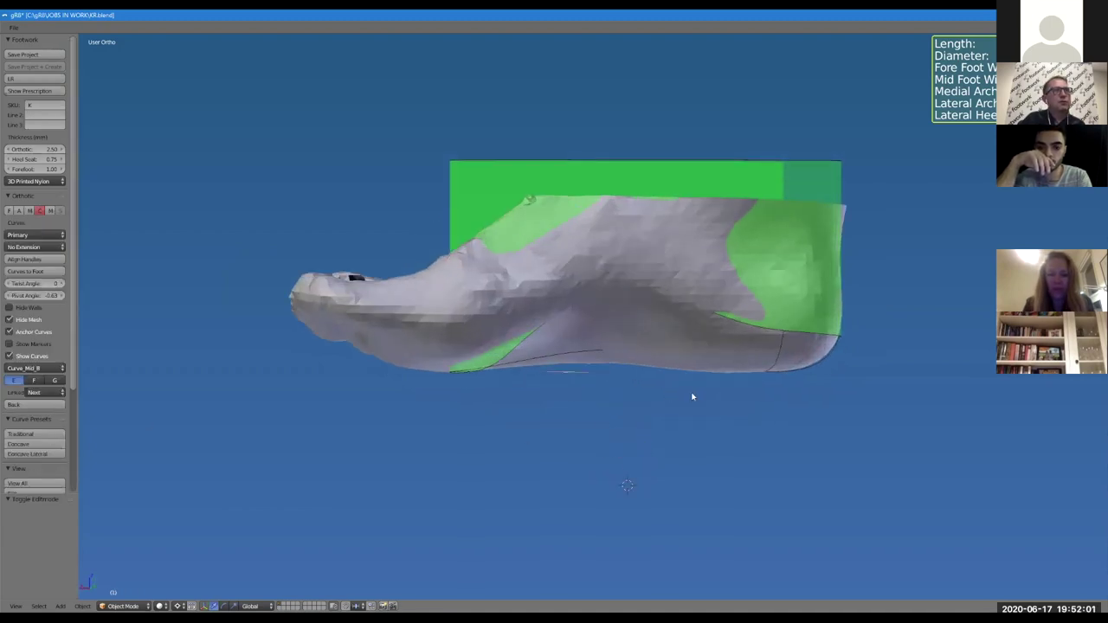
right_click(759, 324)
key(Tab)
right_click(615, 282)
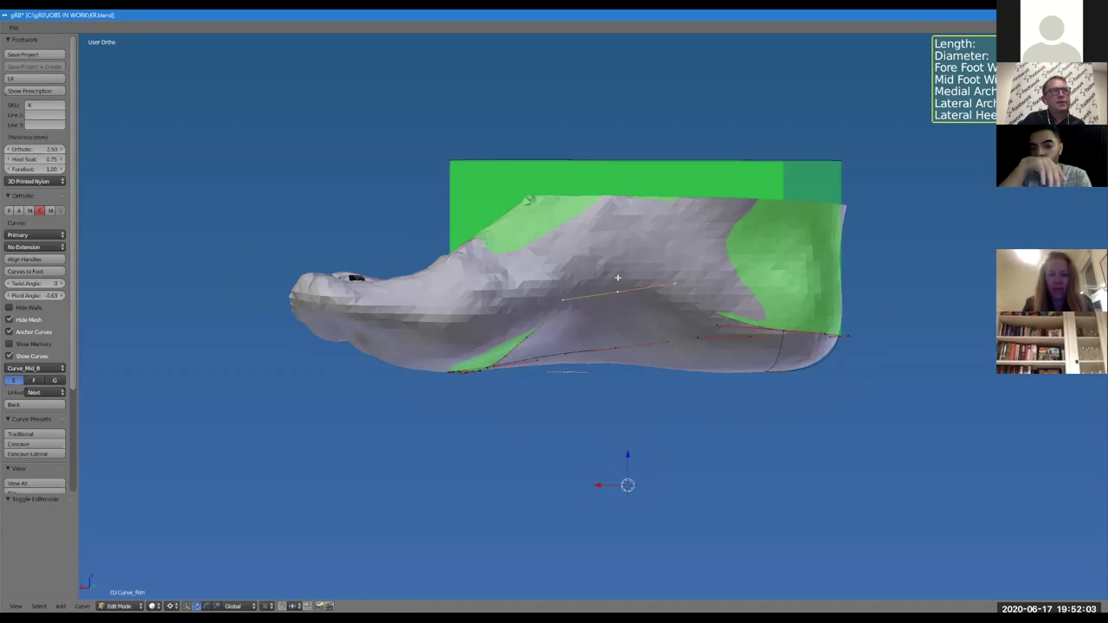
drag(619, 256, 619, 268)
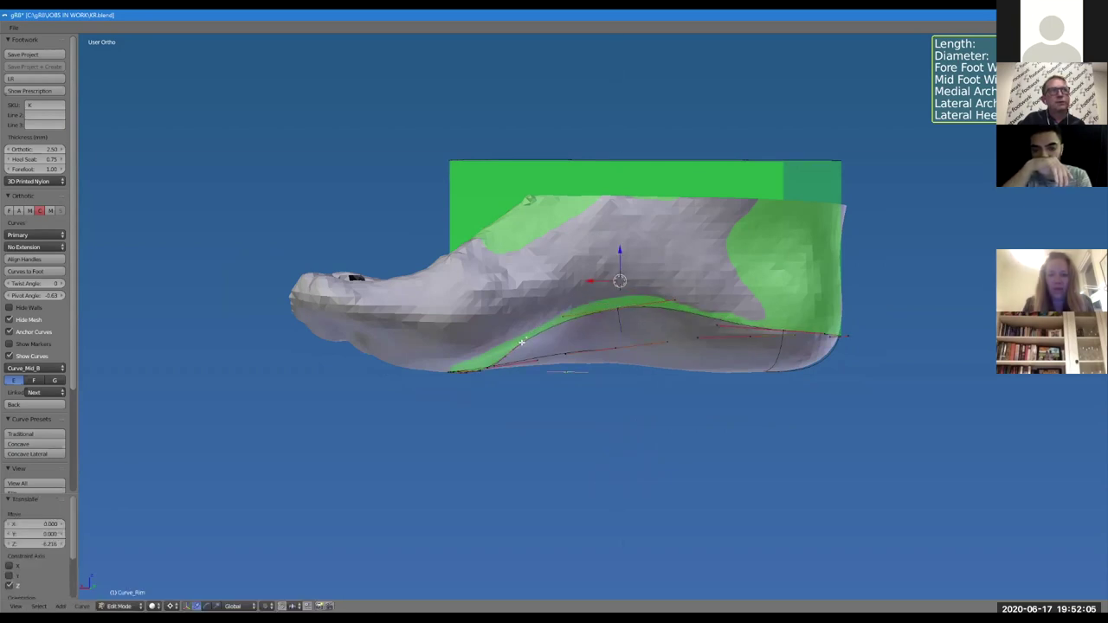
key(g)
click(530, 345)
middle_drag(698, 390, 676, 406)
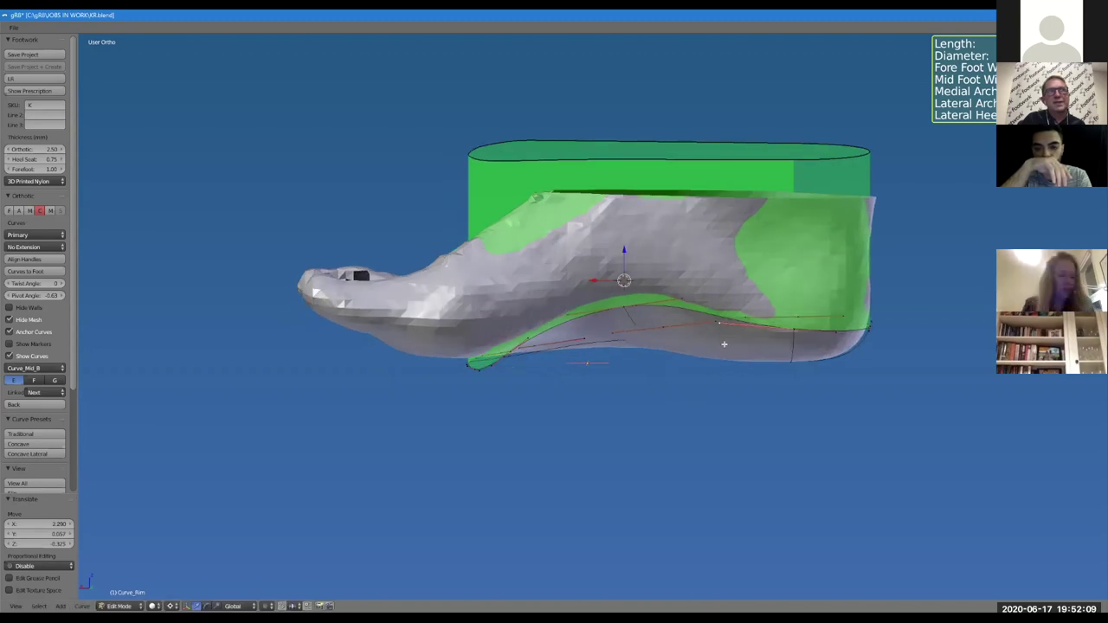
key(Tab)
scroll(691, 395, down, 1)
Move the rim curve's arch peak about 7.5 along X towards the heel and lower the points in front of it about 1.8 and 1.2 in Z
key(Tab)
key(g)
click(650, 319)
key(g)
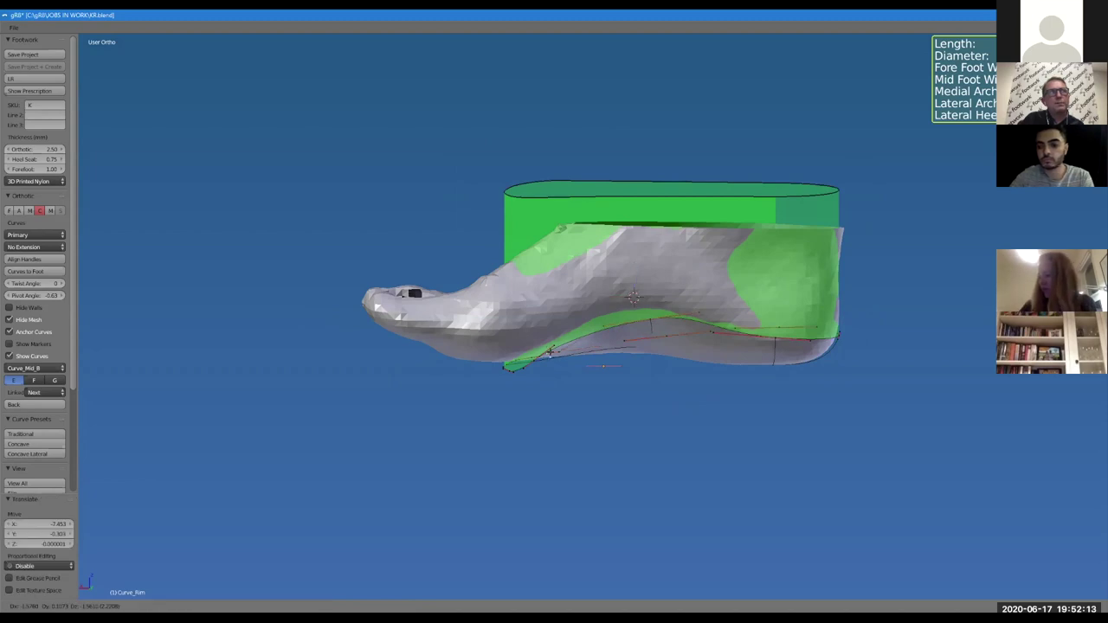
click(550, 350)
key(g)
click(550, 350)
right_click(539, 362)
key(g)
key(z)
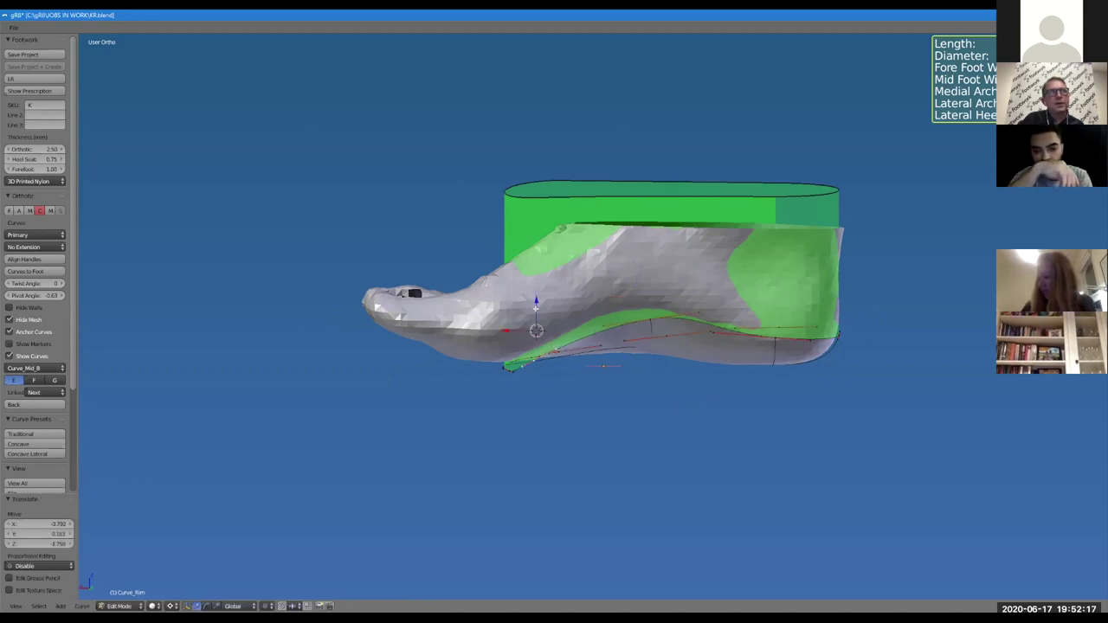
click(548, 313)
Refine the rim curve's arch peak and the point behind it to smooth the slope towards the heel, and finish editing
right_click(644, 320)
key(g)
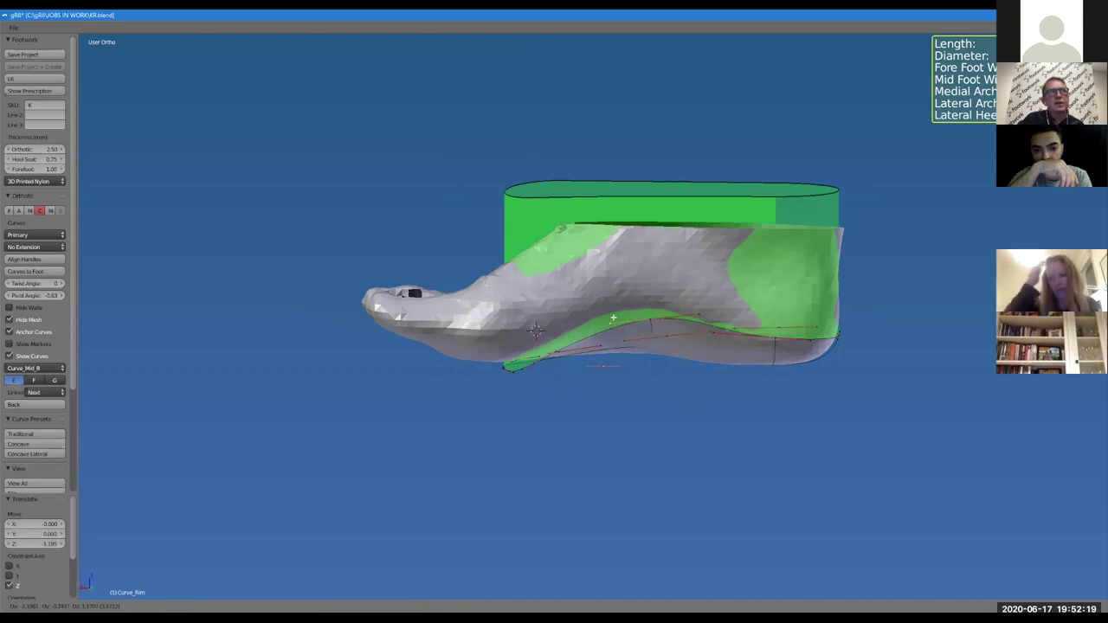
click(724, 346)
key(g)
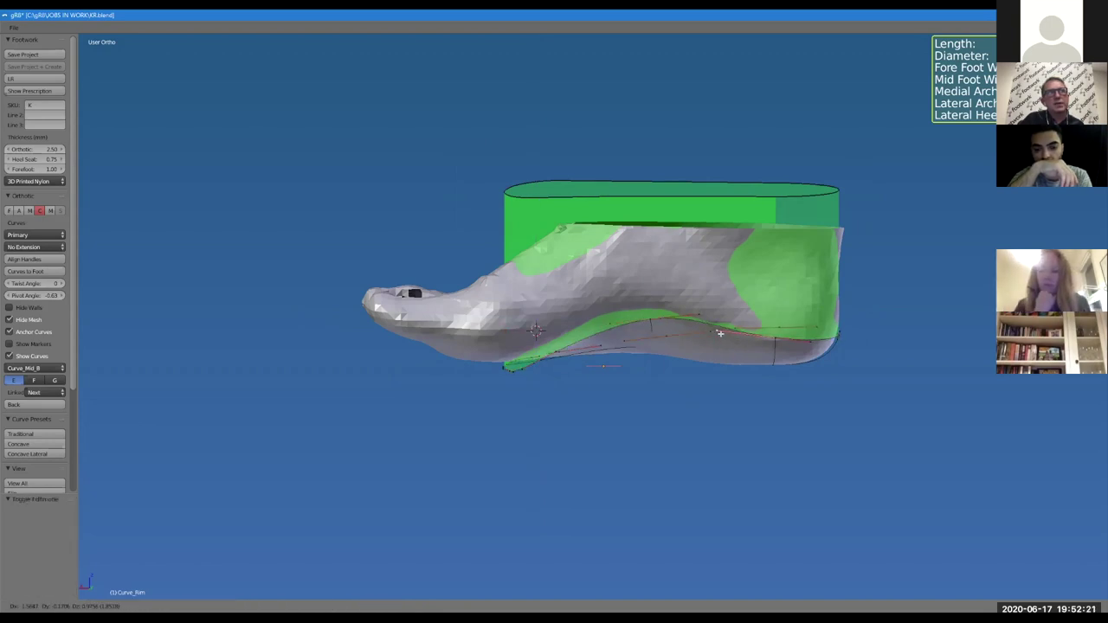
click(719, 331)
right_click(648, 319)
key(g)
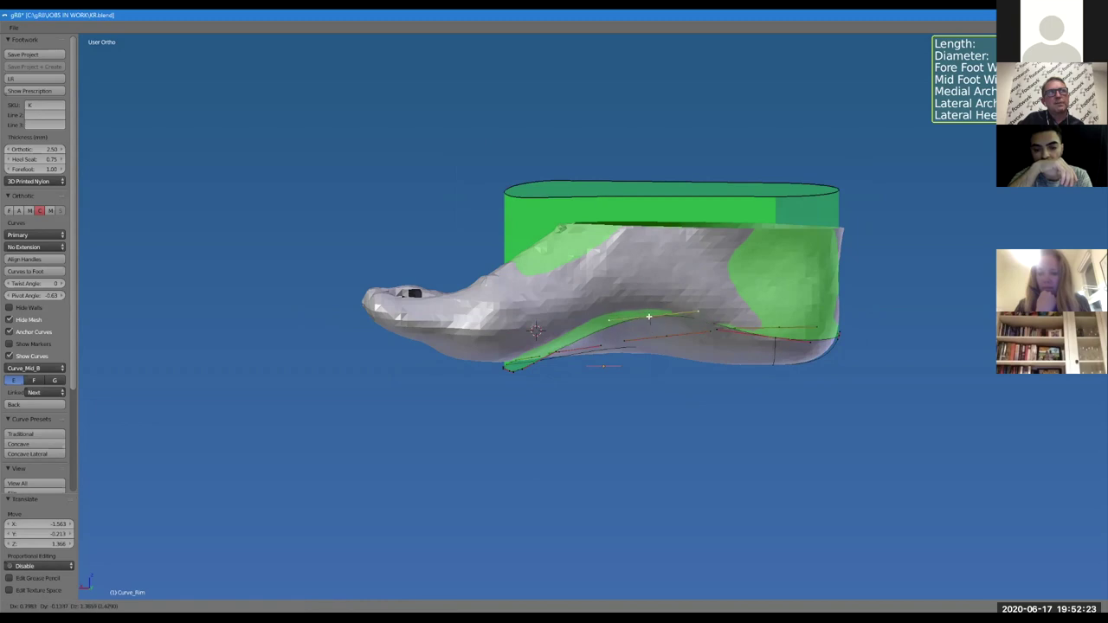
click(725, 413)
key(Tab)
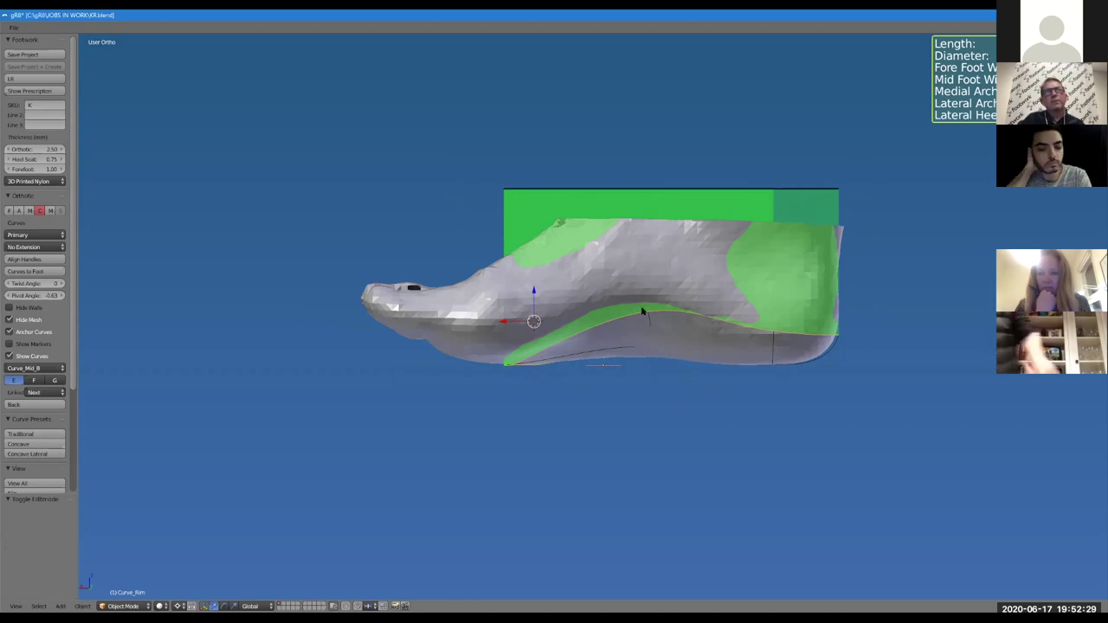
Reopen the rim curve, shift its arch peak slightly towards the toes, adjust the point in front and the peak's rear handle, and finish editing
key(Tab)
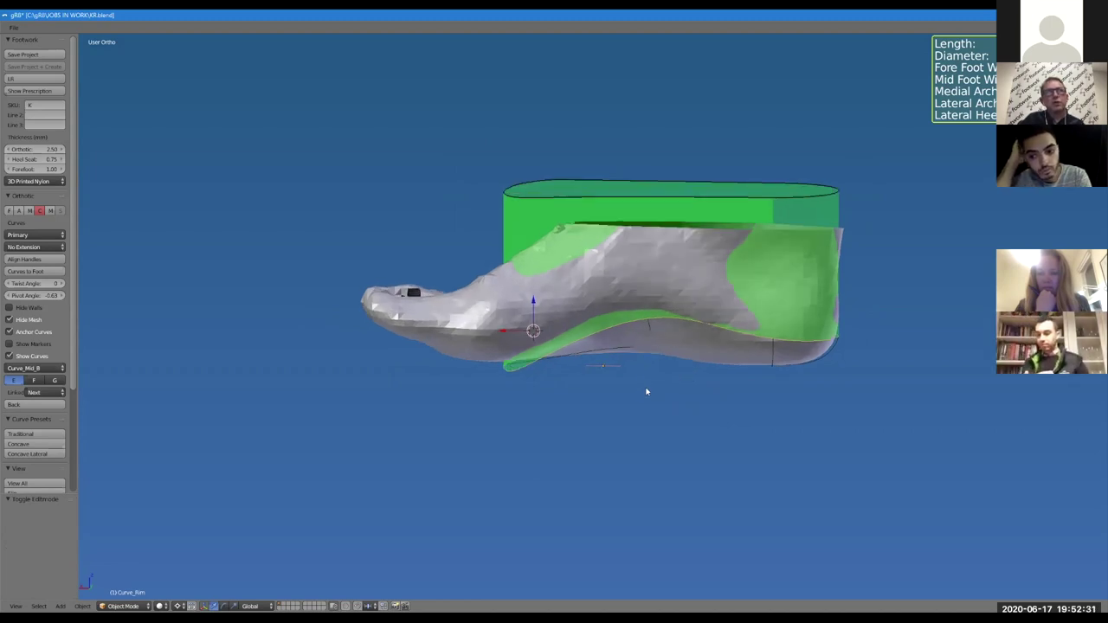
key(g)
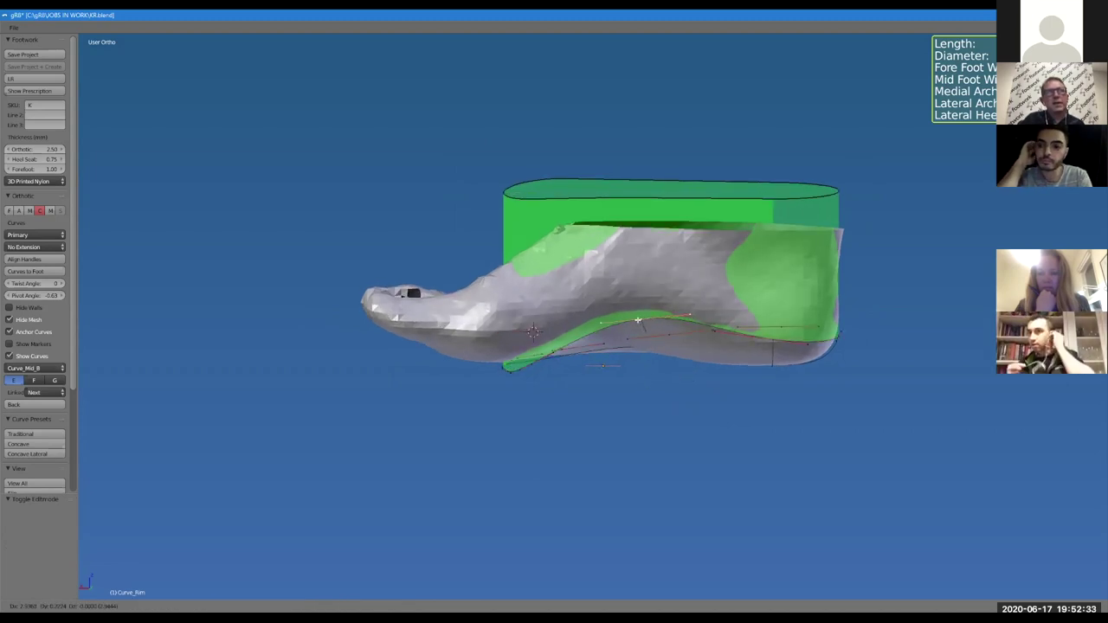
click(637, 320)
key(g)
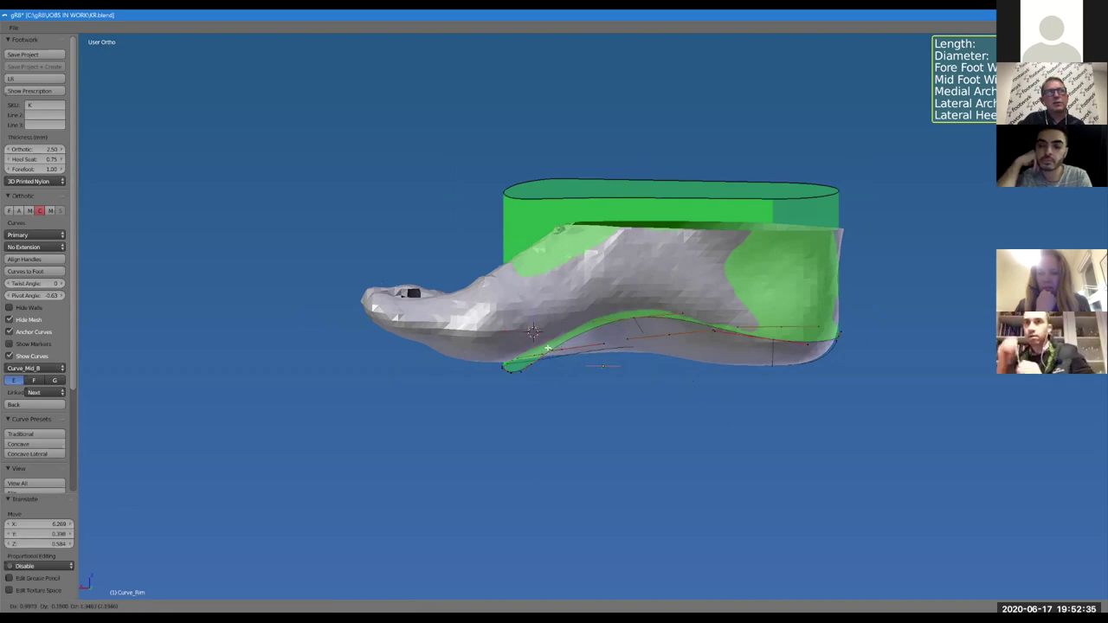
click(547, 348)
key(g)
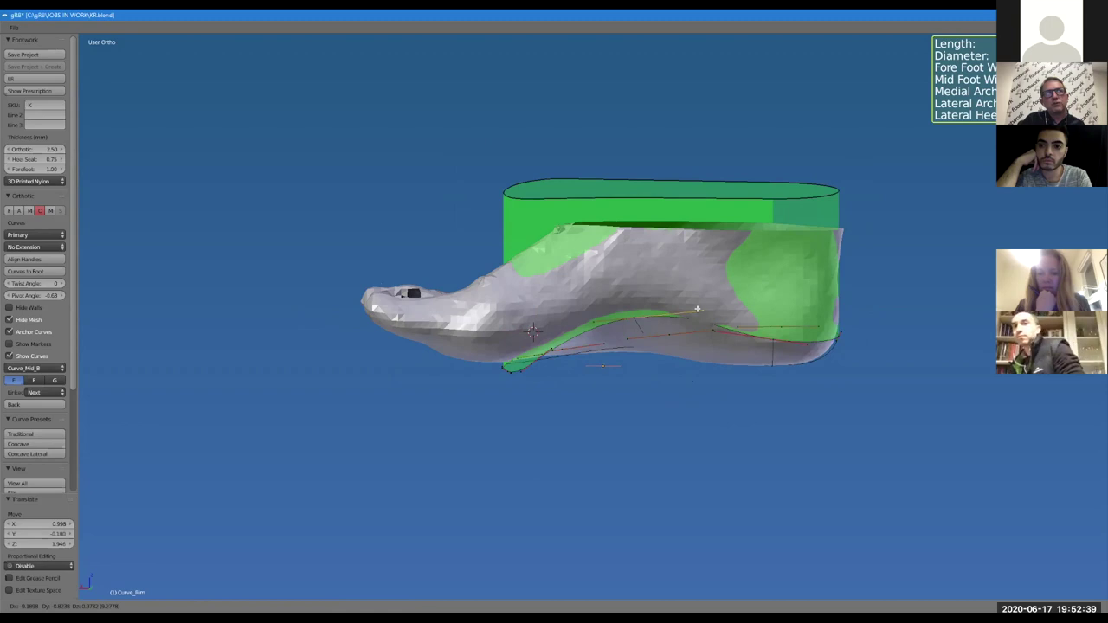
click(698, 309)
key(Tab)
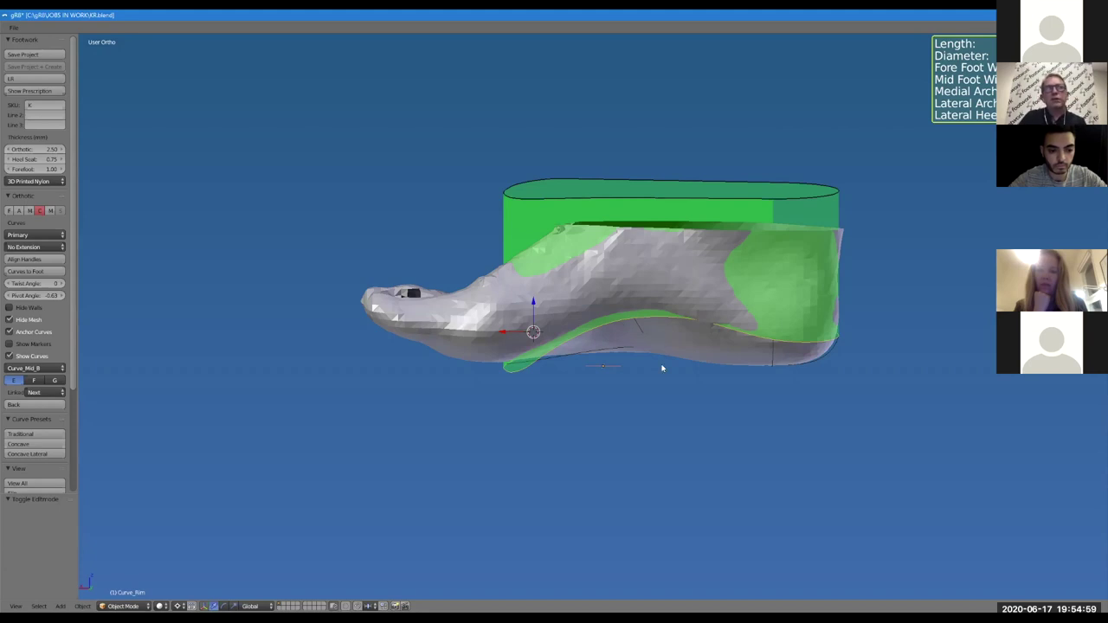
Examine the reshaped rim curve along the medial arch of the foot from the side and slightly below
middle_drag(685, 369, 695, 369)
scroll(695, 369, up, 1)
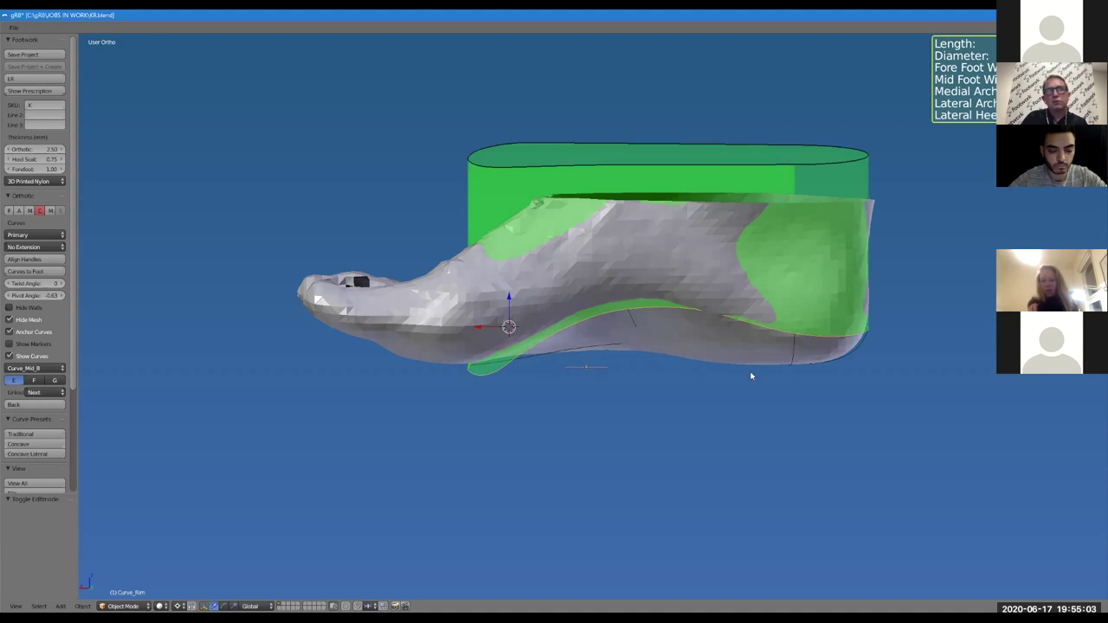
middle_drag(752, 374, 751, 373)
scroll(751, 375, up, 1)
scroll(751, 374, down, 1)
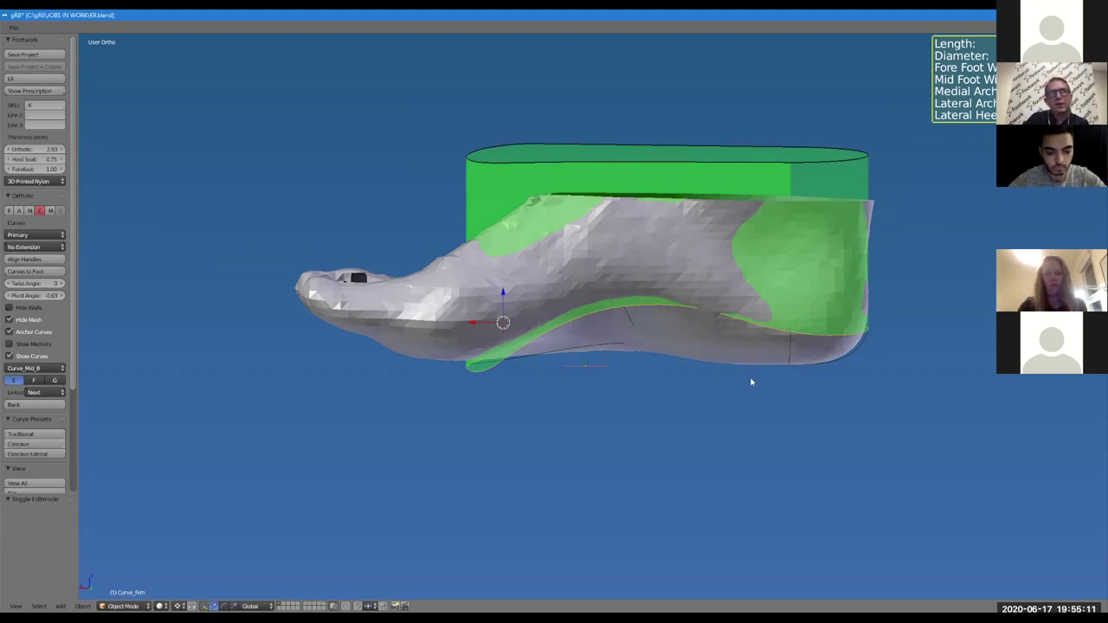
middle_drag(745, 366, 807, 377)
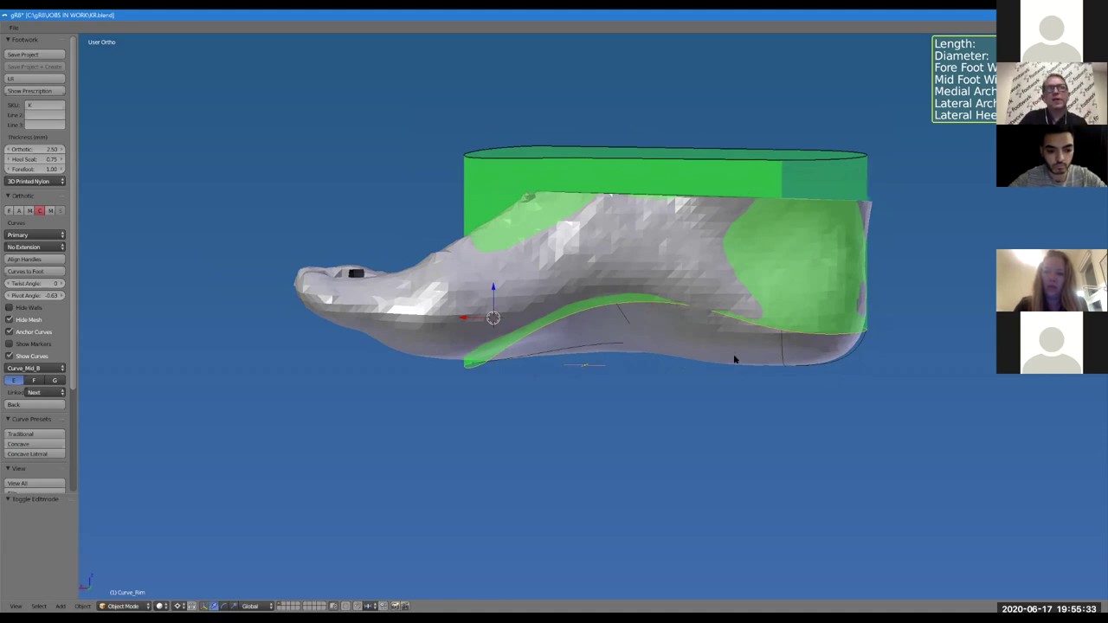
middle_drag(691, 349, 750, 327)
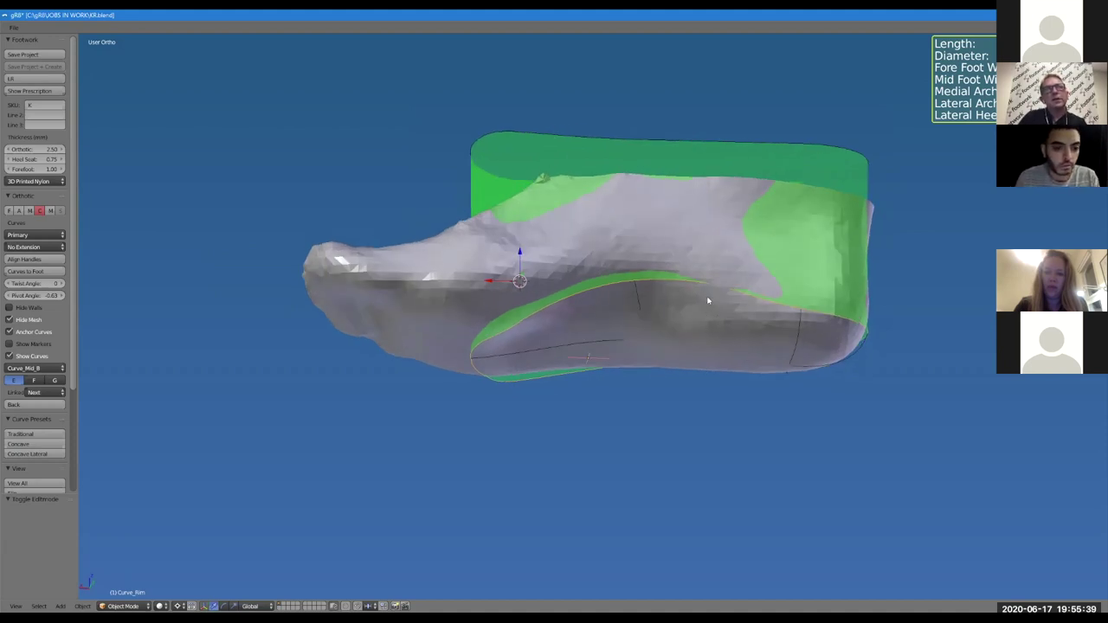
Switch to the mesh stage and examine the orthotic's underside and medial side where the foot protrudes through the shell
middle_drag(737, 329, 740, 373)
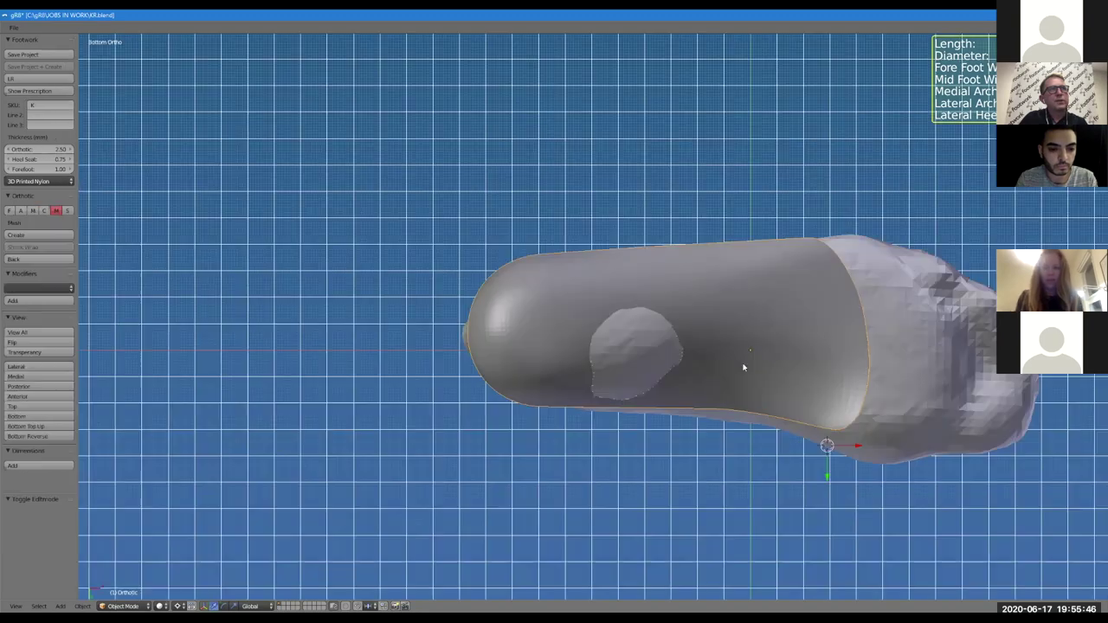
middle_drag(742, 370, 716, 321)
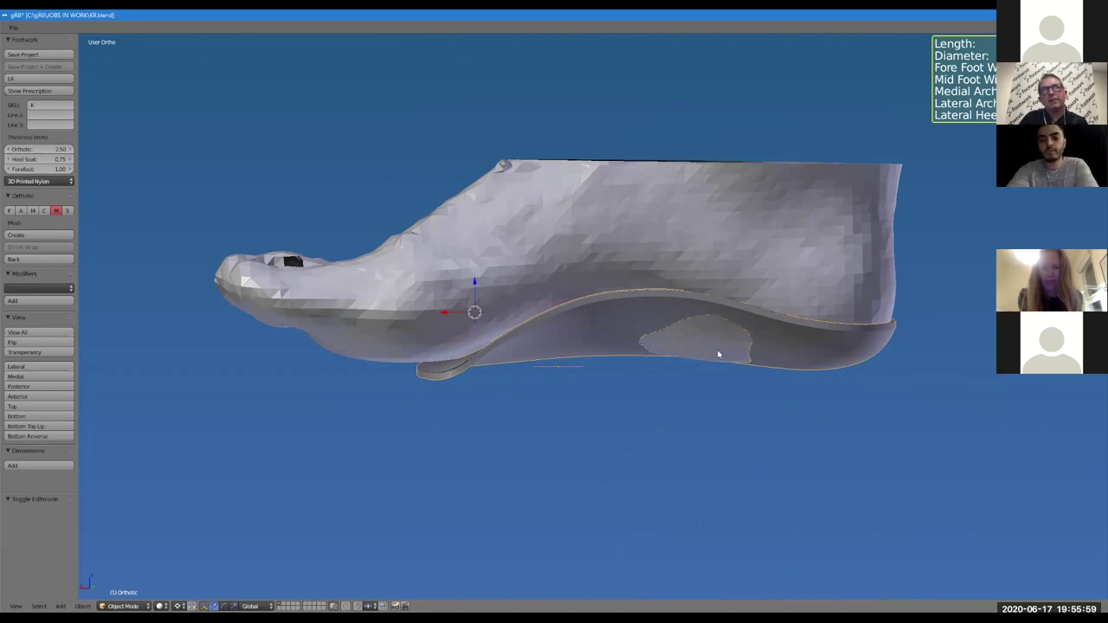
middle_drag(735, 361, 771, 324)
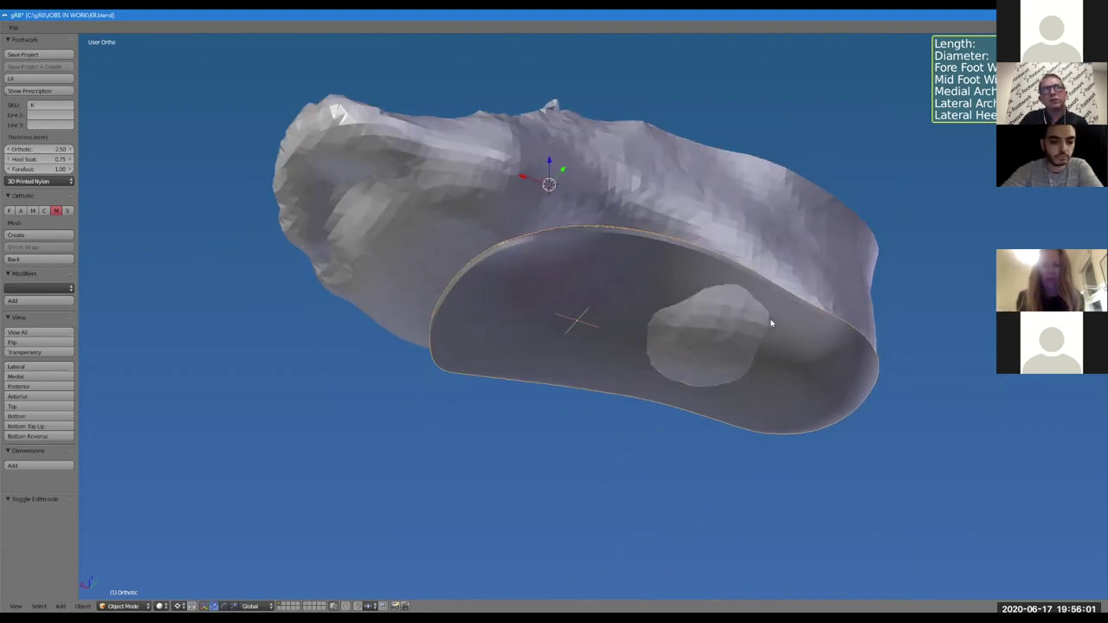
scroll(740, 329, up, 2)
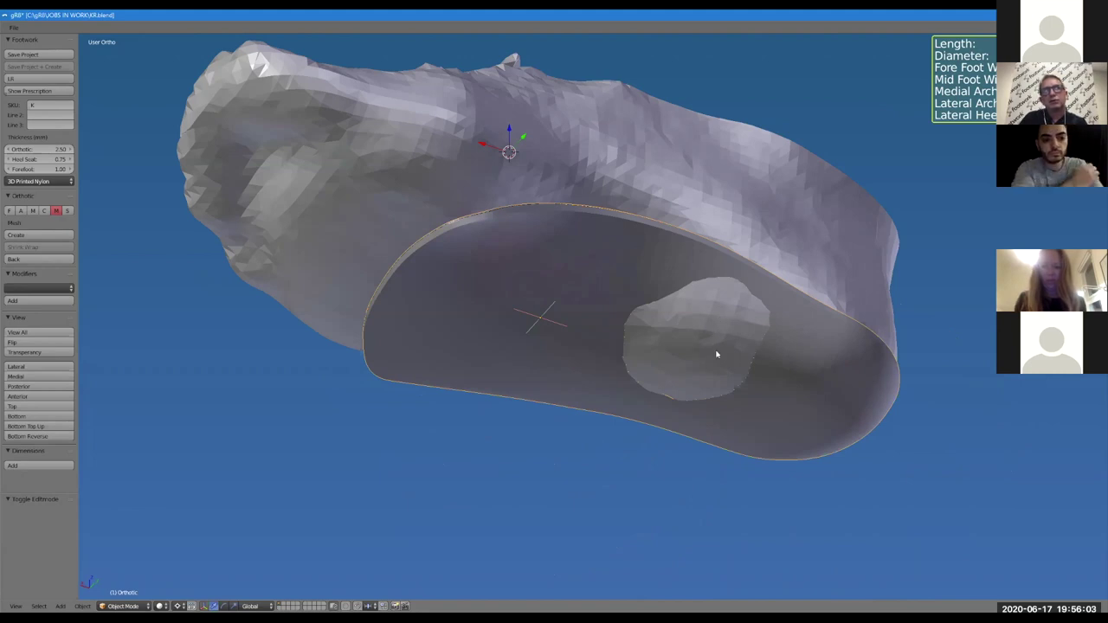
middle_drag(730, 354, 718, 379)
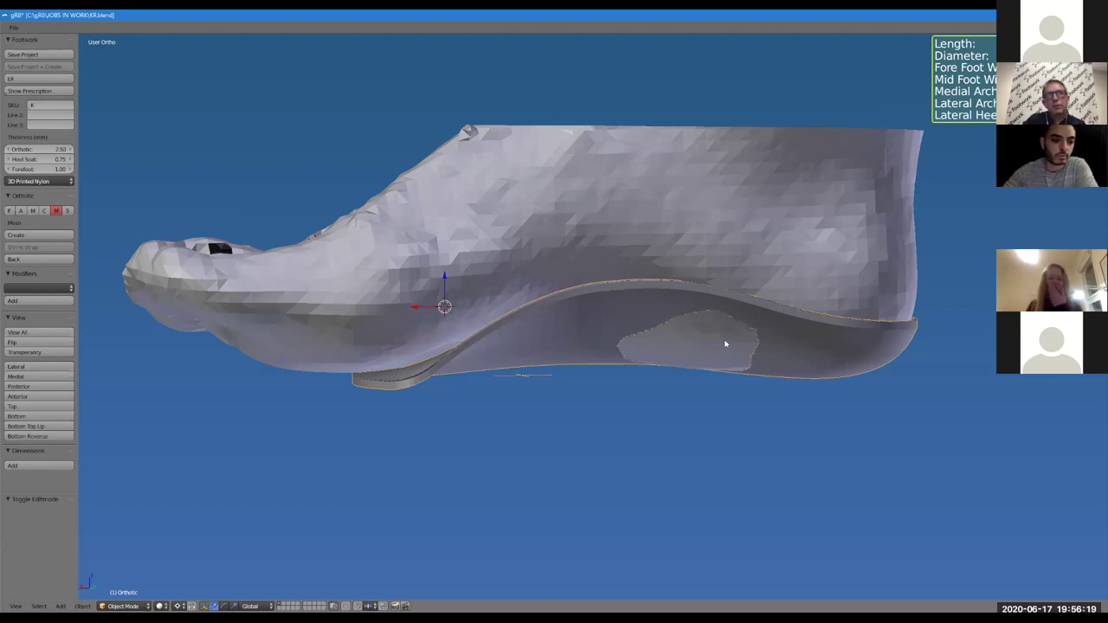
Examine the protruding foot area on the orthotic shell from the medial side, underneath and the heel
middle_drag(715, 373, 717, 332)
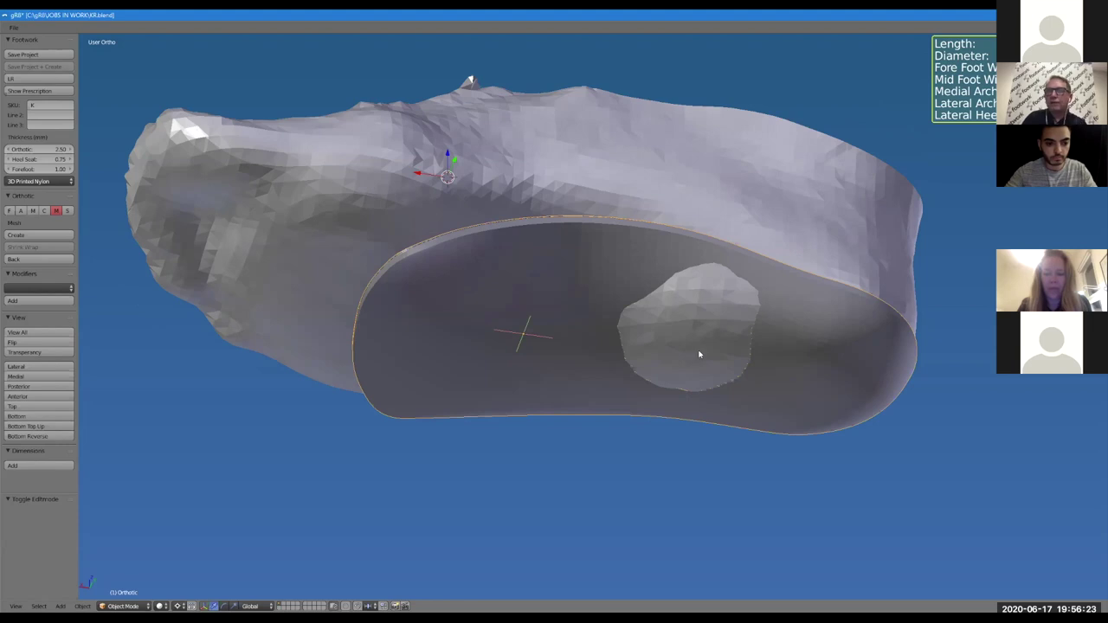
middle_drag(732, 329, 715, 361)
scroll(719, 355, up, 1)
scroll(705, 335, down, 2)
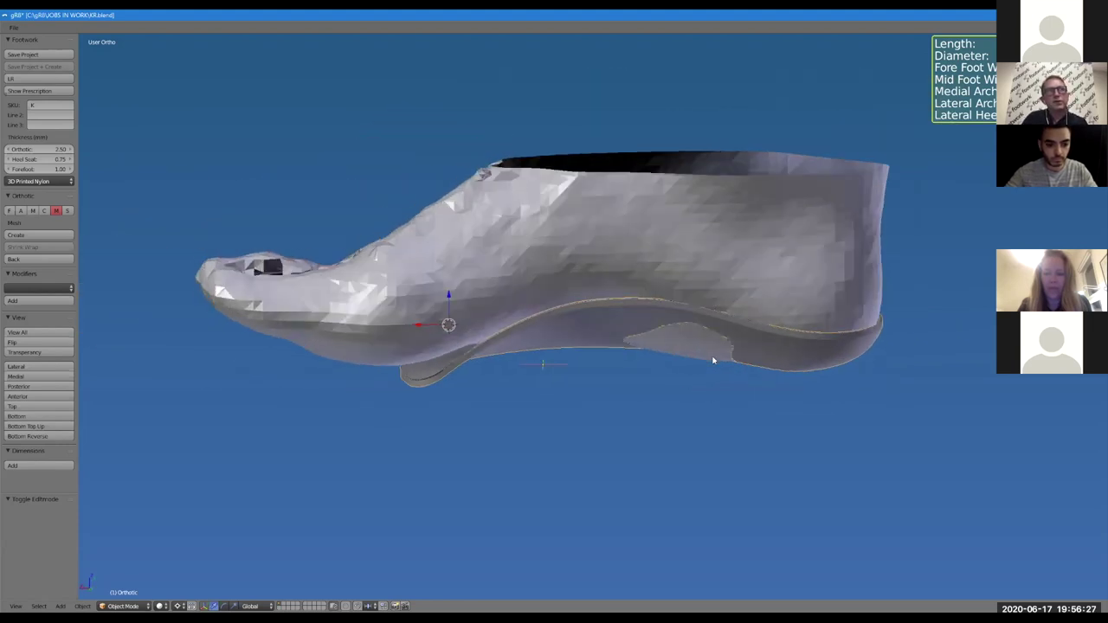
scroll(707, 355, up, 1)
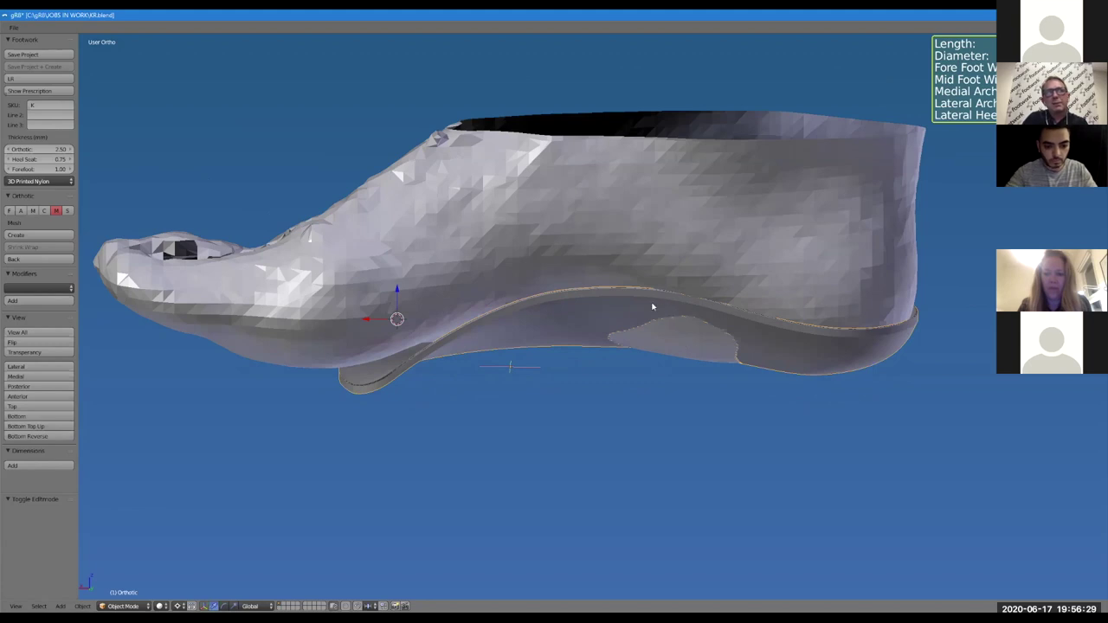
middle_drag(681, 346, 673, 329)
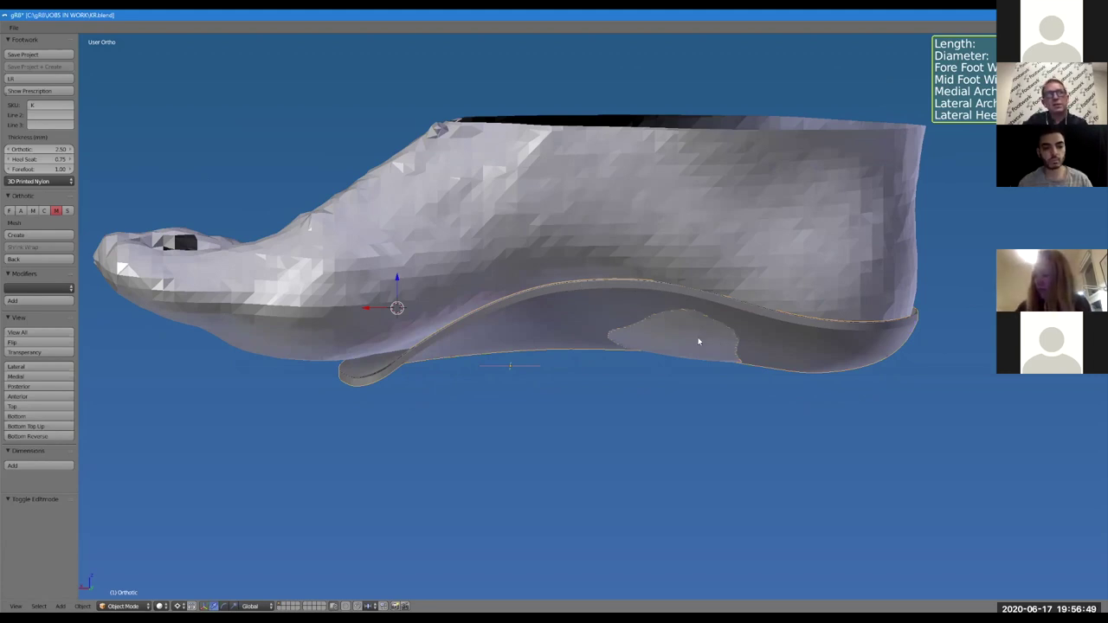
middle_drag(715, 353, 570, 539)
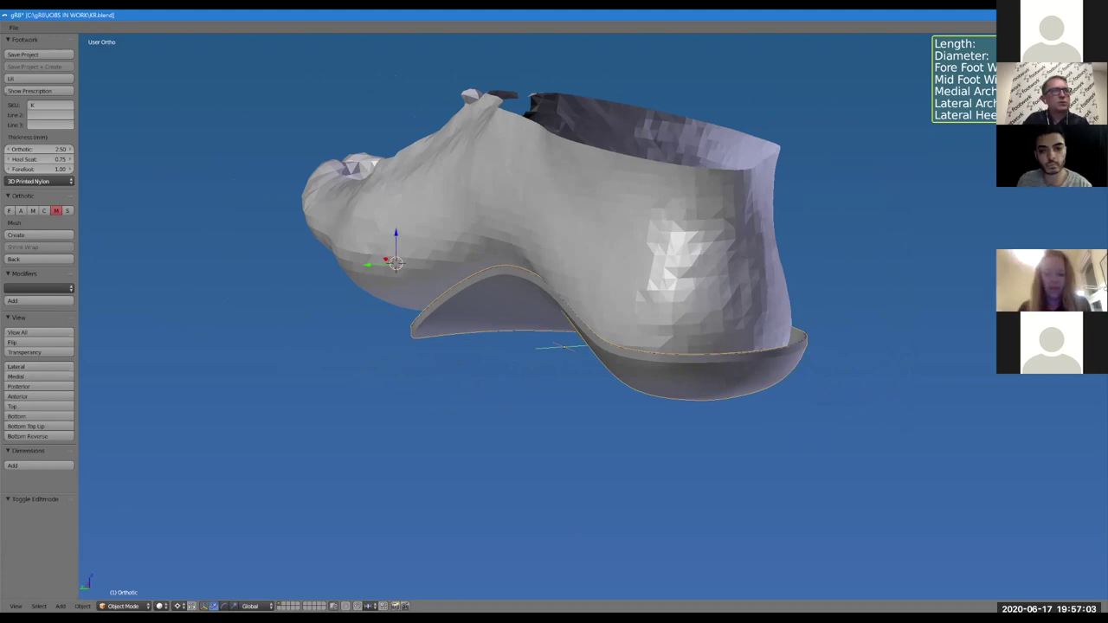
click(531, 537)
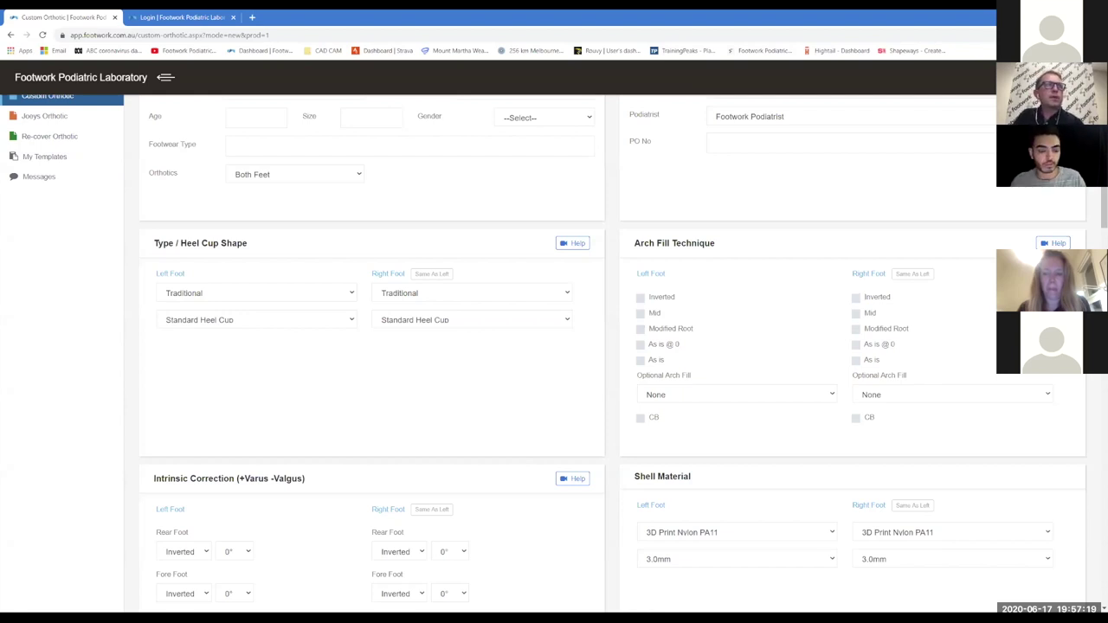
Review the heel cup, arch fill, intrinsic correction, shell material and modification options on the custom orthotic order form
scroll(524, 426, down, 3)
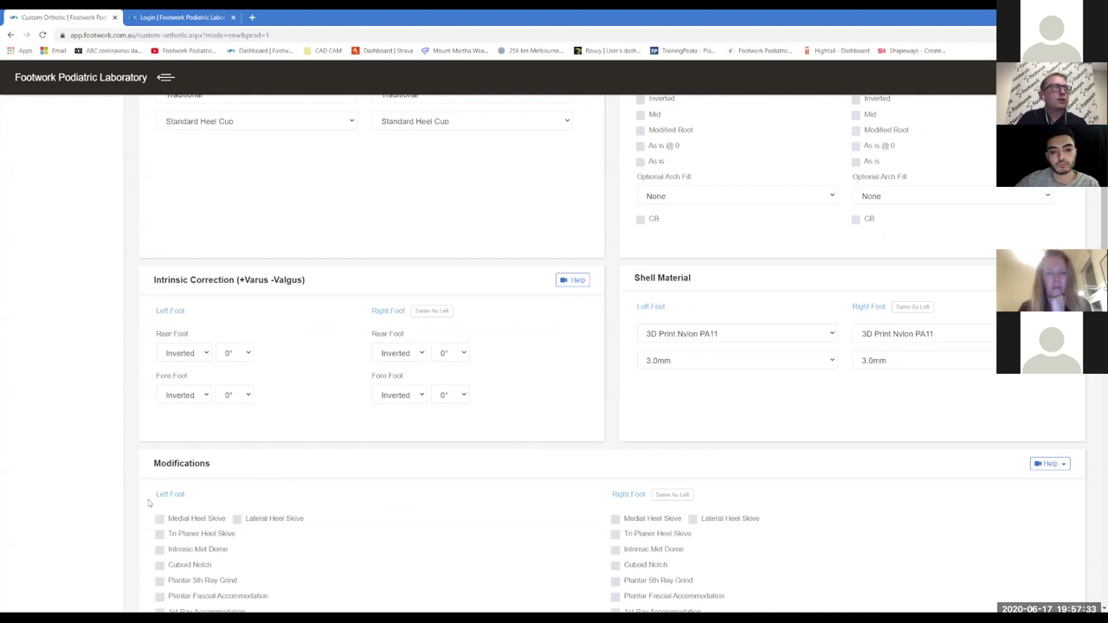
scroll(502, 388, down, 1)
scroll(472, 395, up, 2)
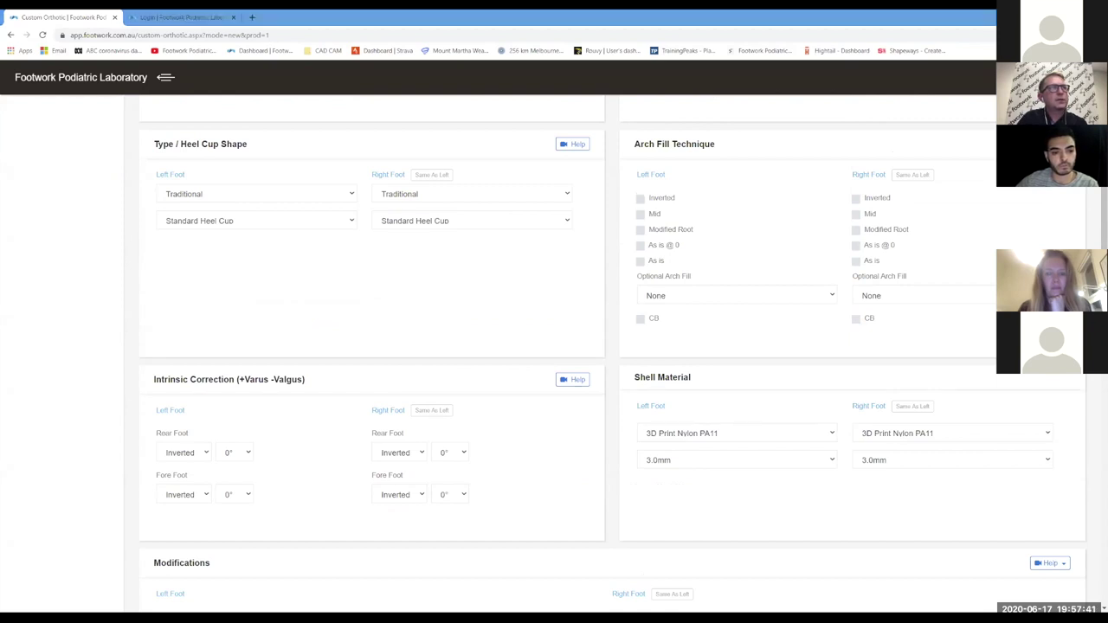
Return to gR8 and reopen the saved KR.blend project
key(alt+Tab)
middle_drag(612, 398, 418, 447)
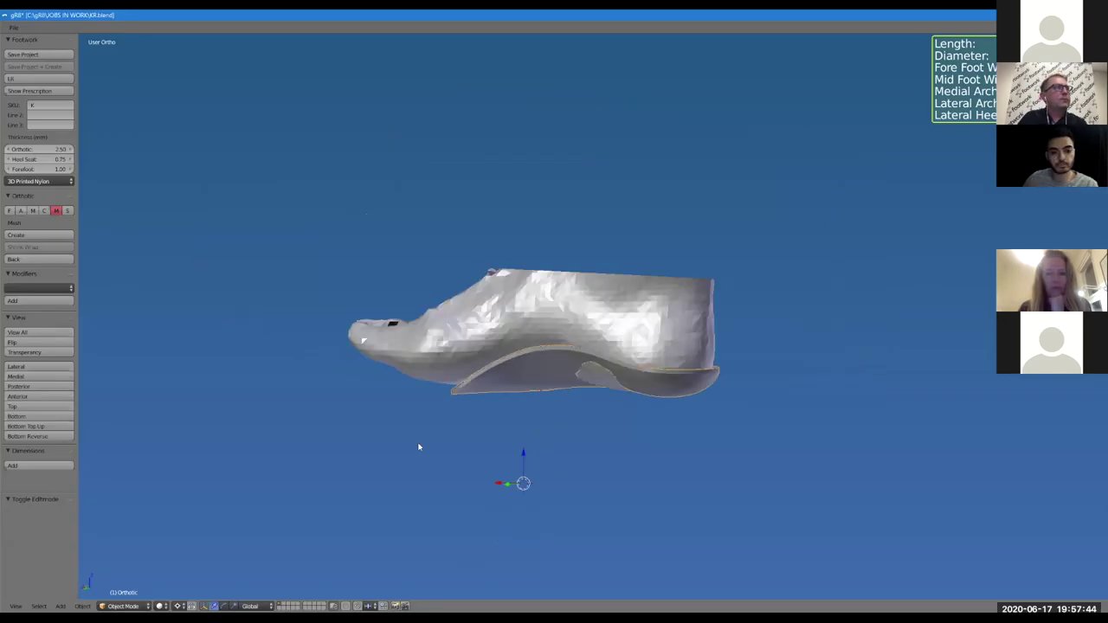
click(13, 28)
mouse_move(39, 50)
click(128, 51)
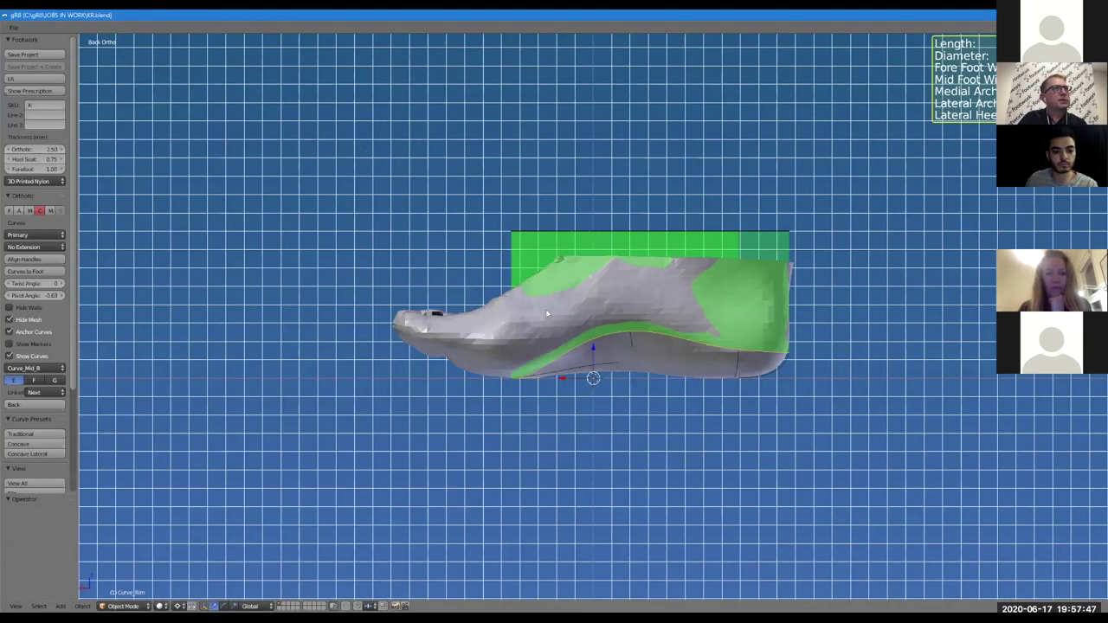
Examine the foot, rim curve and green walls from the medial side and from behind the heel
scroll(739, 424, down, 2)
scroll(736, 408, up, 2)
middle_drag(736, 408, 688, 413)
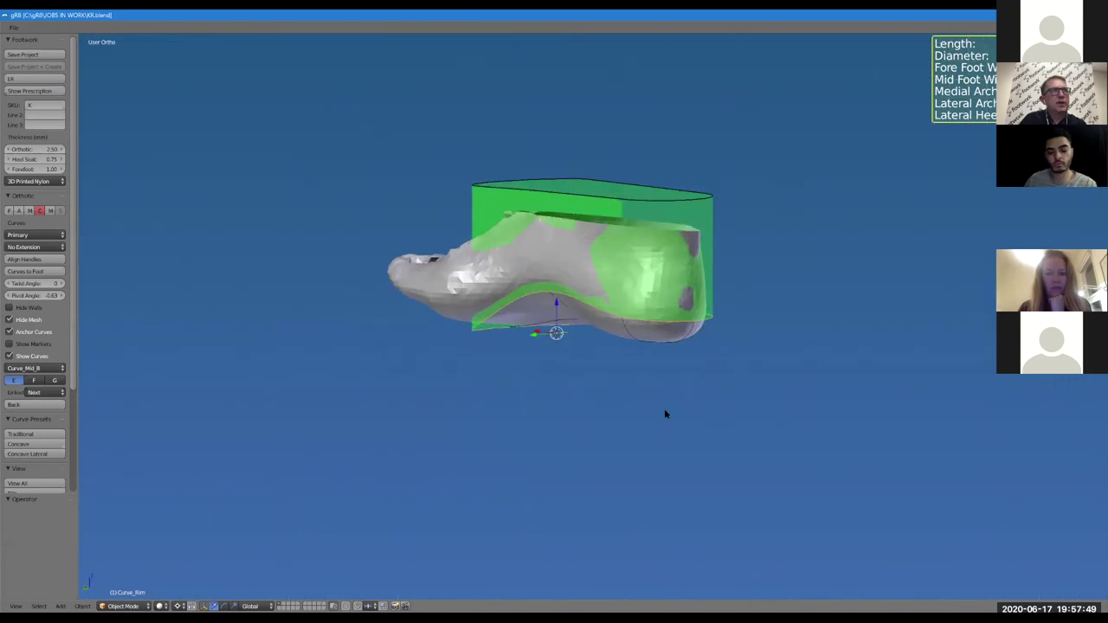
middle_drag(574, 430, 735, 406)
scroll(727, 405, up, 2)
scroll(727, 405, down, 1)
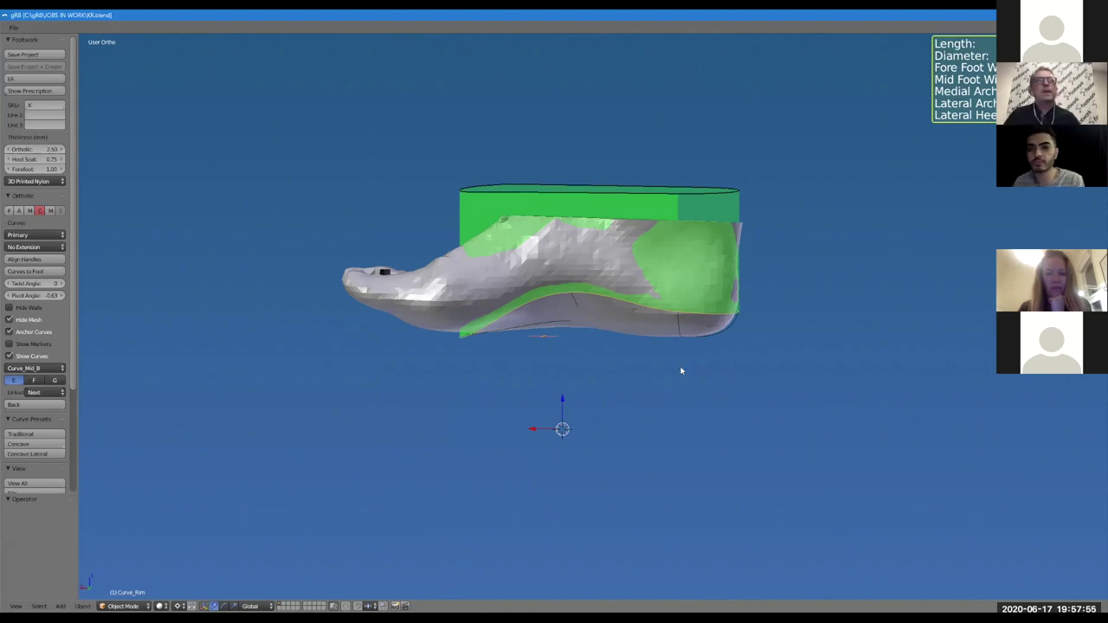
middle_drag(660, 407, 604, 397)
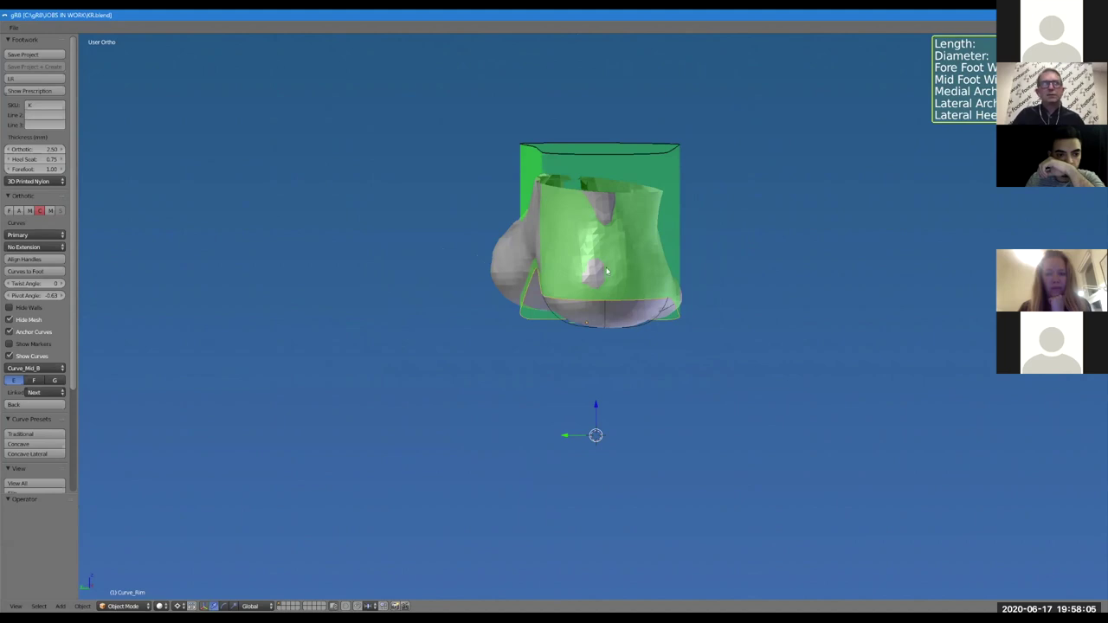
middle_drag(607, 330, 626, 285)
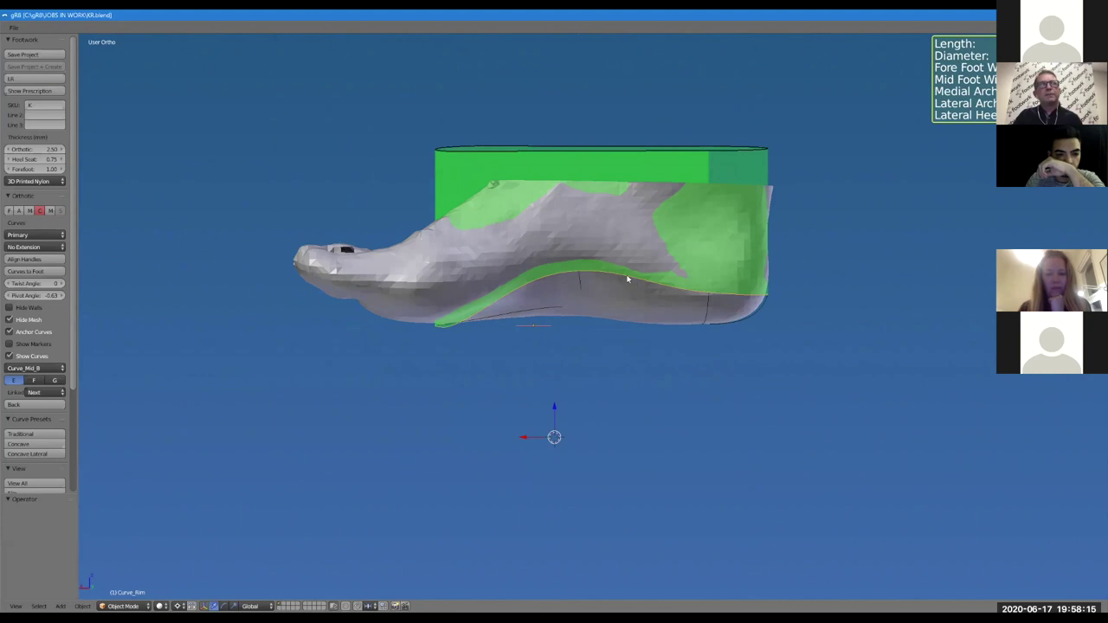
middle_drag(733, 325, 202, 314)
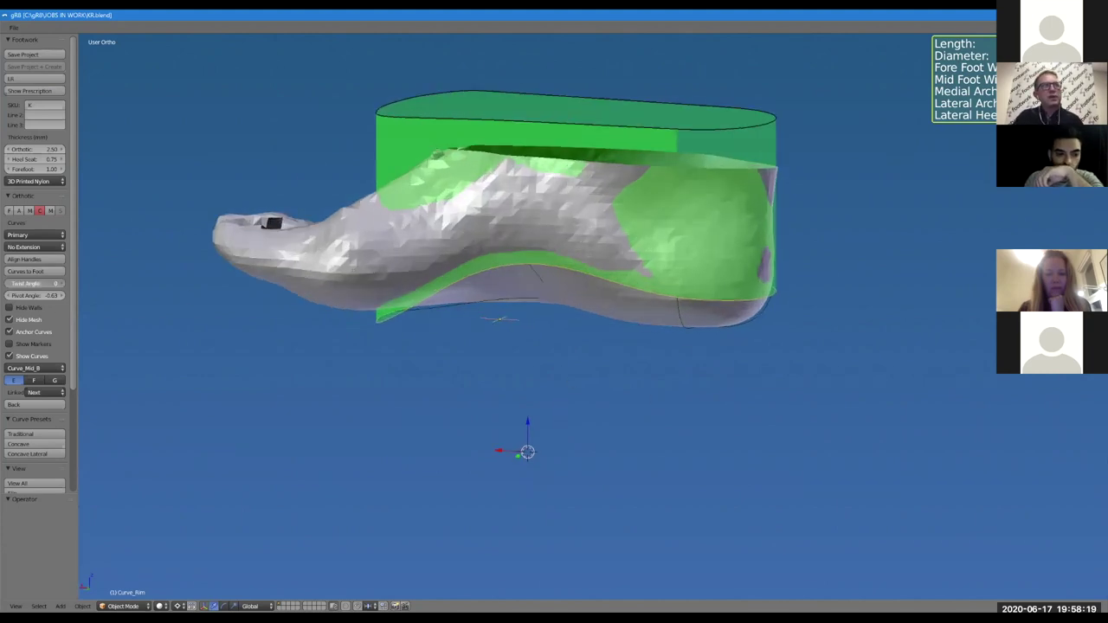
Set the curves' twist angle to 4 and inspect the medial arch from the side and from above
drag(34, 283, 65, 283)
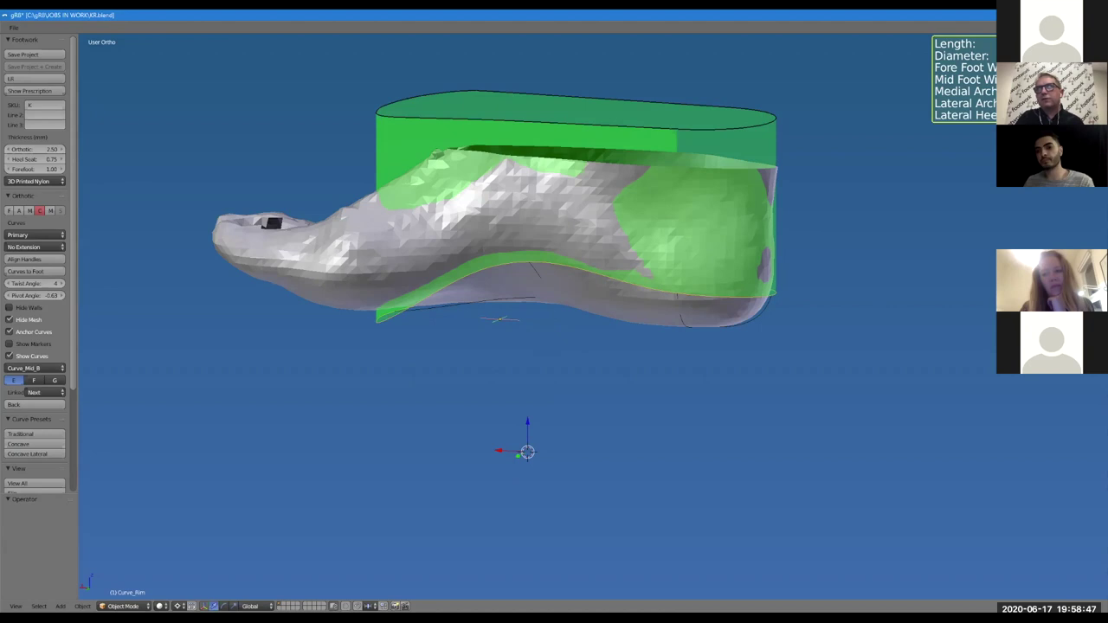
scroll(816, 396, down, 3)
scroll(792, 396, up, 4)
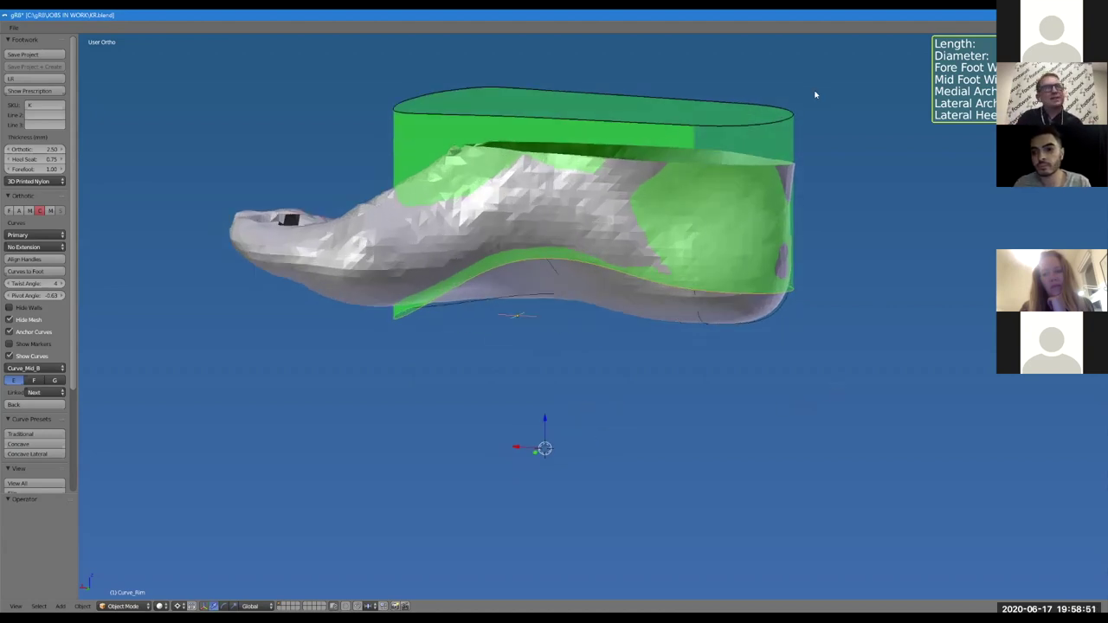
scroll(588, 303, down, 2)
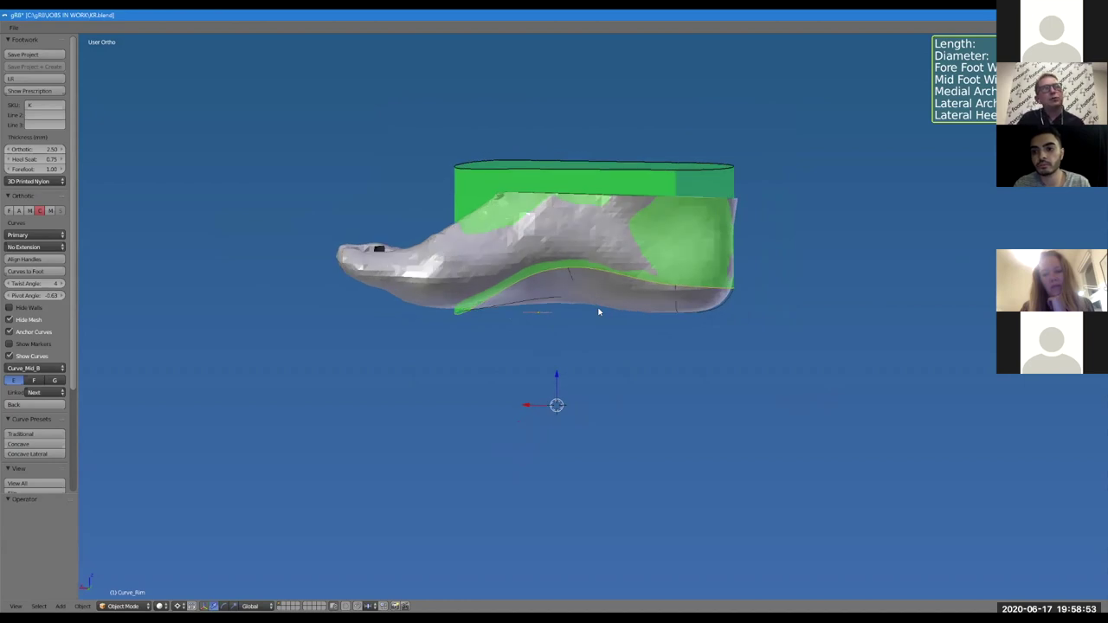
mouse_move(599, 312)
middle_down()
mouse_move(598, 300)
mouse_move(599, 317)
middle_up()
scroll(598, 312, up, 1)
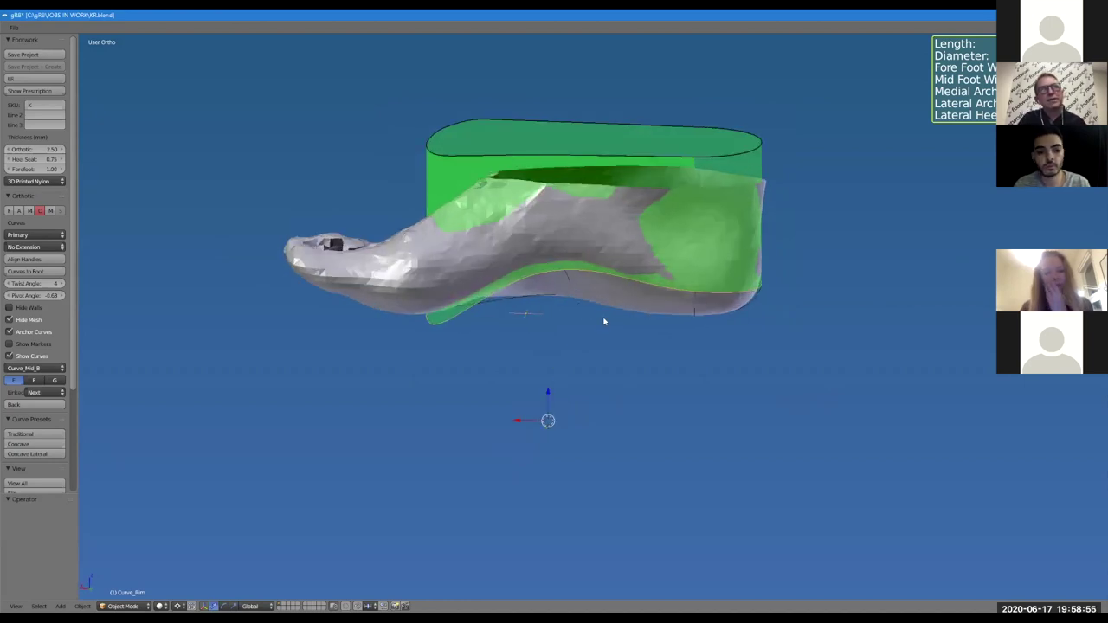
scroll(592, 316, down, 1)
middle_drag(560, 312, 511, 361)
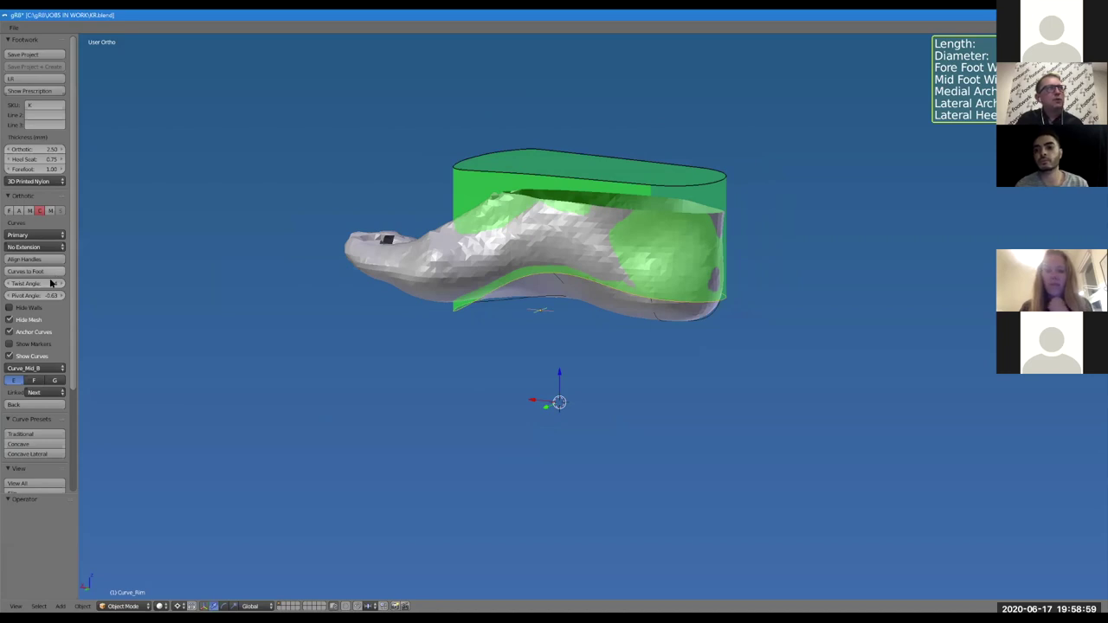
Set the curves' twist angle to 11 and show the foot in the posterior view
drag(50, 283, 59, 283)
right_click(484, 392)
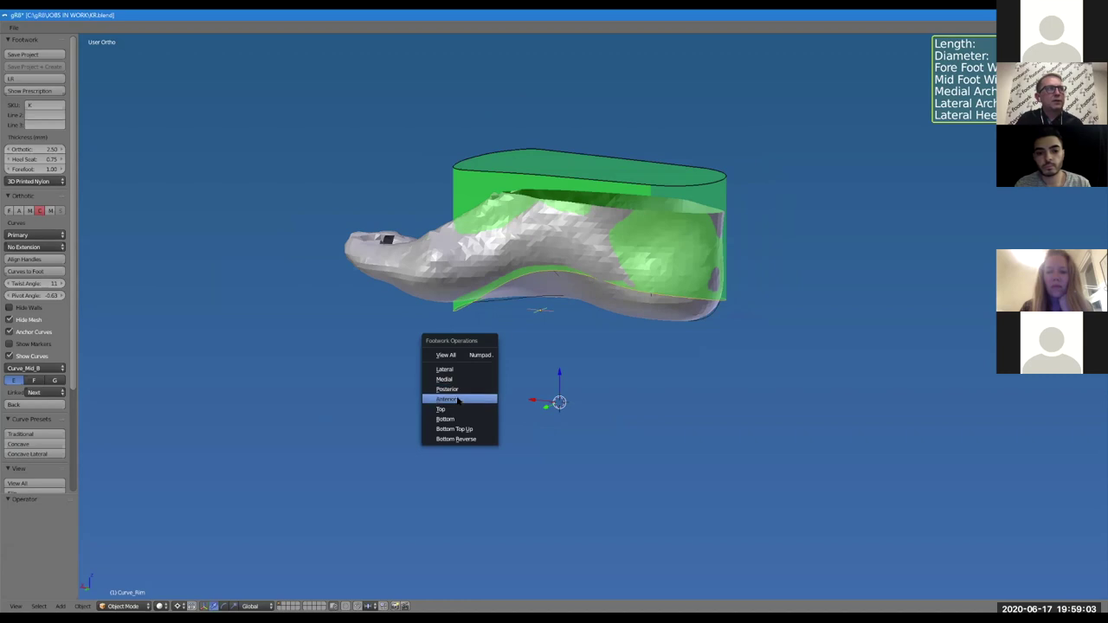
click(481, 389)
Set the curves' pivot angle to 0.18 and hide the walls, keeping the posterior view
drag(57, 296, 64, 297)
scroll(598, 407, down, 2)
right_click(327, 405)
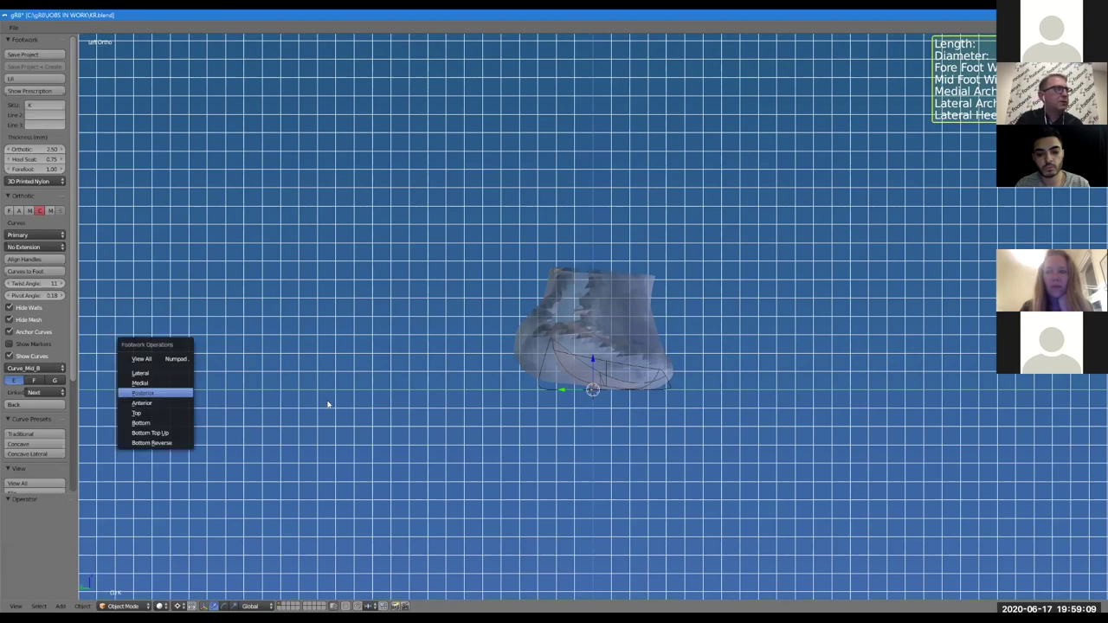
click(393, 369)
click(364, 359)
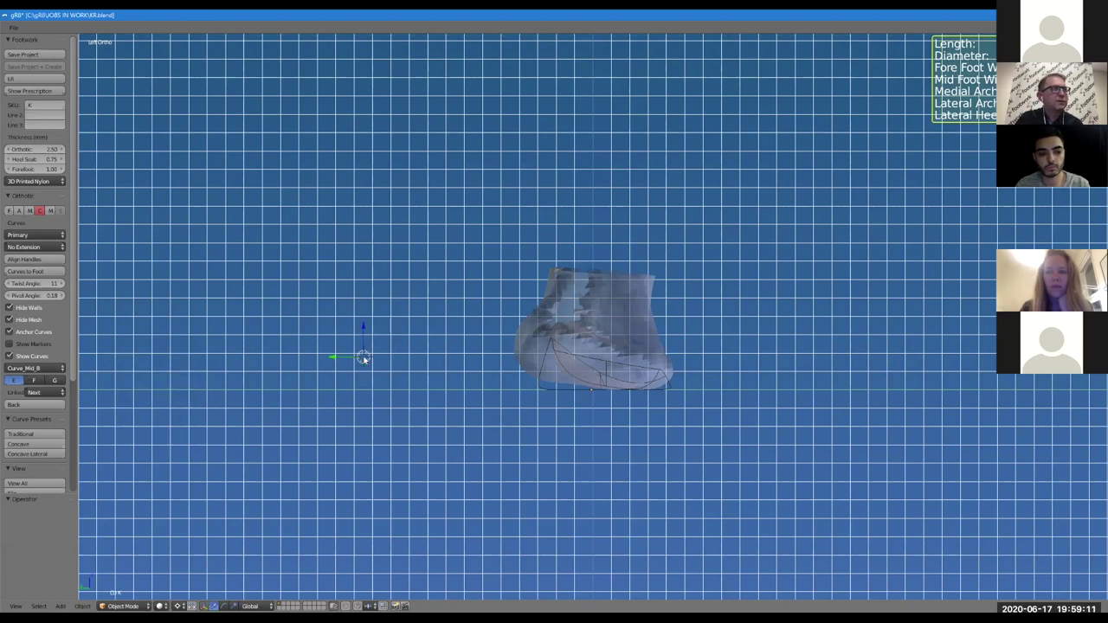